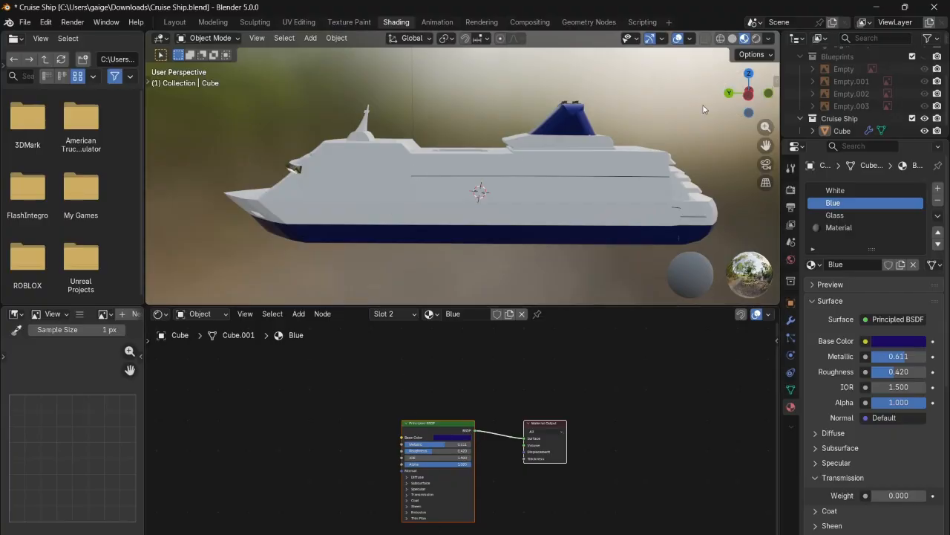
- Examine the finished cruise ship model from all sides, including the hull underside, the recessed deck and the front superstructure
left_click_drag(739, 94, 520, 111)
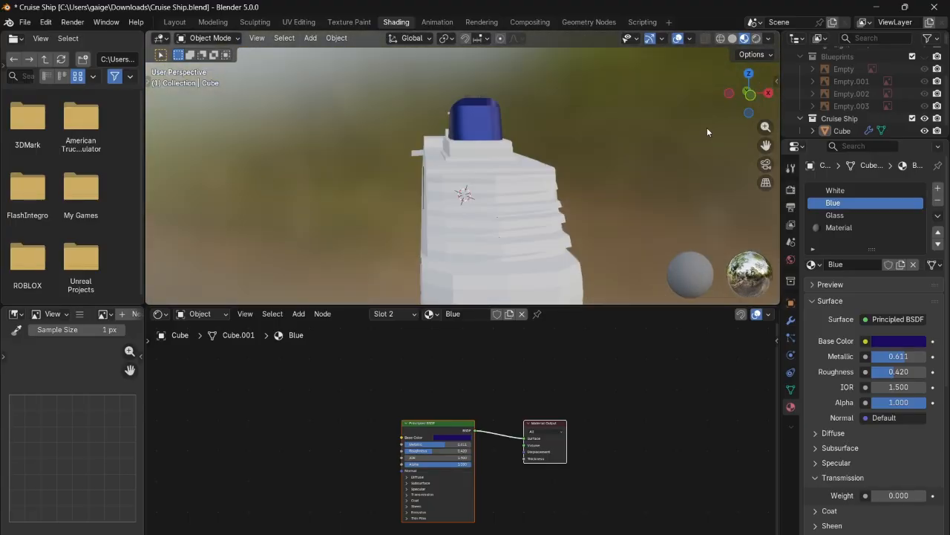
left_click_drag(743, 89, 847, 69)
left_click_drag(739, 88, 843, 122)
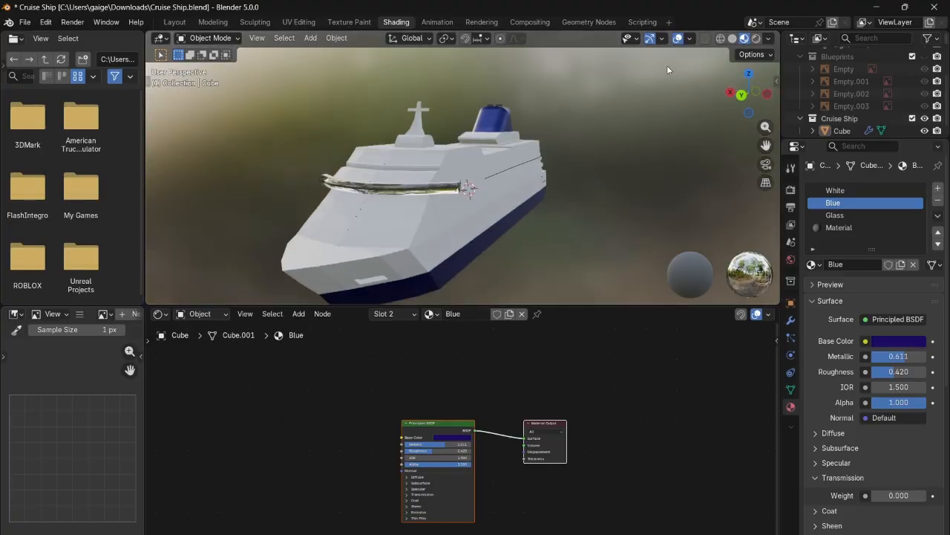
left_click_drag(765, 80, 494, 141)
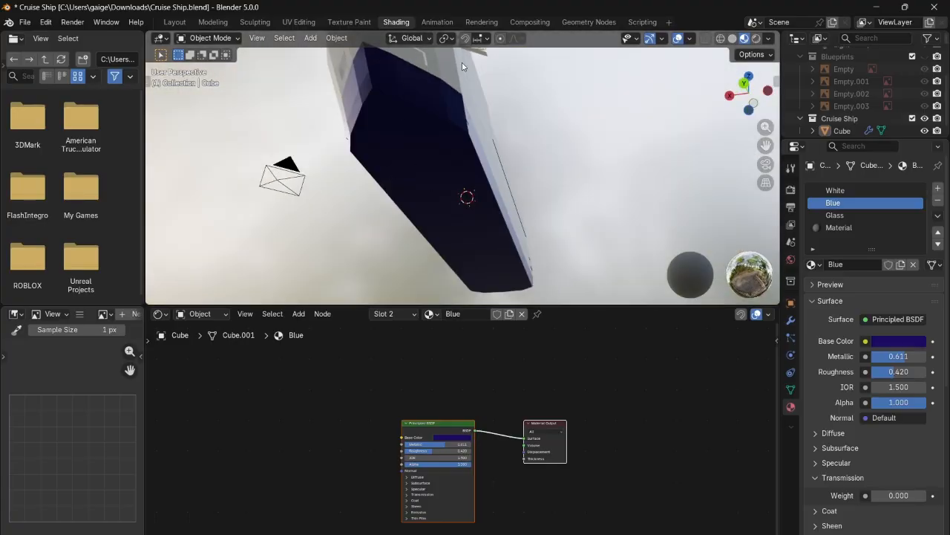
left_click_drag(745, 87, 750, 113)
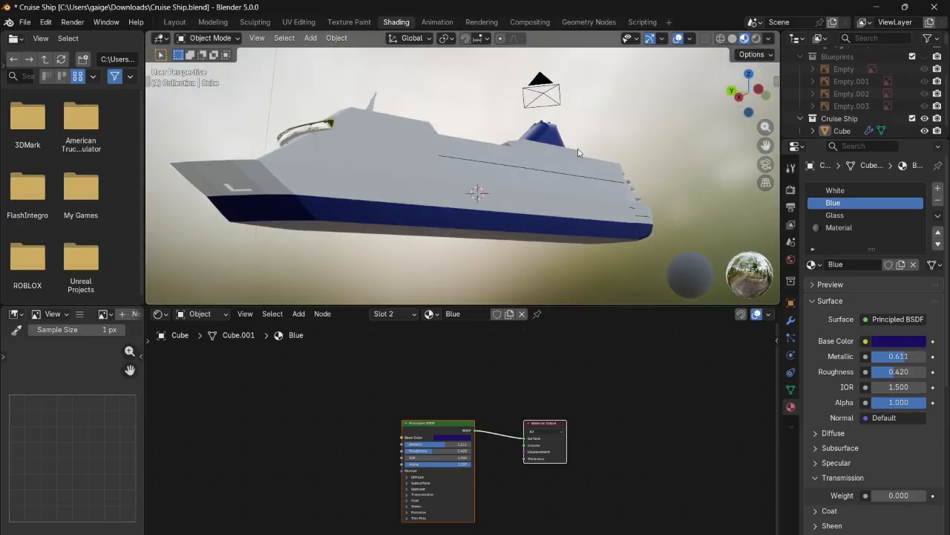
left_click_drag(756, 80, 721, 112)
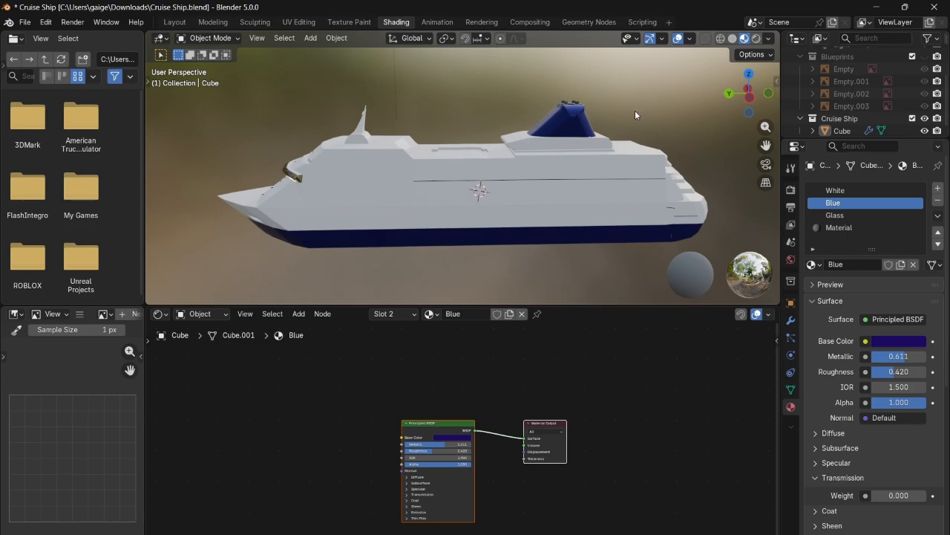
scroll(605, 105, "up", 5)
left_click_drag(755, 93, 828, 97)
scroll(508, 220, "down", 2)
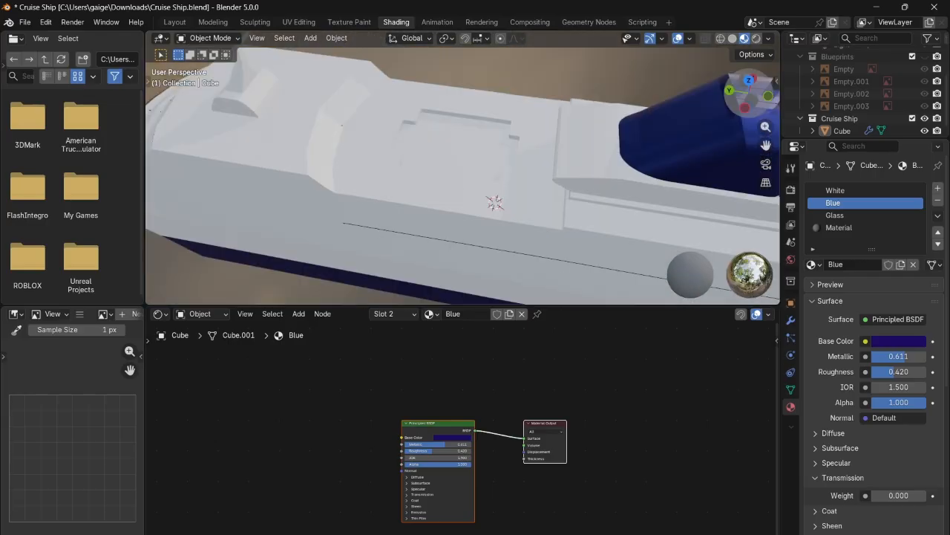
scroll(533, 143, "up", 4)
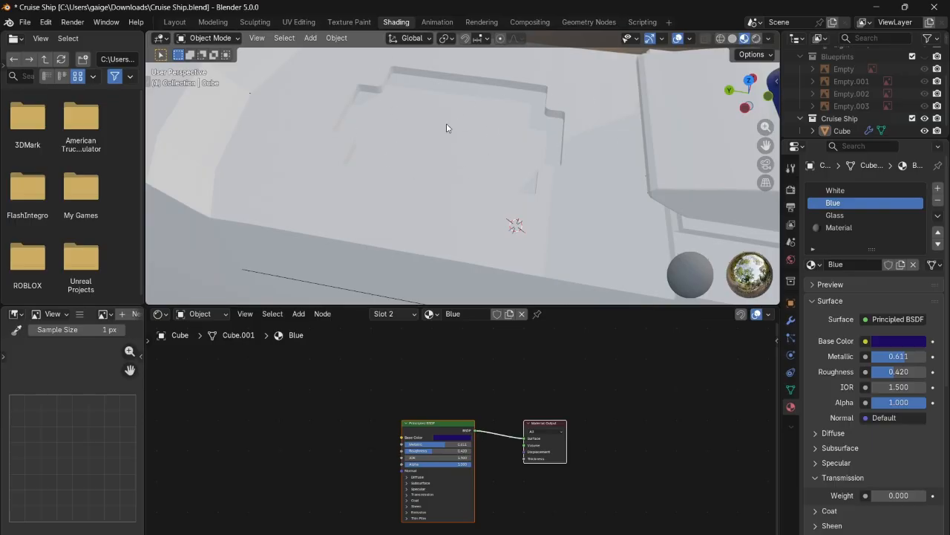
scroll(587, 147, "down", 2)
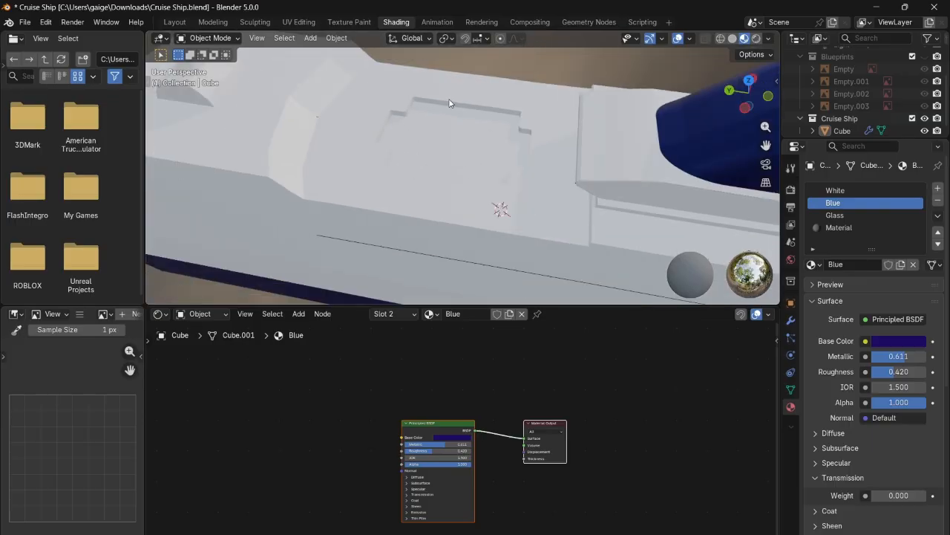
scroll(532, 141, "down", 3)
left_click_drag(760, 86, 220, 216)
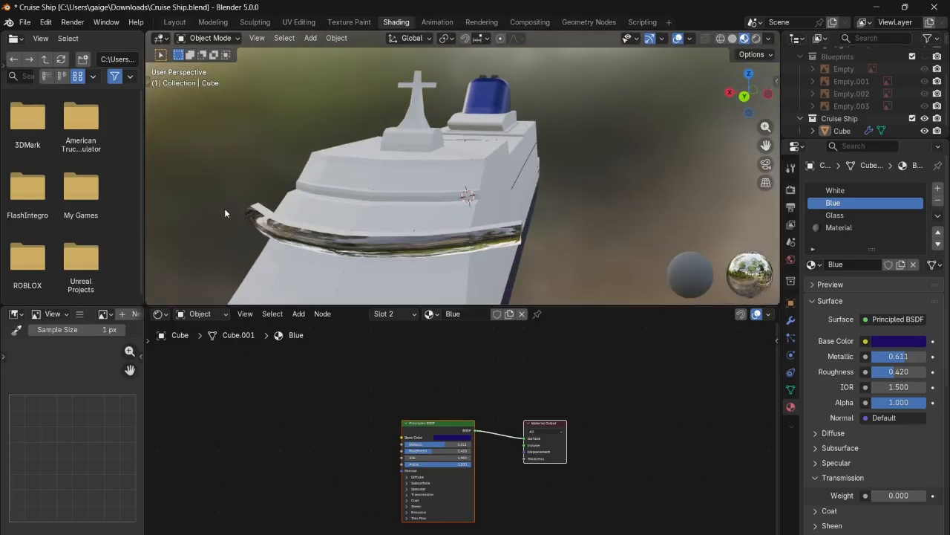
scroll(519, 216, "up", 3)
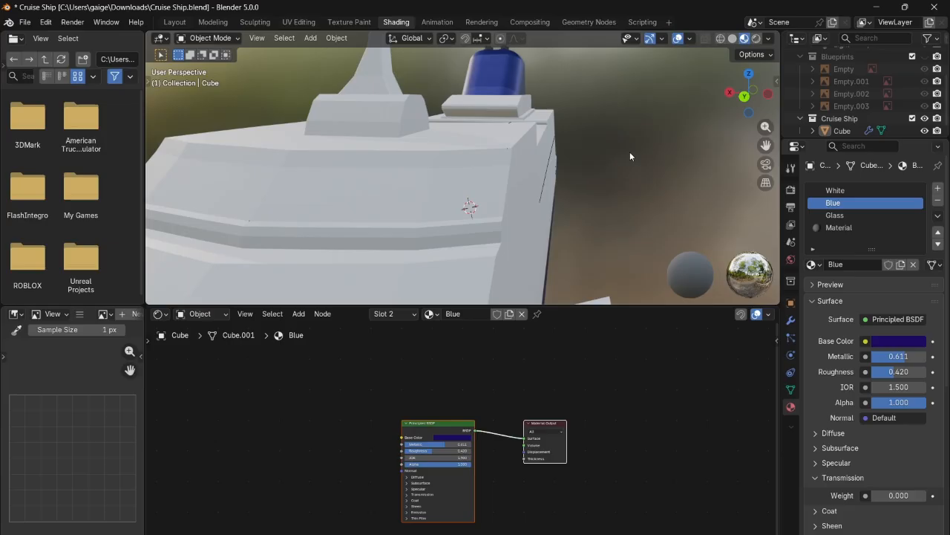
left_click_drag(736, 89, 713, 87)
scroll(691, 101, "down", 5)
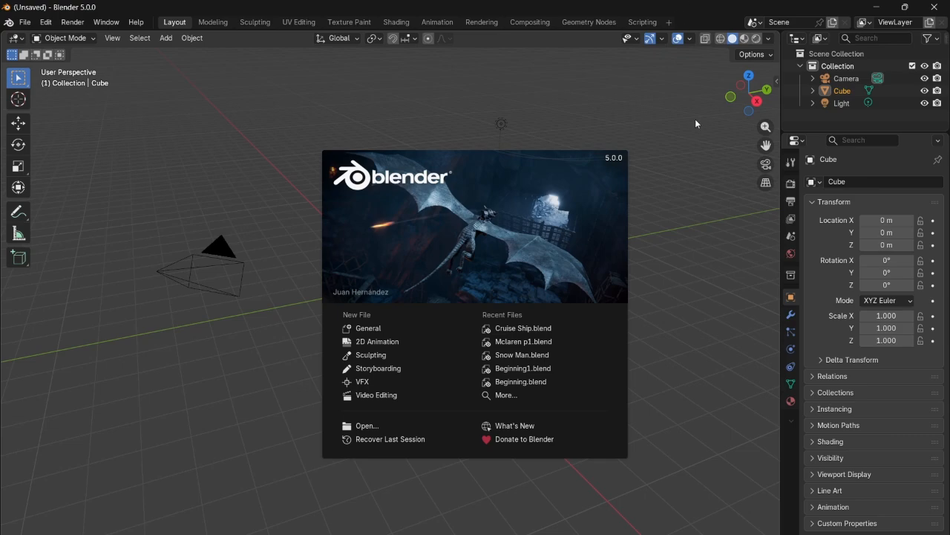
- Start a new General file and delete the default cube
left_click(377, 326)
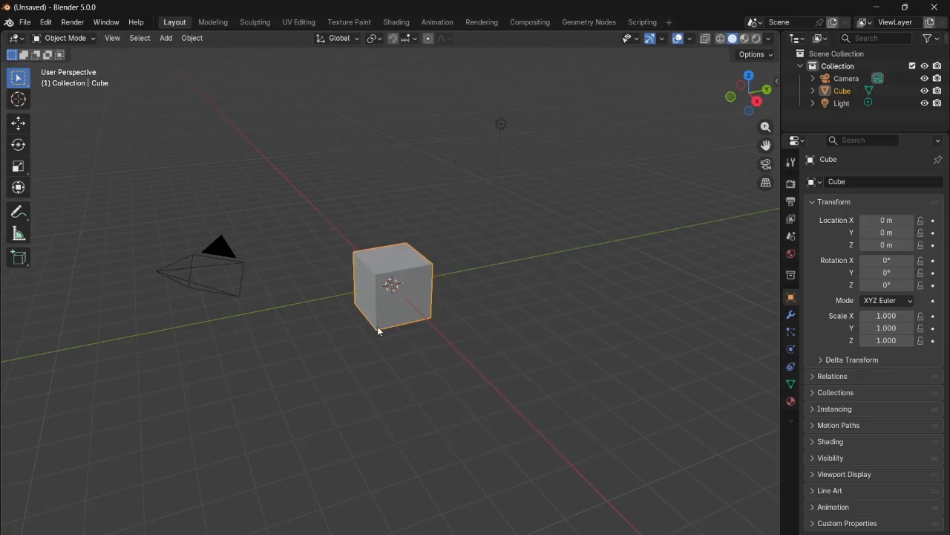
scroll(328, 312, "up", 2)
scroll(287, 297, "down", 3)
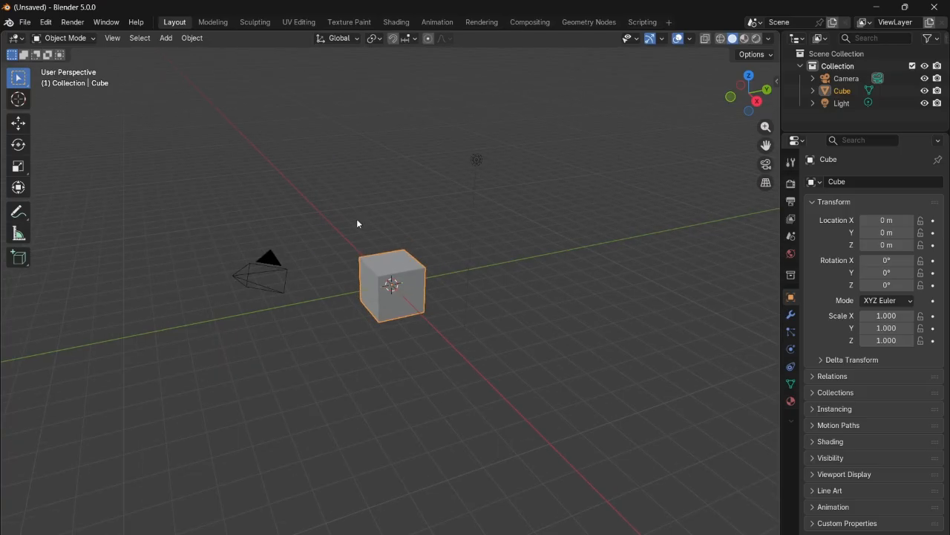
scroll(395, 275, "up", 3)
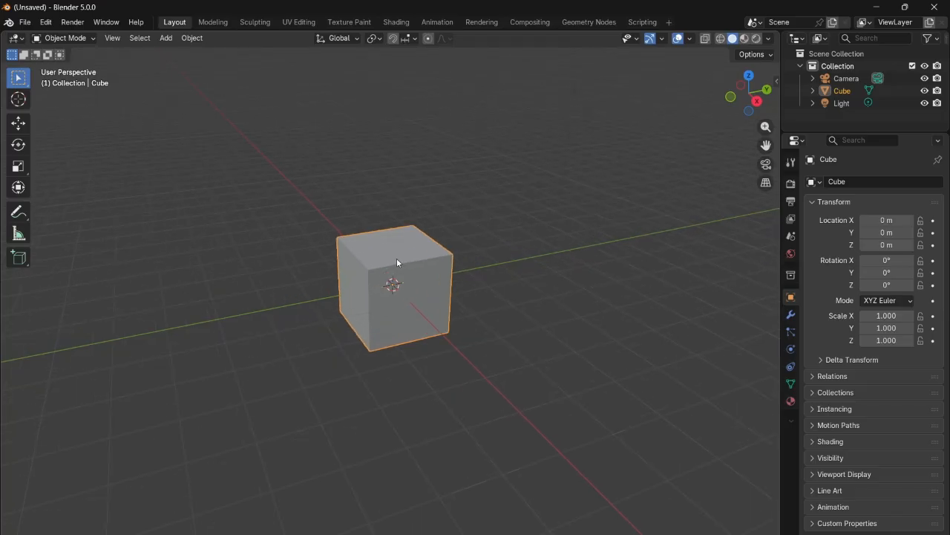
key("Delete")
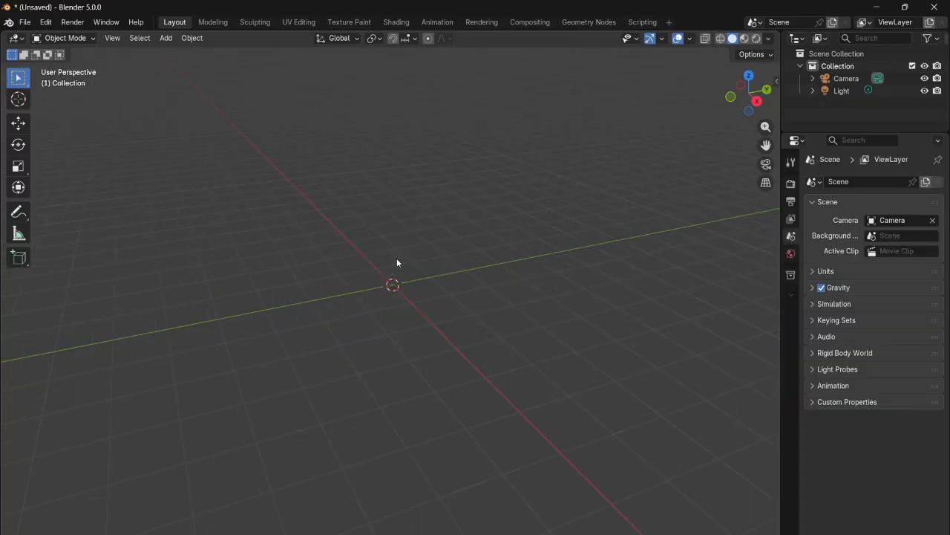
- In the right orthographic view, add ChatGPT Image Dec 10, 2025, 07_58_30 AM.png from Downloads as a reference image
left_click(759, 103)
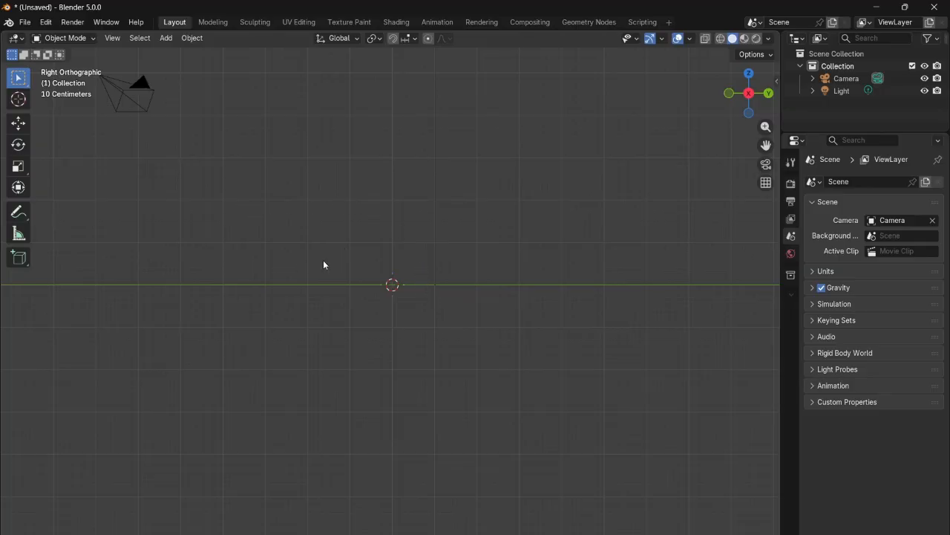
key("shift+a")
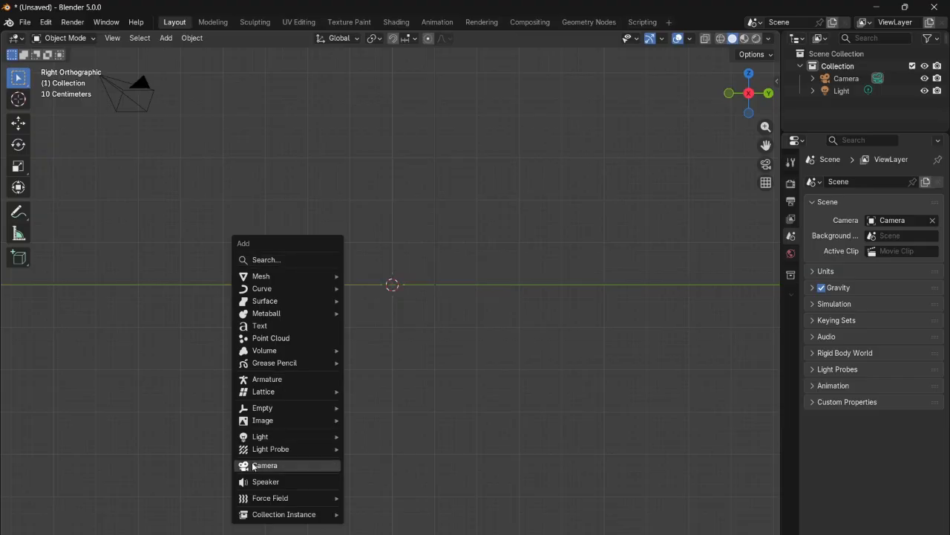
mouse_move(288, 276)
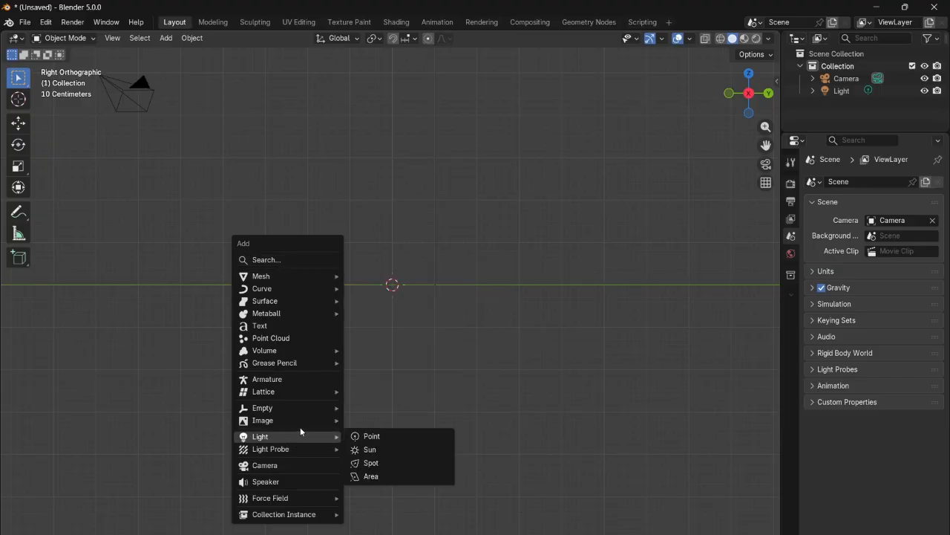
mouse_move(305, 410)
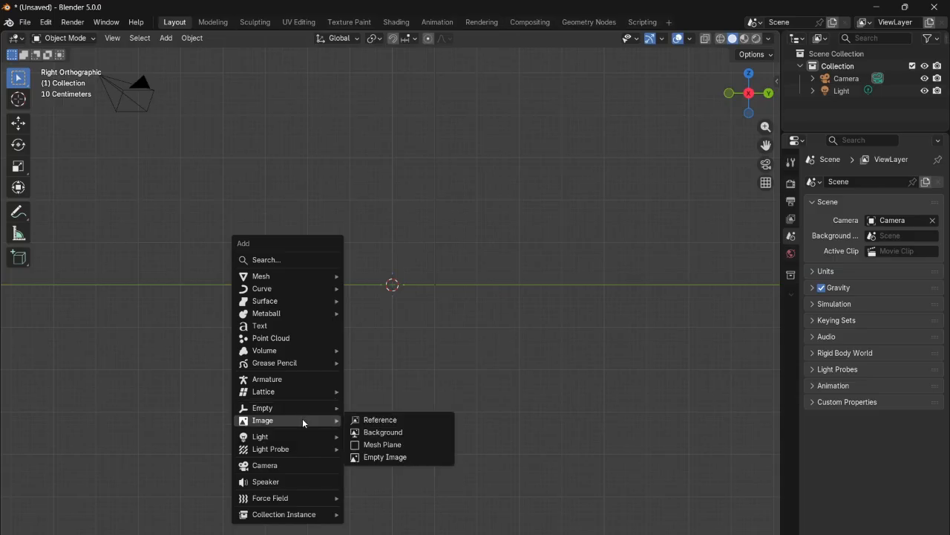
left_click(392, 421)
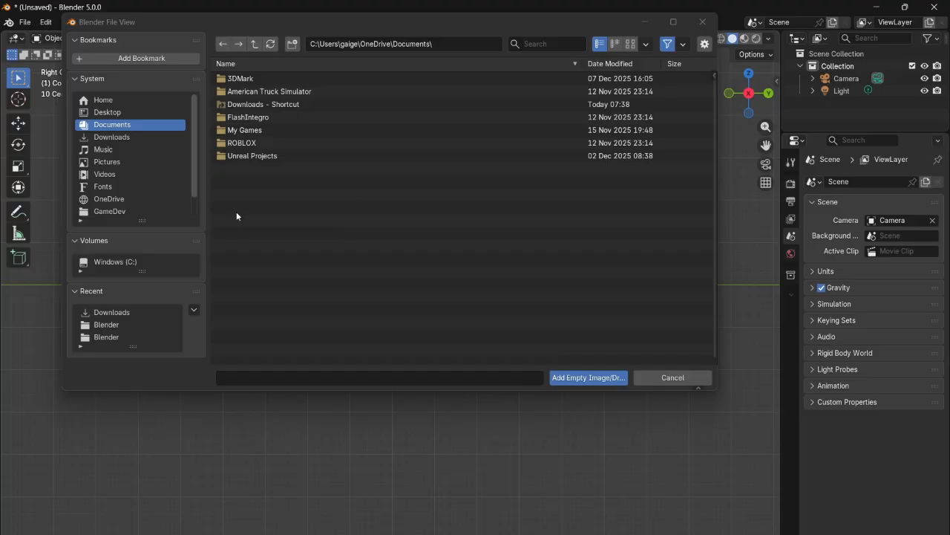
left_click(132, 138)
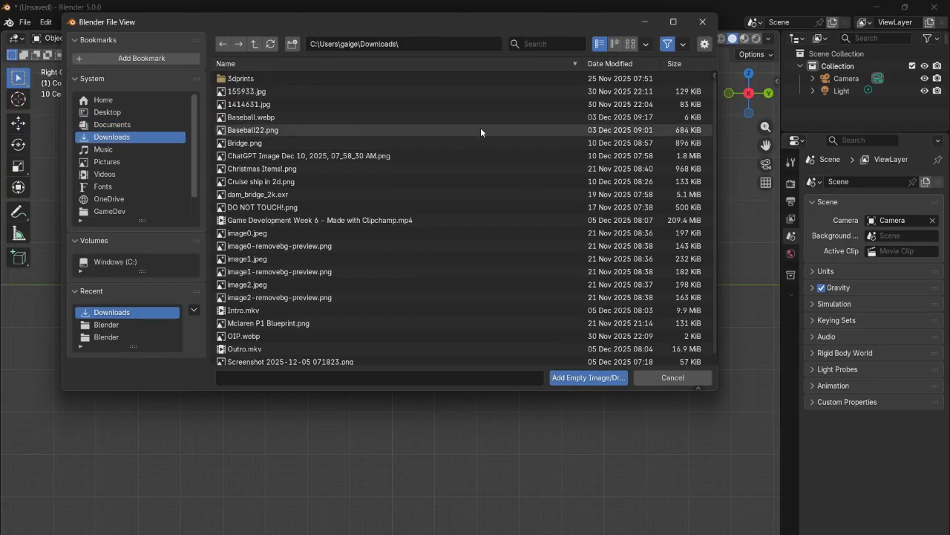
left_click(416, 156)
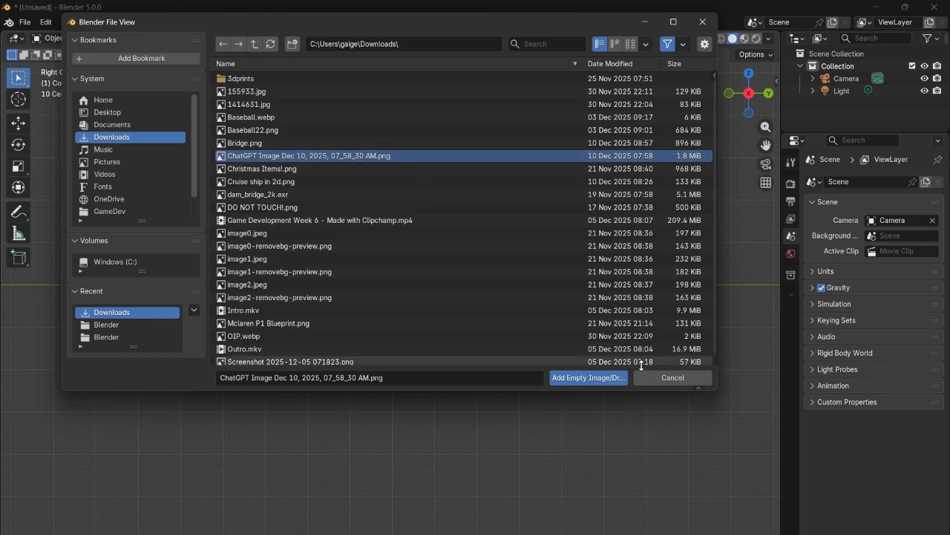
left_click(601, 381)
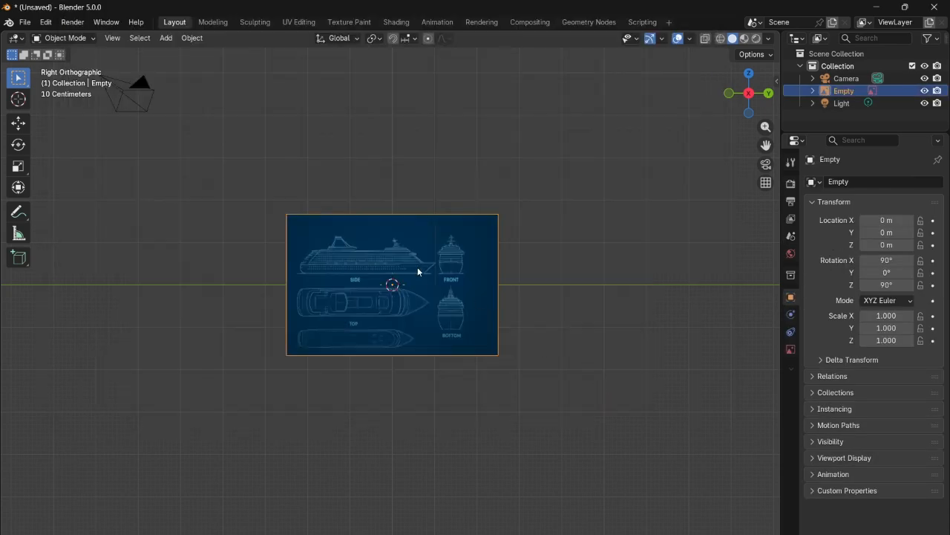
- Move the blueprint image to about 0.62 m along Y and -0.49 m along Z, centring the side view on the origin
scroll(412, 259, "up", 4)
scroll(417, 265, "down", 2)
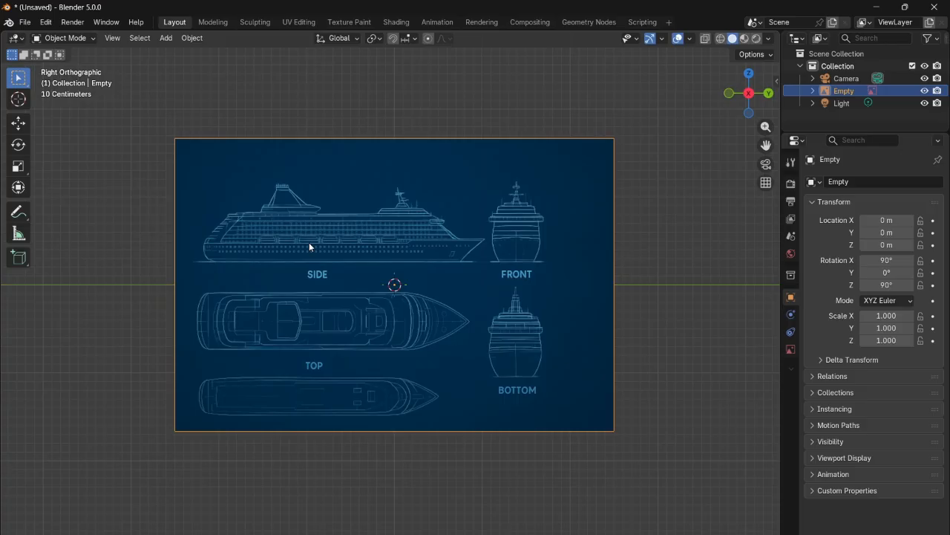
key("g")
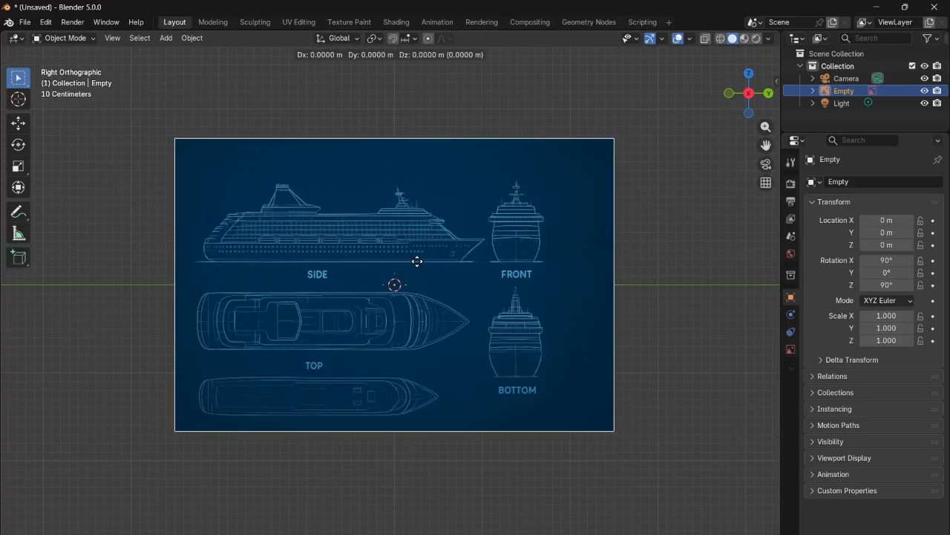
key("y")
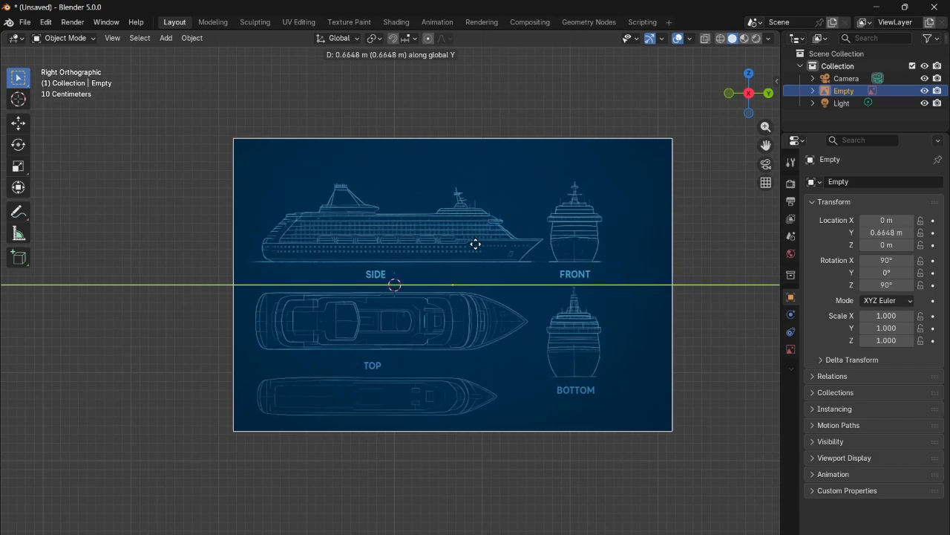
left_click(472, 245)
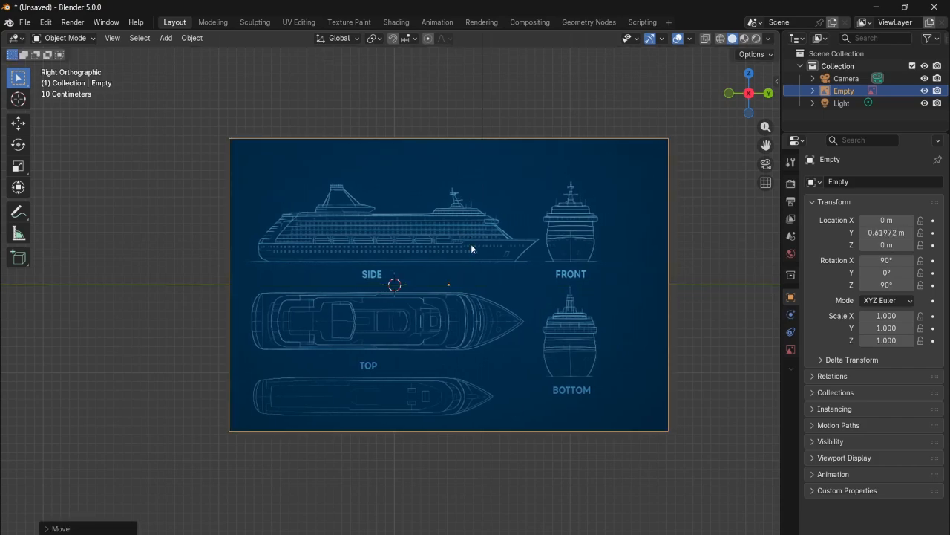
key("g")
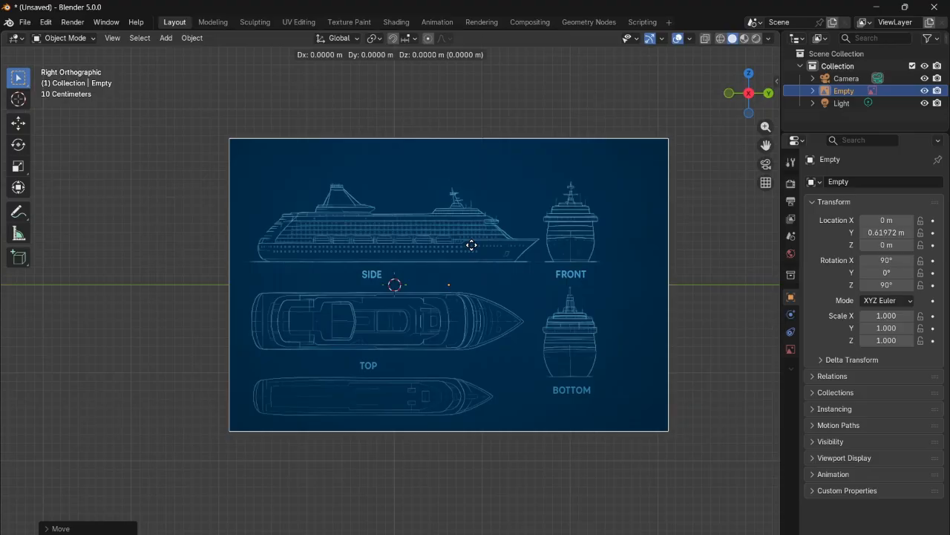
key("z")
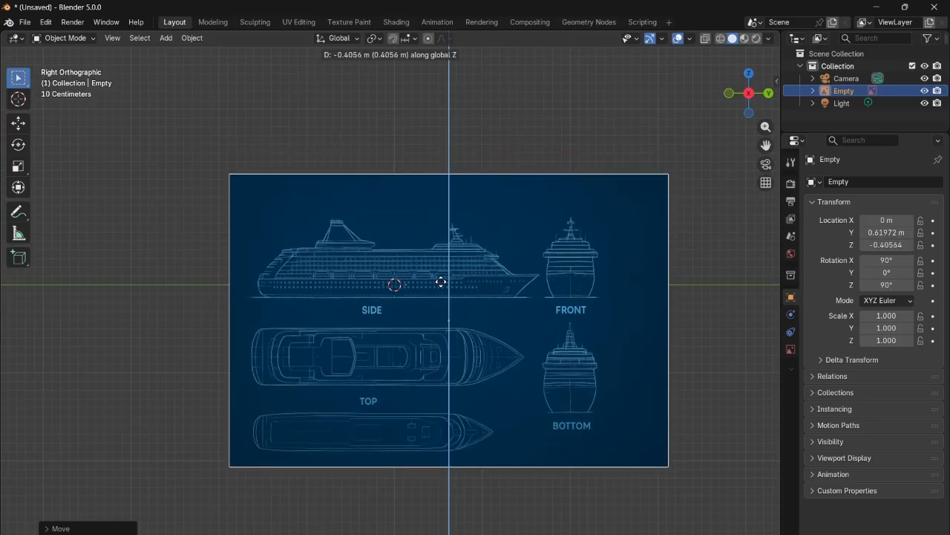
left_click(436, 288)
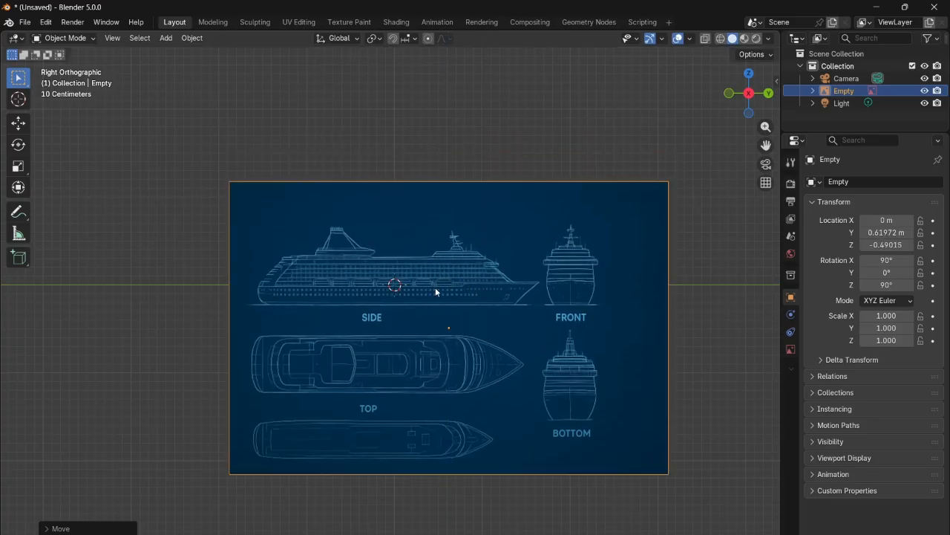
- In the back orthographic view, add ChatGPT Image Dec 10, 2025, 07_58_30 AM.png from Downloads as a second reference image
scroll(460, 258, "up", 4)
scroll(461, 258, "down", 2)
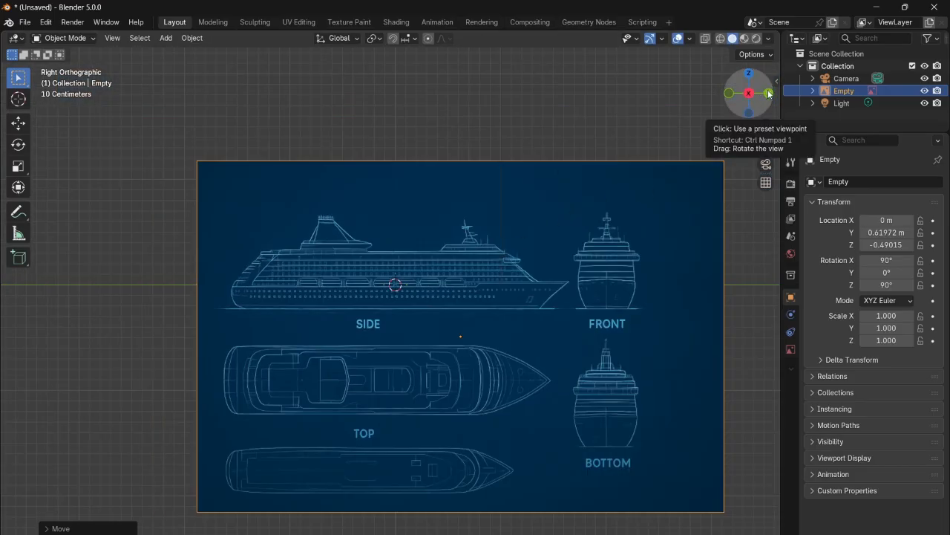
left_click(767, 92)
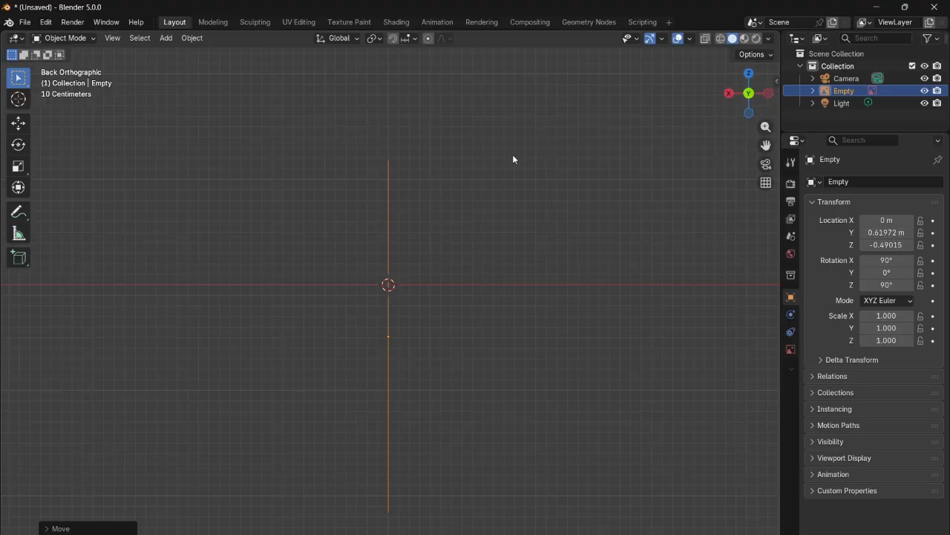
key("shift+a")
mouse_move(482, 235)
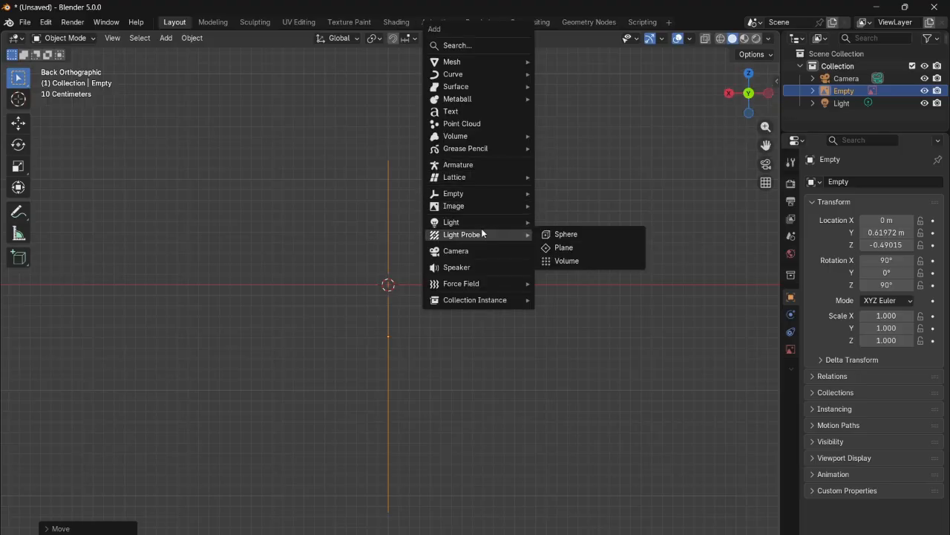
mouse_move(486, 205)
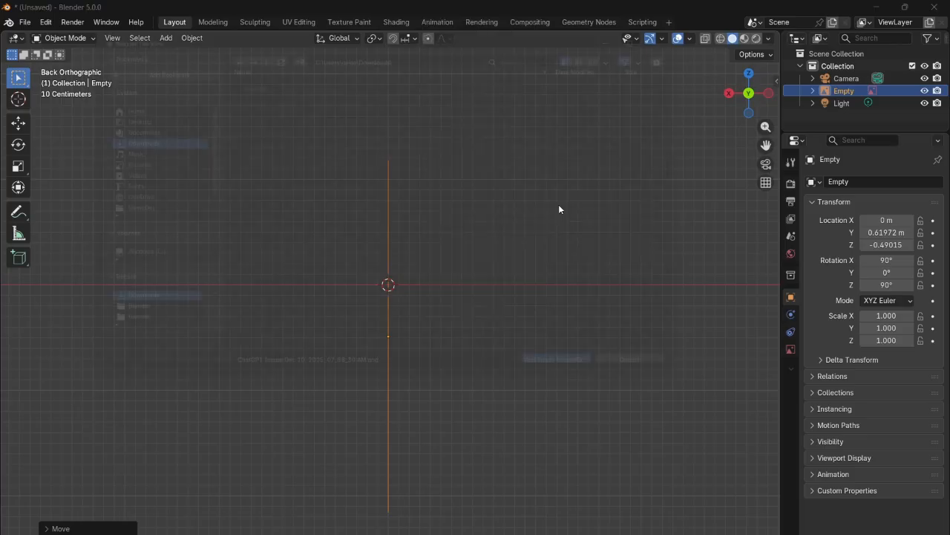
left_click(559, 205)
left_click(290, 156)
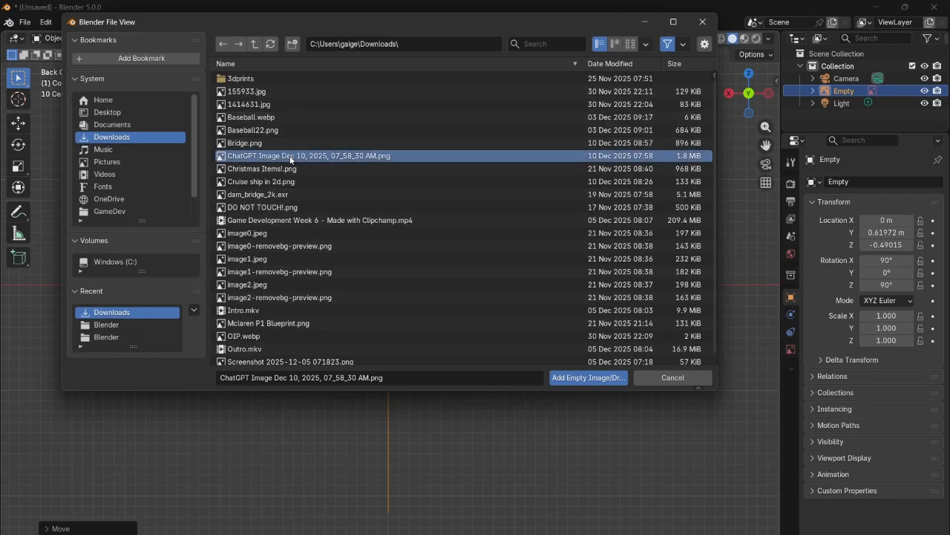
left_click(588, 377)
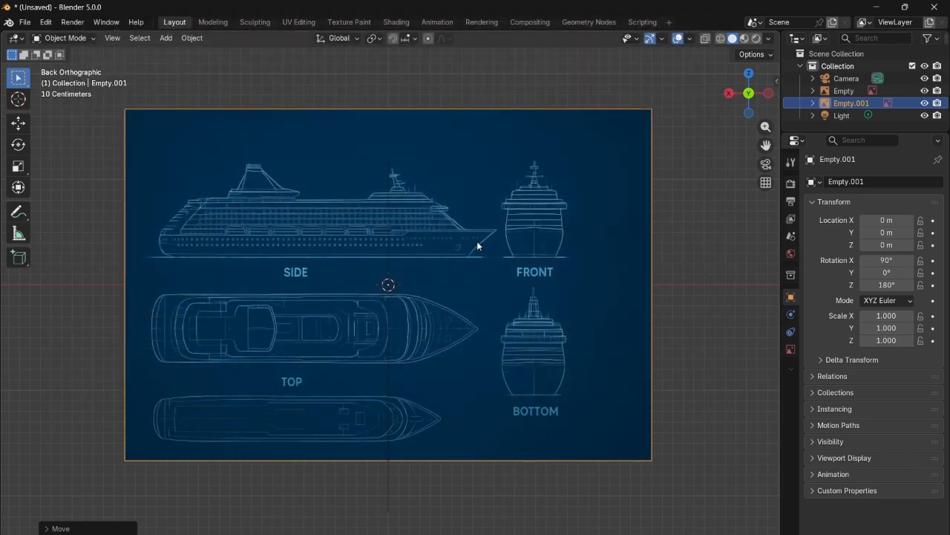
- Move the second blueprint image to about 1.39 m along X and -0.52 m along Z, centring its front view on the origin
key("g")
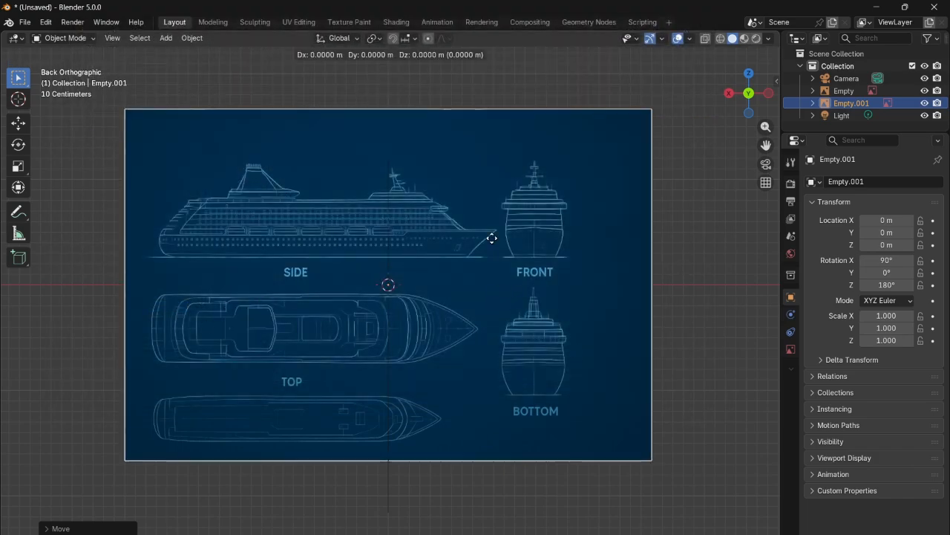
key("x")
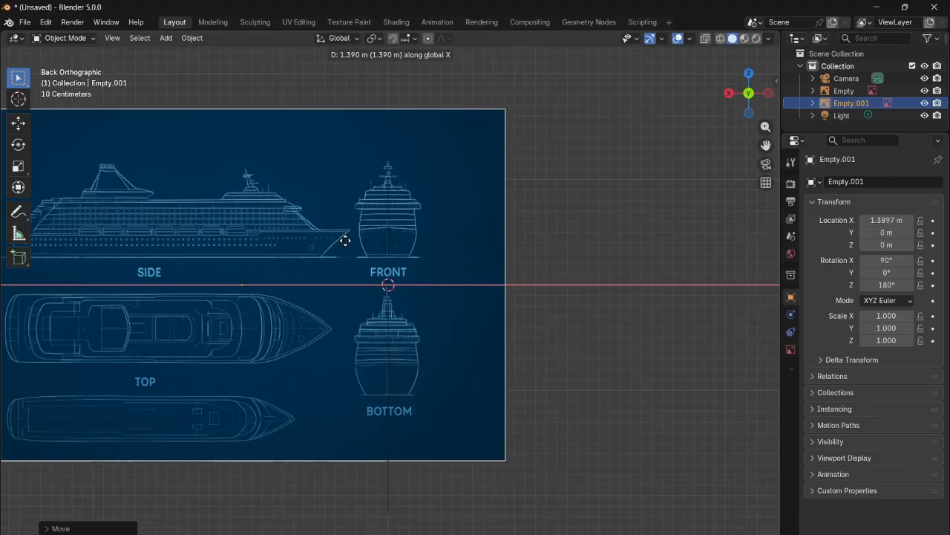
left_click(345, 240)
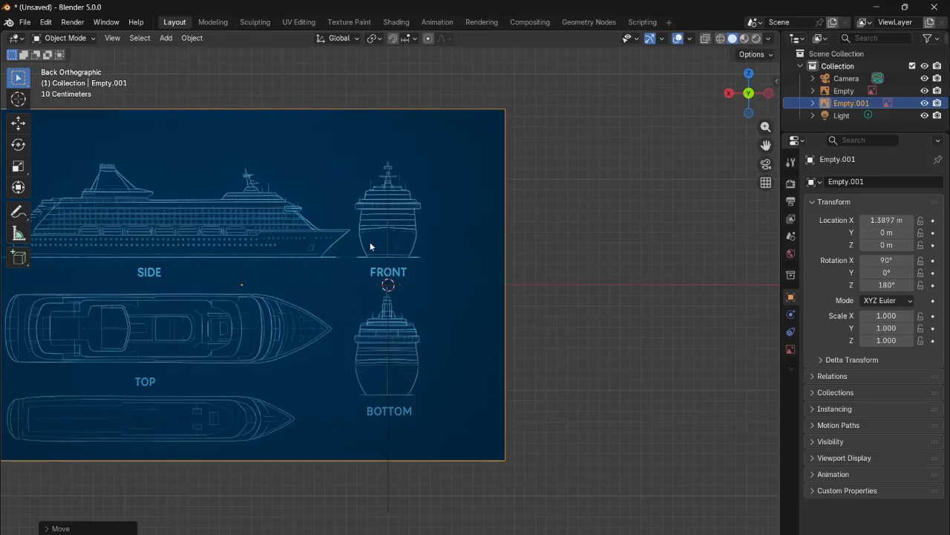
key("g")
key("z")
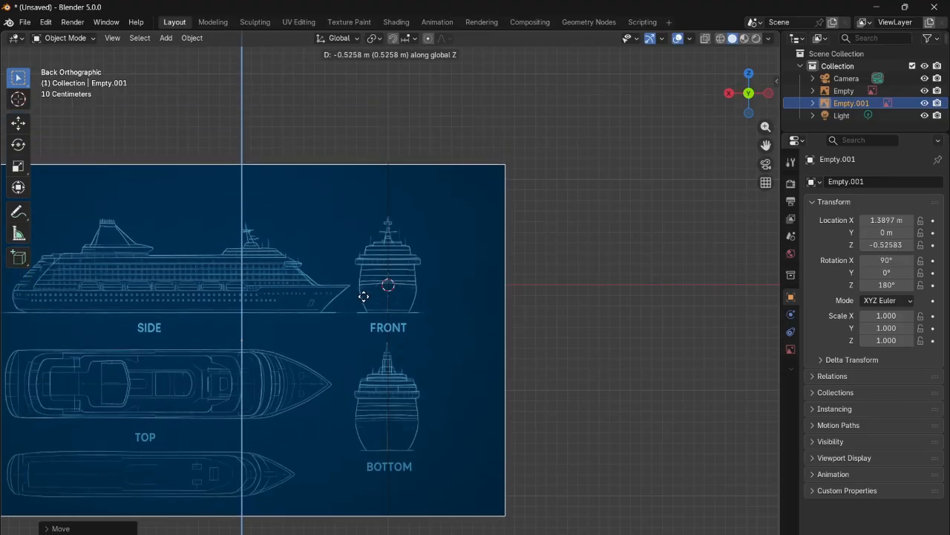
left_click(381, 280)
- Raise the second blueprint image to about -0.49 m along Z to align its front view with the side view, and deselect it
left_click_drag(726, 97, 731, 116)
left_click(736, 84)
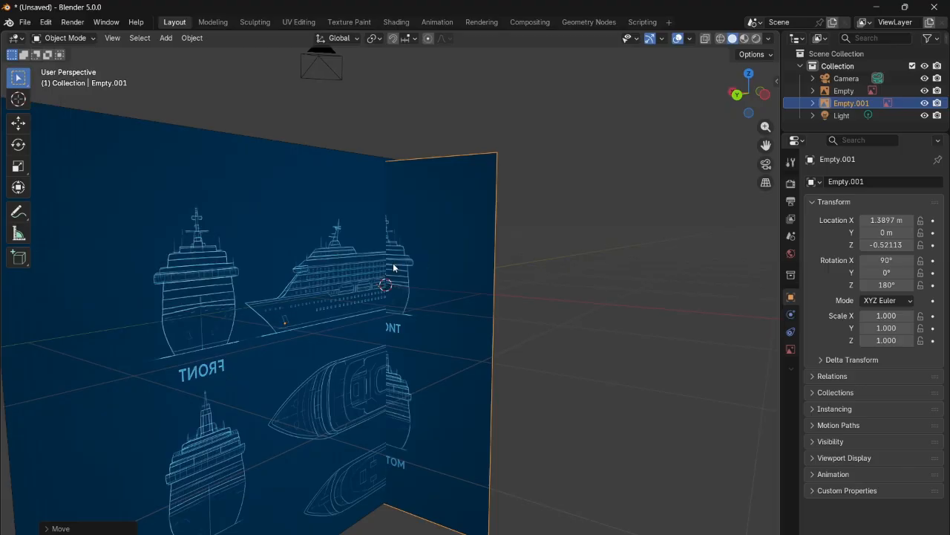
key("g")
key("z")
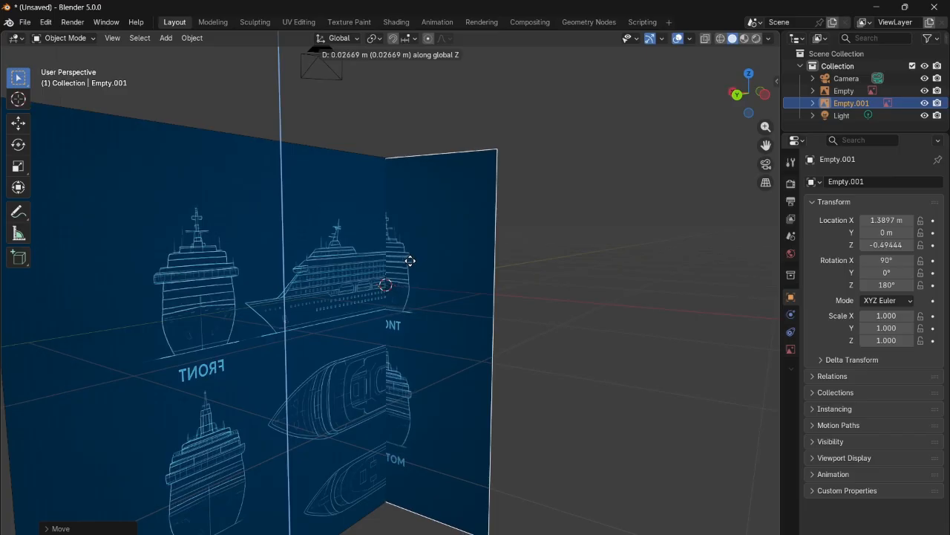
left_click(410, 260)
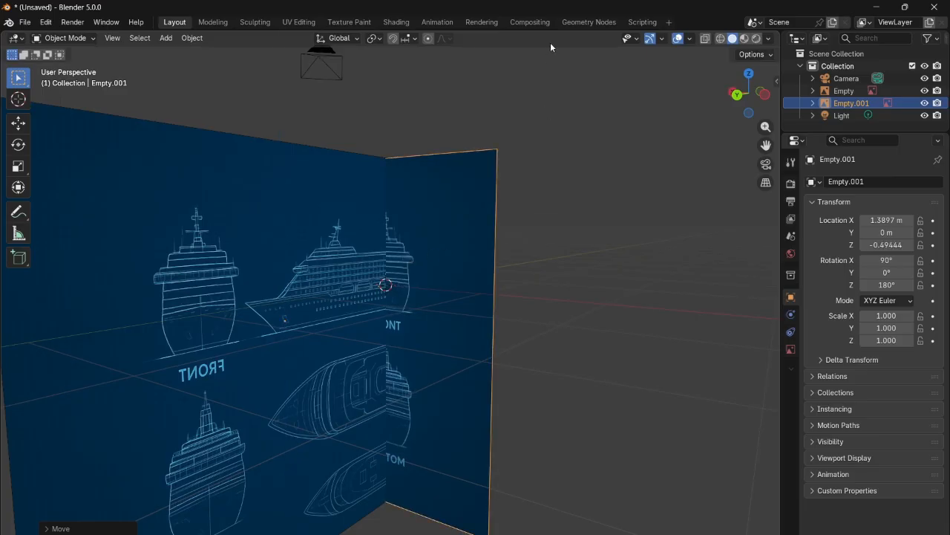
left_click(720, 83)
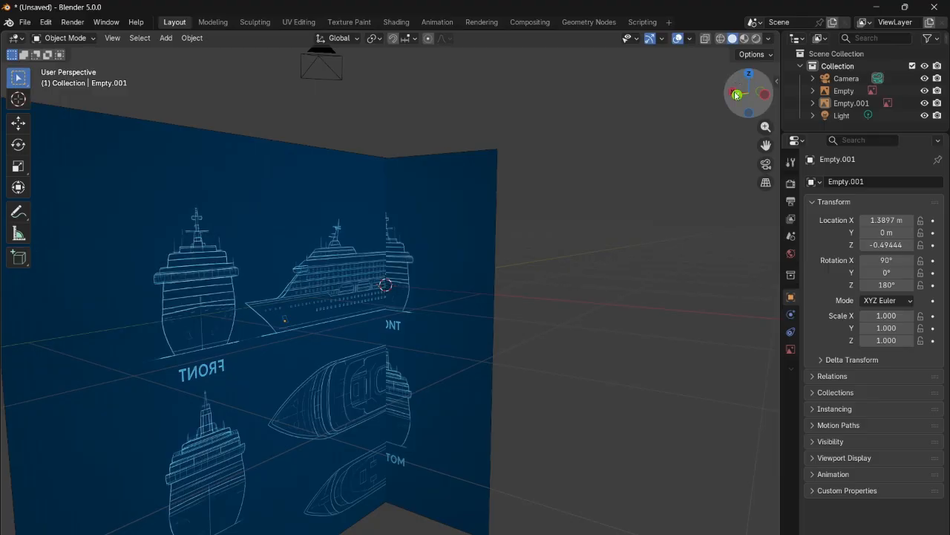
- In the top orthographic view, add ChatGPT Image Dec 10, 2025, 07_58_30 AM.png from Downloads as a third reference image
left_click(737, 94)
left_click_drag(736, 95, 594, 134)
mouse_move(751, 98)
left_mouse_down()
mouse_move(731, 58)
mouse_move(750, 102)
left_mouse_up()
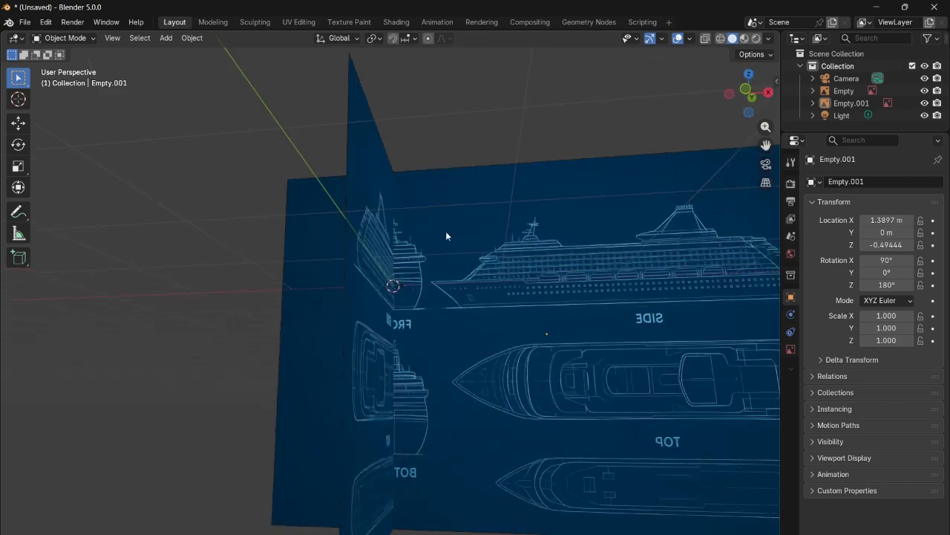
left_click_drag(731, 94, 750, 82)
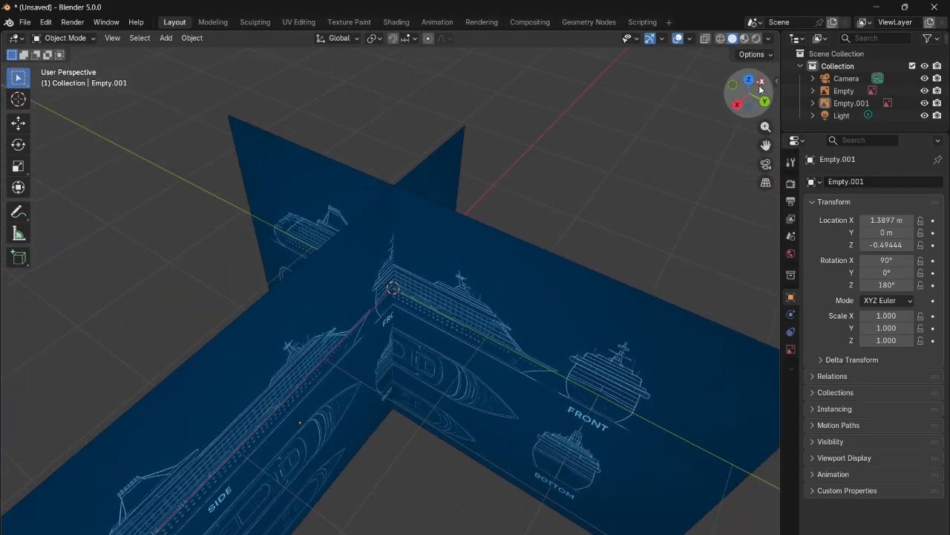
left_click(749, 81)
mouse_move(749, 82)
left_mouse_down()
mouse_move(758, 99)
mouse_move(748, 82)
left_mouse_up()
left_click(749, 82)
left_click(752, 92)
left_click(749, 84)
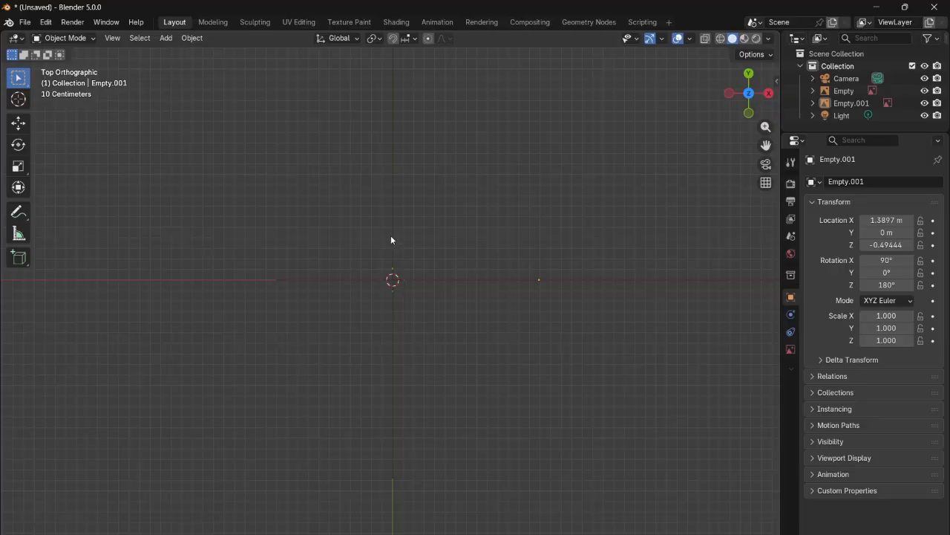
key("shift+a")
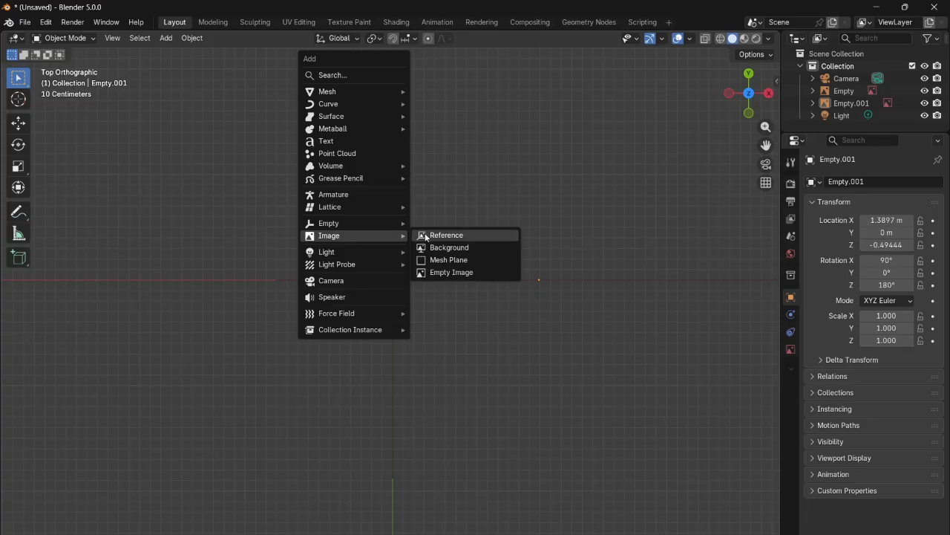
left_click(423, 235)
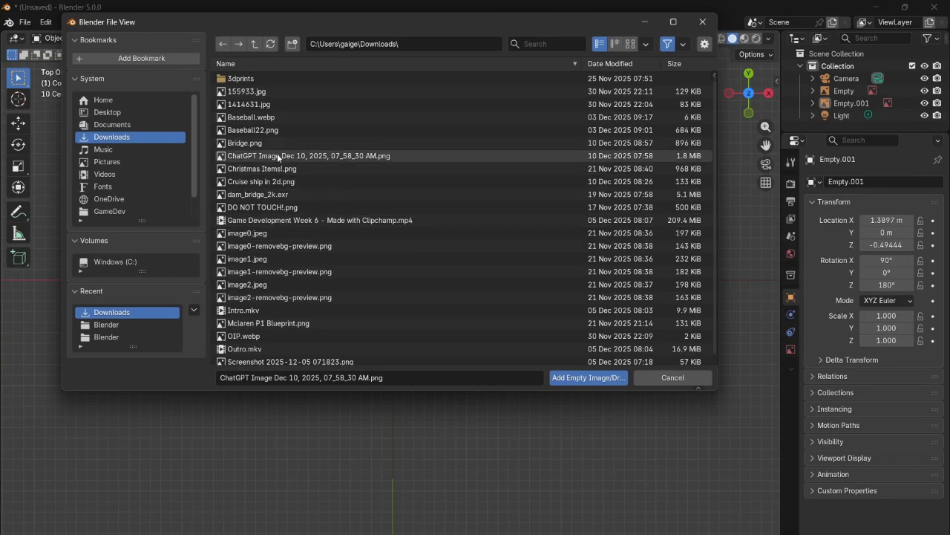
left_click(277, 153)
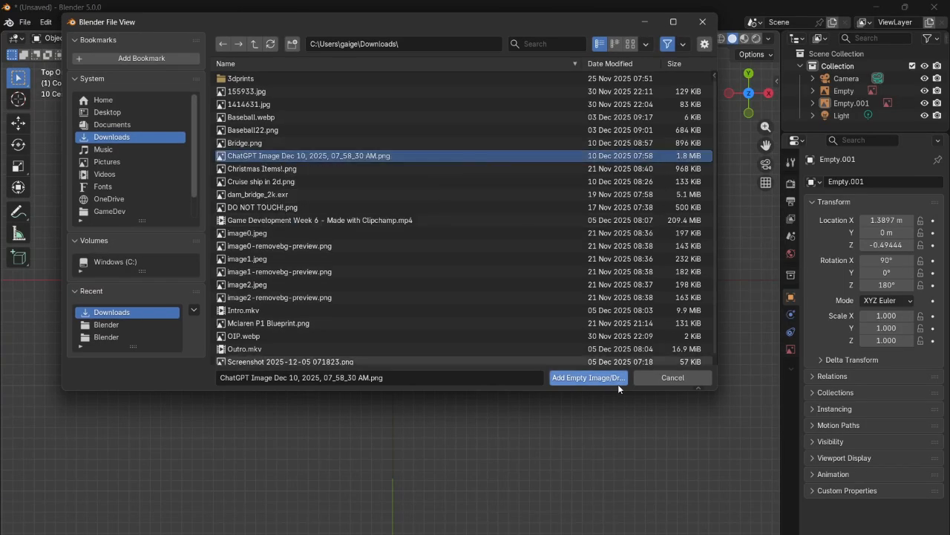
left_click(570, 378)
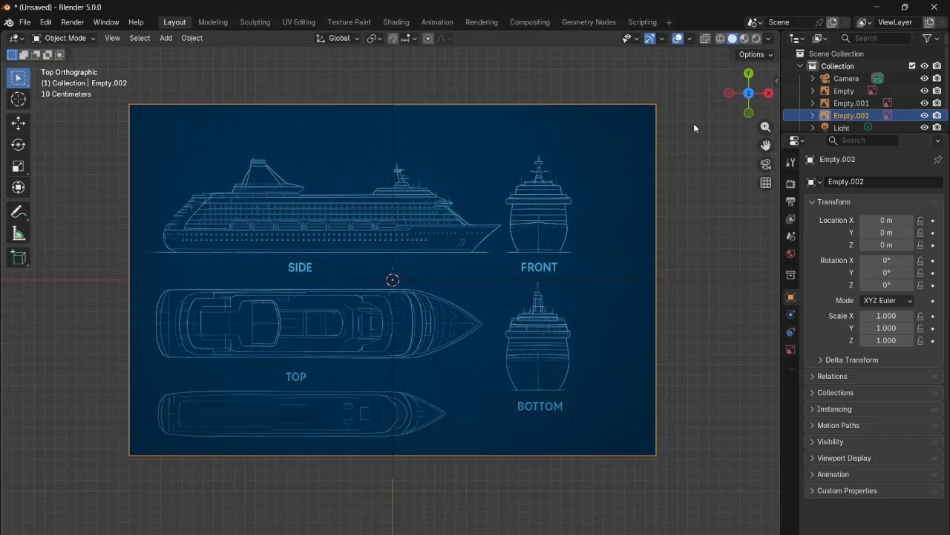
- Rotate the third blueprint image about 90° around Z so that the ship's bow points along positive Y
left_click_drag(753, 95, 755, 107)
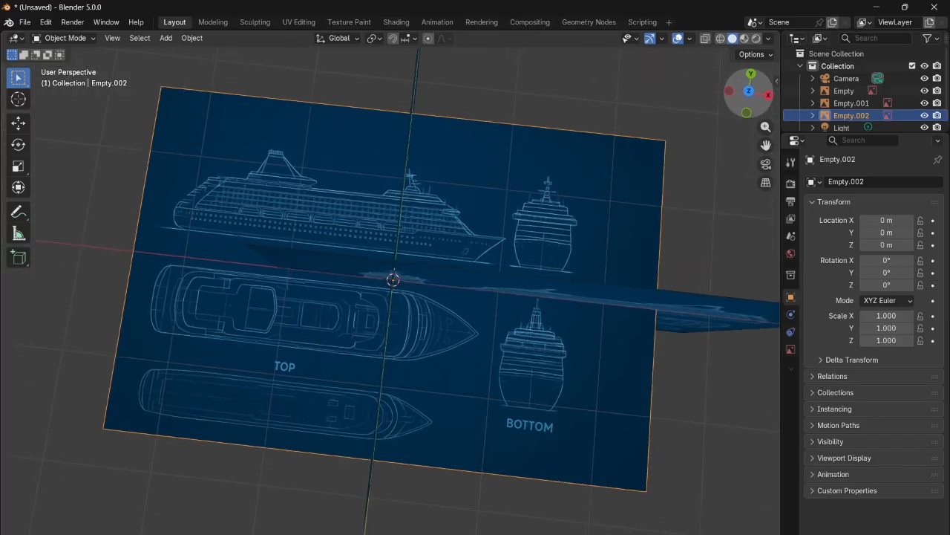
left_click(749, 91)
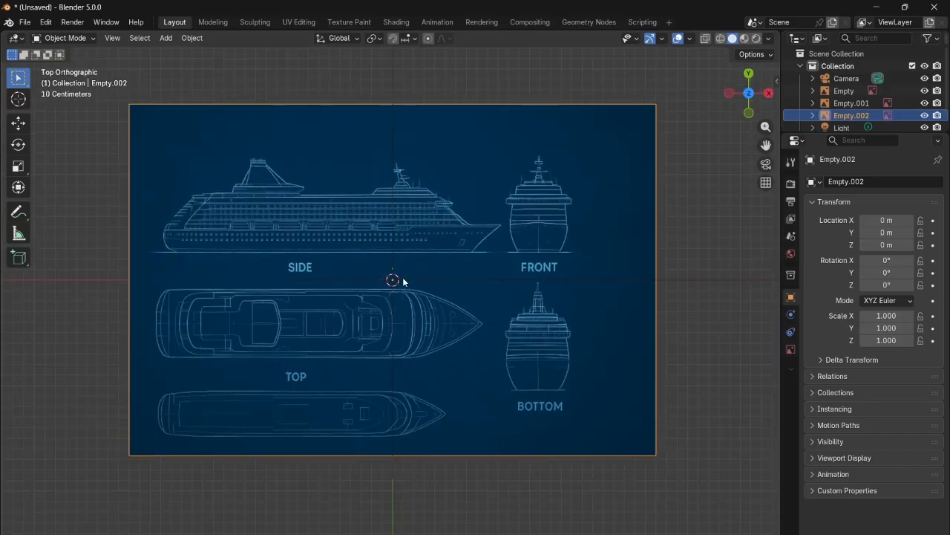
left_click(18, 147)
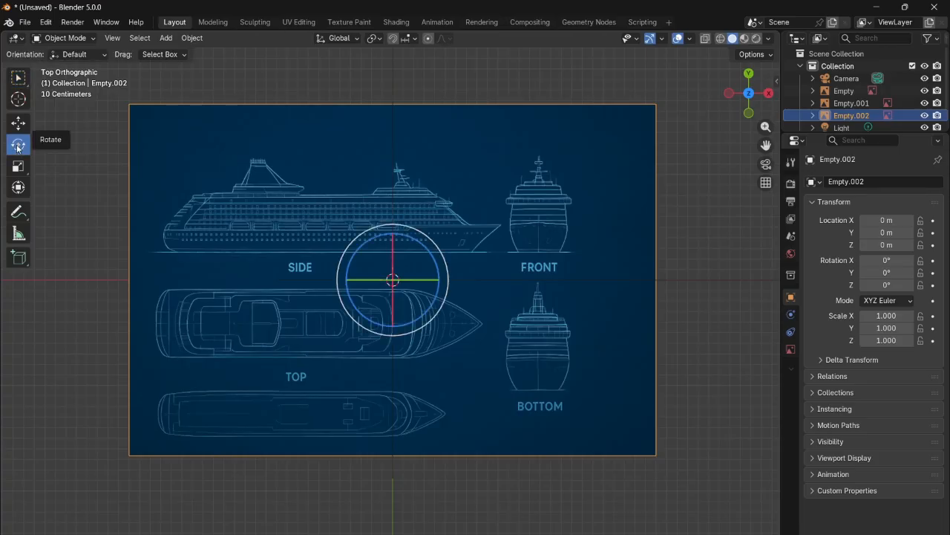
left_click_drag(436, 268, 321, 282)
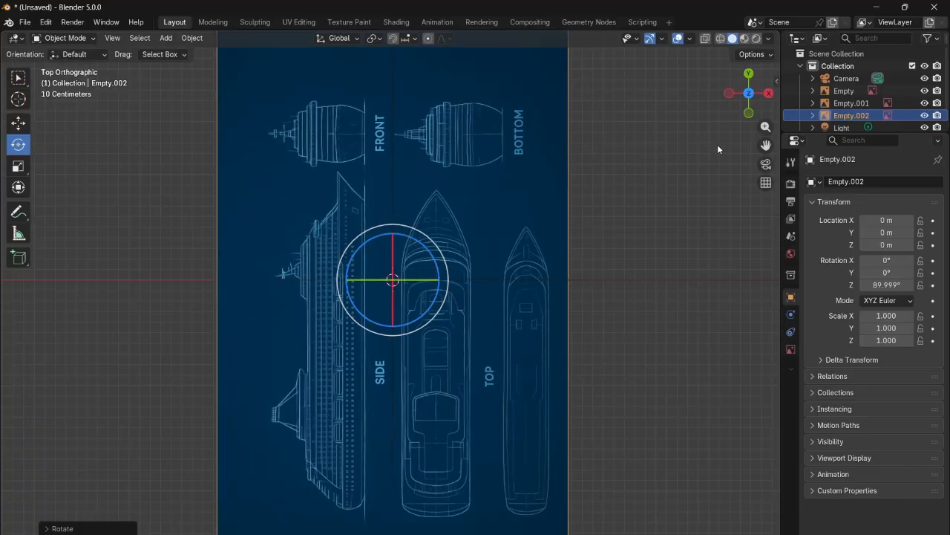
left_click(18, 77)
- Move the third blueprint image to about -0.42 m along X, centring its top view on the Y axis
left_click_drag(748, 93, 709, 152)
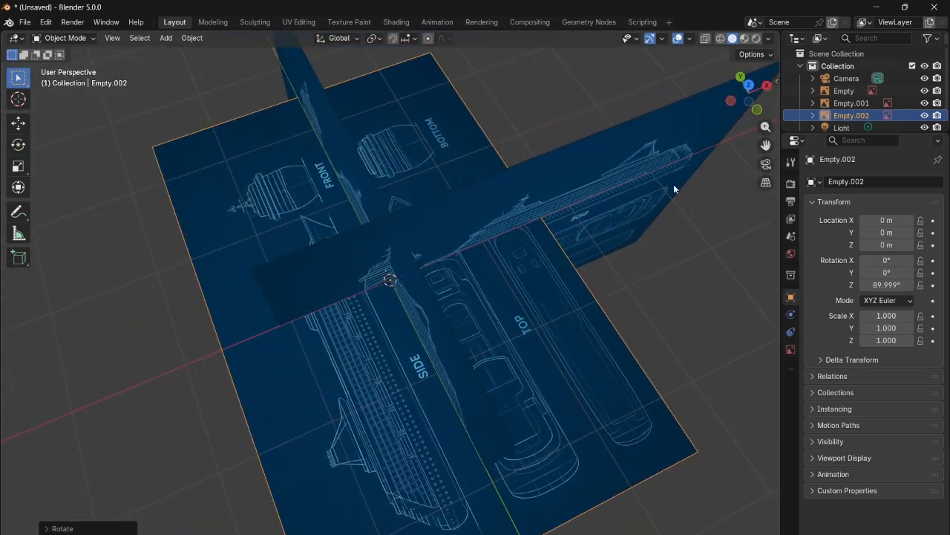
left_click(749, 87)
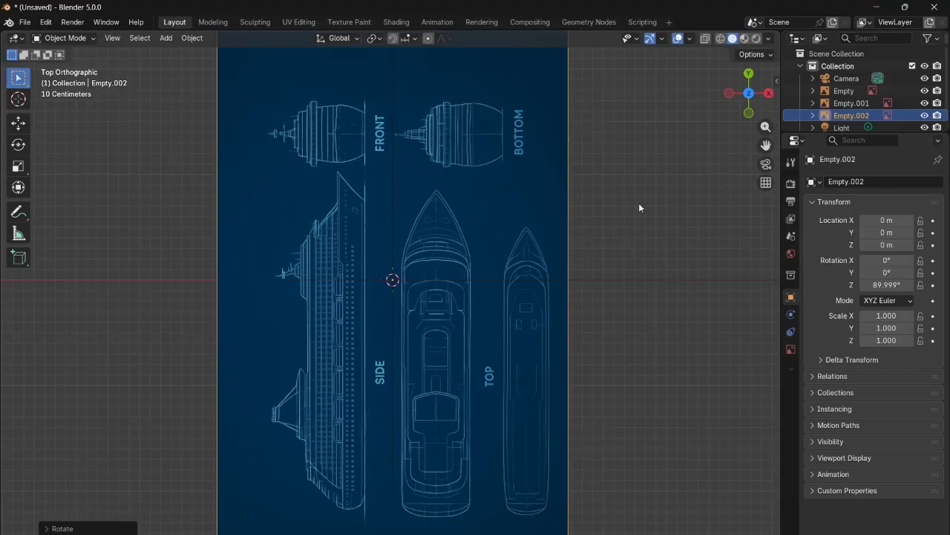
key("g")
key("x")
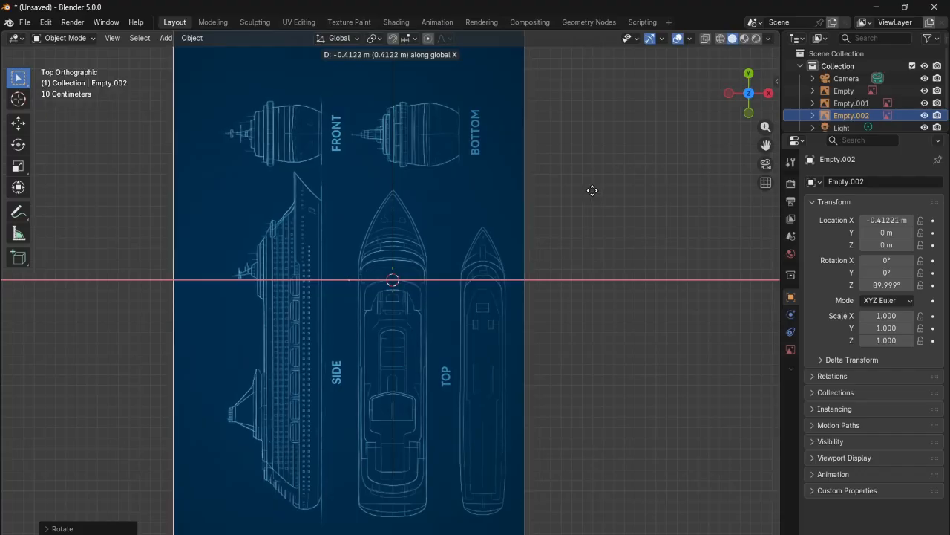
left_click(587, 193)
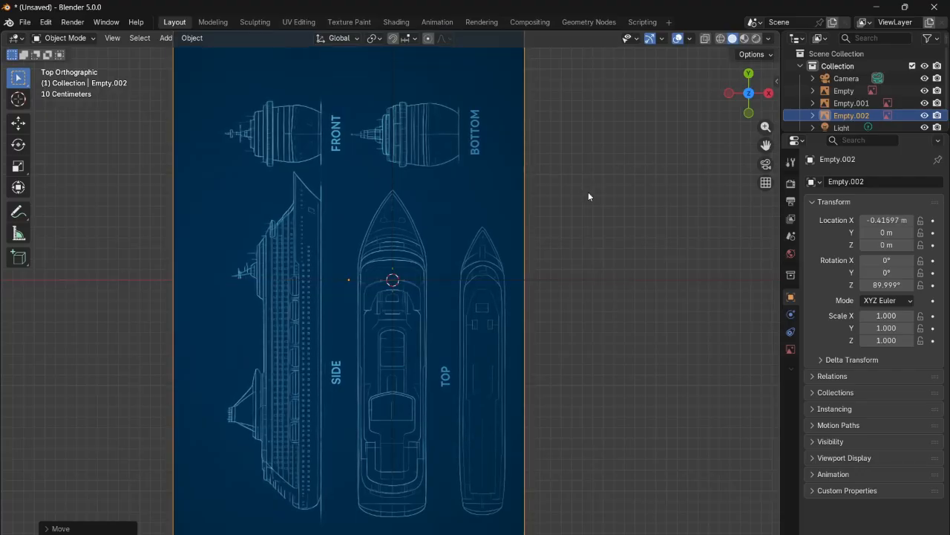
- Move the third blueprint image to about 0.75 m along Y, aligning its top view with the side view of the ship
left_click_drag(752, 104, 738, 104)
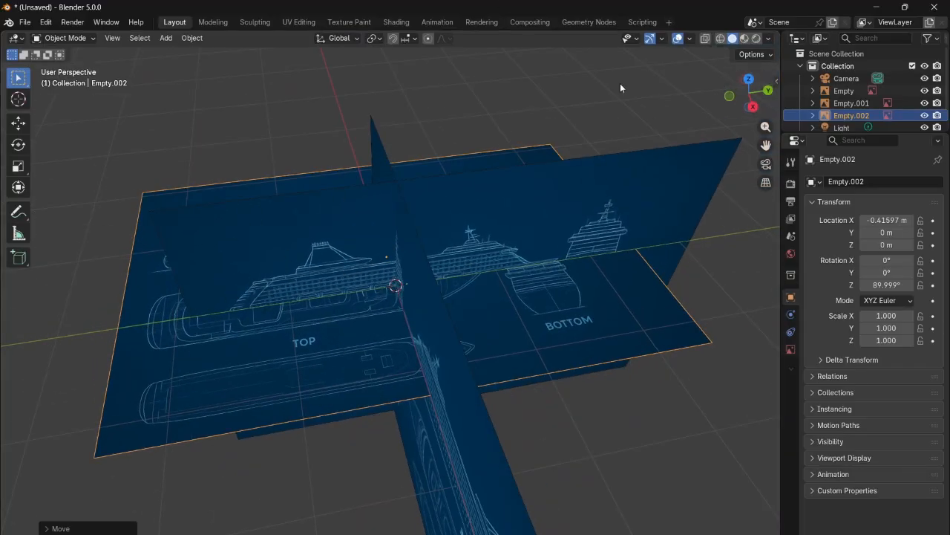
left_click_drag(750, 95, 731, 96)
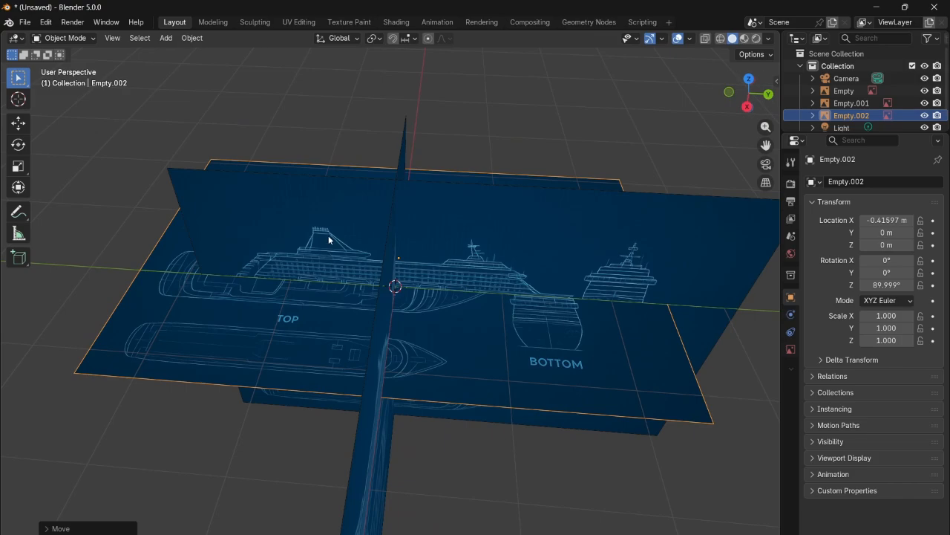
key("g")
key("y")
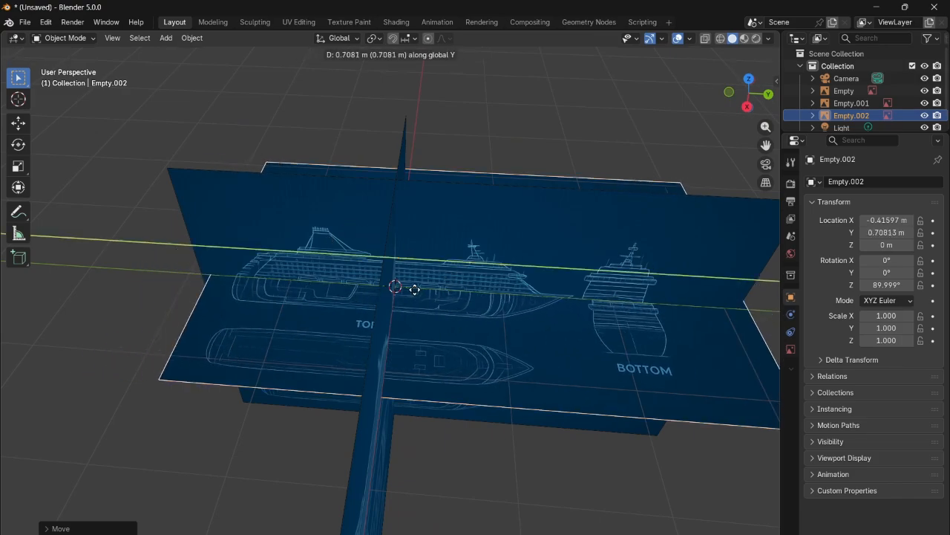
left_click(416, 293)
mouse_move(749, 95)
left_mouse_down()
mouse_move(728, 113)
mouse_move(694, 96)
mouse_move(702, 74)
mouse_move(744, 100)
mouse_move(735, 108)
left_mouse_up()
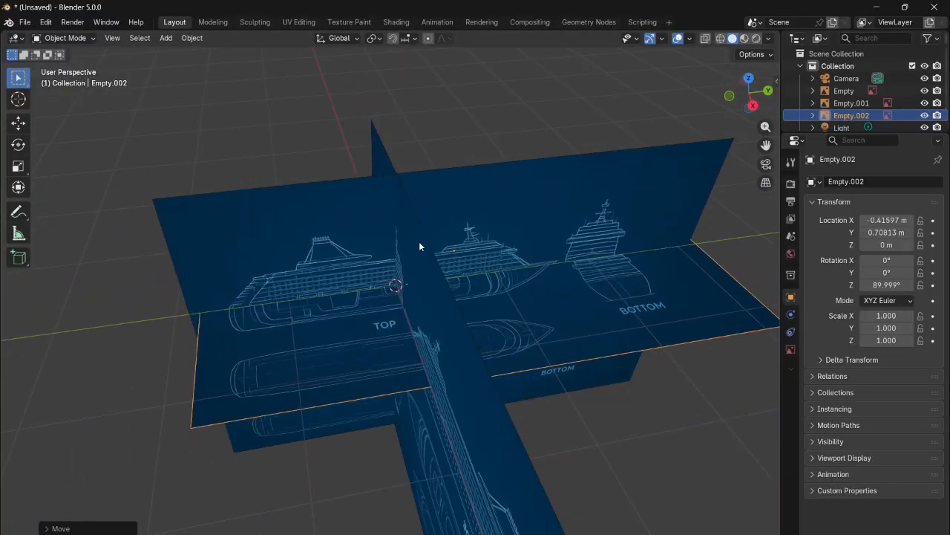
key("g")
key("y")
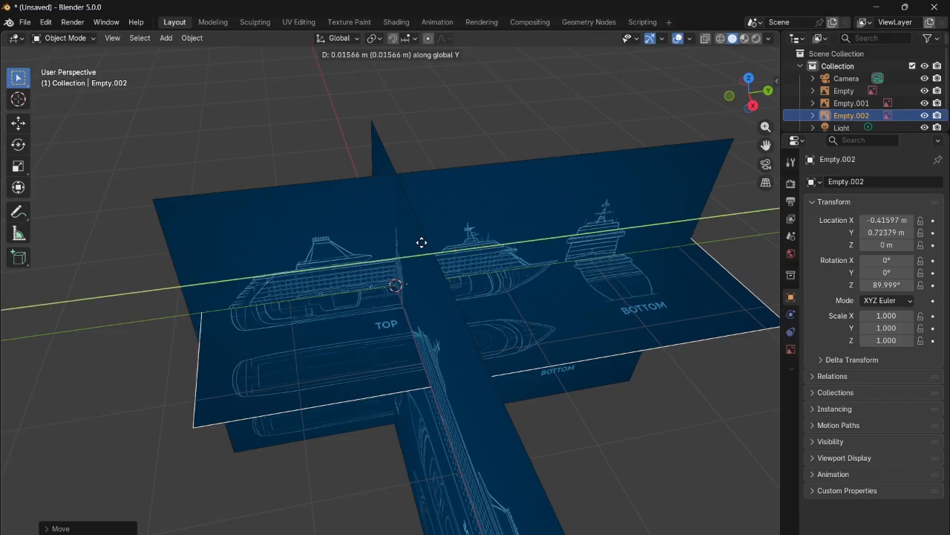
left_click(423, 242)
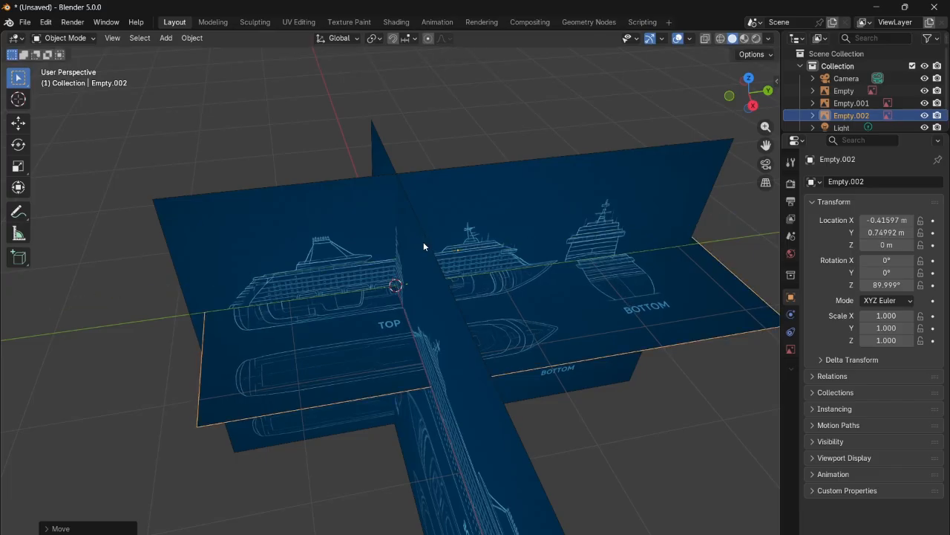
- Move the third blueprint image to about 0.733 m along Y, refining its alignment with the side view of the ship
left_click_drag(744, 79, 764, 94)
key("g")
key("y")
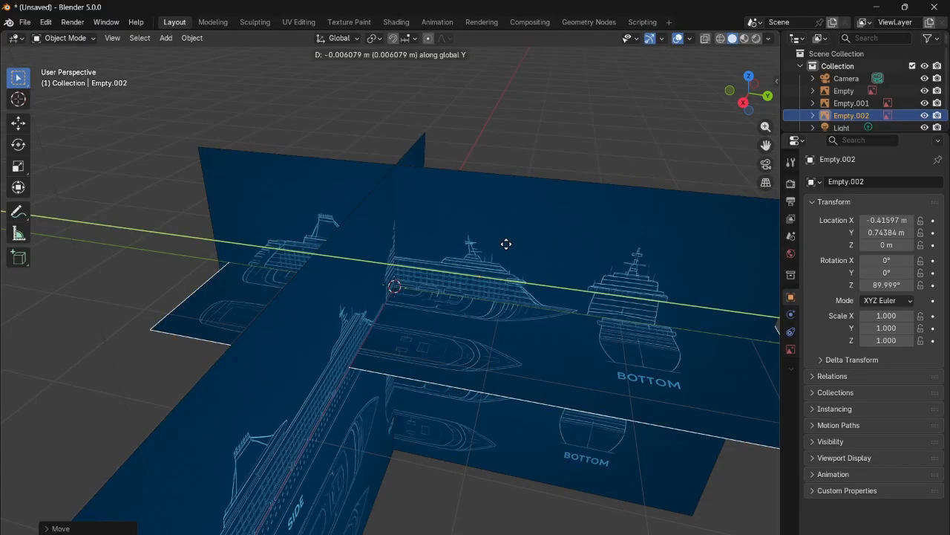
left_click(508, 245)
- Check the alignment of the three blueprint images in the left, back and top orthographic views and in perspective
left_click_drag(751, 92, 735, 102)
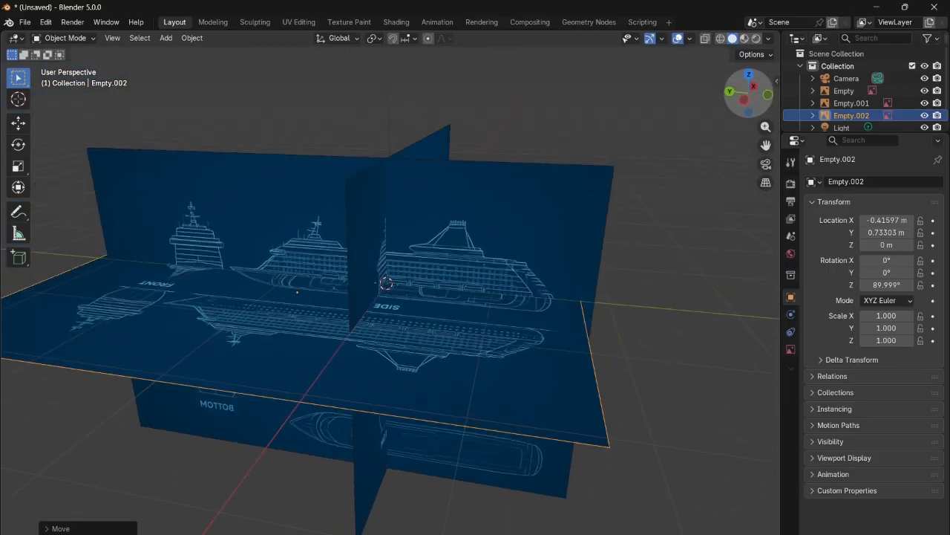
left_click(745, 102)
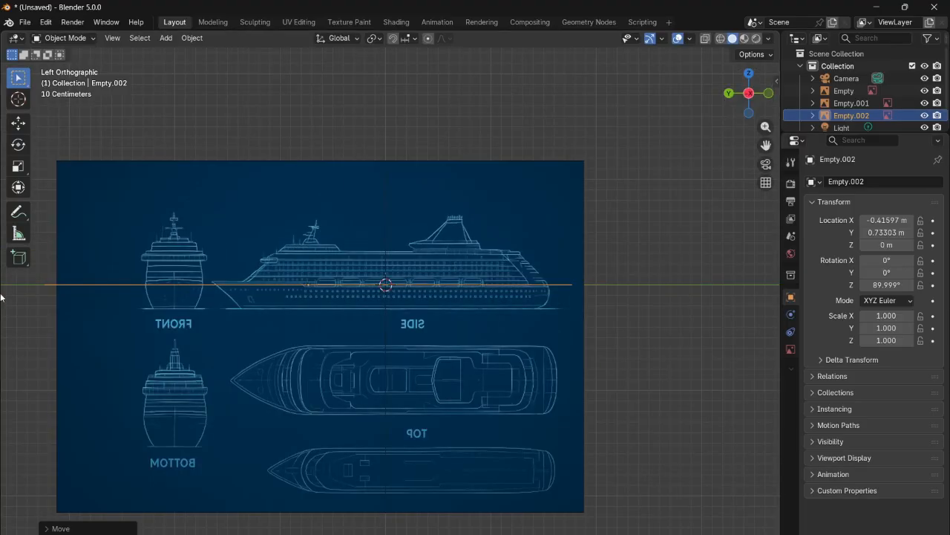
left_click(729, 93)
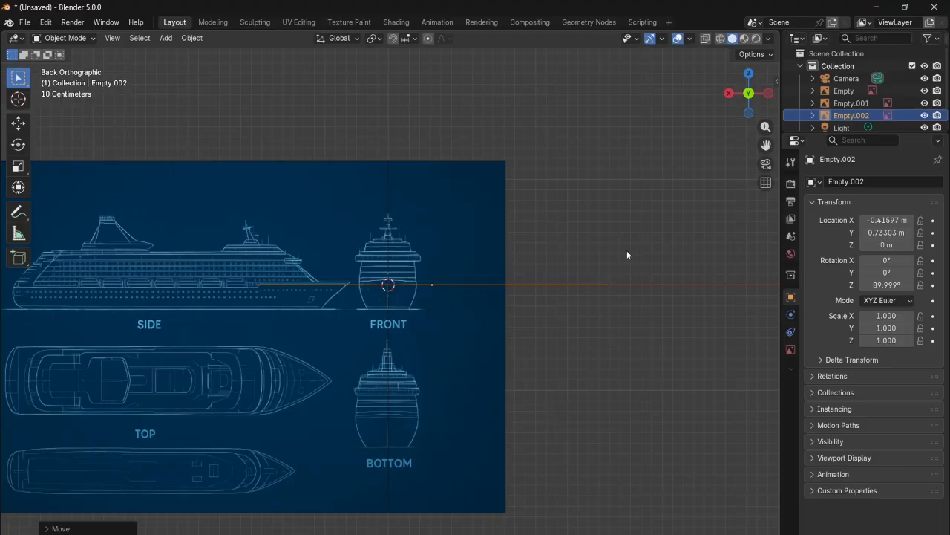
left_click(747, 72)
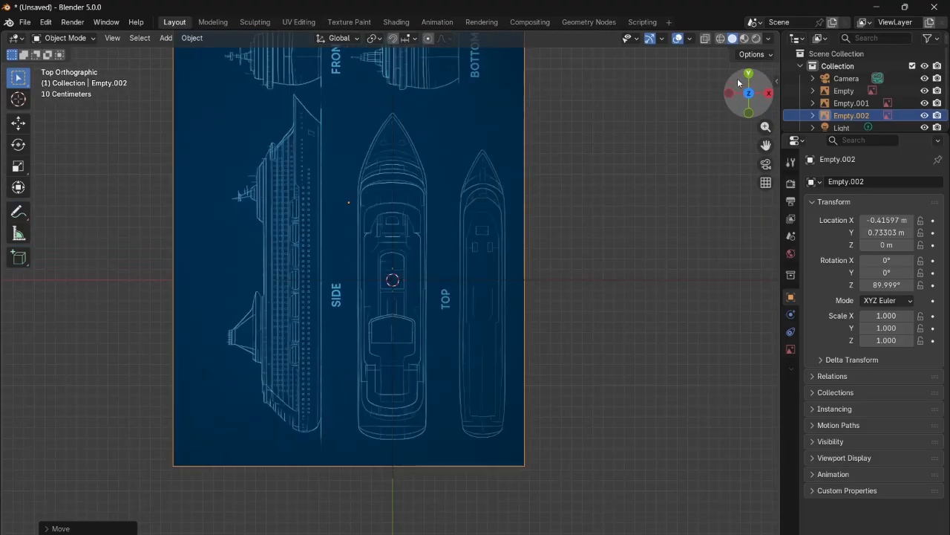
left_click_drag(738, 92, 733, 95)
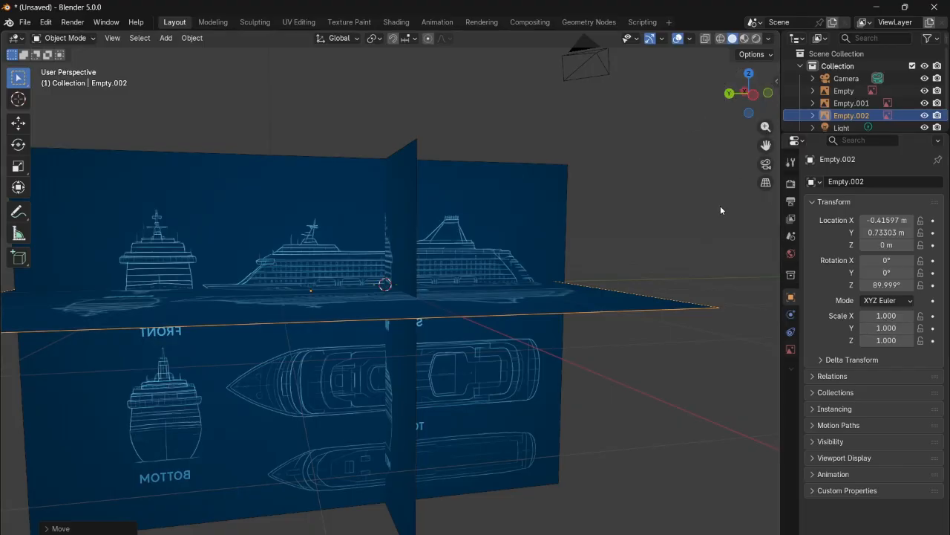
scroll(673, 173, "up", 3)
scroll(486, 145, "down", 4)
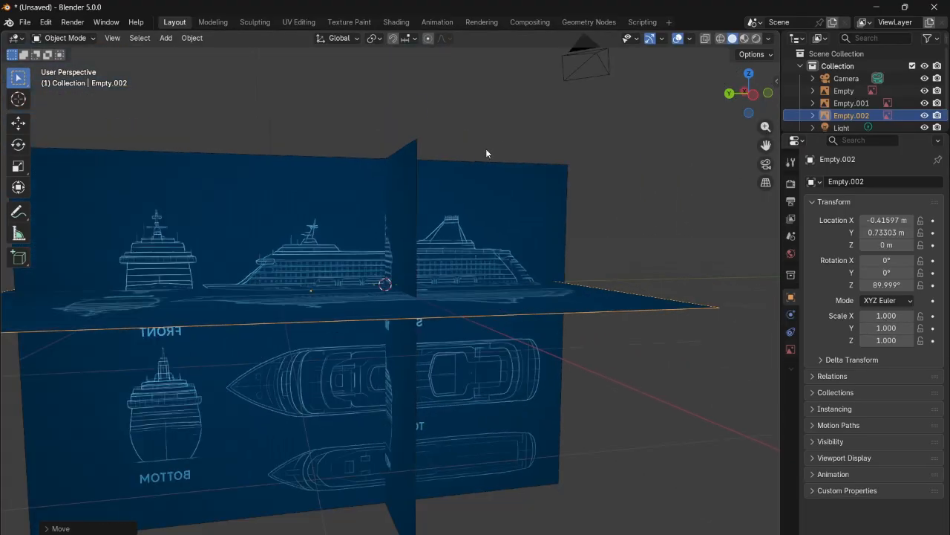
- In the left orthographic view, add a mesh cube at the world origin
left_click(754, 95)
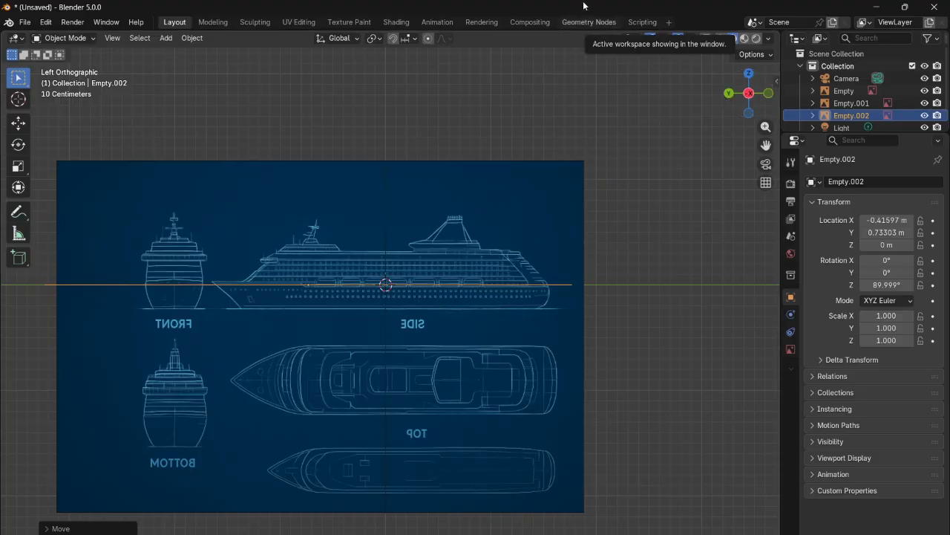
key("shift+a")
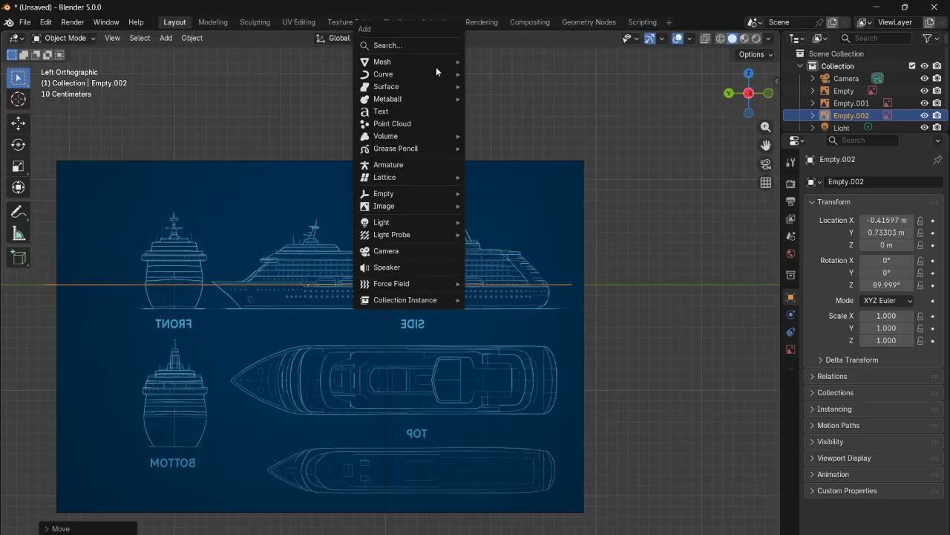
mouse_move(433, 60)
left_click(495, 73)
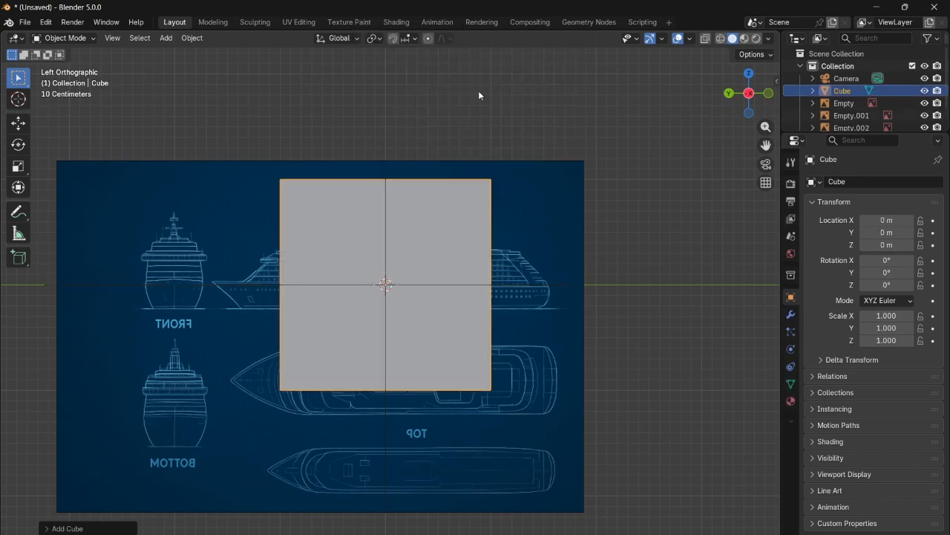
- Put the cube into Edit Mode while keeping the left orthographic view
scroll(407, 247, "up", 2)
scroll(418, 235, "down", 2)
scroll(418, 235, "up", 3)
left_click_drag(759, 102, 734, 102)
left_click(757, 94)
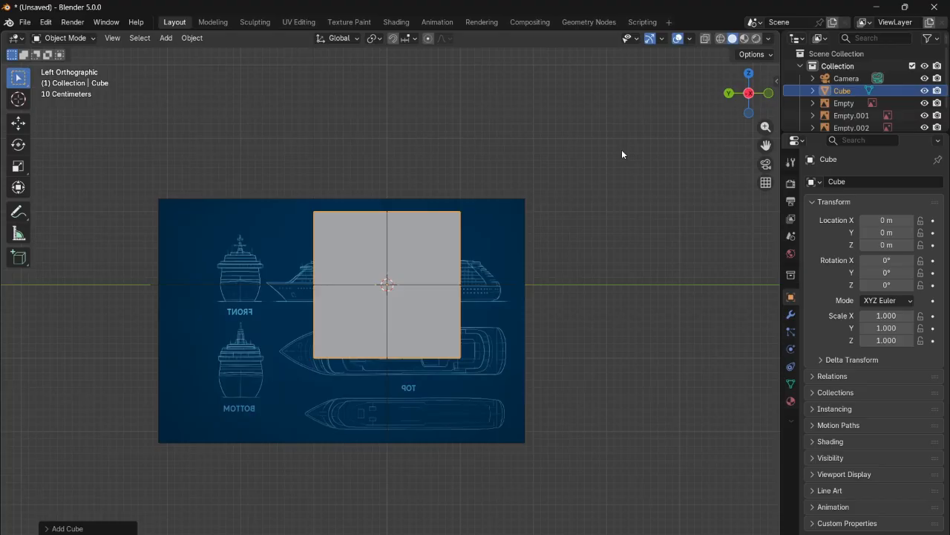
scroll(259, 215, "up", 3)
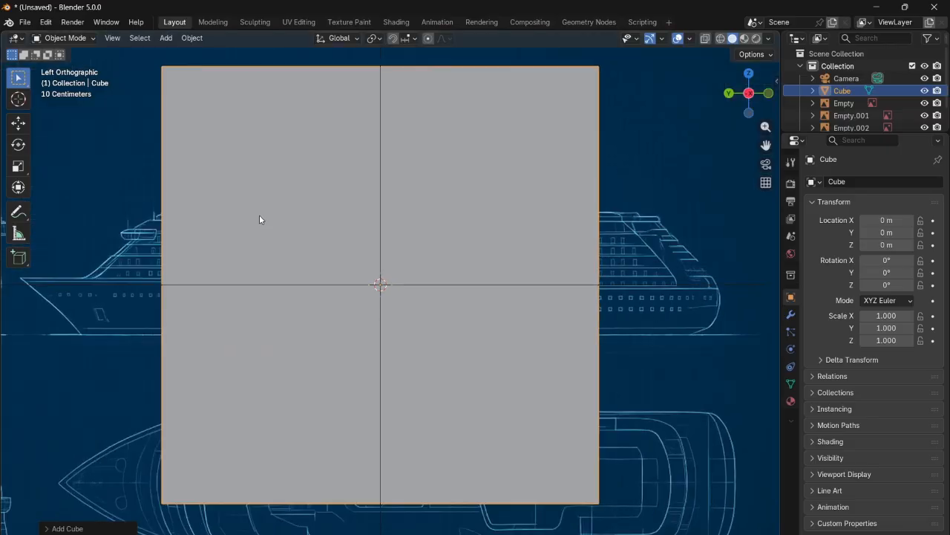
scroll(259, 214, "down", 2)
scroll(259, 215, "up", 1)
key("grave")
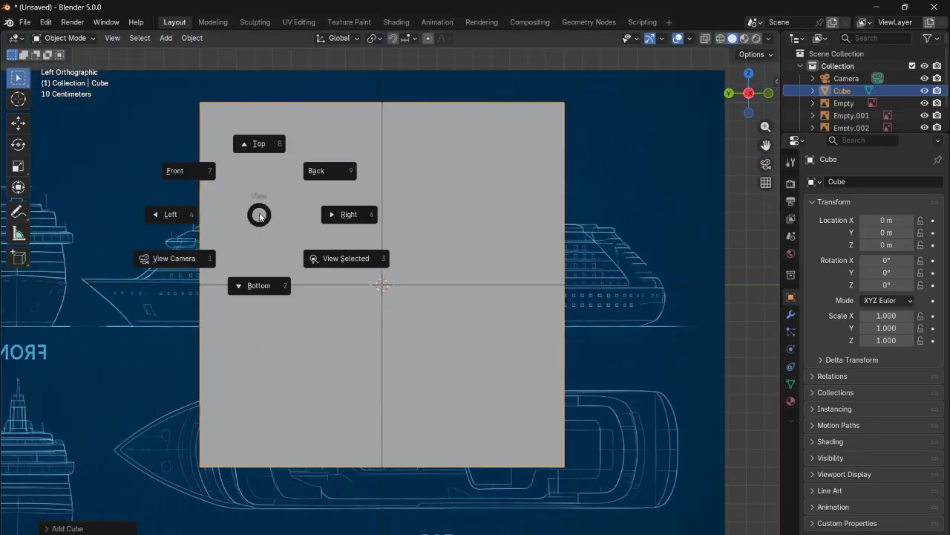
key("Tab")
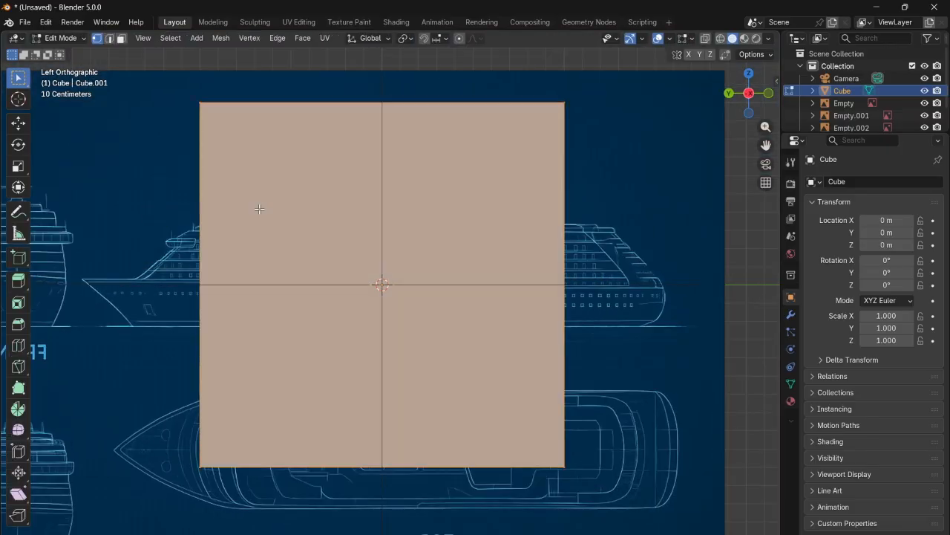
left_click(61, 38)
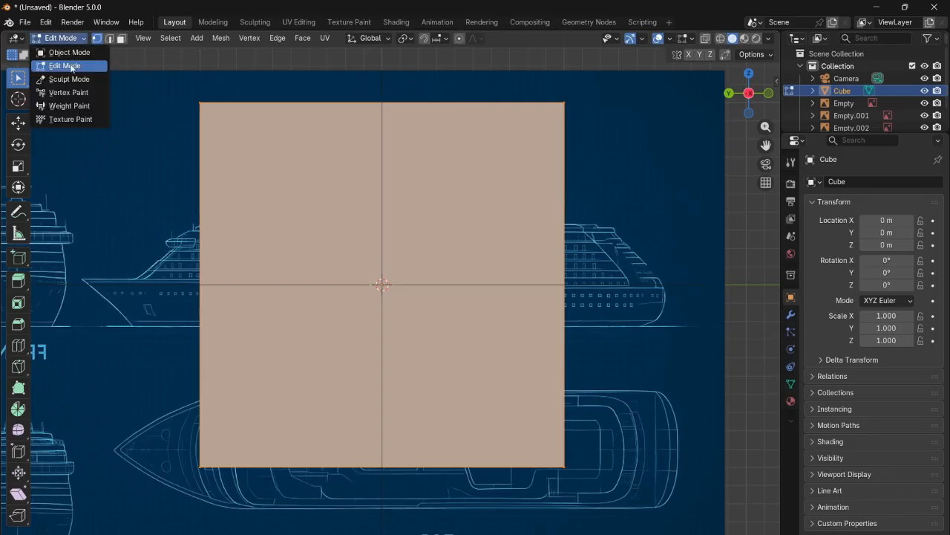
left_click(66, 67)
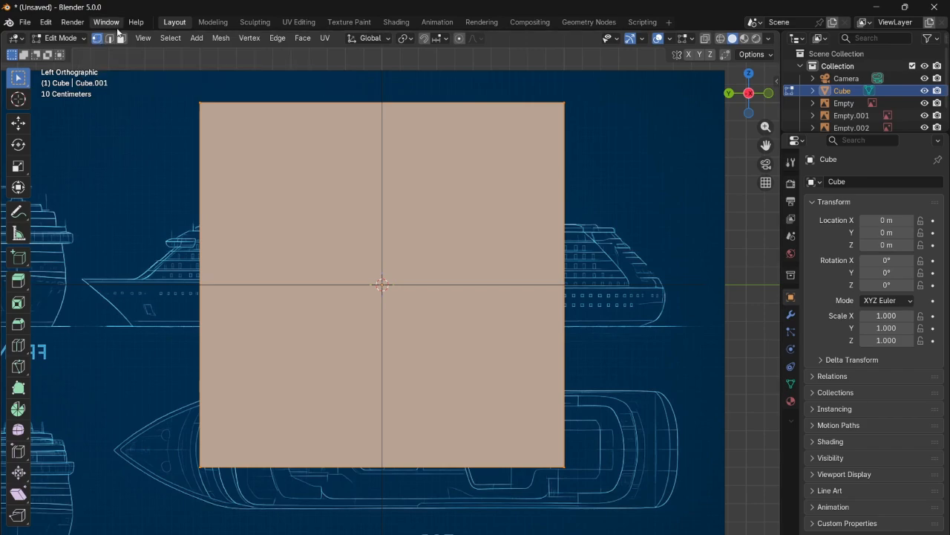
- Reduce the whole cube to a single vertex with Collapse Edges & Faces
scroll(445, 126, "down", 2)
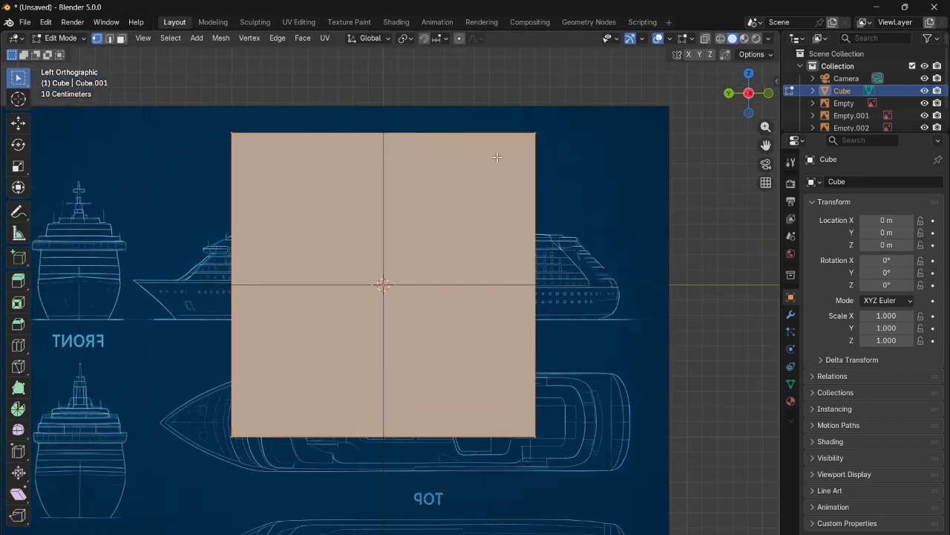
key("x")
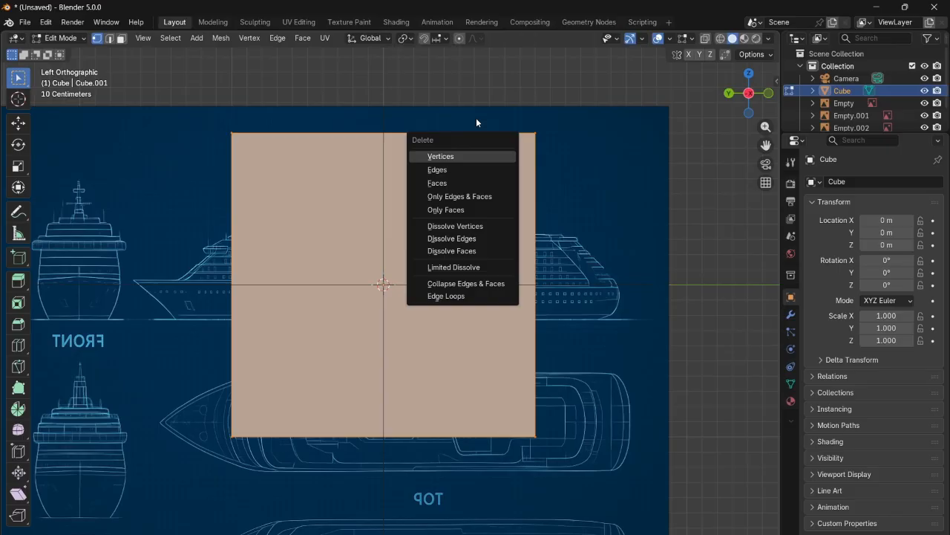
left_click(460, 286)
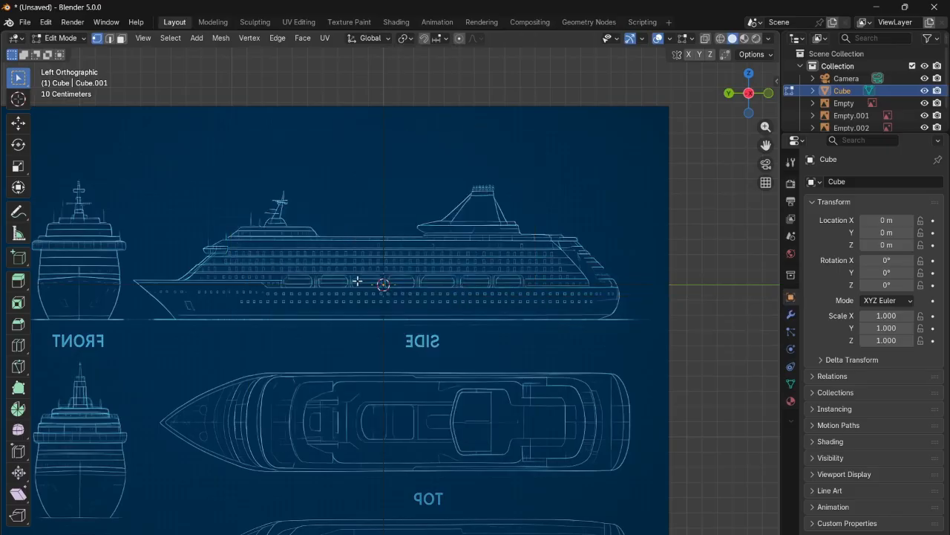
- Move the remaining vertex about 1.64 m along Y to the ship's bow in the side view
scroll(357, 280, "up", 3)
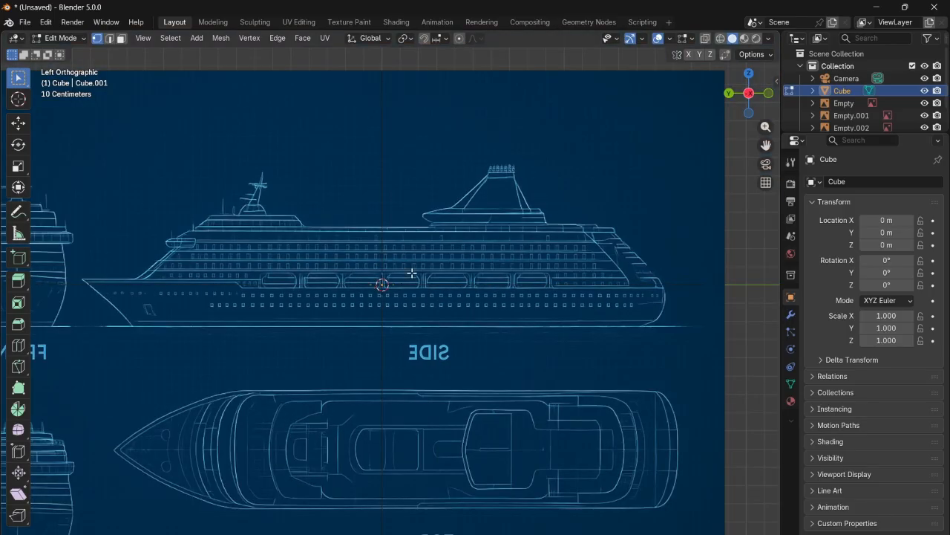
key("g")
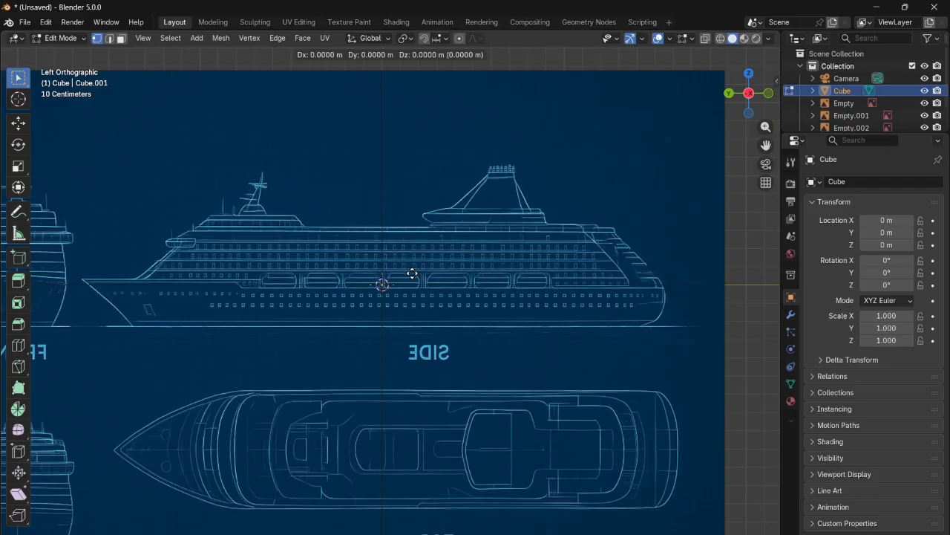
key("y")
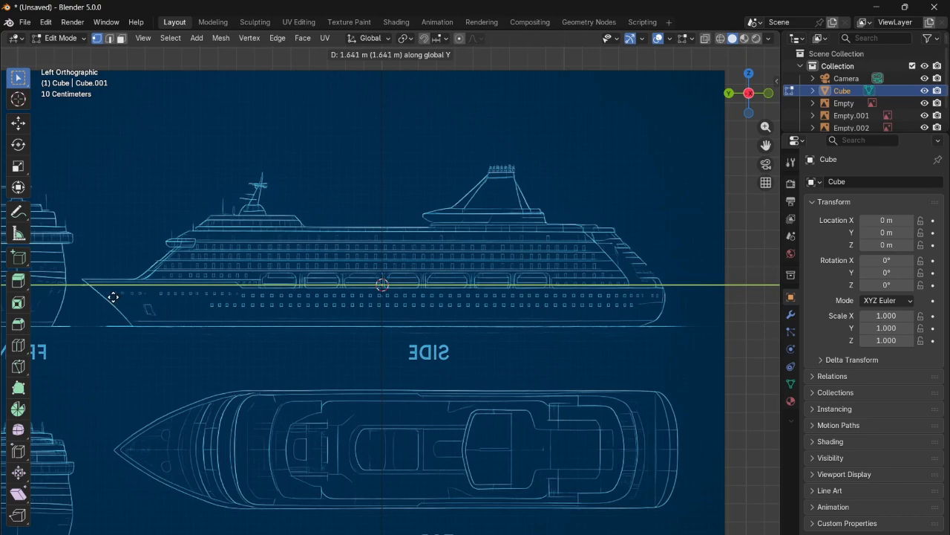
left_click(113, 297)
- Place the vertex exactly on the bow tip by moving it about 0.031 m along Z and about 0.005 m along Y
scroll(74, 267, "up", 2)
left_click_drag(768, 145, 319, 143)
scroll(245, 280, "up", 4)
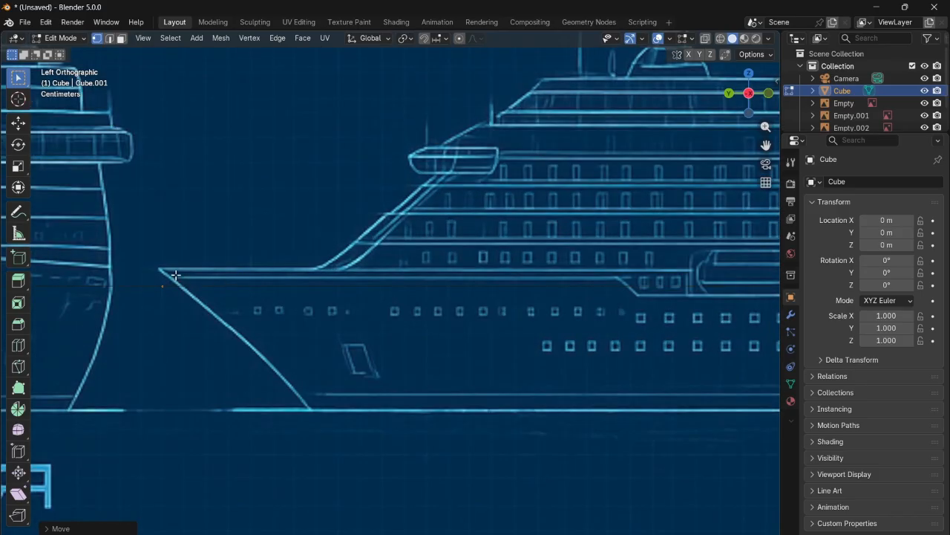
key("g")
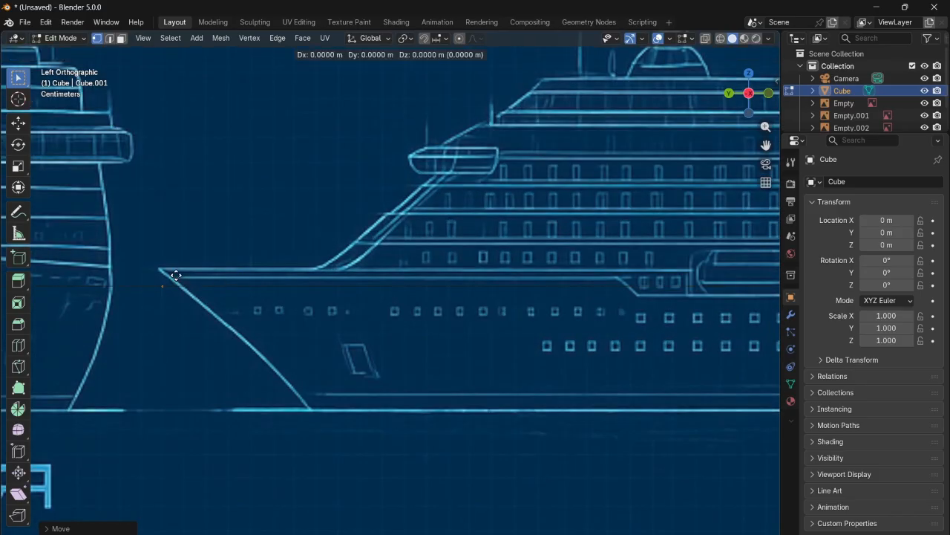
key("z")
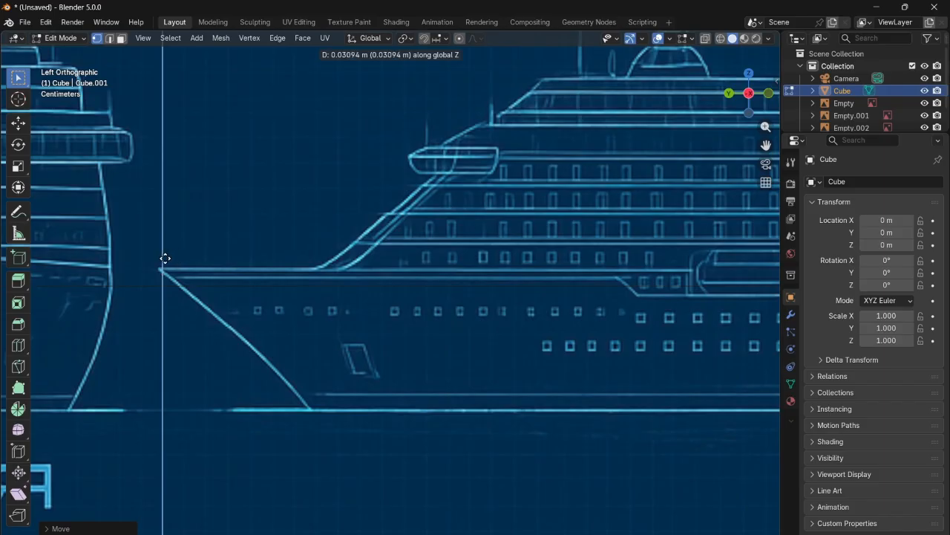
left_click(165, 257)
key("g")
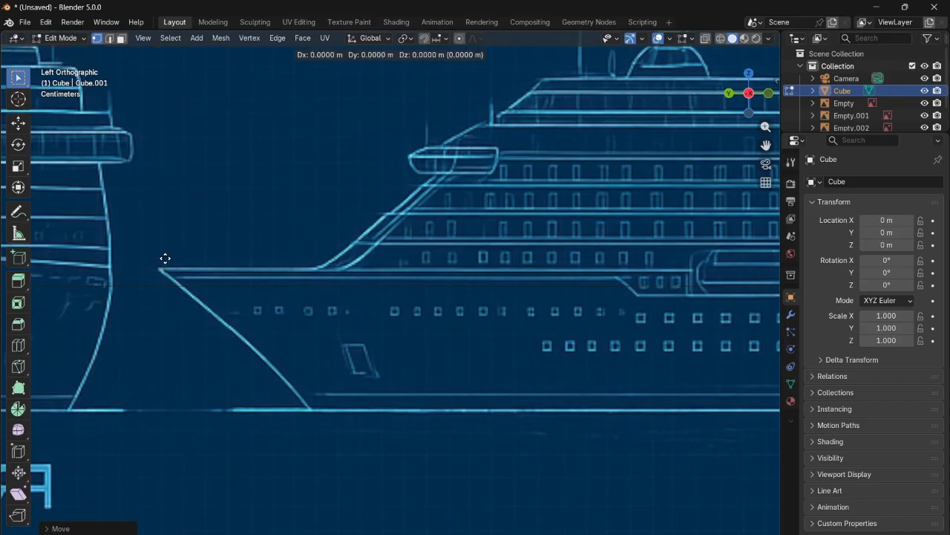
key("y")
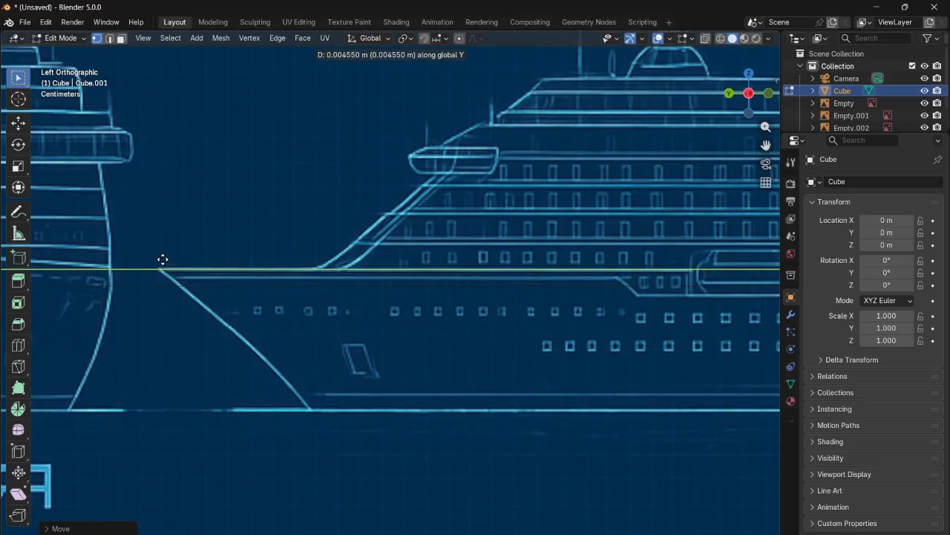
left_click(163, 258)
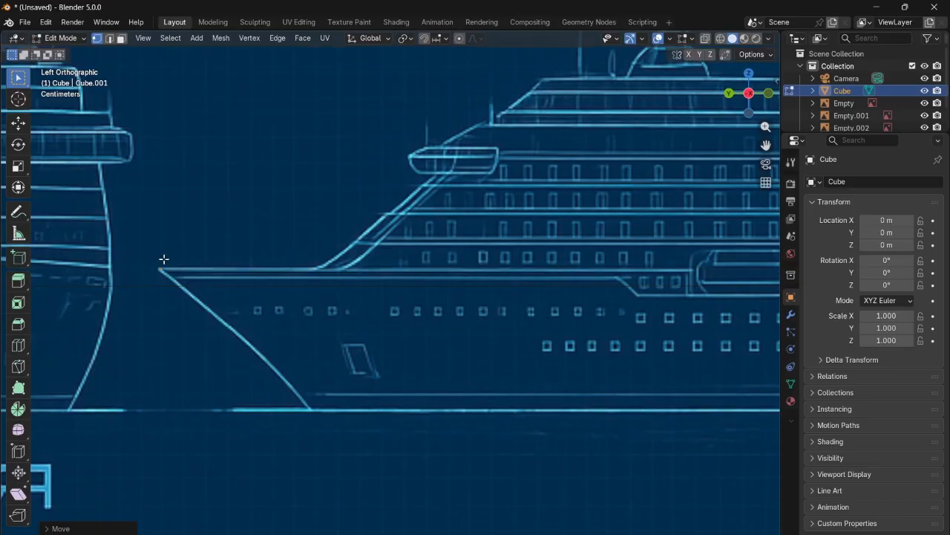
- Extrude the vertex in three consecutive segments from the bow tip down the curved bow line to the hull's base line
scroll(163, 259, "up", 1)
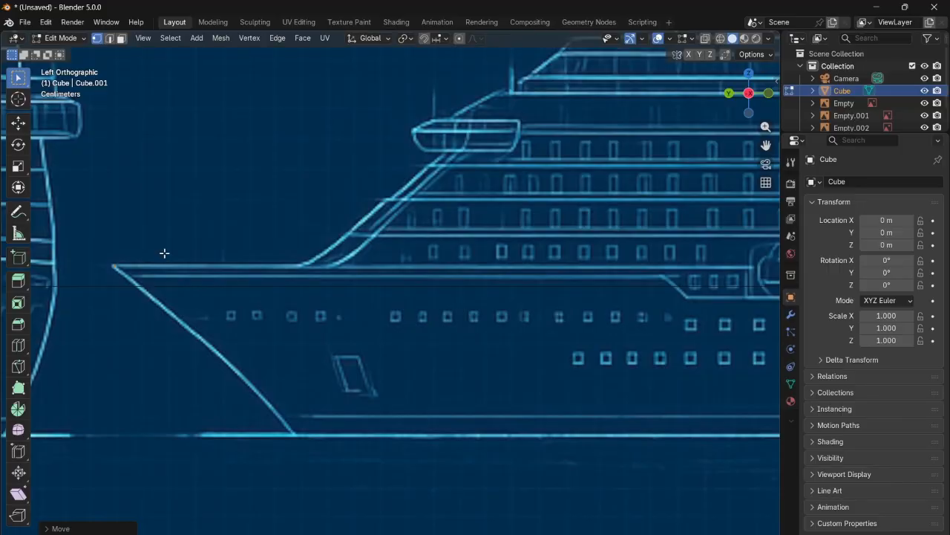
key("g")
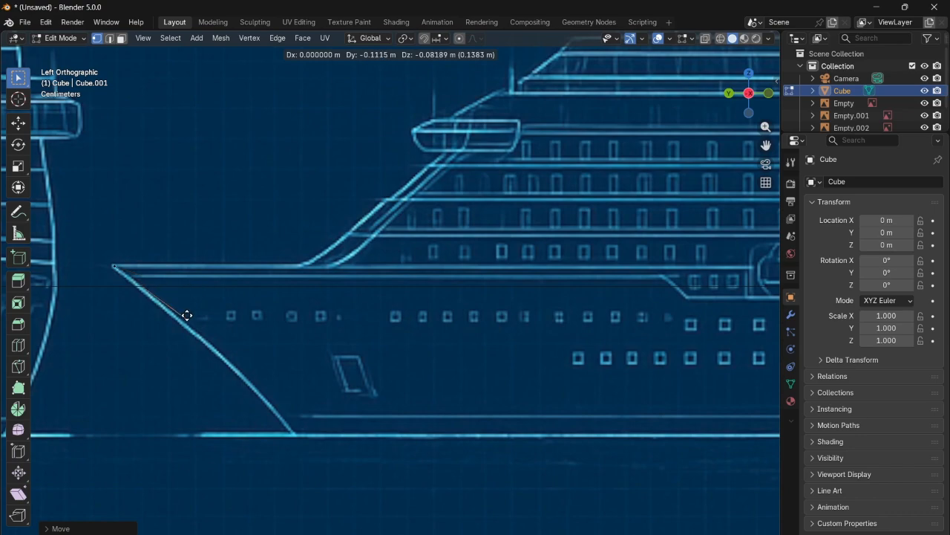
left_click(215, 347)
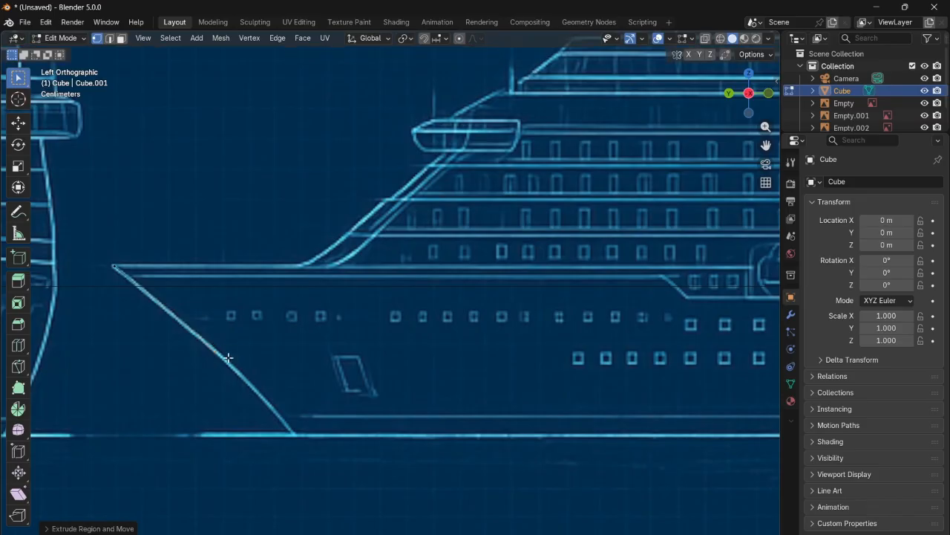
key("e")
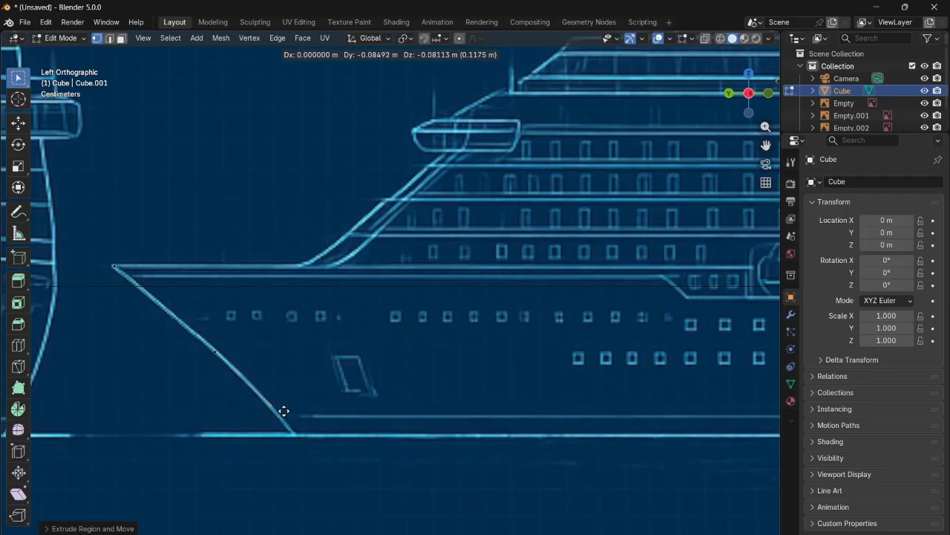
left_click(284, 410)
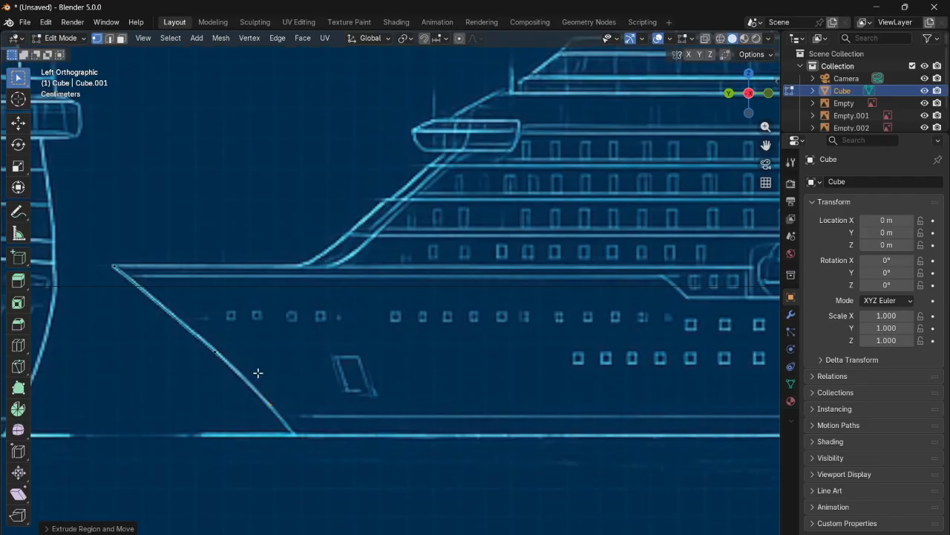
key("e")
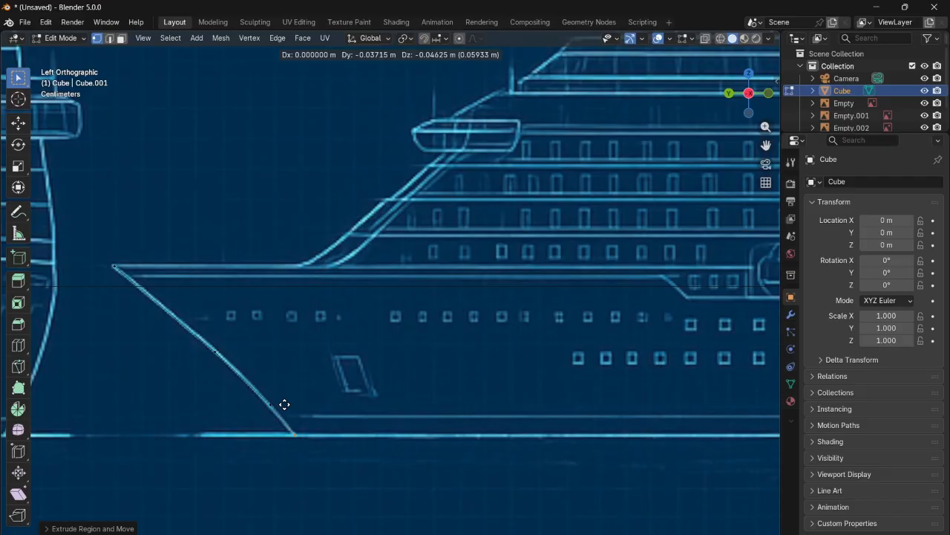
left_click(284, 404)
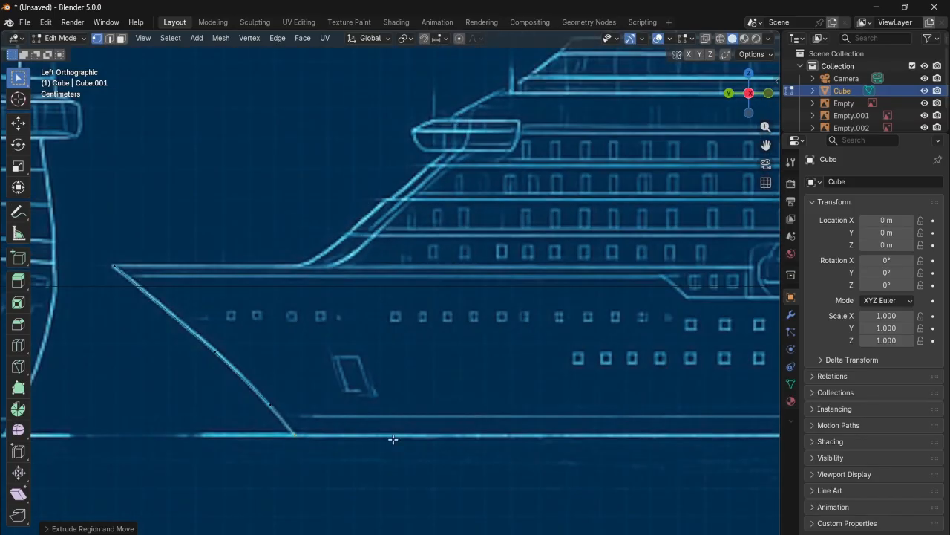
- Extrude the profile vertex aft from the bow's foot in consecutive segments along the hull's base line in the side view
left_click_drag(767, 146, 554, 79)
scroll(219, 309, "down", 5)
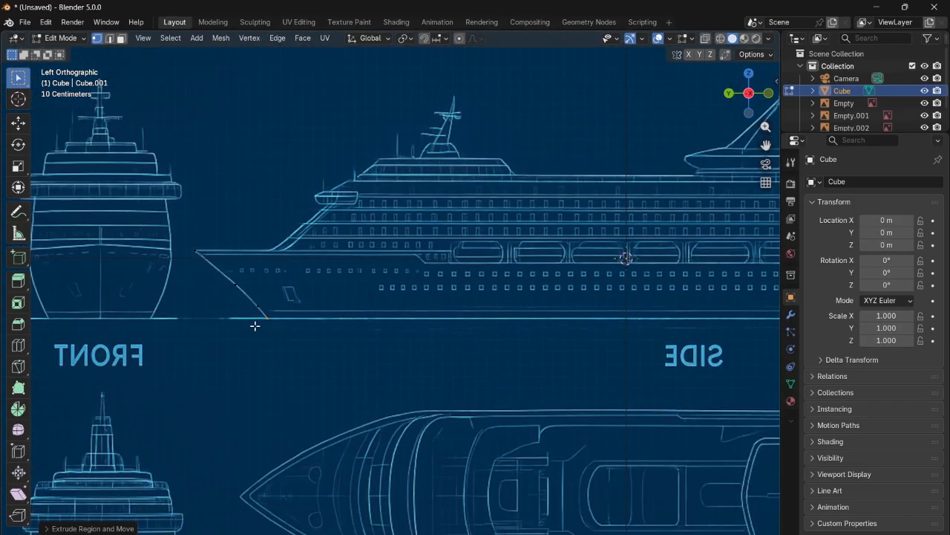
left_click_drag(765, 145, 517, 232)
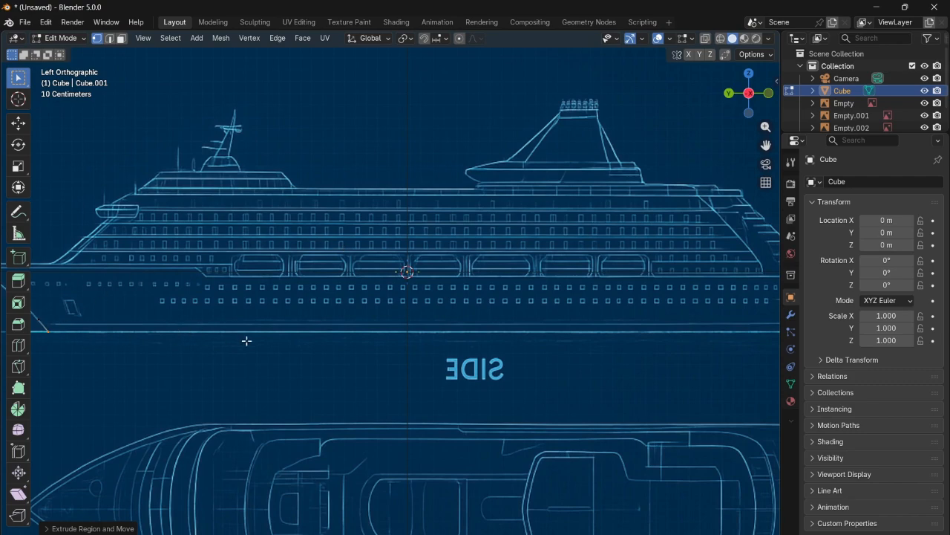
left_click_drag(766, 145, 730, 180)
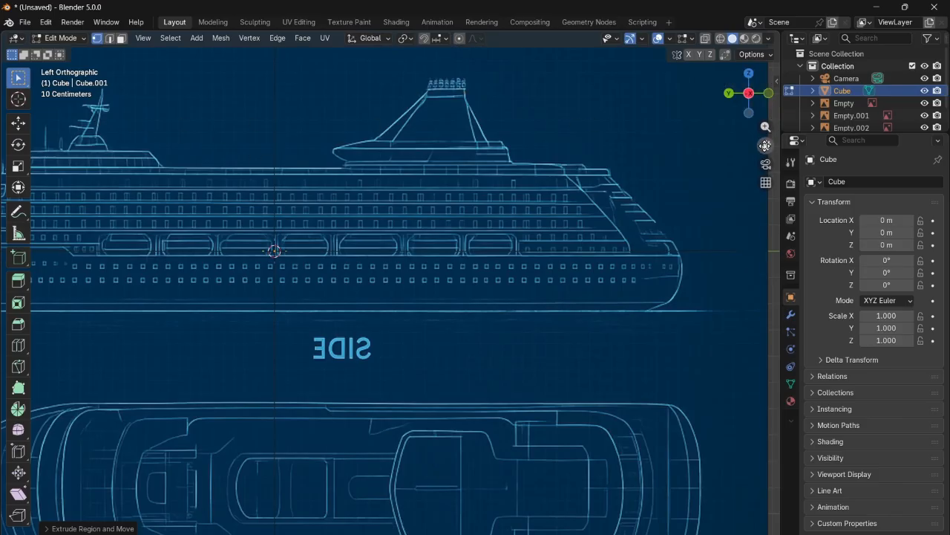
left_click_drag(766, 146, 945, 154)
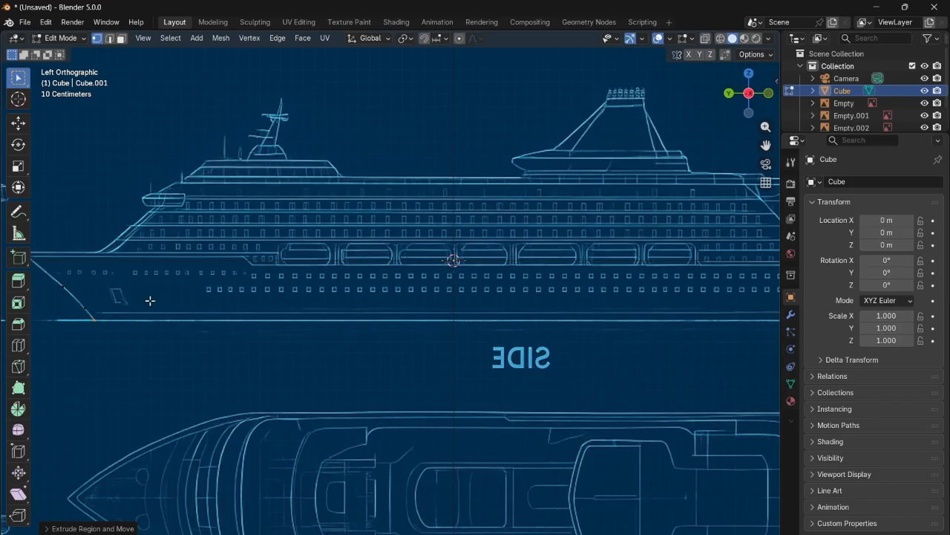
scroll(133, 302, "up", 3)
left_click_drag(769, 148, 662, 194)
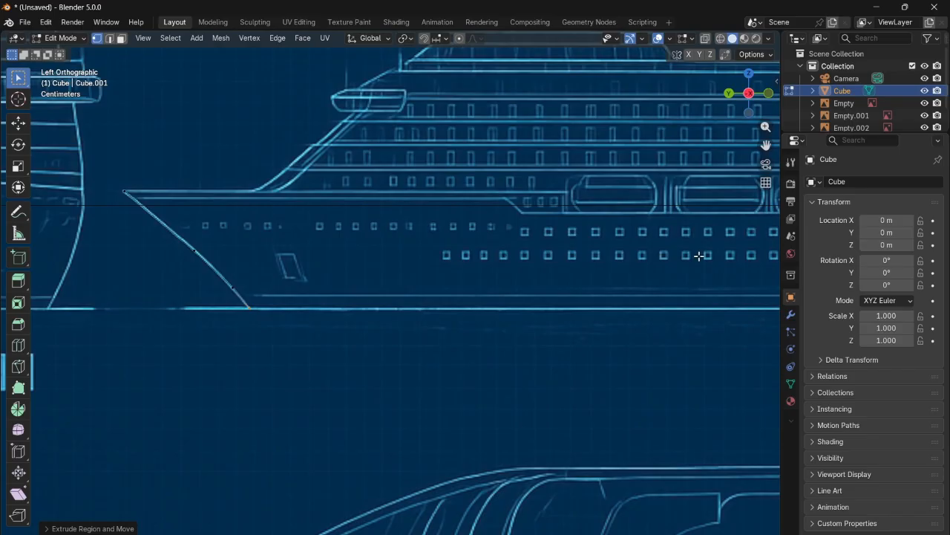
scroll(297, 397, "up", 4)
scroll(198, 346, "down", 1)
key("g")
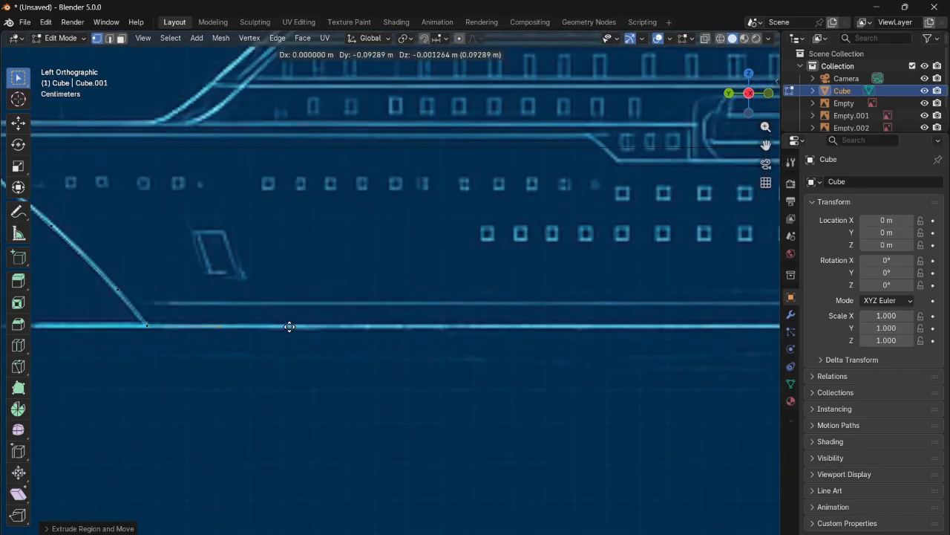
left_click(300, 324)
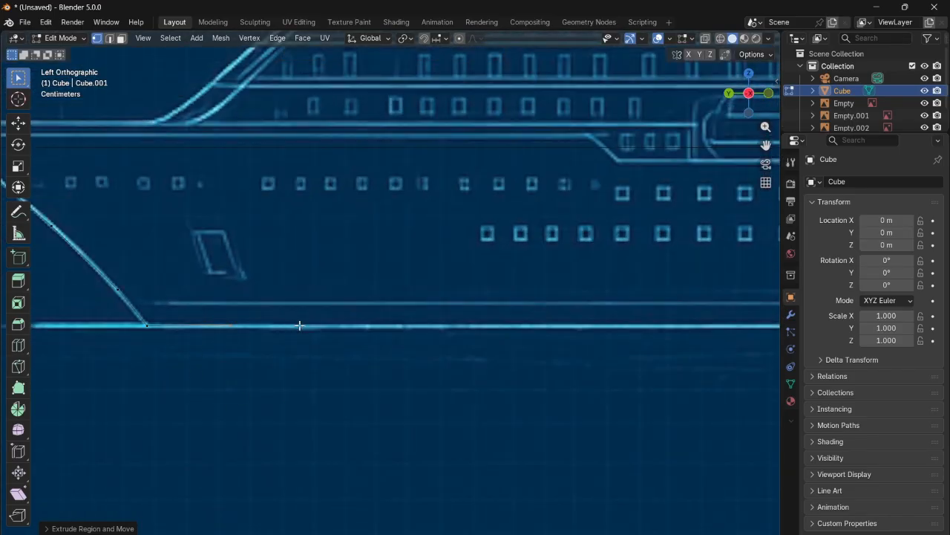
scroll(299, 325, "up", 2, "shift")
key("e")
key("y")
left_click(770, 397)
- Continue extruding segments along Y on the base line to the stern and up into the rounded stern corner
scroll(337, 308, "down", 3)
key("g")
key("y")
key("Escape")
key("g")
key("y")
key("y")
key("y")
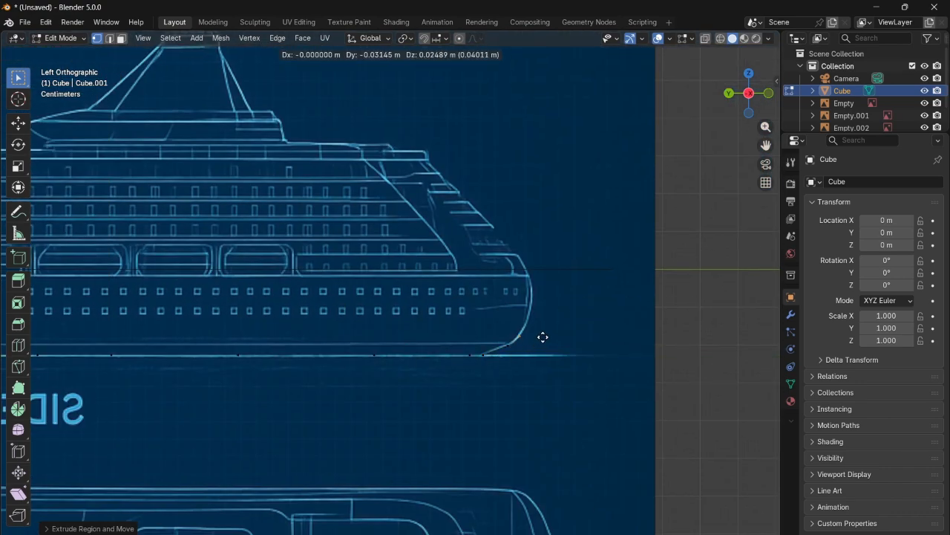
- Extrude the outline up the curved stern and around the stepped aft decks to the top deck's aft edge
scroll(660, 163, "up", 3)
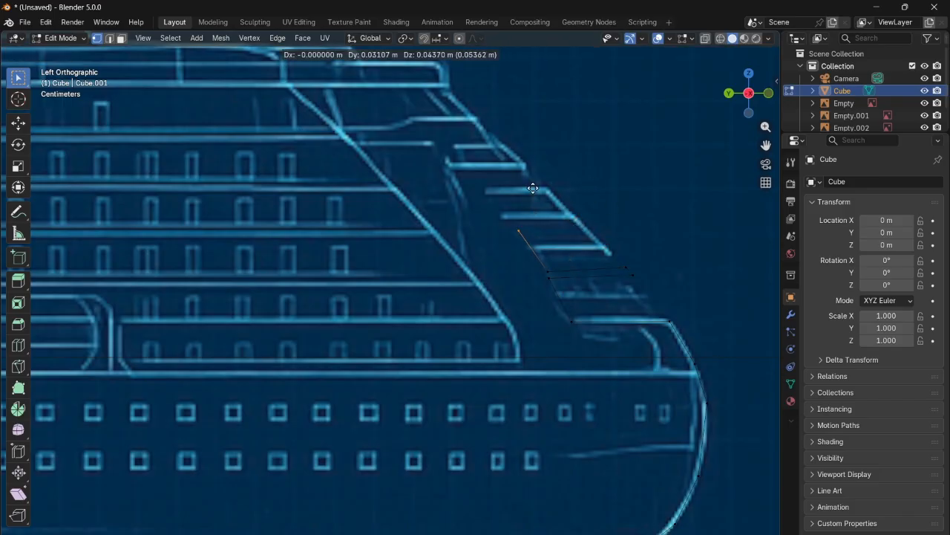
left_click(528, 173)
key("e")
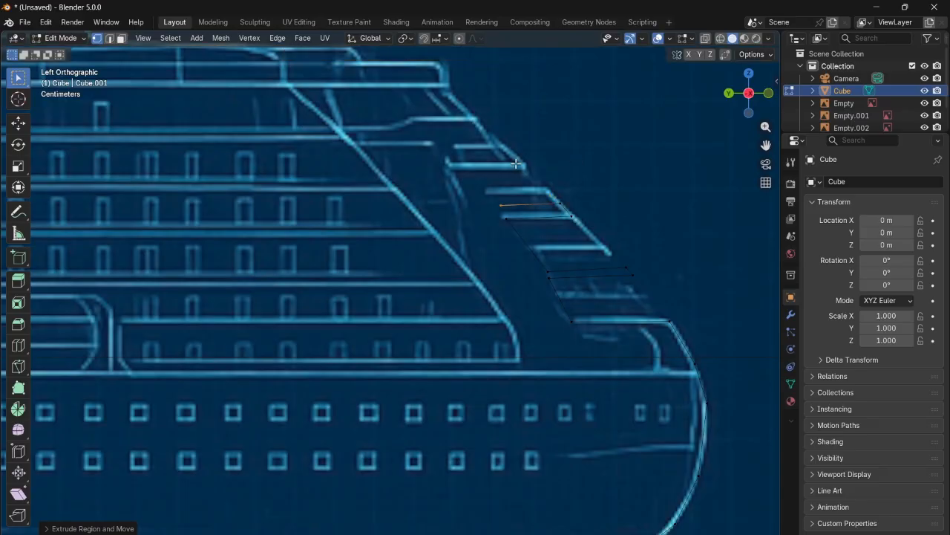
left_click(476, 112)
key("e")
scroll(483, 115, "up", 4, "shift")
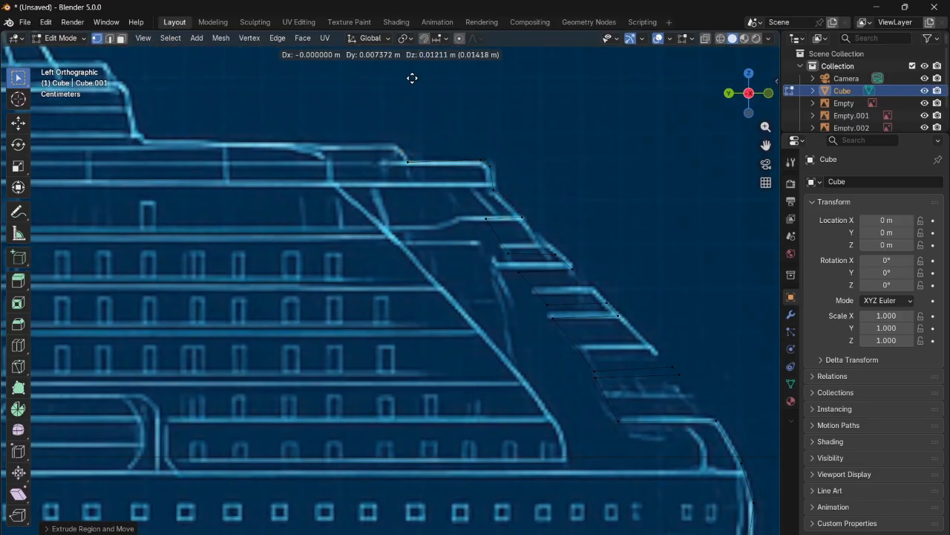
- Extrude four segments forward along the aft roof line to the foot of the funnel's deckhouse
left_click(344, 72)
key("e")
left_click(291, 72)
key("e")
left_click(225, 71)
key("e")
left_click(161, 69)
middle_click_drag(170, 119, 554, 282, "shift")
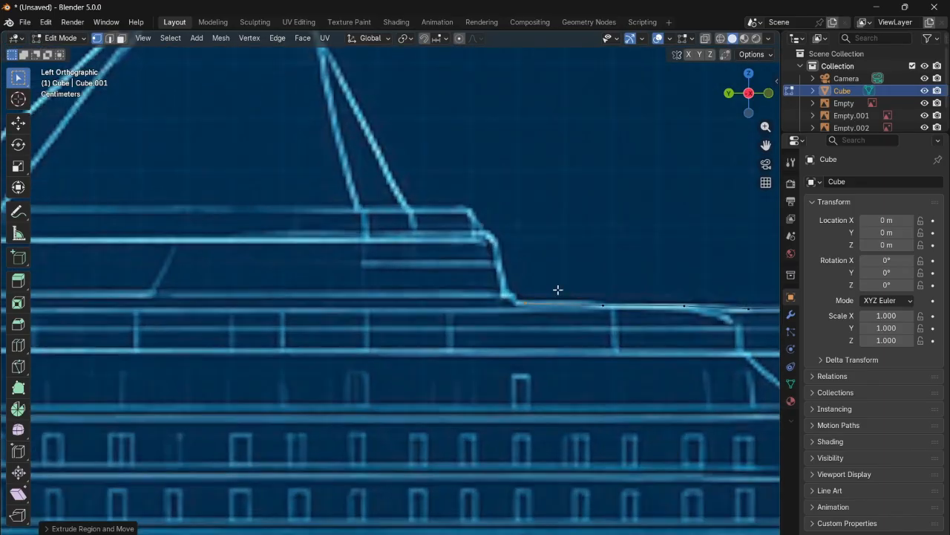
- Trace the stepped aft end of the deckhouse below the funnel with short extruded segments
left_click(522, 213)
key("e")
left_click(508, 204)
key("e")
left_click(499, 193)
left_click(439, 185)
- Extrude the outline up the funnel's sloping aft side and forward across its flat top
middle_click_drag(448, 129, 562, 245, "shift")
key("e")
left_click(474, 189)
key("e")
left_click(447, 138)
key("e")
left_click(434, 112)
key("e")
left_click(430, 71)
- Extrude segments down the funnel's sloping front edge and forward along the housing's roof to its pointed nose
key("e")
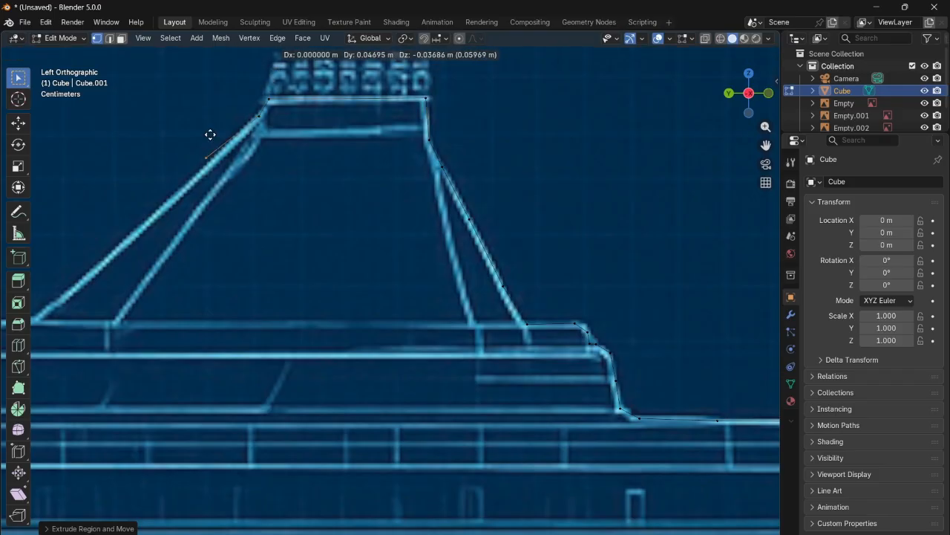
left_click(114, 232)
middle_click_drag(97, 257, 457, 233, "shift")
key("e")
left_click(379, 305)
key("e")
left_click(344, 310)
key("e")
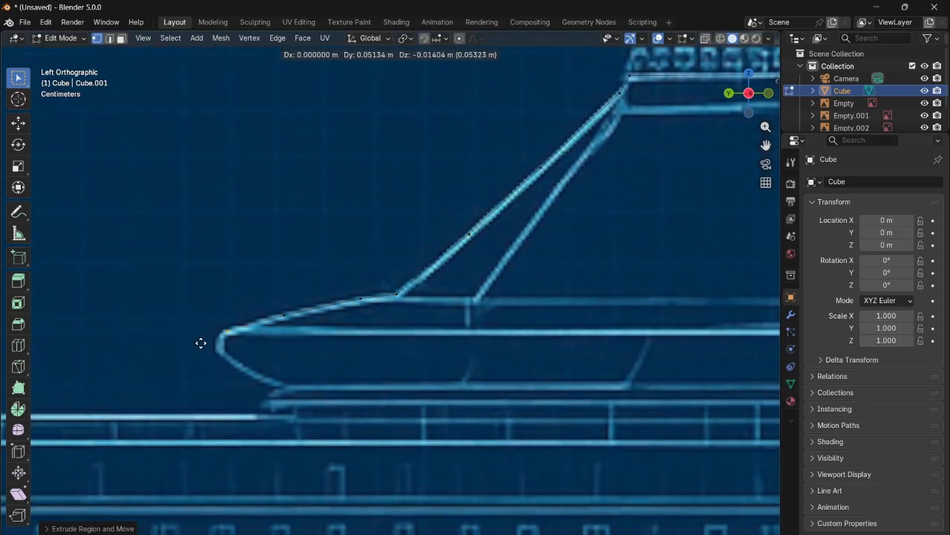
- Trace around the rounded nose of the funnel housing and back down to the main roof line
left_click(267, 401)
key("e")
left_click(257, 411)
key("e")
left_click(252, 419)
key("e")
left_click(251, 431)
middle_click_drag(246, 432, 425, 426, "shift")
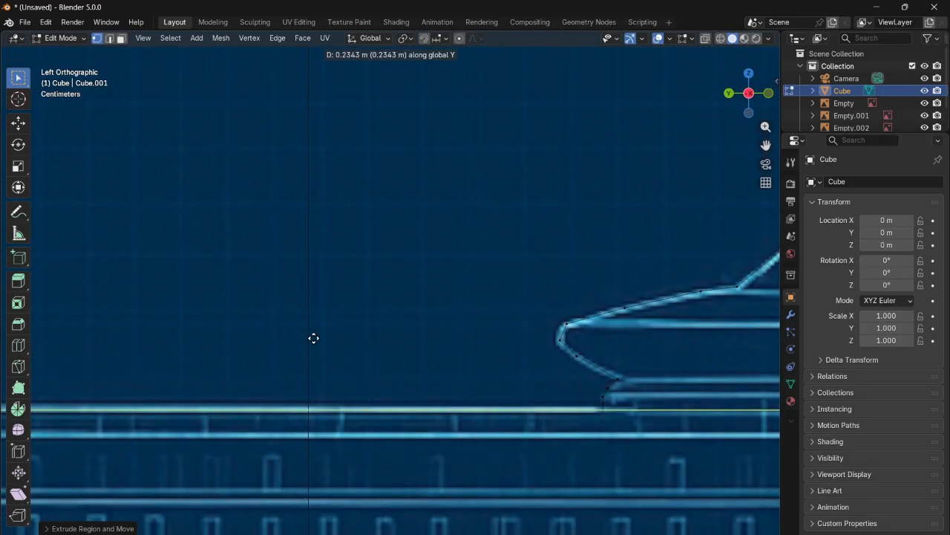
- Extrude segments along Y on the main roof line forward to the foot of the forward deckhouse
left_click(74, 337)
scroll(74, 336, "down", 4)
scroll(220, 306, "up", 1)
middle_click_drag(220, 306, 581, 326, "shift")
left_click(585, 379)
key("e")
key("y")
left_click(453, 324)
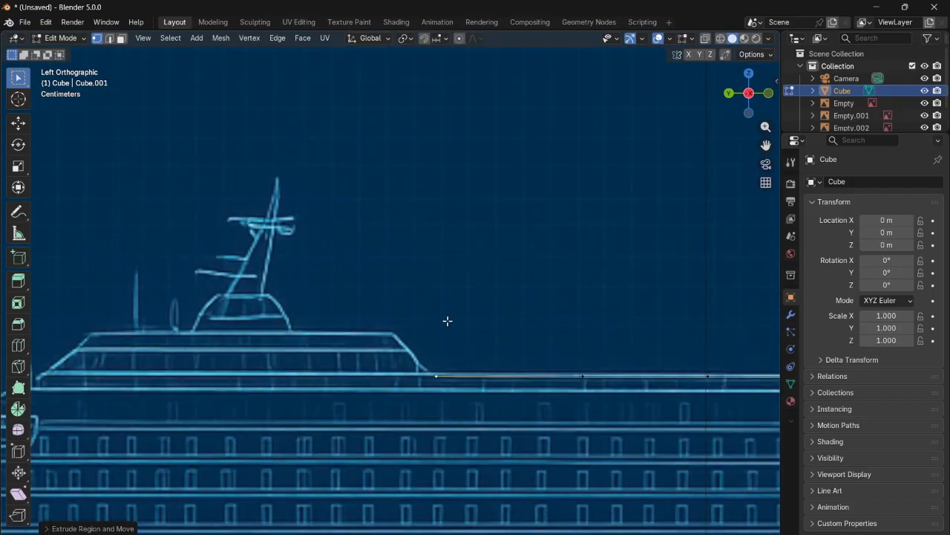
- Trace the forward deckhouse's aft slope and roof, the dome's aft curve and the mast's aft edge to its tip
key("e")
left_click(411, 287)
key("e")
left_click(293, 270)
key("e")
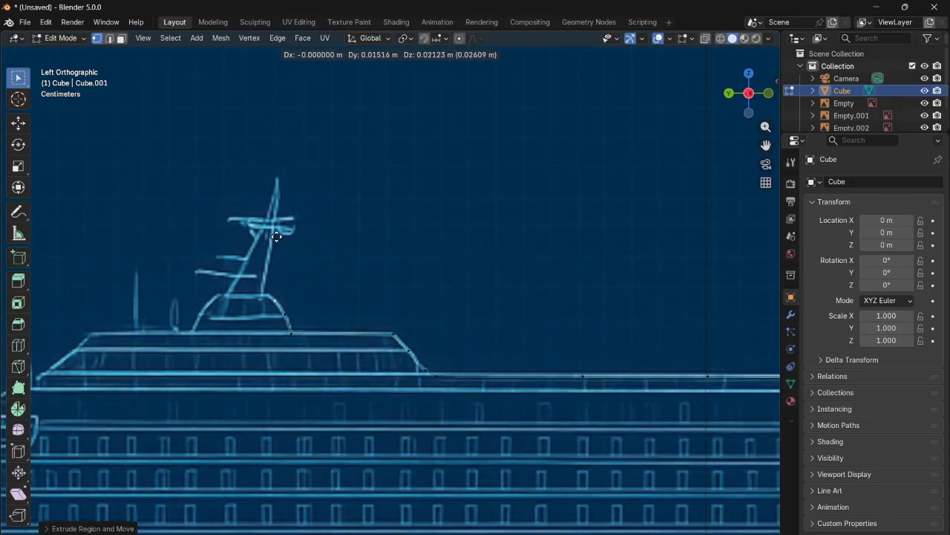
left_click(276, 194)
- Extrude the outline down the mast's front edge, over the dome's front and along the deckhouse roof to its forward slope
key("e")
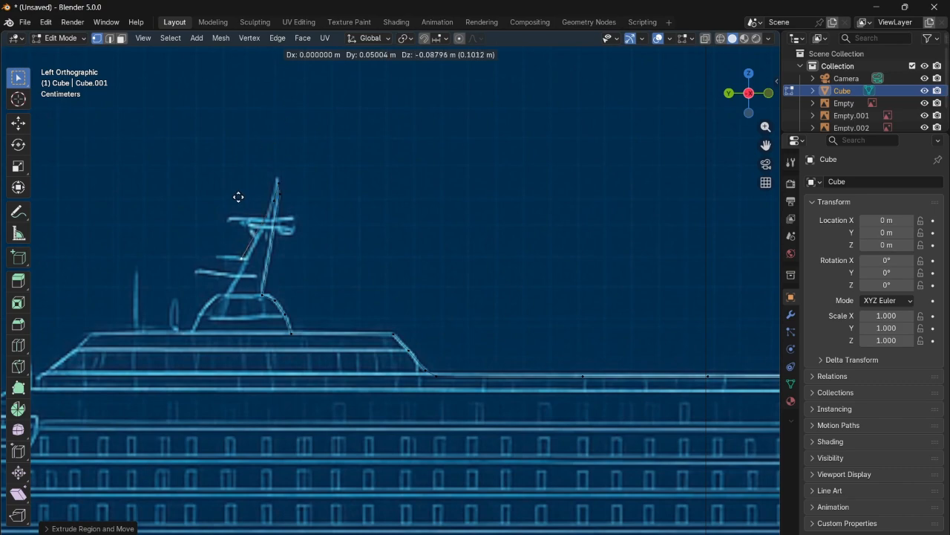
left_click(211, 234)
key("e")
left_click(198, 253)
key("e")
left_click(186, 271)
middle_click_drag(96, 337, 448, 228, "shift")
key("e")
left_click(424, 251)
left_click(397, 270)
- Extrude the outline down the forward deckhouse's front slope and around the protruding bridge wing
key("e")
left_click(375, 282)
key("e")
left_click(328, 308)
key("e")
left_click(307, 310)
key("e")
left_click(301, 341)
key("e")
left_click(323, 340)
- Extrude segments down the superstructure's sloping front and forward along the foredeck toward the bow
key("e")
left_click(293, 367)
key("e")
left_click(257, 395)
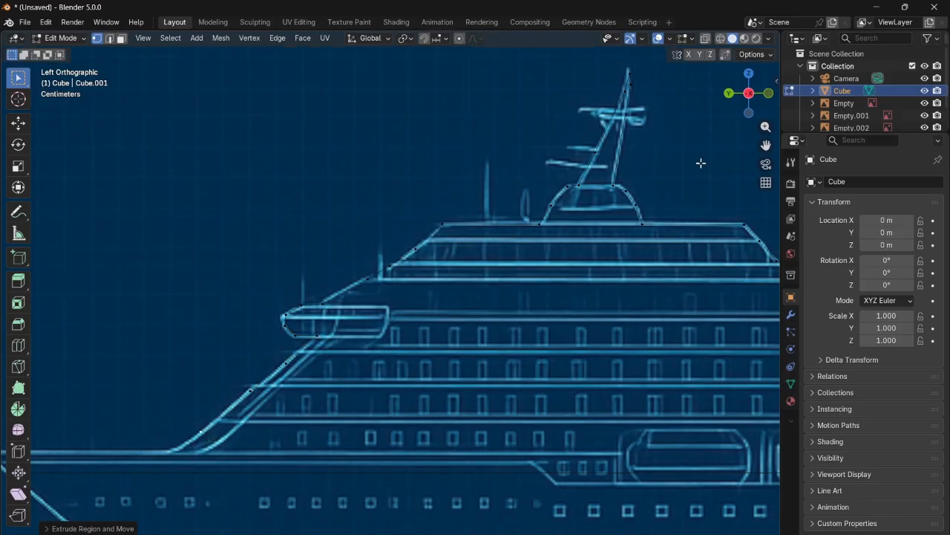
middle_click_drag(252, 398, 443, 335, "shift")
left_click(173, 388)
scroll(174, 389, "down", 6)
key("r")
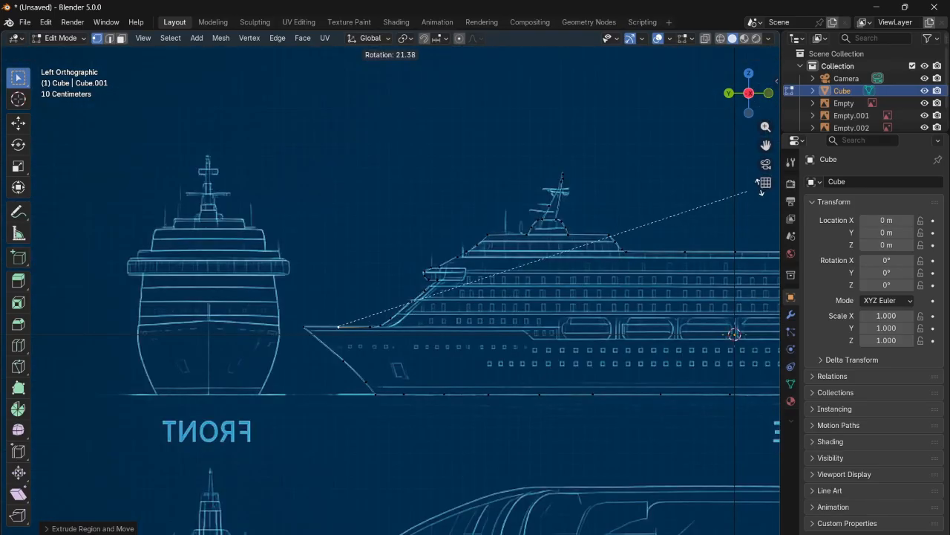
left_click(398, 264)
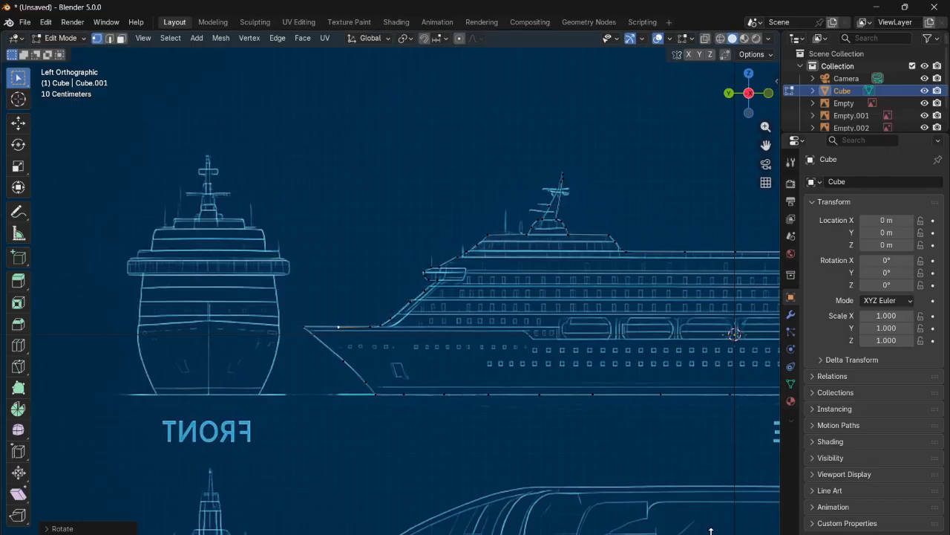
- Close the ship's outline by connecting the last foredeck vertex to the bow-tip vertex
left_click_drag(768, 148, 343, 159)
left_click_drag(766, 146, 312, 133)
scroll(156, 327, "up", 5)
scroll(159, 328, "up", 1)
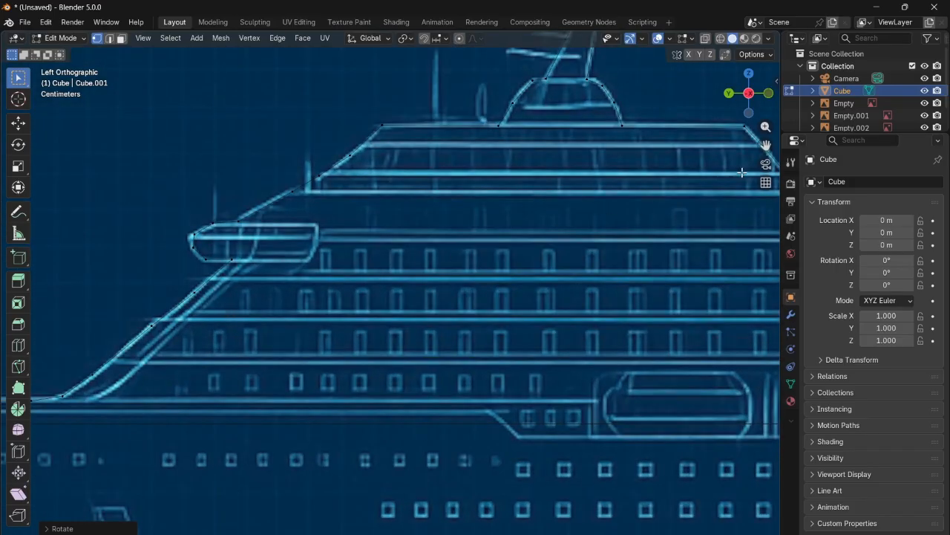
left_click_drag(766, 146, 315, 136)
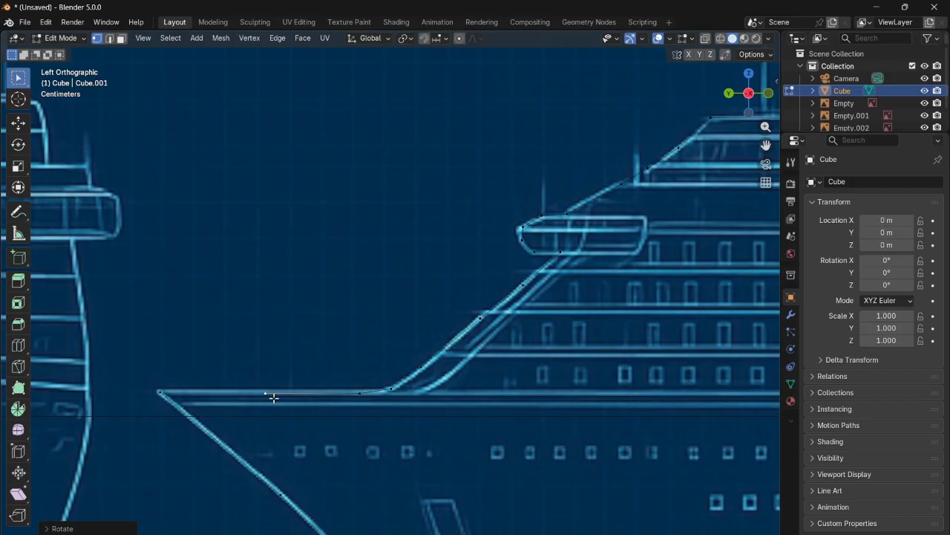
left_click(161, 390)
left_click(272, 355)
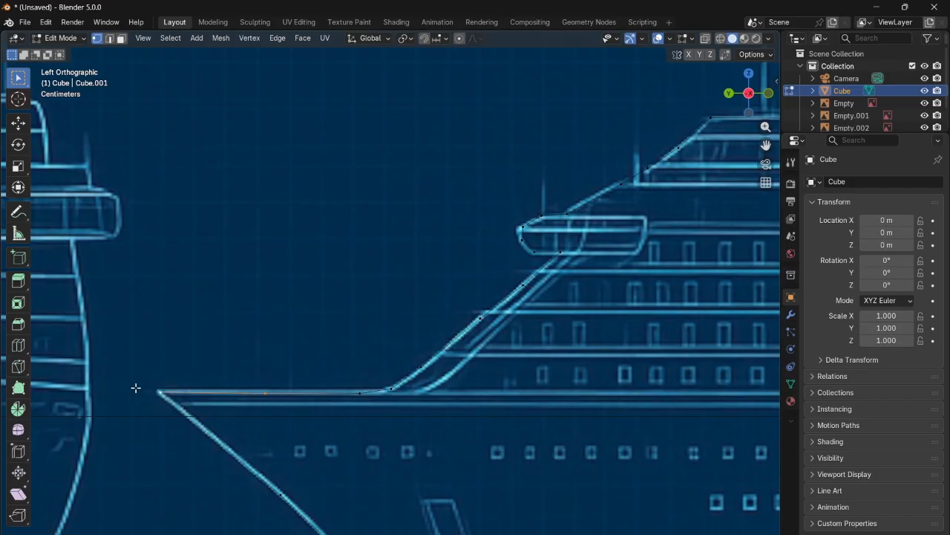
- Select the entire closed outline and fill it with a single face
scroll(211, 399, "down", 5)
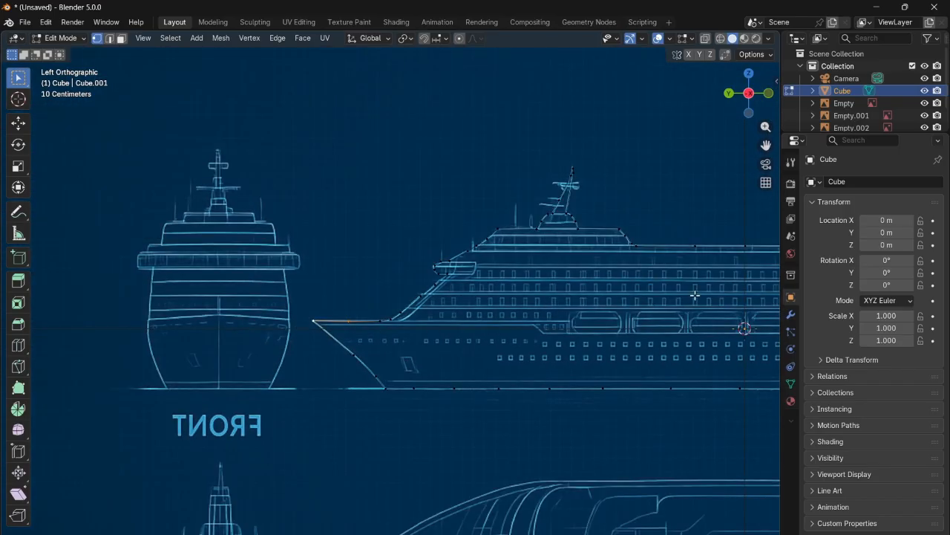
left_click_drag(766, 145, 312, 224)
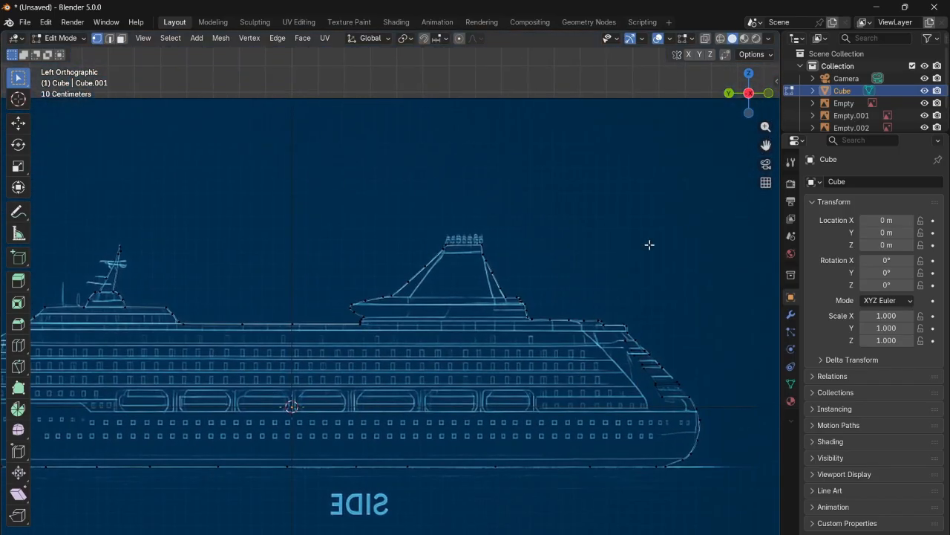
scroll(616, 289, "down", 3)
scroll(513, 356, "up", 3)
scroll(414, 441, "down", 2)
scroll(355, 322, "down", 1)
scroll(310, 312, "up", 1)
key("a")
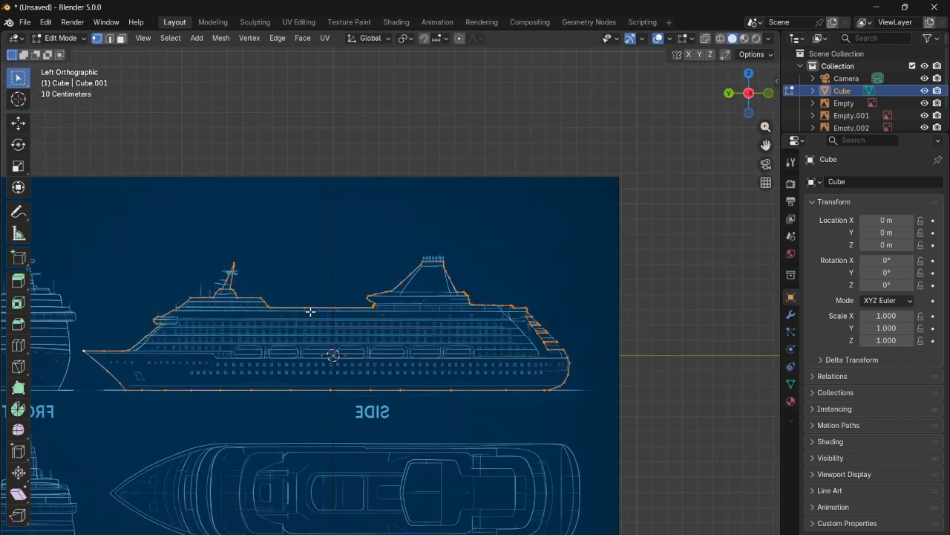
key("f")
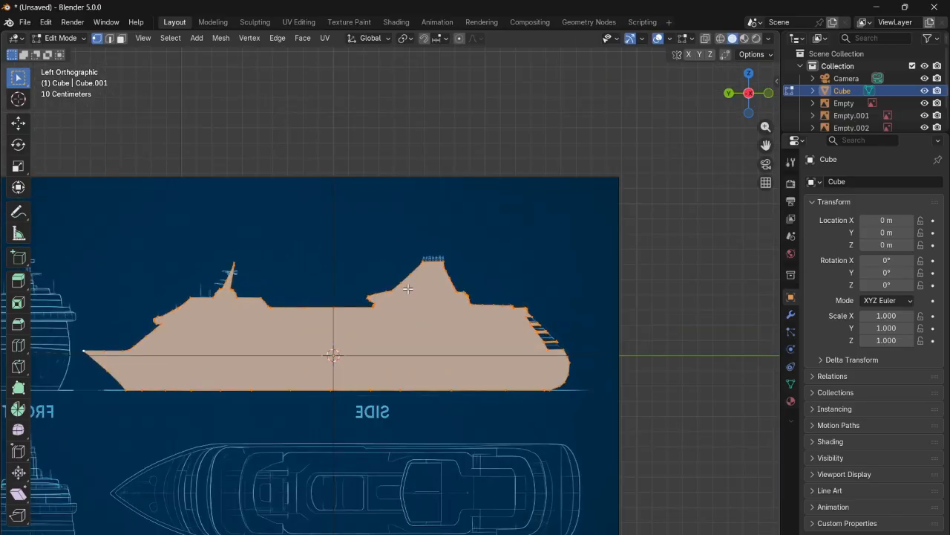
- Examine the filled ship profile from an angle and in the side view, especially around the stepped aft decks
mouse_move(754, 91)
left_mouse_down()
mouse_move(728, 123)
mouse_move(744, 98)
left_mouse_up()
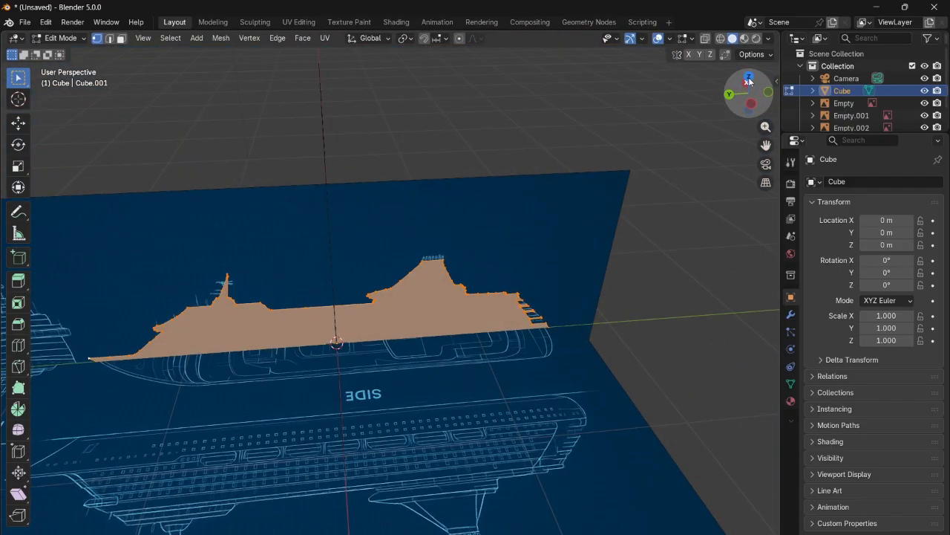
left_click(745, 101)
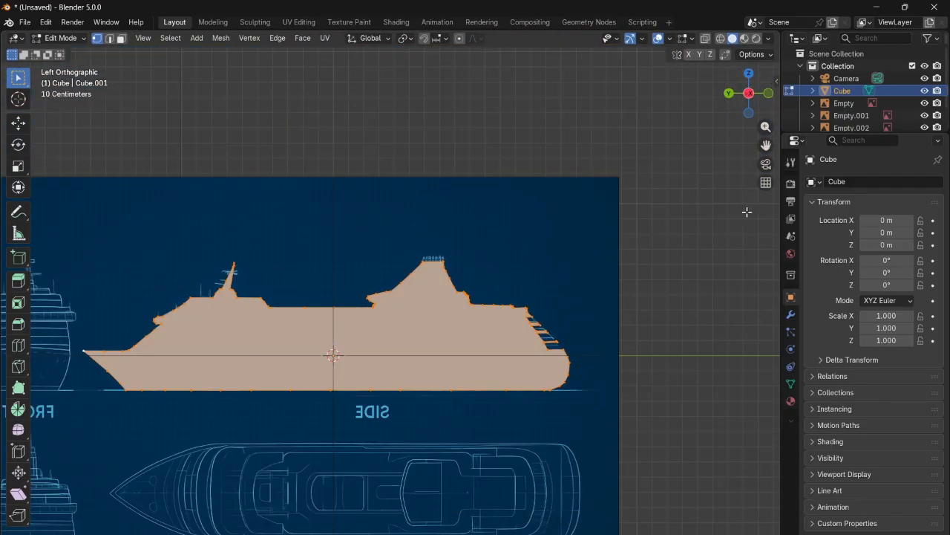
scroll(459, 357, "up", 1)
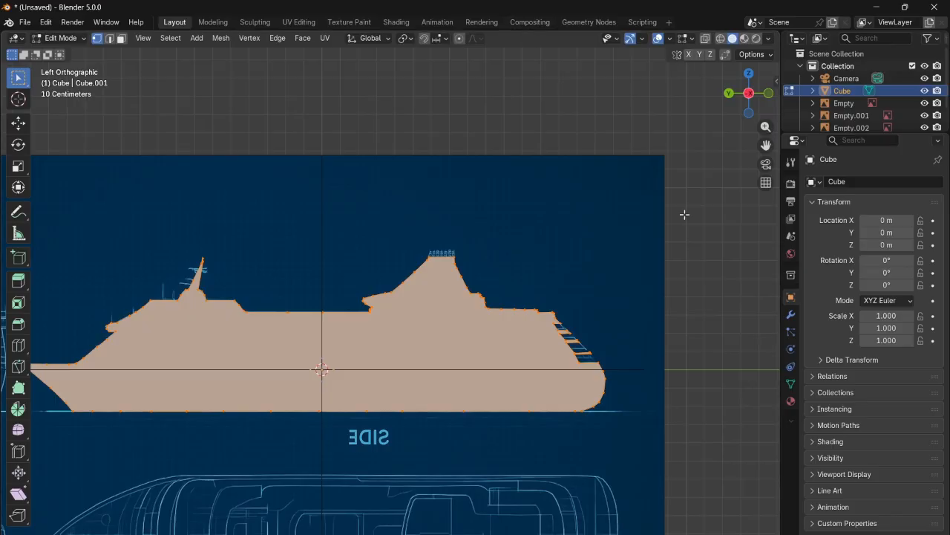
scroll(549, 375, "up", 2)
scroll(668, 378, "up", 1)
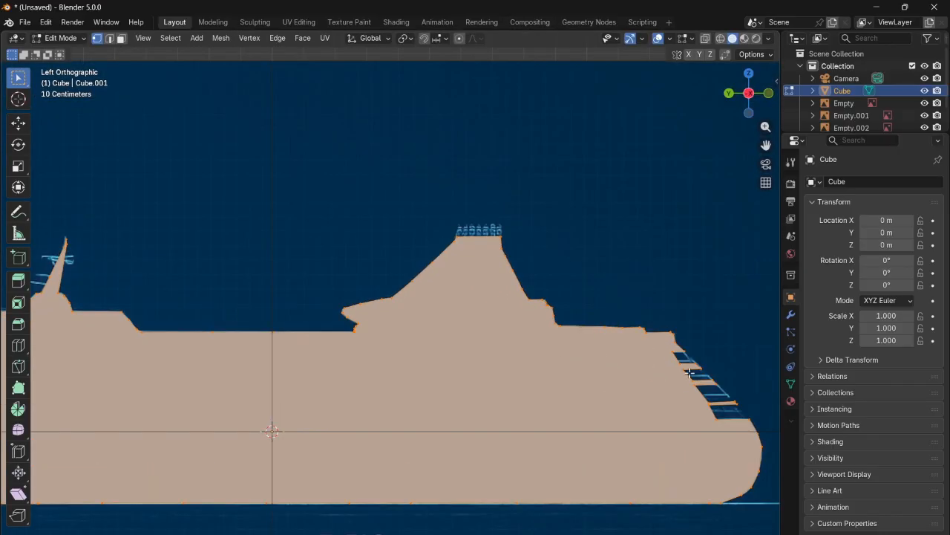
left_click_drag(765, 145, 687, 161)
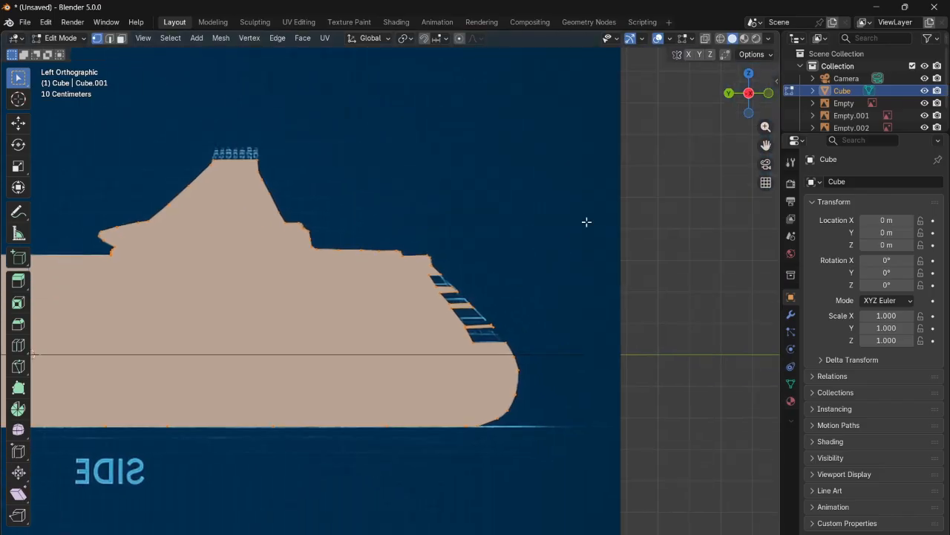
scroll(560, 342, "up", 4)
left_click_drag(765, 144, 633, 214)
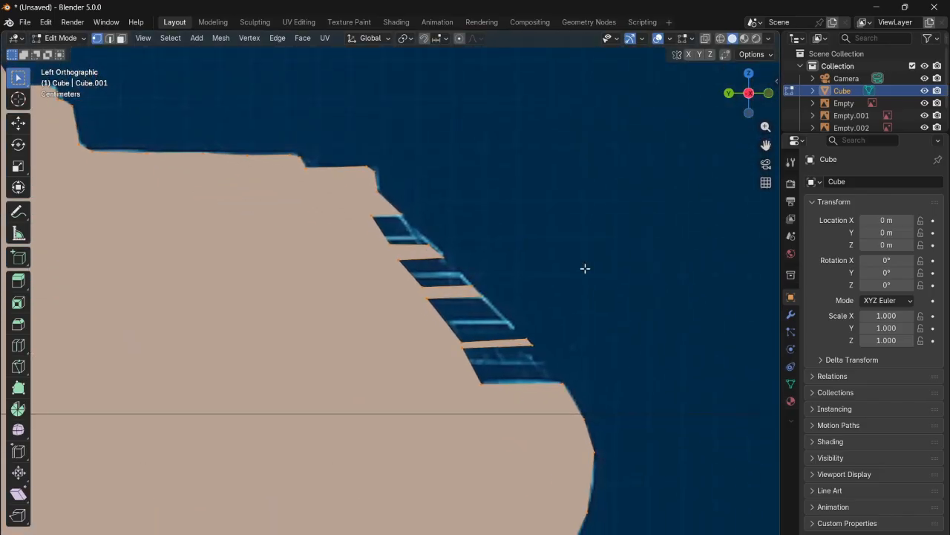
scroll(462, 382, "down", 8)
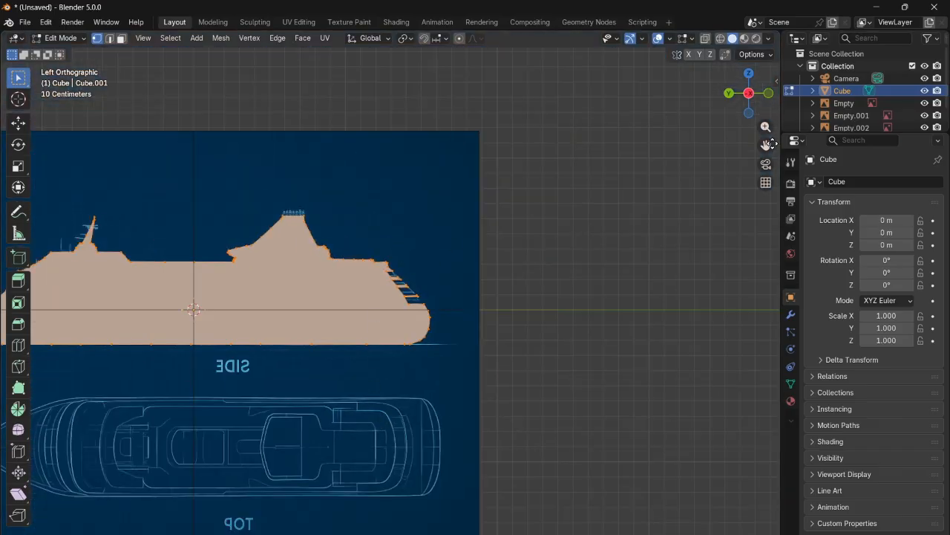
- Clear the selection and examine the filled ship profile against the blueprints, especially the foredeck and the bow slope
key("alt+a")
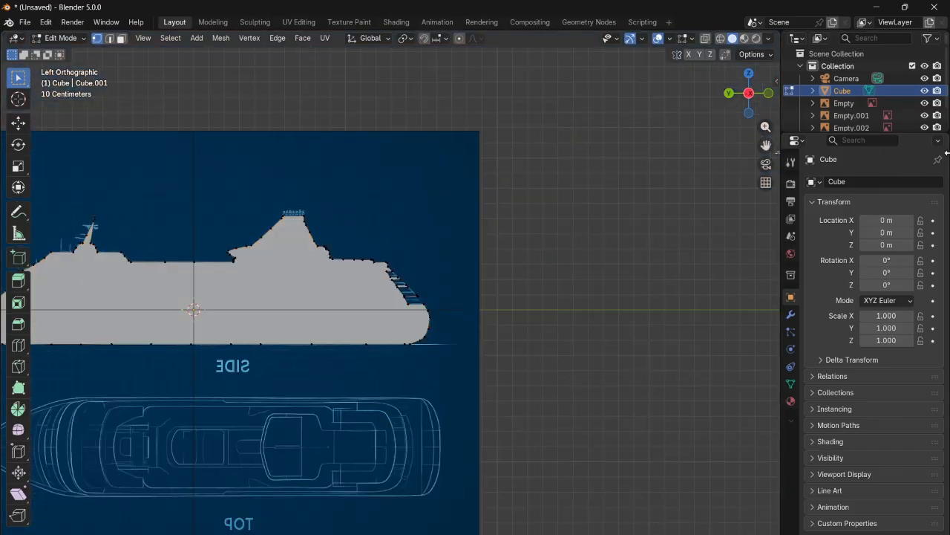
left_click_drag(766, 145, 949, 145)
scroll(386, 261, "up", 2)
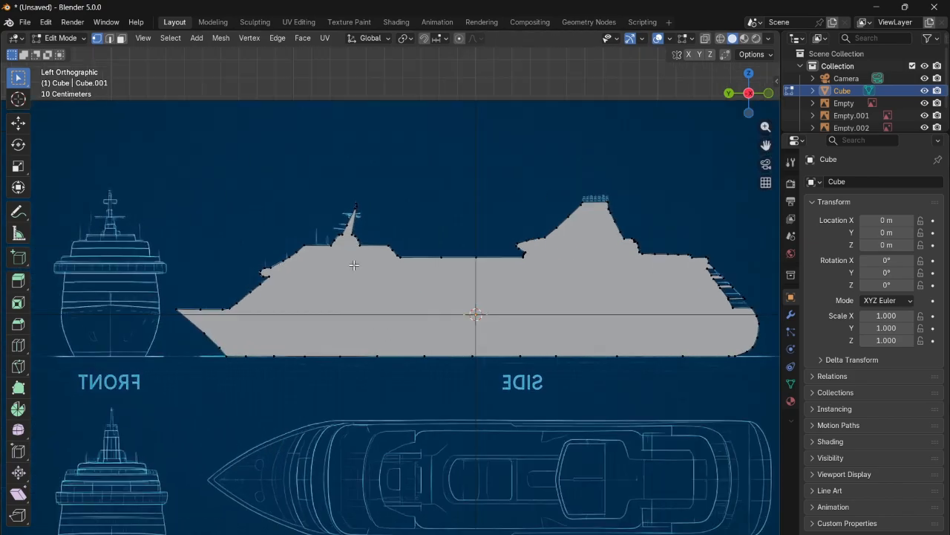
scroll(344, 222, "up", 2)
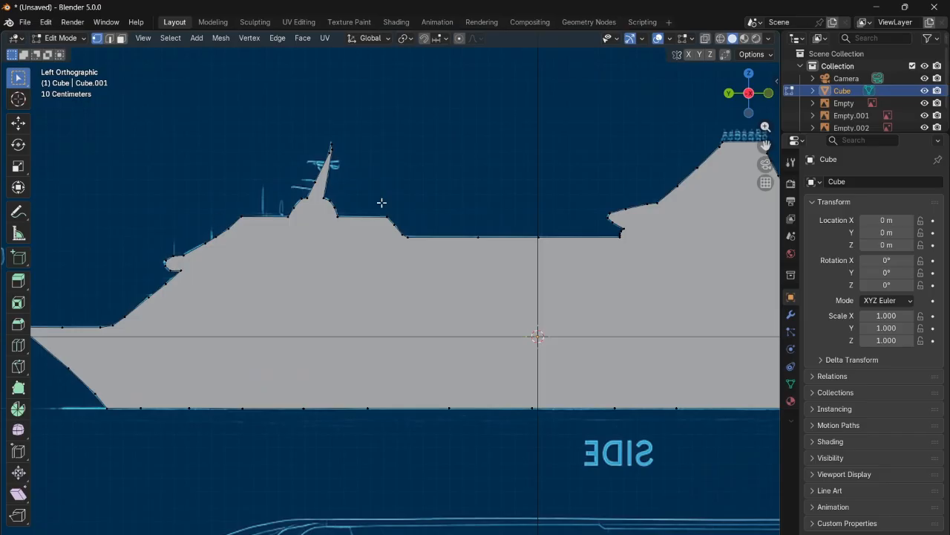
left_click_drag(769, 87, 705, 148)
scroll(376, 191, "down", 2)
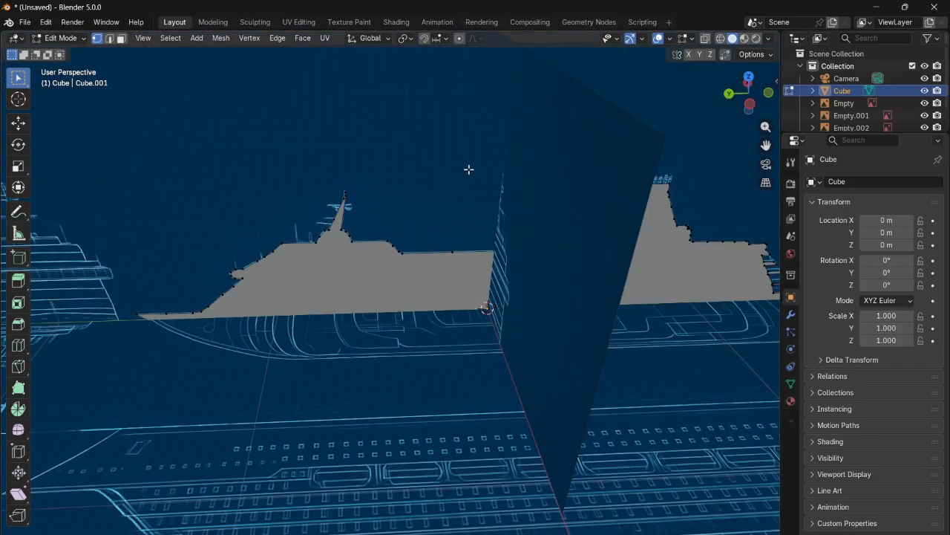
left_click_drag(767, 146, 905, 154)
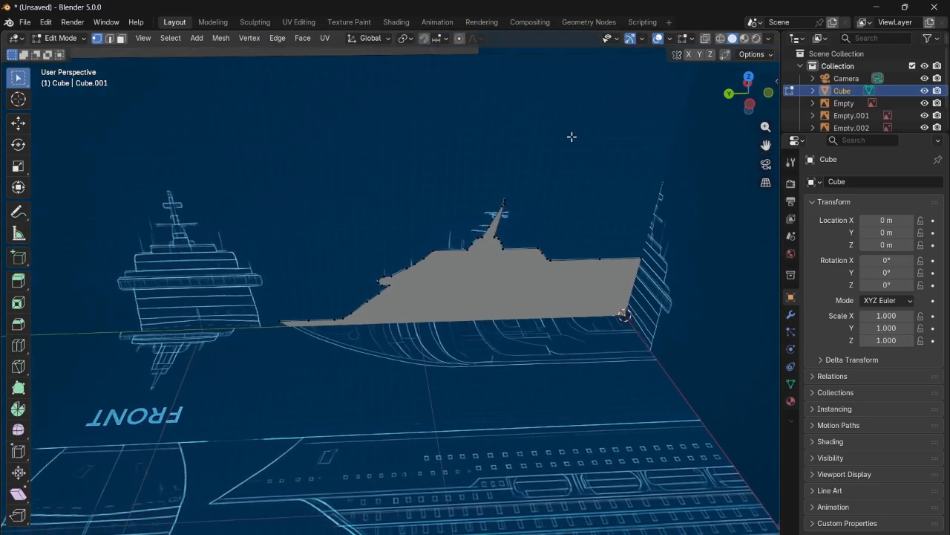
scroll(416, 240, "up", 4)
left_click_drag(751, 127, 676, 130)
scroll(675, 131, "down", 2)
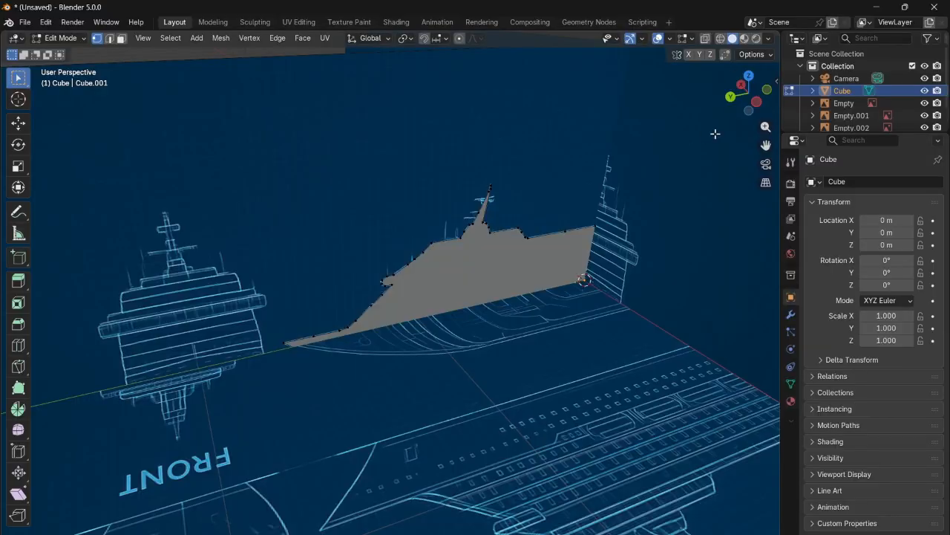
scroll(343, 313, "down", 3)
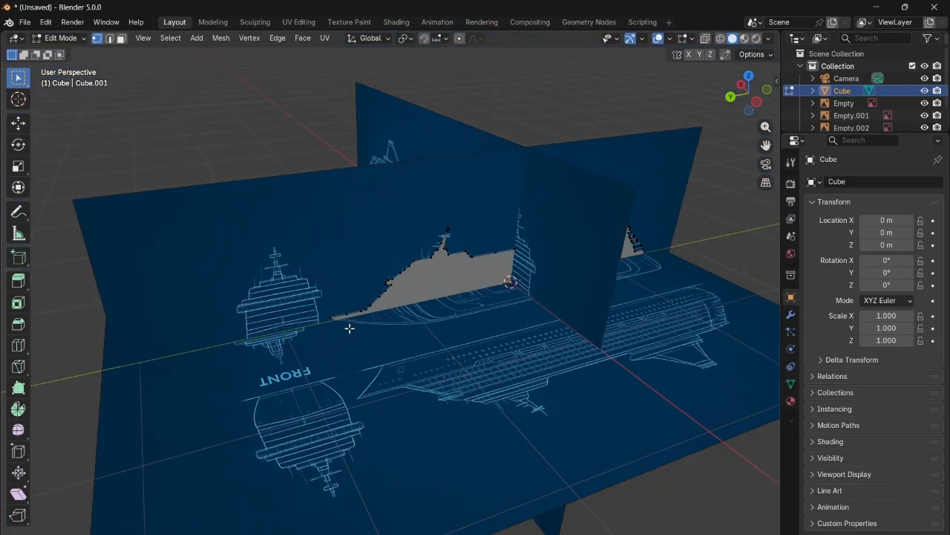
scroll(342, 304, "up", 7)
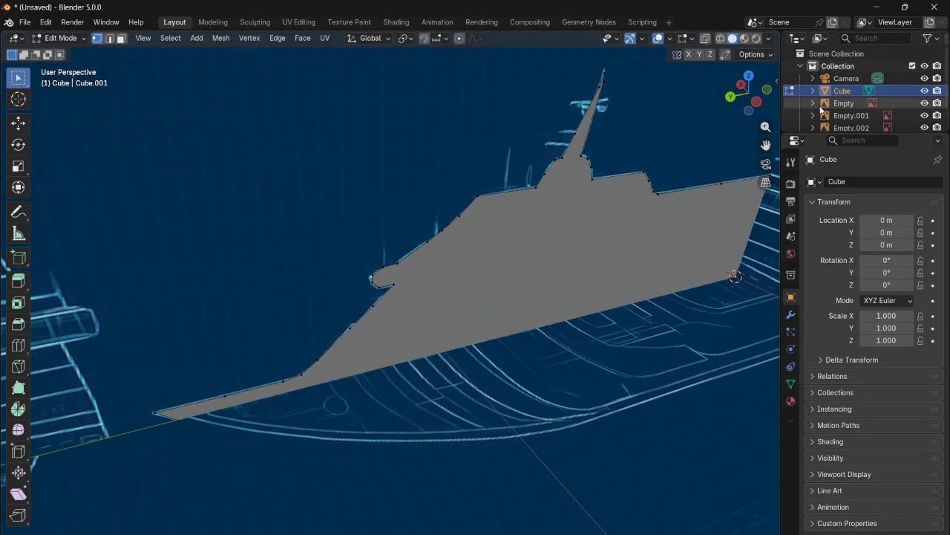
left_click_drag(765, 145, 765, 51)
left_click_drag(756, 109, 734, 75)
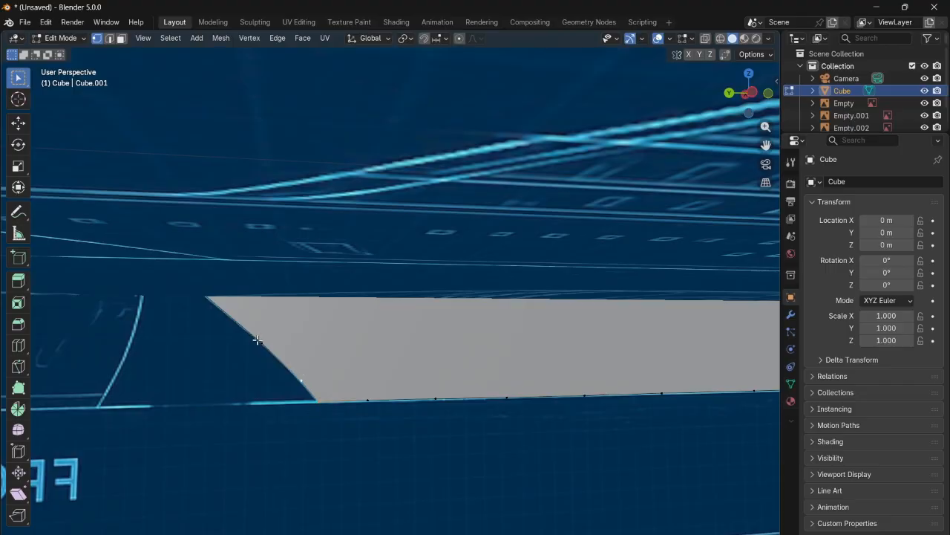
left_click_drag(745, 89, 695, 122)
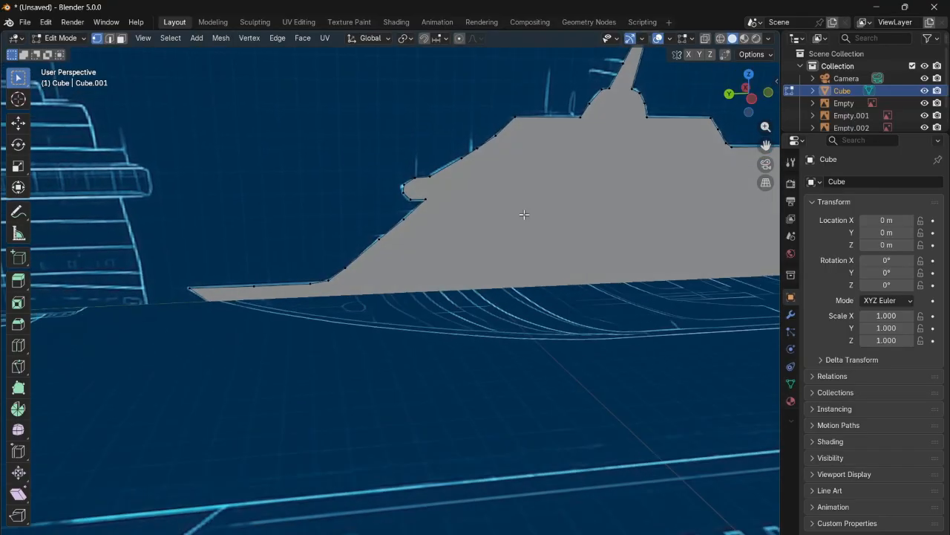
- Extrude the foredeck edge, from the bow tip to the superstructure's base, outward and aft toward the top blueprint's port bow curve
left_click(196, 292)
left_click_drag(749, 94, 723, 98)
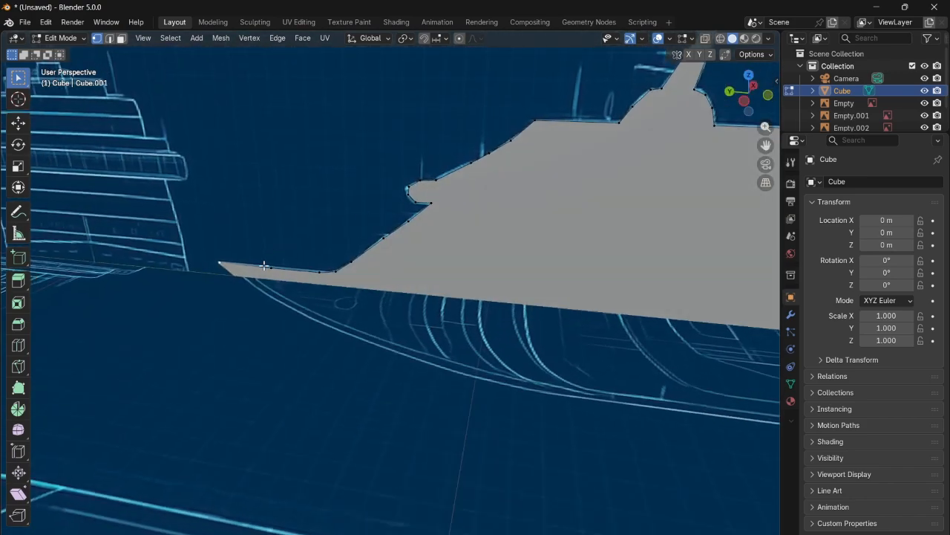
left_click(323, 271)
left_click(337, 272)
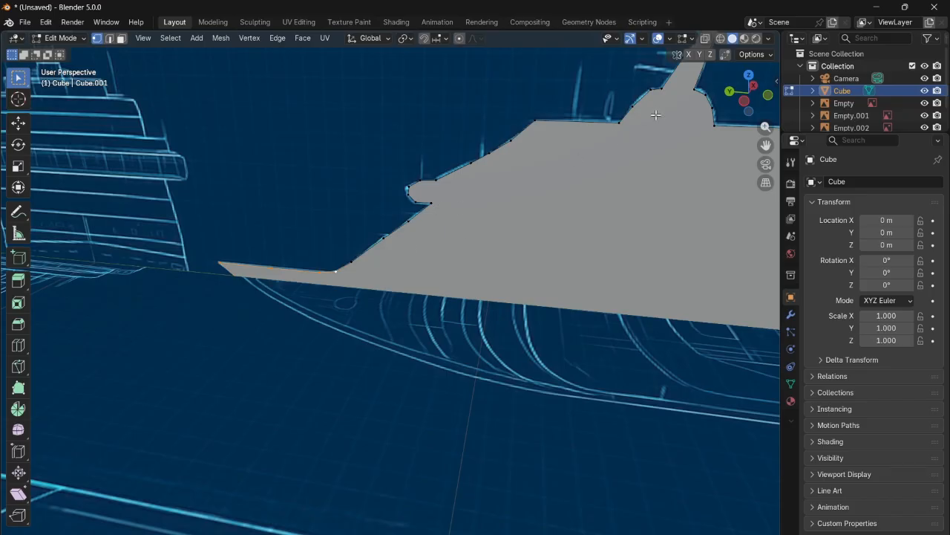
left_click(749, 75)
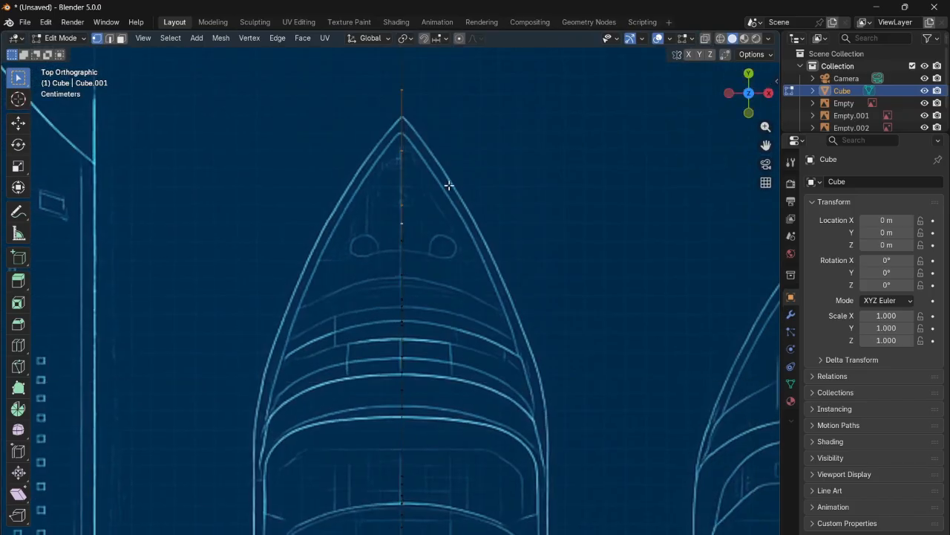
key("g")
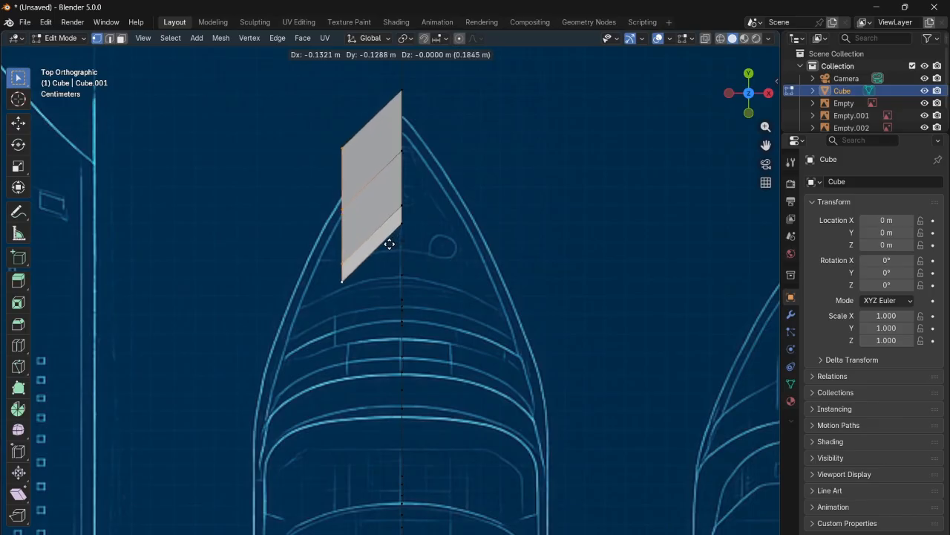
left_click(395, 245)
- Extrude the port foredeck strip two more segments aft to the blueprint's full hull width, the last about 0.38 m long
key("e")
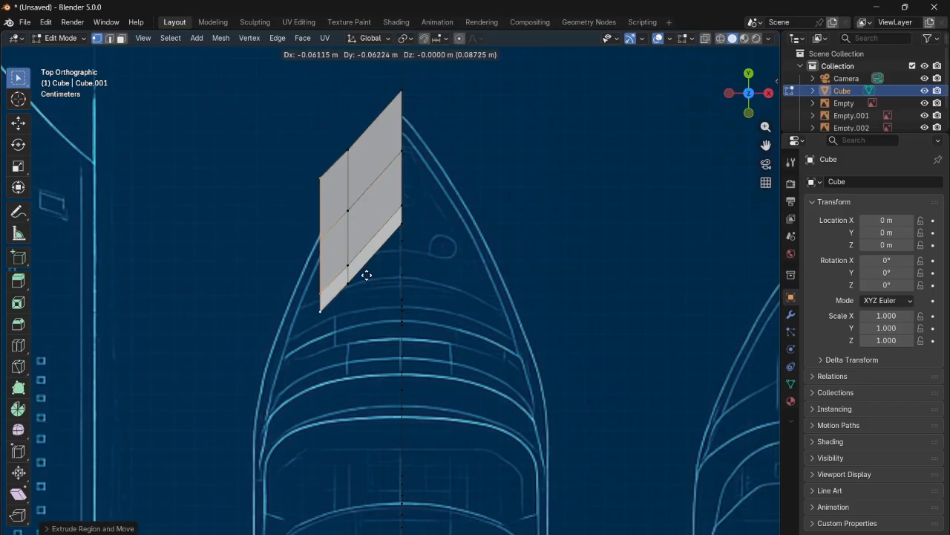
left_click(352, 311)
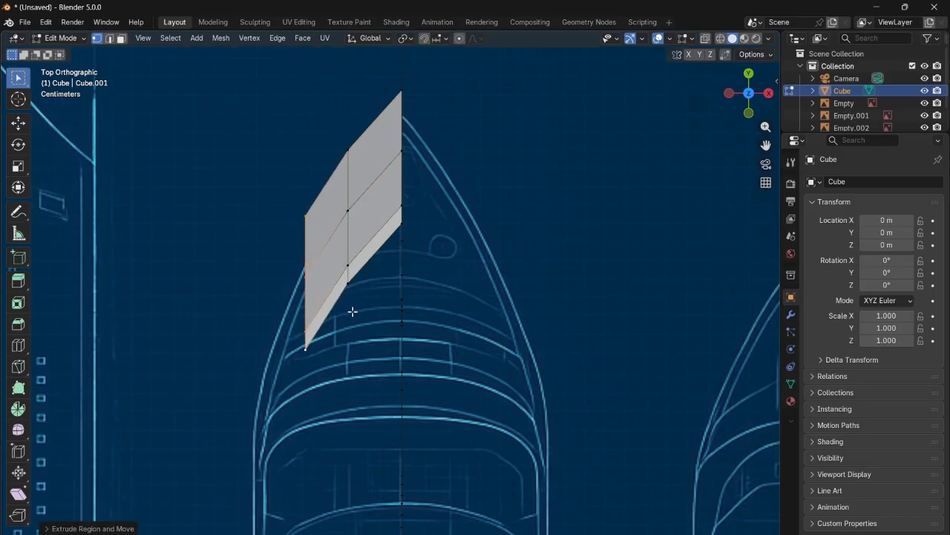
key("e")
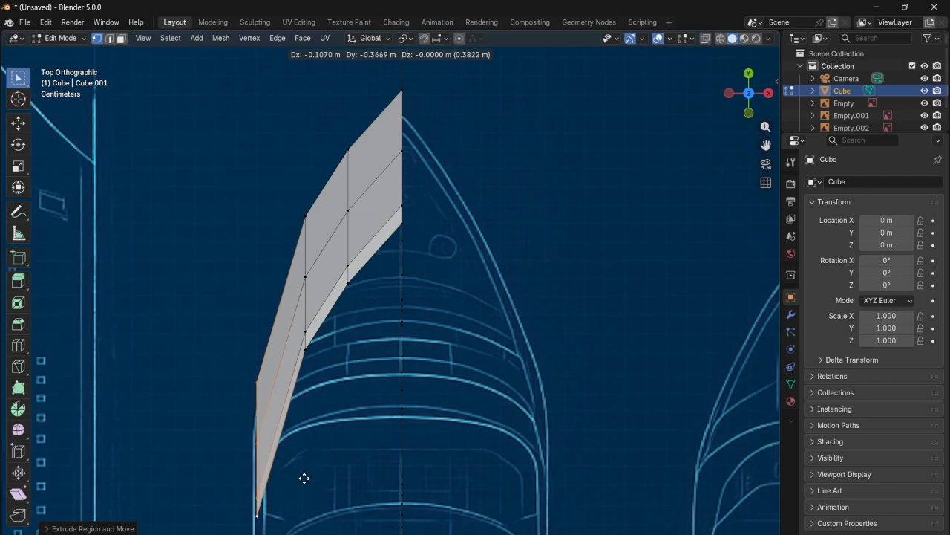
left_click(303, 475)
- Add a Mirror modifier across the X axis to the ship mesh
left_click_drag(756, 98, 669, 145)
left_click_drag(748, 93, 409, 406)
left_click_drag(749, 94, 746, 252)
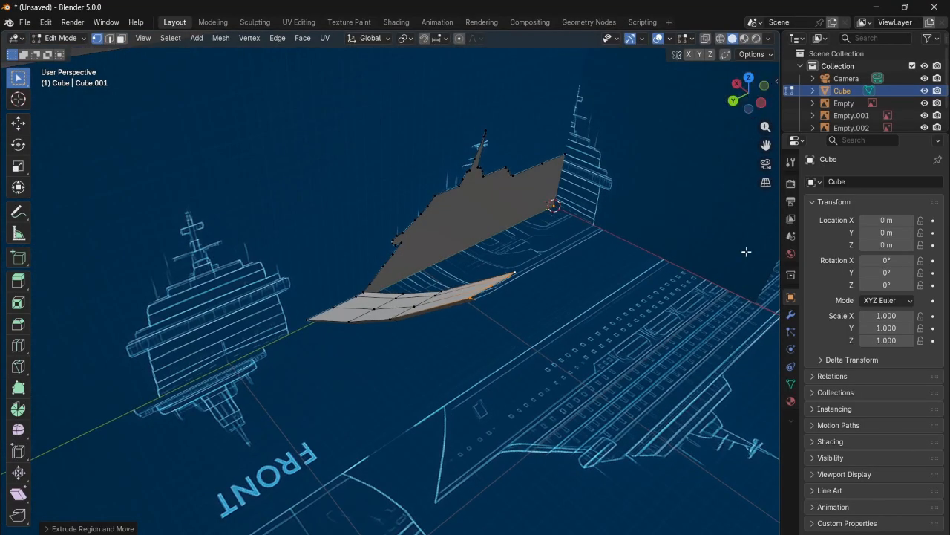
left_click(792, 315)
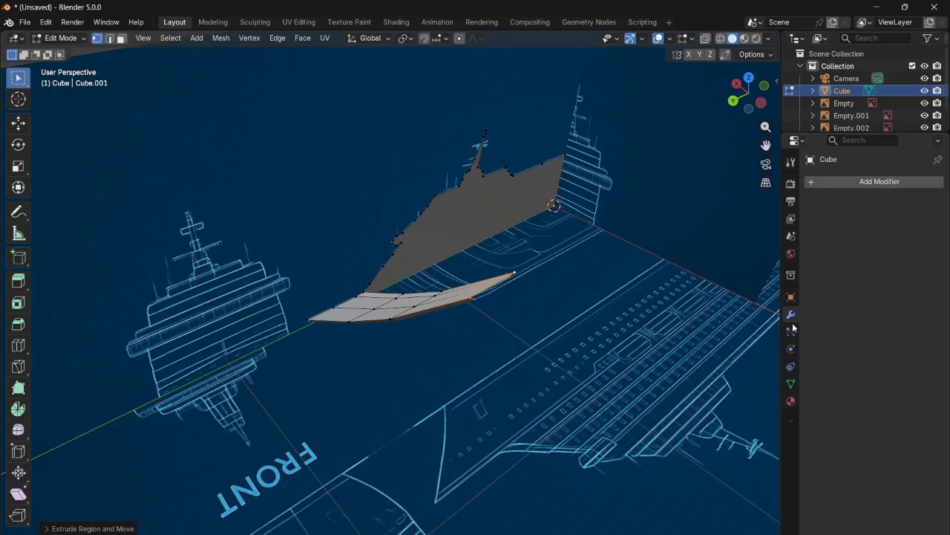
left_click(859, 182)
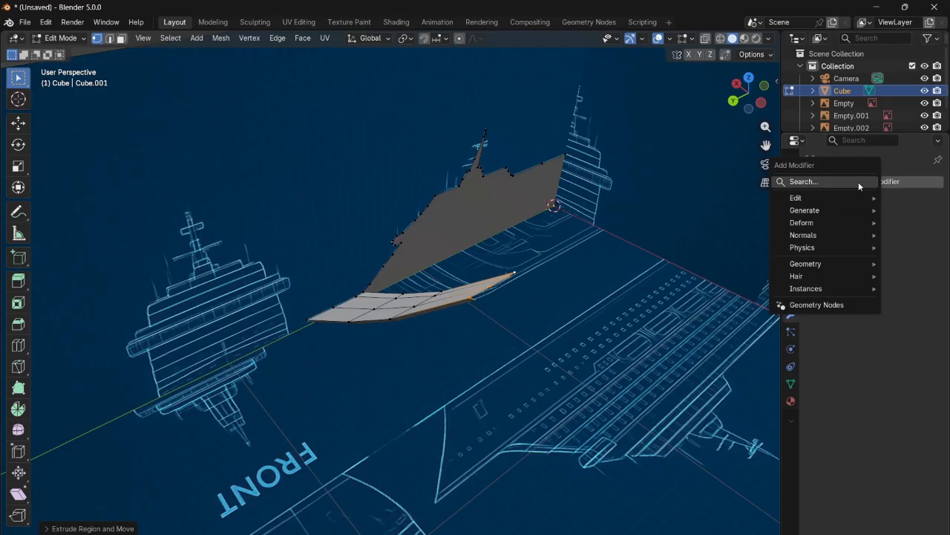
left_click(858, 182)
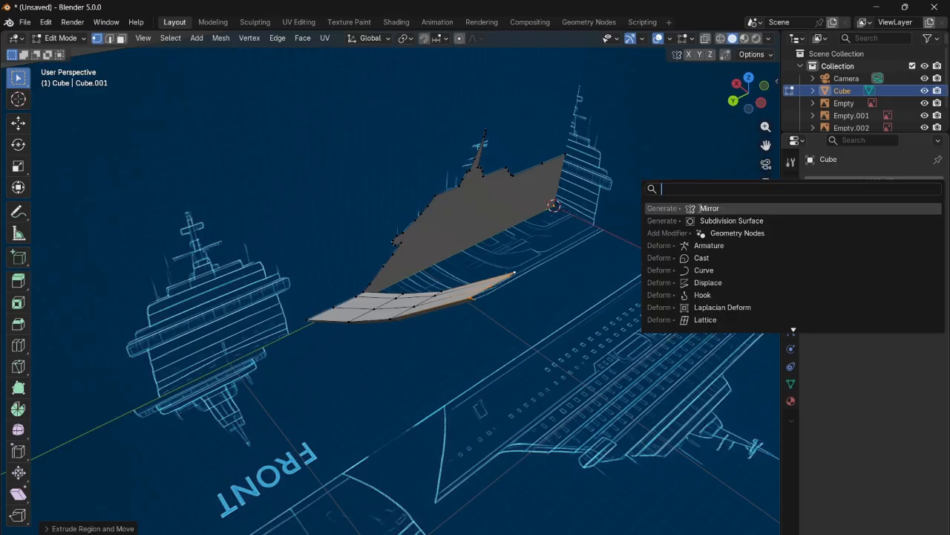
key("Return")
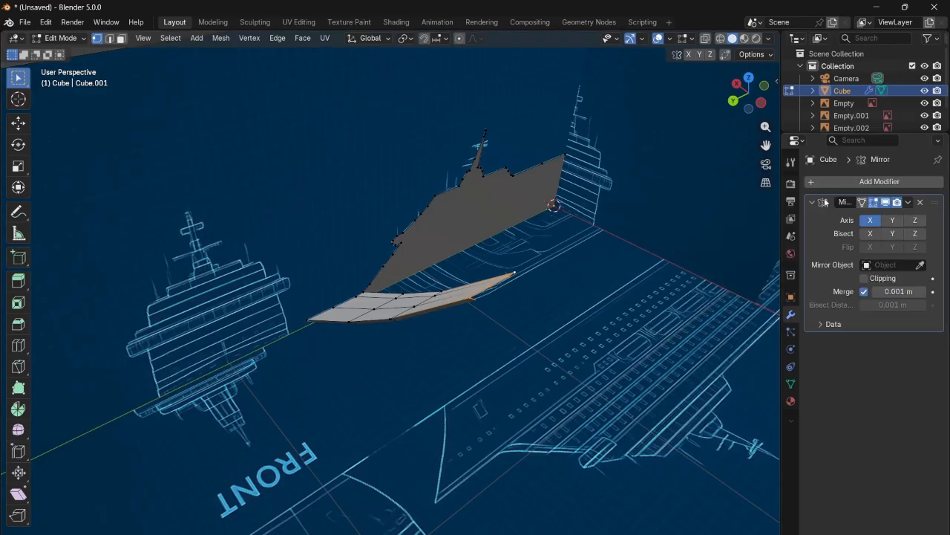
- Examine the mirrored foredeck strips around the bow from several angles and from above
left_click_drag(732, 88, 828, 75)
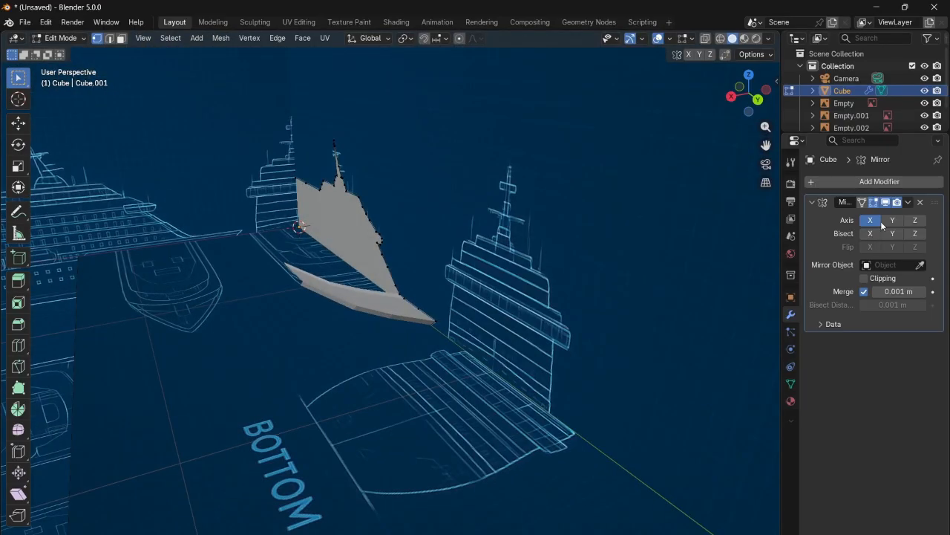
left_click_drag(754, 102, 459, 250)
scroll(547, 230, "up", 6)
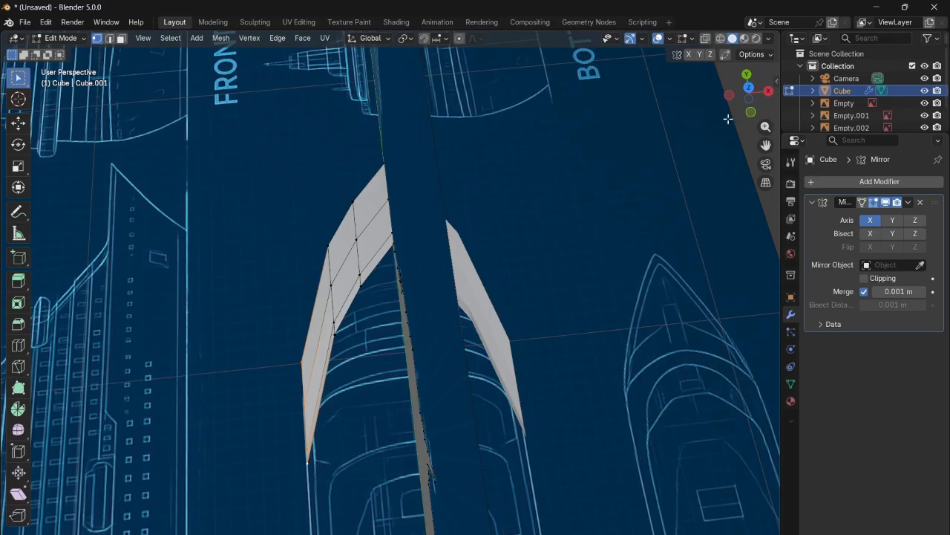
mouse_move(751, 95)
left_mouse_down()
mouse_move(747, 83)
mouse_move(740, 105)
left_mouse_up()
scroll(615, 174, "up", 5)
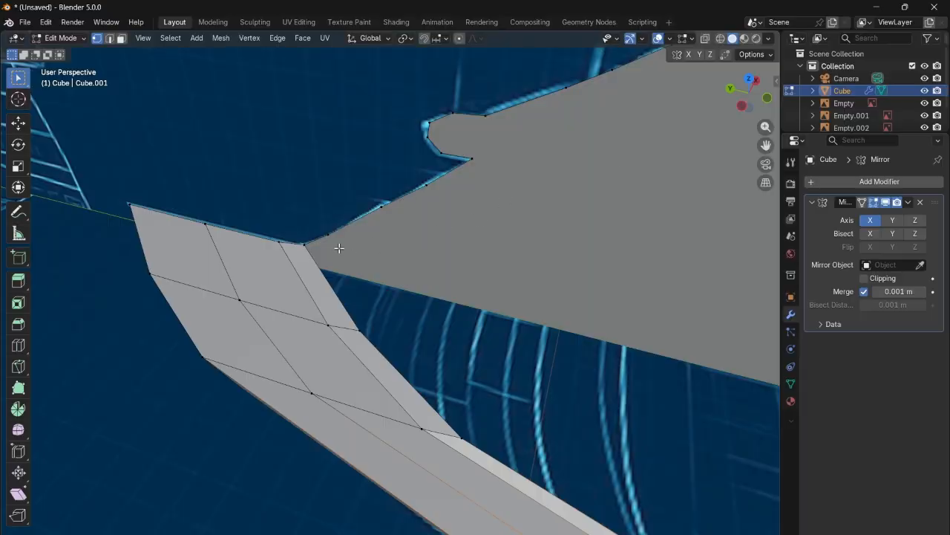
left_click_drag(732, 85, 678, 111)
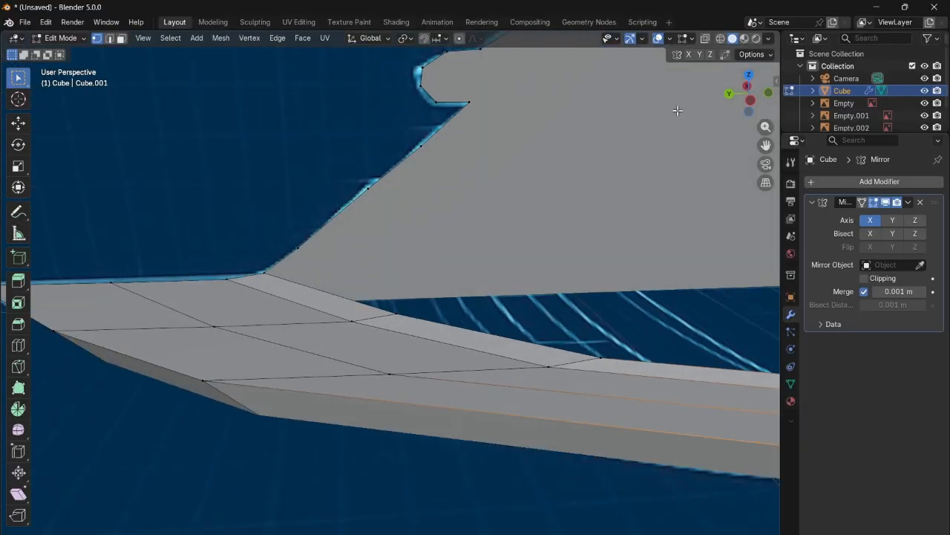
left_click(269, 273, "shift")
left_click(391, 183, "shift")
left_click(424, 147, "shift")
left_click(473, 103, "shift")
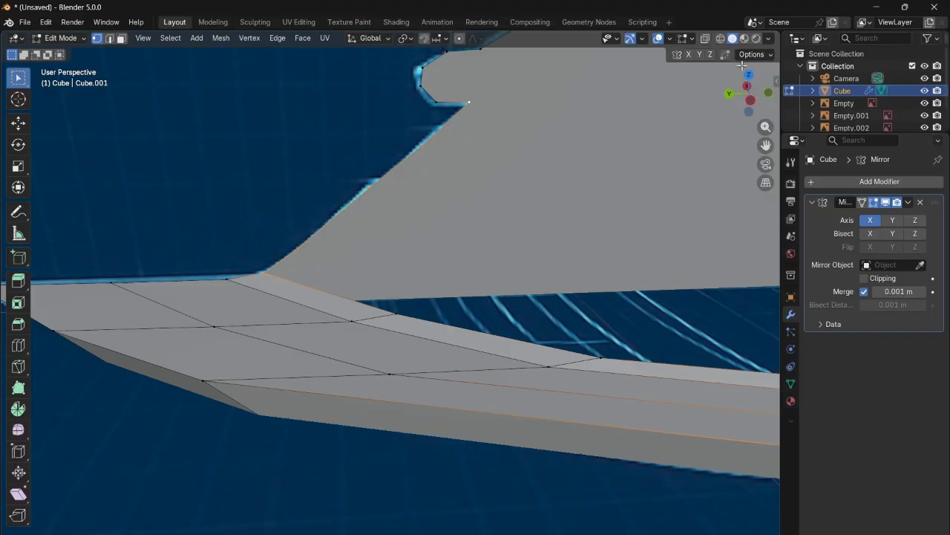
left_click_drag(748, 73, 393, 312)
middle_click_drag(394, 394, 524, 291)
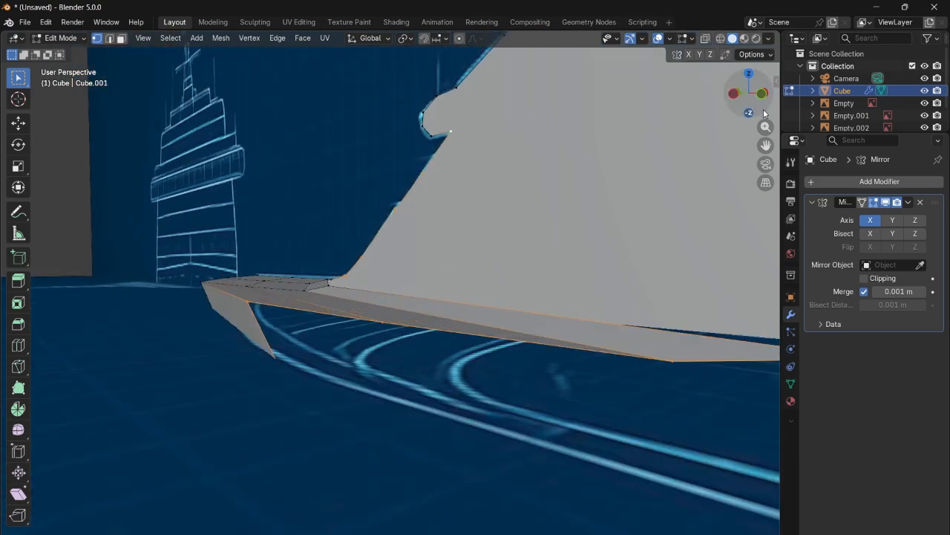
left_click_drag(759, 112, 349, 247)
- Extrude the superstructure's sloping front edge to port and aft in two segments following the foredeck strip's outline, the second about 0.17 m long
left_click(321, 243)
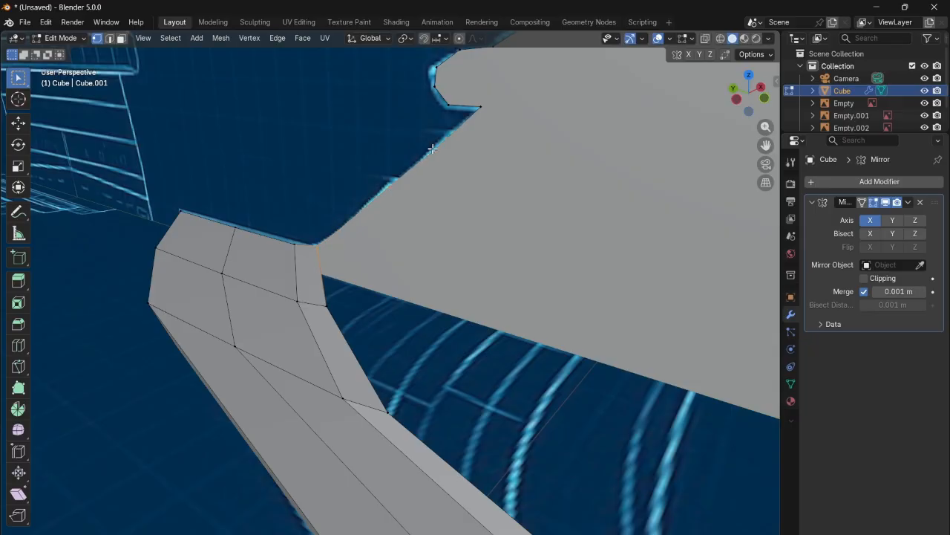
left_click(748, 75)
scroll(488, 185, "down", 2)
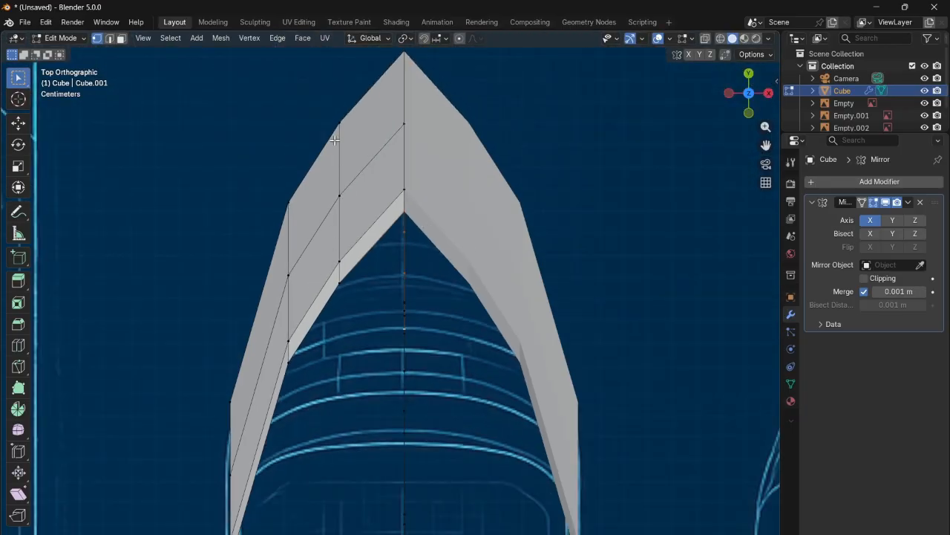
left_click_drag(767, 146, 780, 120)
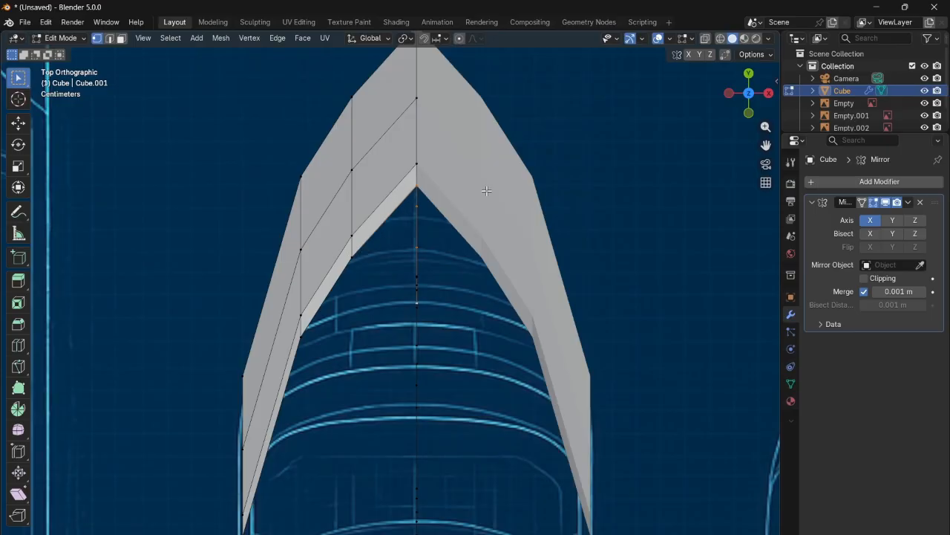
key("e")
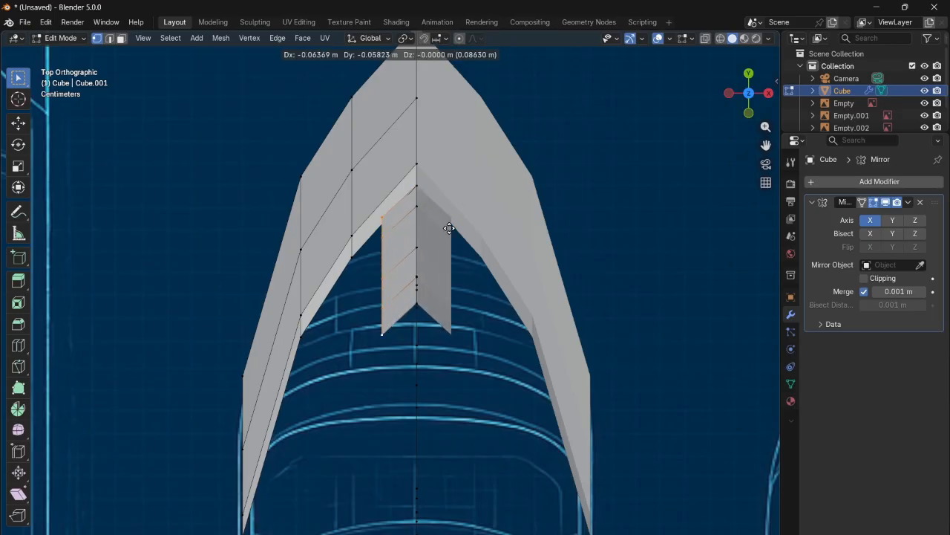
left_click(421, 262)
key("e")
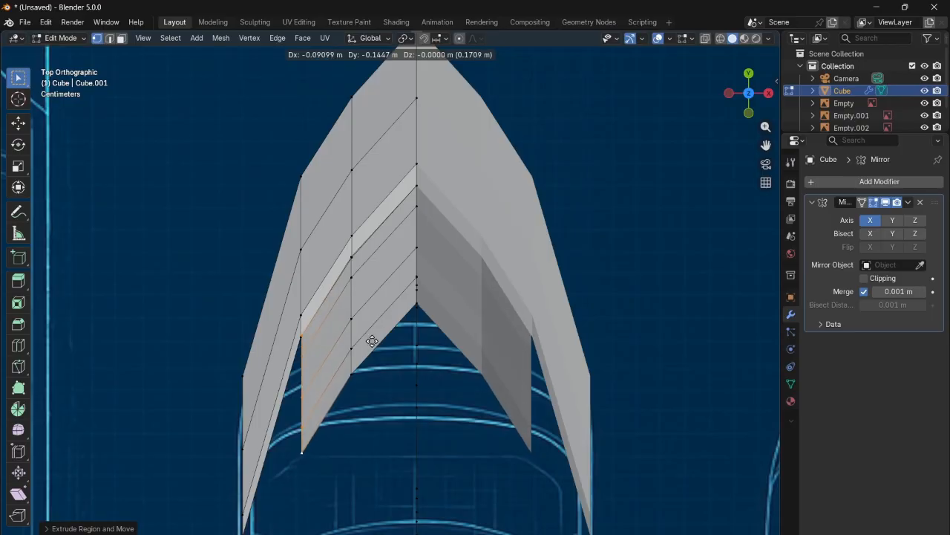
left_click(371, 342)
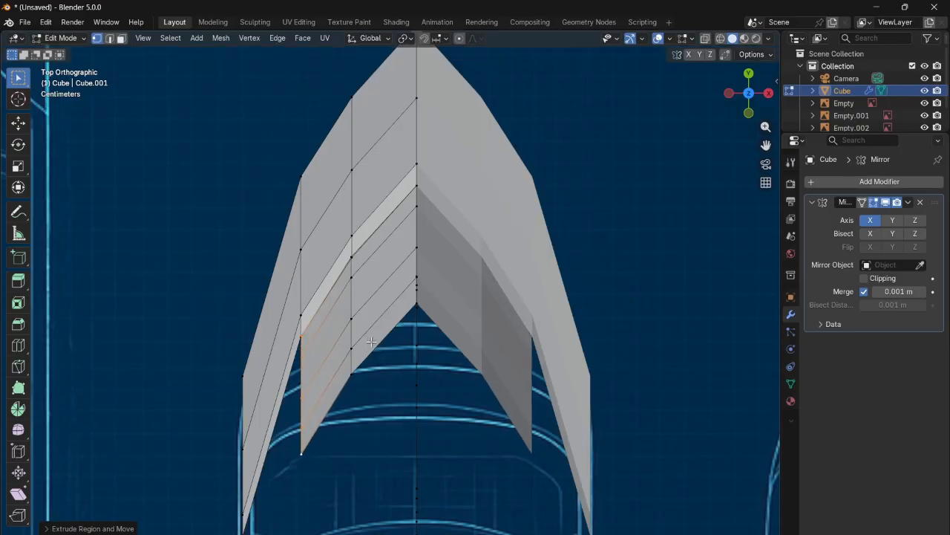
- Extrude the port superstructure front strip another segment about 0.38 m aft to the blueprint's full hull width
left_click_drag(768, 144, 784, 5)
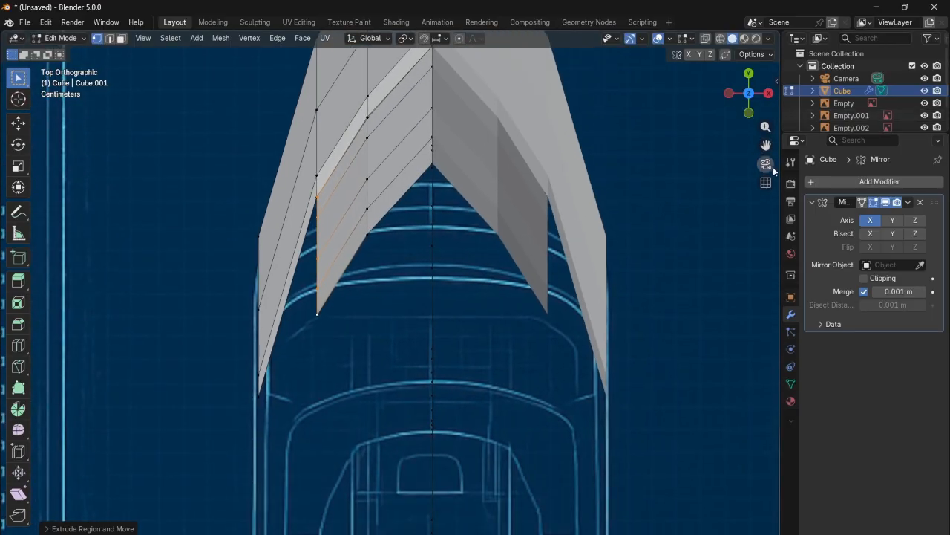
left_click_drag(766, 145, 727, 165)
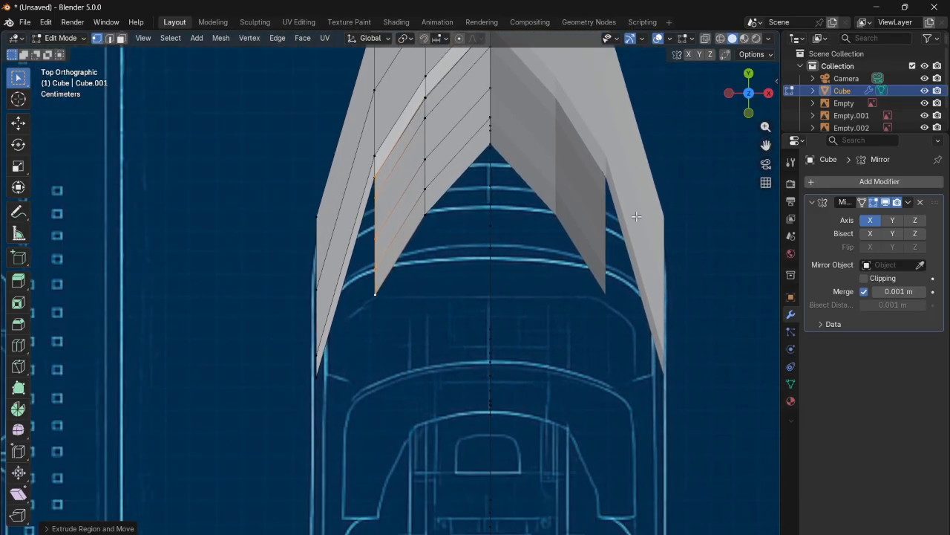
key("e")
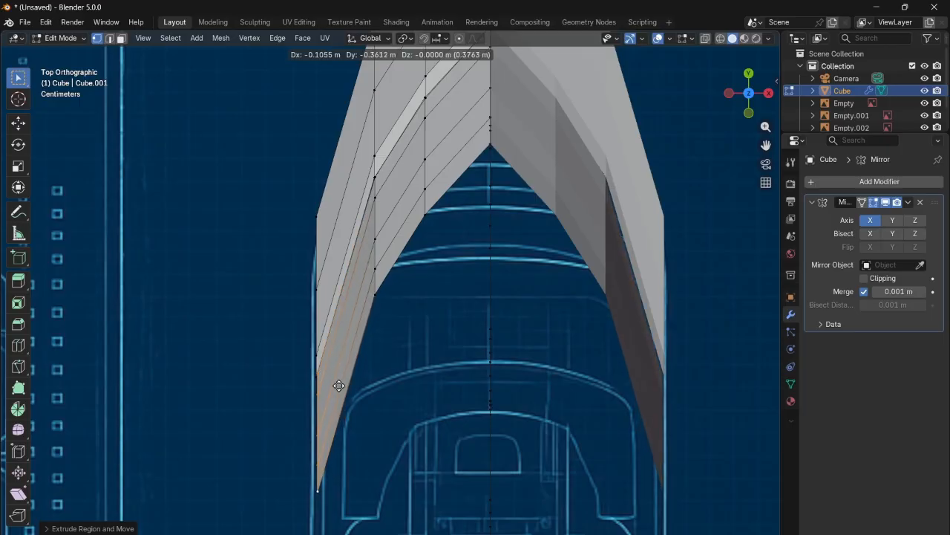
left_click(339, 385)
- Examine the extruded superstructure front and foredeck strips from the side, from above and from around the bow
left_click_drag(750, 95, 847, 49)
scroll(627, 124, "down", 4)
left_click_drag(756, 91, 928, 75)
middle_click_drag(184, 303, 766, 109)
left_click(748, 92)
left_click_drag(749, 92, 491, 176)
left_click_drag(730, 107, 755, 98)
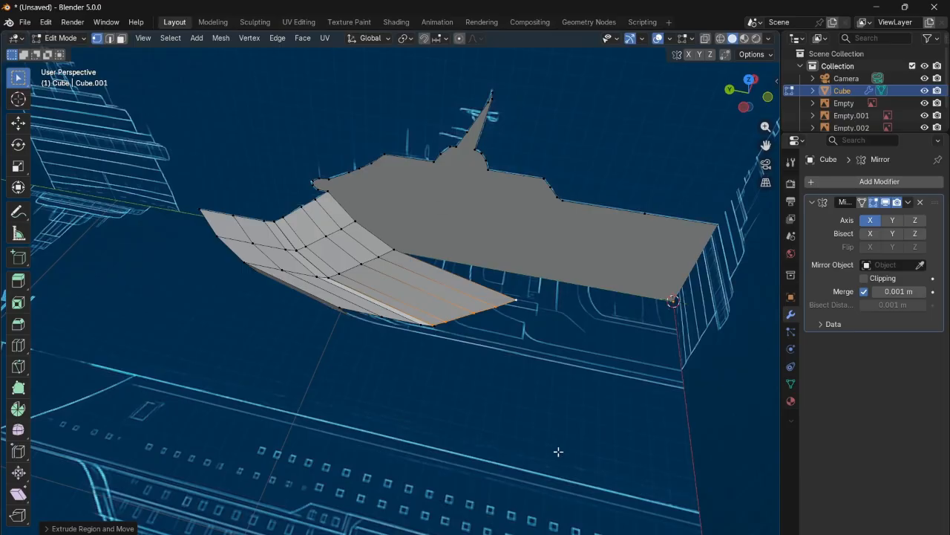
scroll(313, 167, "up", 3)
left_click_drag(744, 89, 757, 106)
left_click(749, 88)
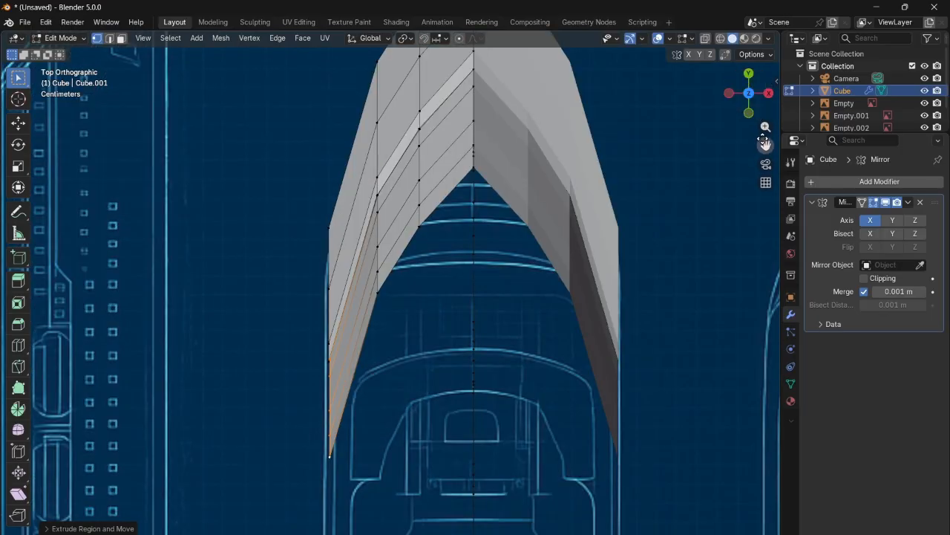
middle_click_drag(460, 286, 563, 195)
scroll(637, 159, "down", 2)
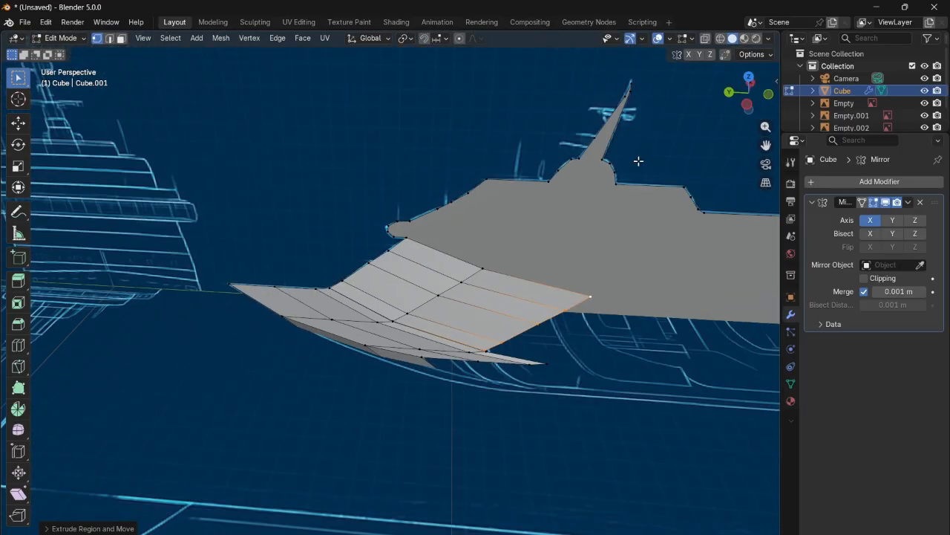
left_click_drag(736, 102, 678, 148)
left_click_drag(750, 82, 709, 150)
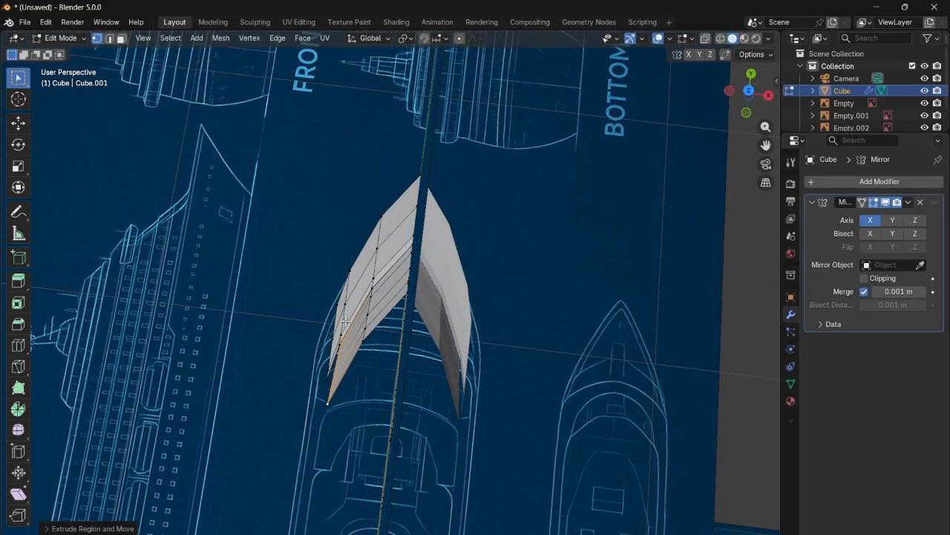
scroll(346, 313, "up", 2)
left_click_drag(749, 101, 915, 37)
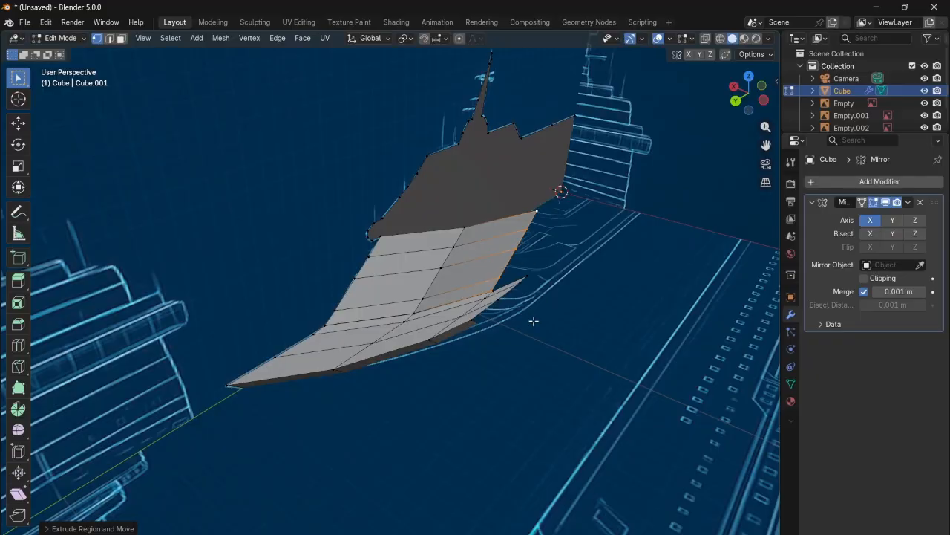
left_click_drag(747, 95, 935, 102)
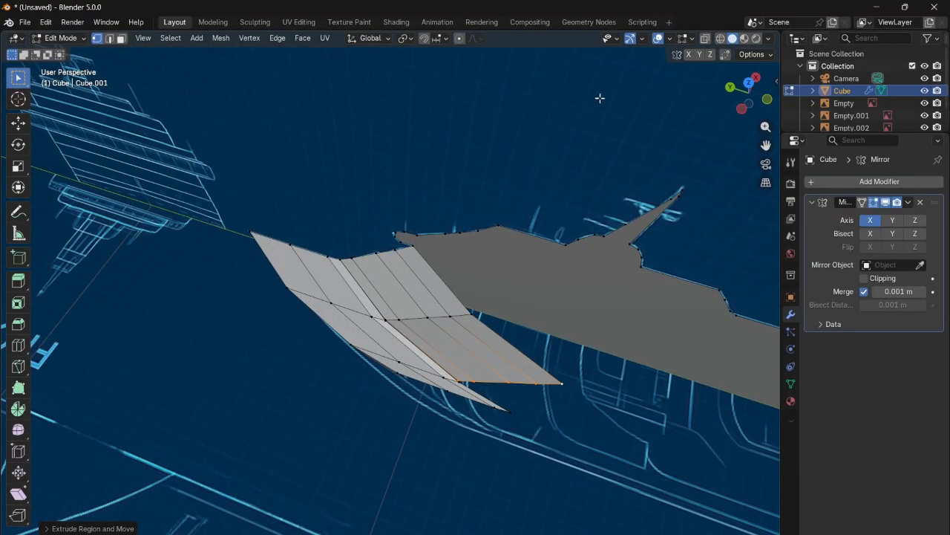
- Extrude the protruding bridge's profile edges to port and aft in two segments, in line with the superstructure front strip below
scroll(746, 93, "up", 5)
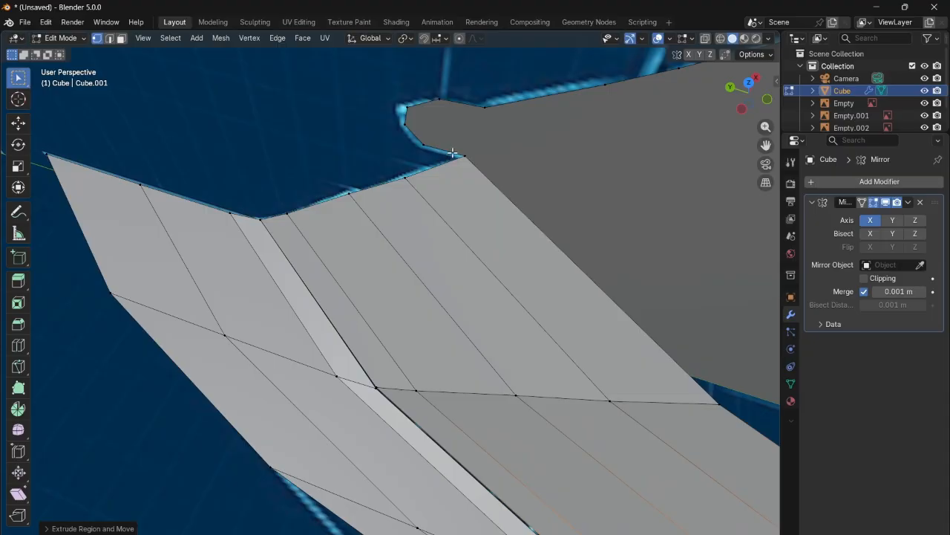
left_click(463, 154)
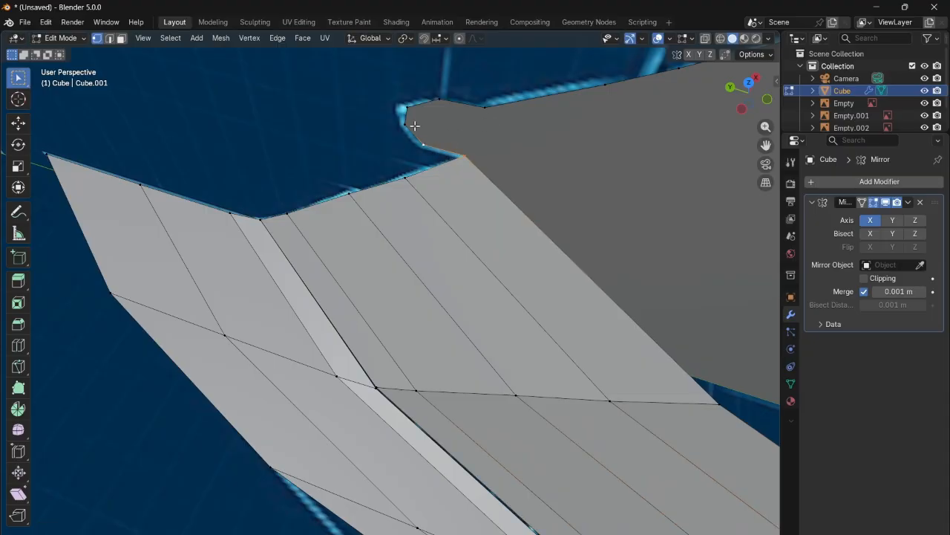
left_click_drag(767, 95, 714, 98)
left_click(758, 94)
scroll(532, 283, "down", 4)
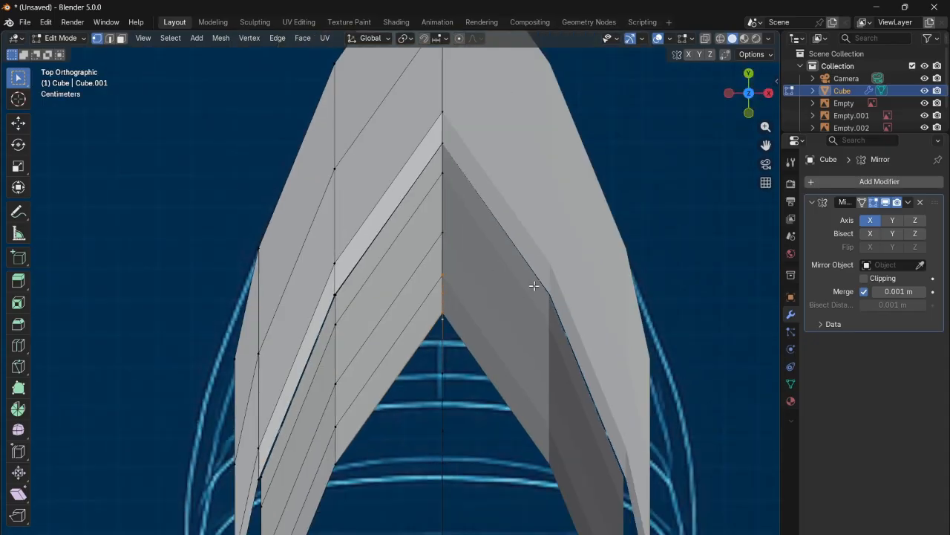
scroll(670, 179, "up", 3)
mouse_move(746, 111)
left_mouse_down()
mouse_move(789, 94)
mouse_move(752, 94)
left_mouse_up()
left_click(752, 95)
left_click(749, 93)
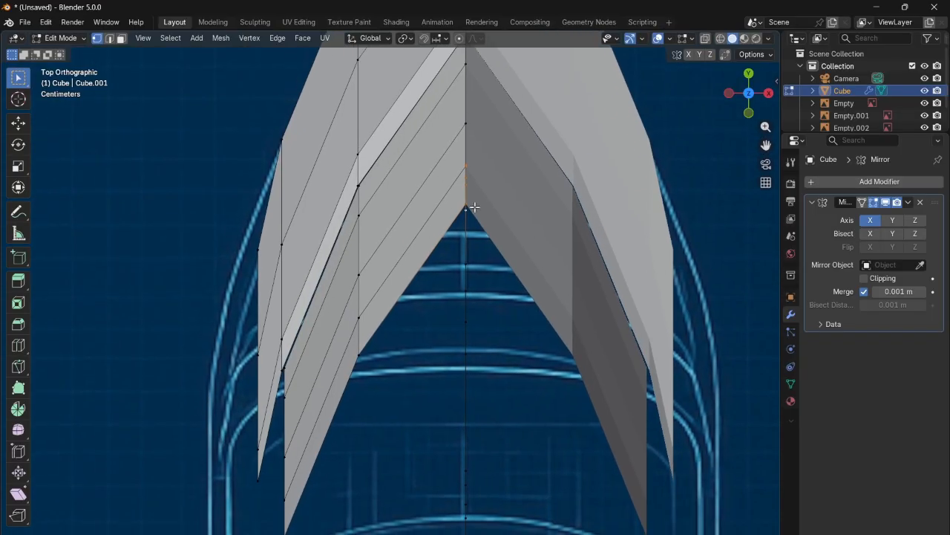
key("e")
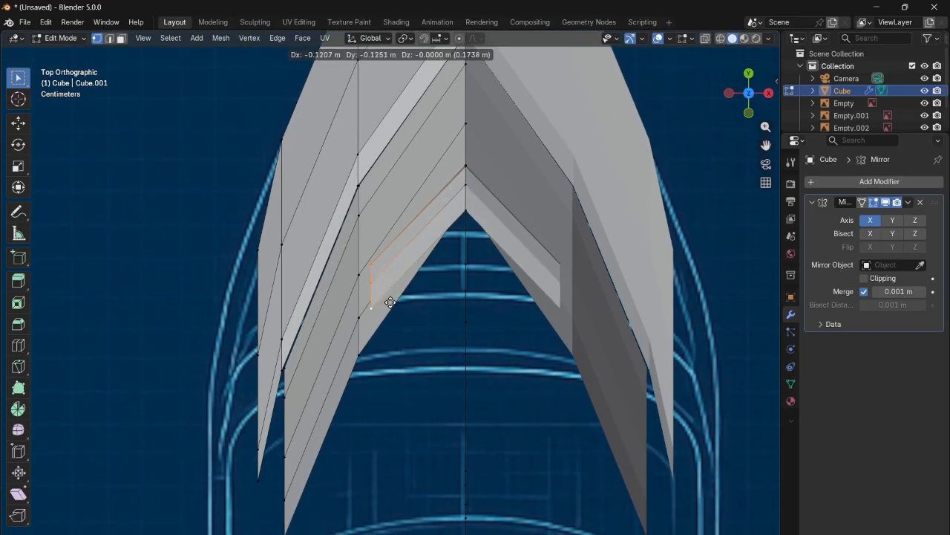
left_click(378, 347)
key("e")
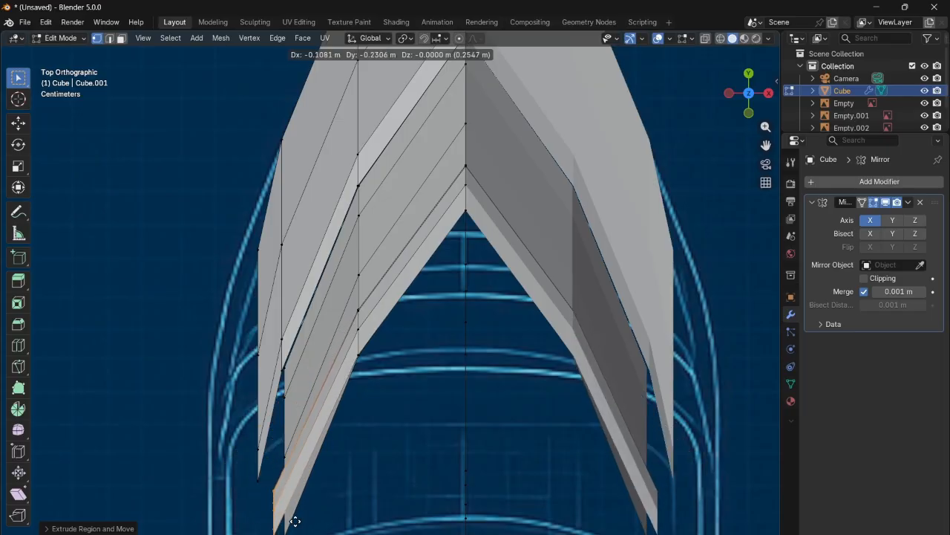
left_click(304, 520)
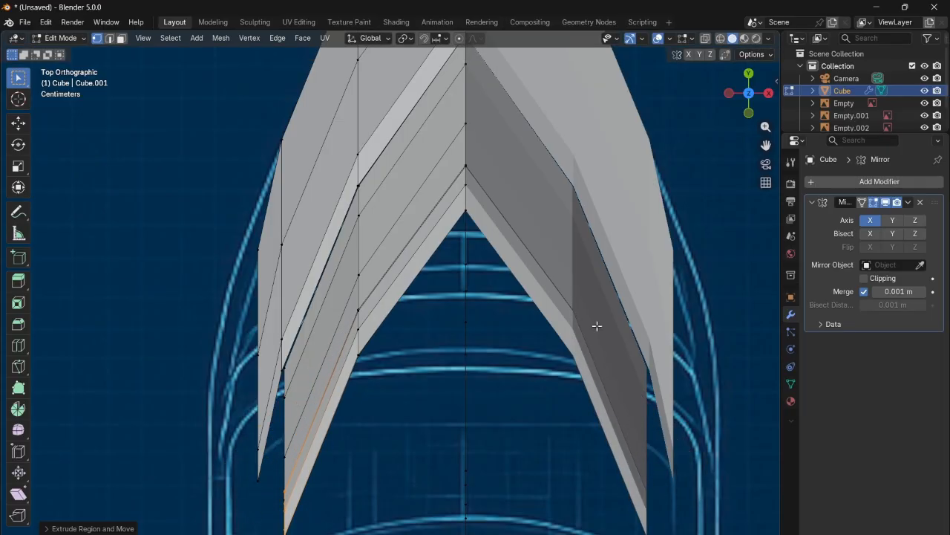
- Extrude the port bridge strip a third segment, about 0.12 m outward and aft toward the hull's side outline
left_click_drag(757, 99, 802, 53)
mouse_move(752, 92)
left_mouse_down()
mouse_move(725, 94)
mouse_move(790, 53)
mouse_move(751, 98)
mouse_move(747, 90)
mouse_move(754, 104)
left_mouse_up()
scroll(654, 94, "down", 6)
scroll(654, 94, "up", 4)
scroll(654, 94, "up", 2)
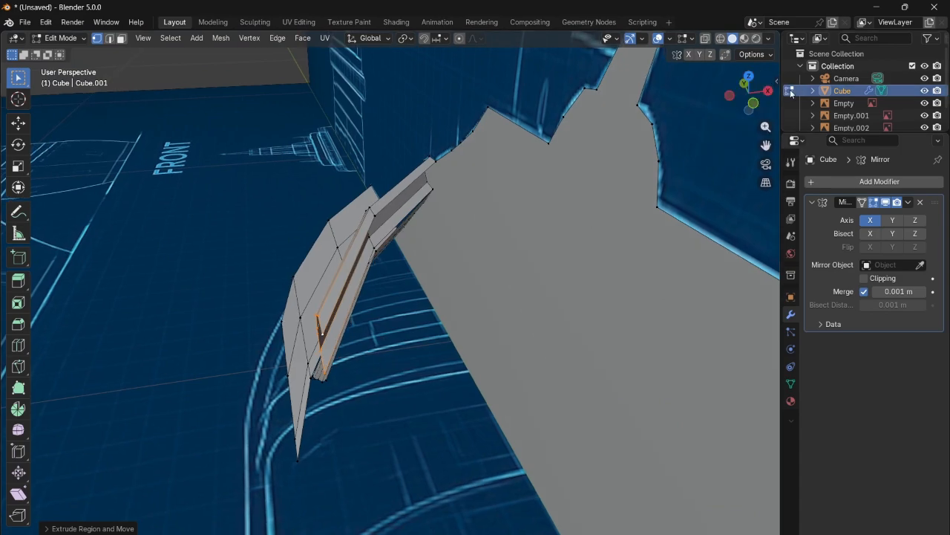
mouse_move(770, 89)
left_mouse_down()
mouse_move(744, 167)
mouse_move(753, 96)
mouse_move(765, 104)
left_mouse_up()
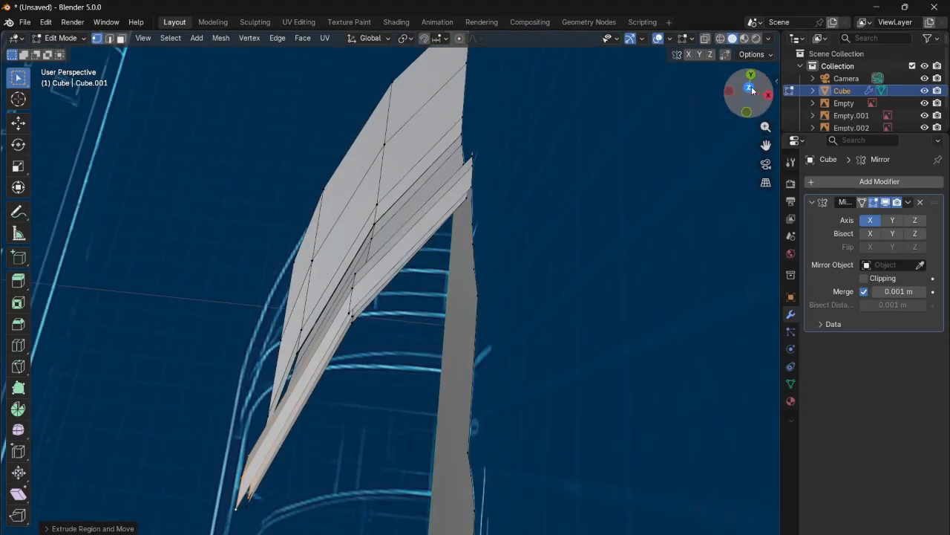
left_click(752, 88)
key("e")
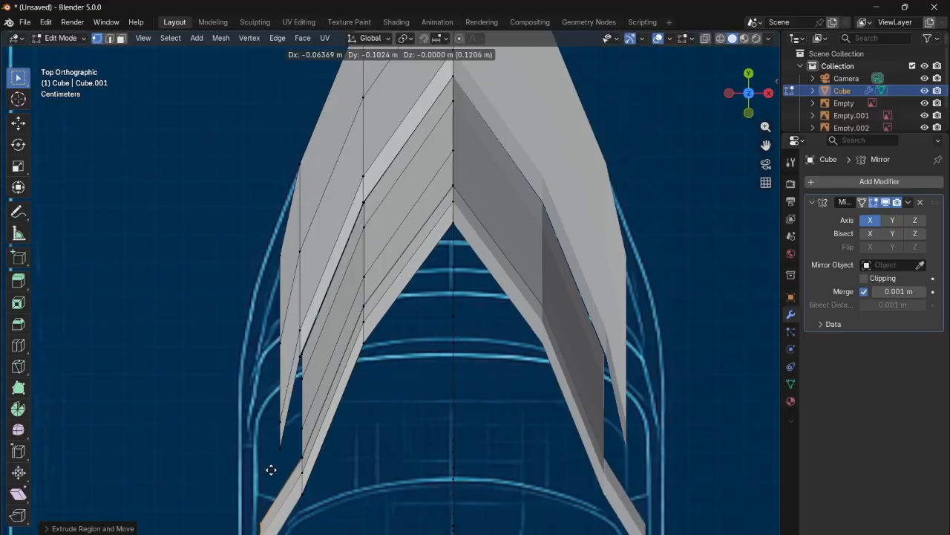
left_click(271, 469)
- Examine the extruded bridge strip and its alignment with the superstructure and foredeck from several angles
left_click_drag(743, 94, 598, 213)
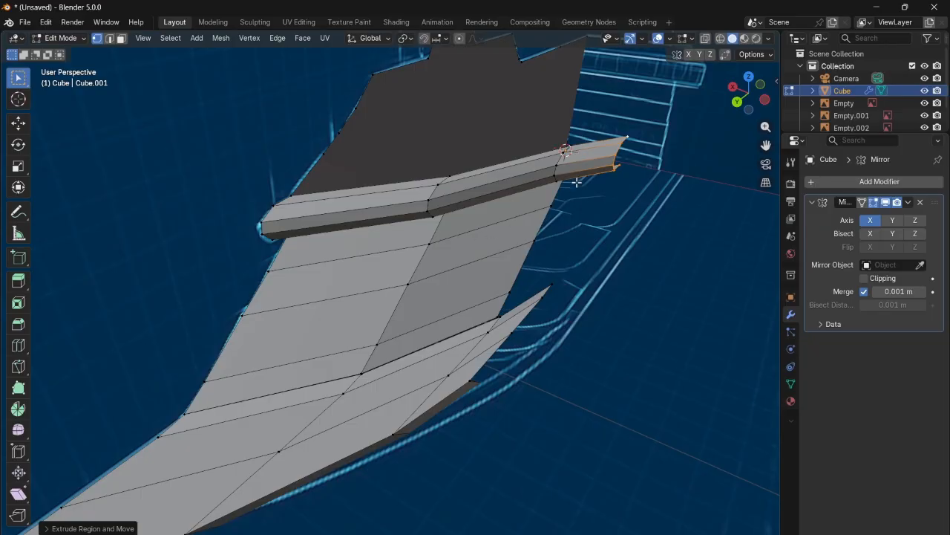
left_click_drag(746, 101, 557, 238)
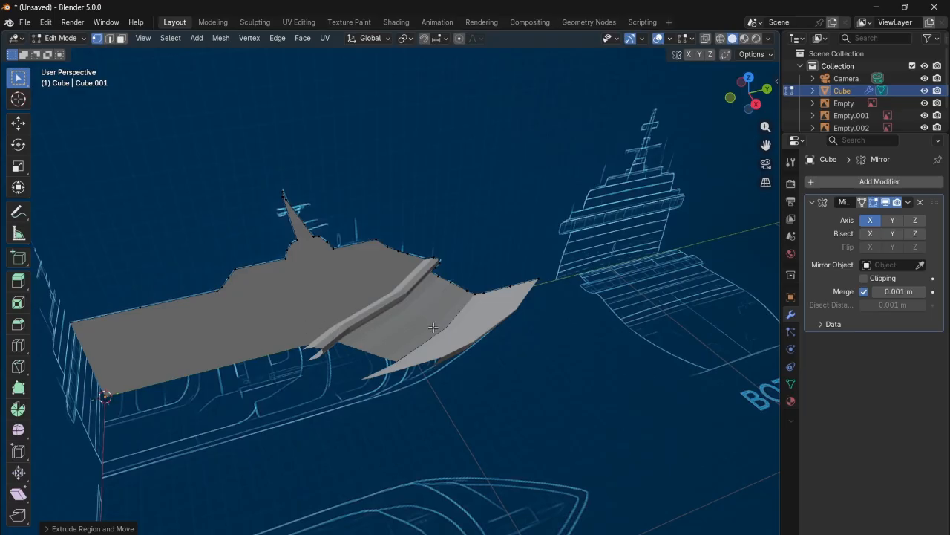
left_click_drag(747, 95, 687, 127)
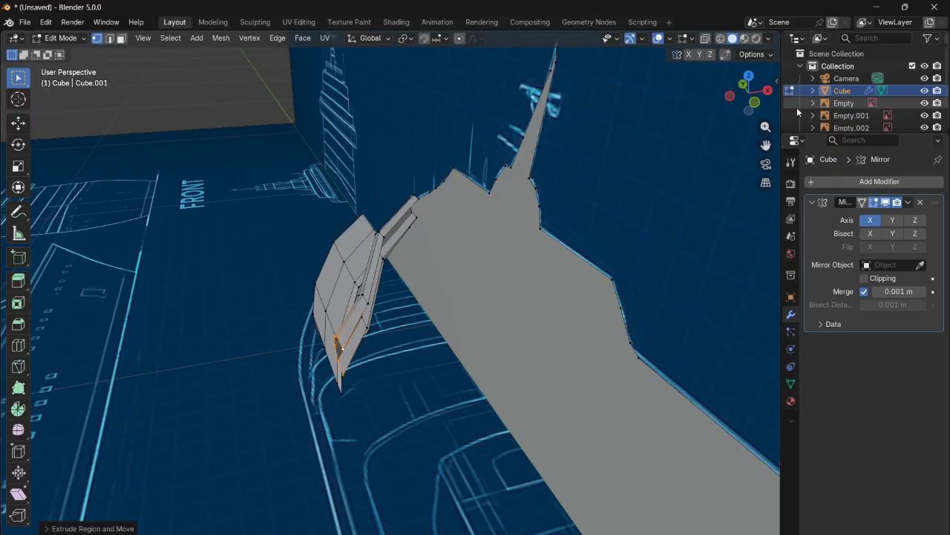
left_click_drag(748, 95, 672, 110)
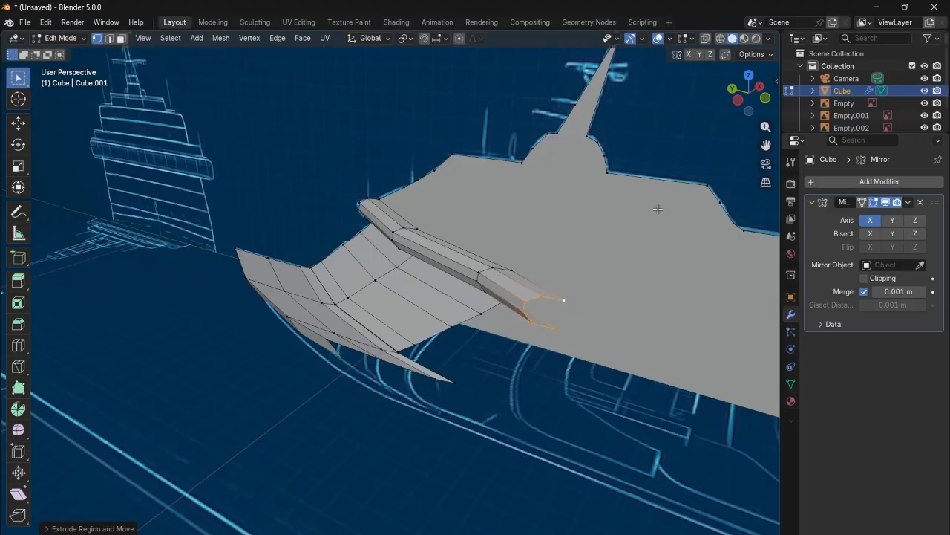
scroll(625, 197, "up", 3)
scroll(650, 187, "down", 3)
left_click_drag(747, 95, 735, 97)
- Extrude the profile's roof edges from behind the bridge up to the funnel outward to port and aft in two segments, matching the strips below
scroll(387, 114, "up", 3)
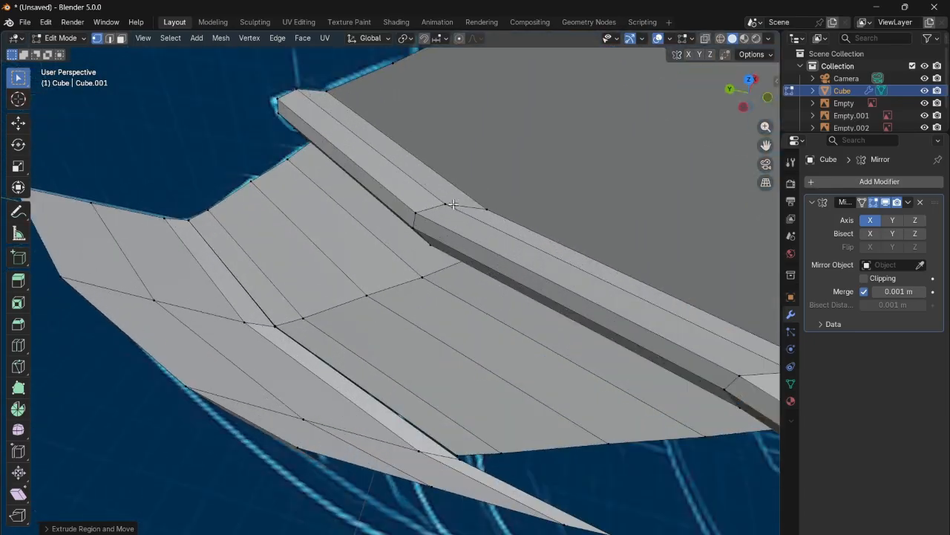
left_click(340, 124)
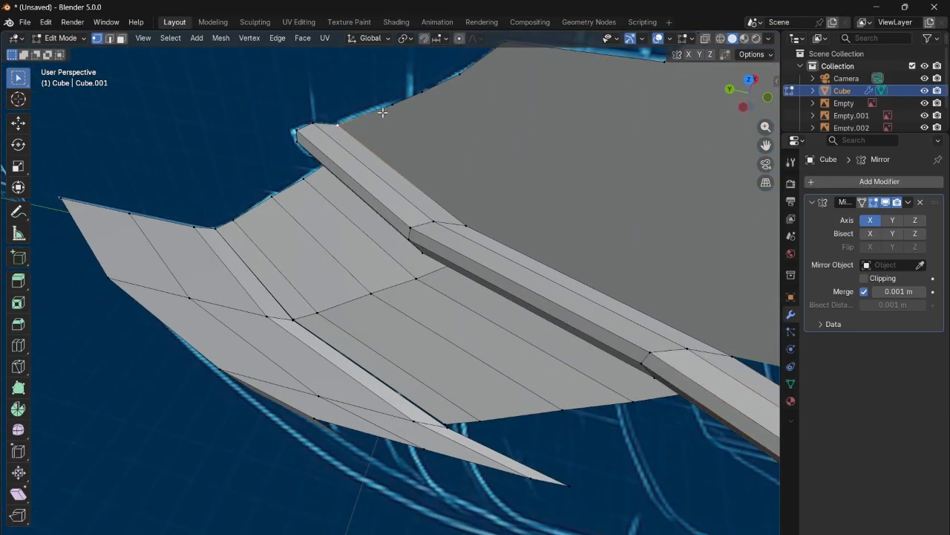
left_click(465, 73)
left_click_drag(766, 145, 474, 82)
left_click(442, 87, "shift")
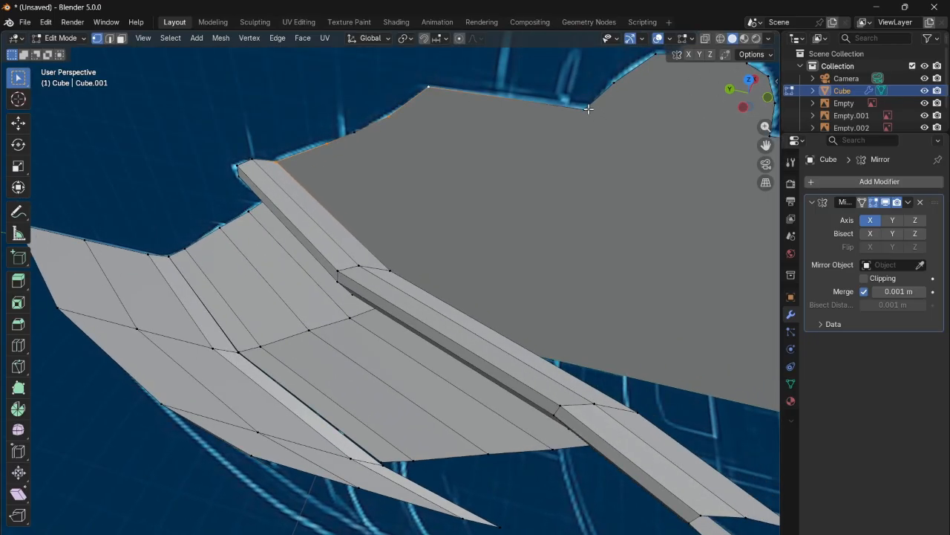
left_click(751, 80)
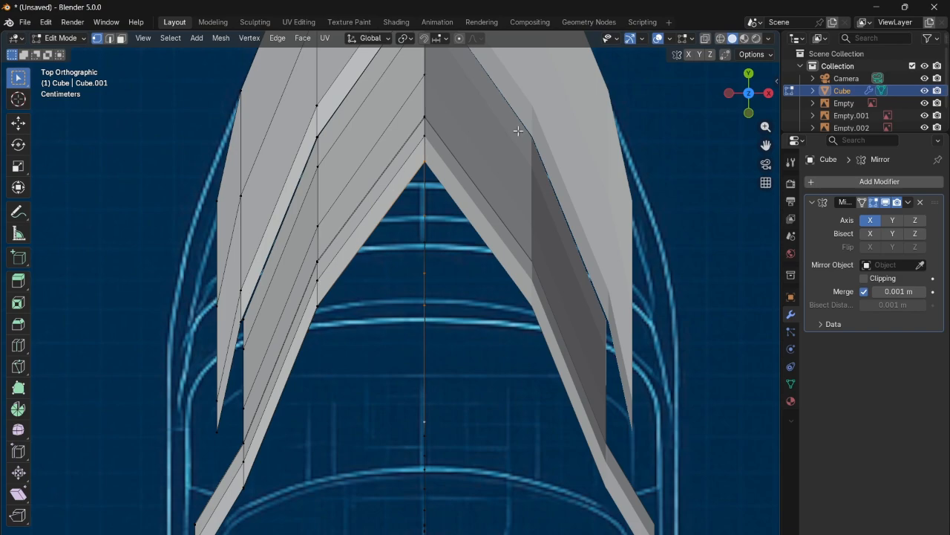
key("shift+d")
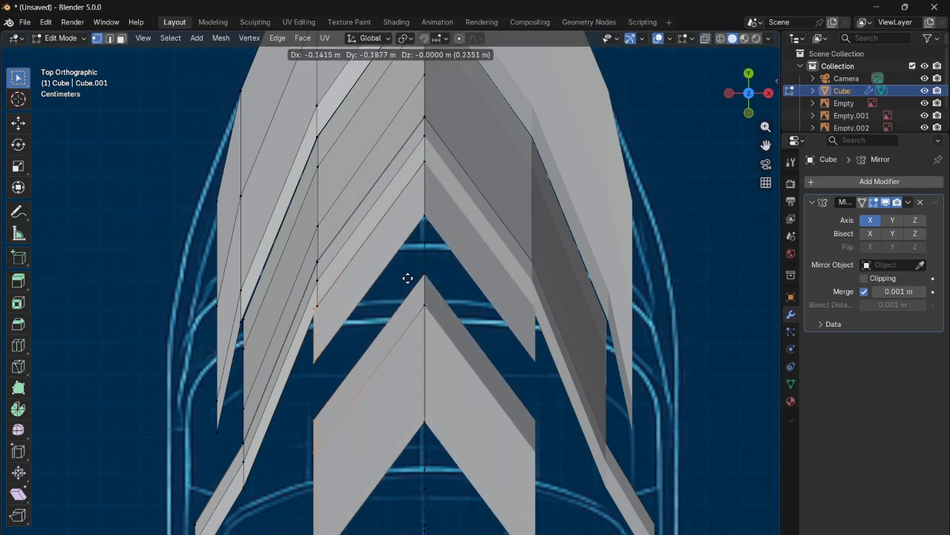
left_click(412, 274)
key("e")
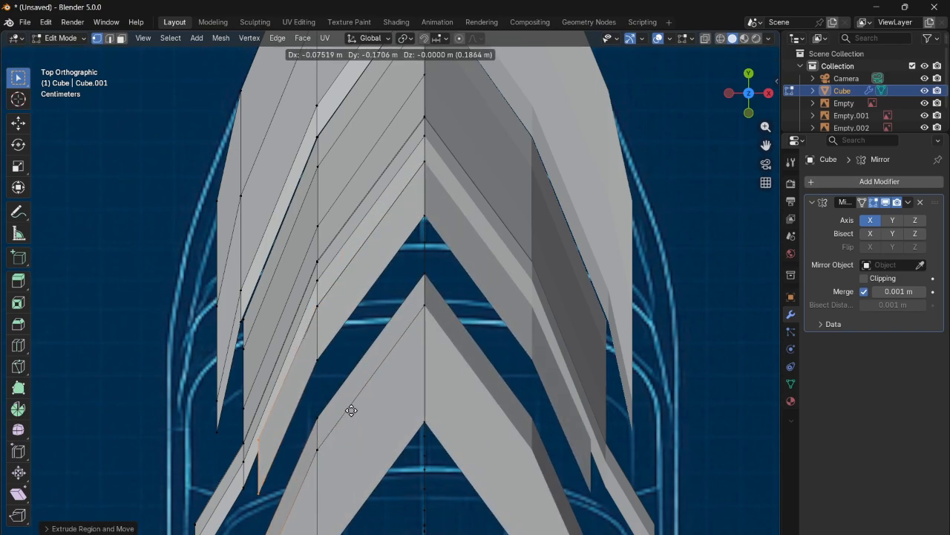
left_click(338, 456)
- Fill the gap between the two extruded roof strips behind the bridge with a face
left_click_drag(748, 93, 725, 82)
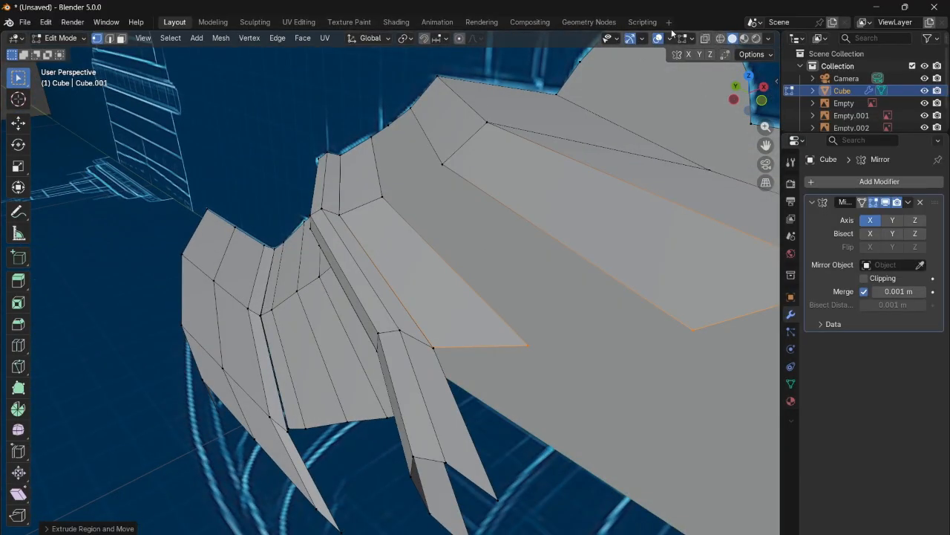
scroll(702, 173, "down", 5)
left_click_drag(733, 100, 757, 104)
left_click(536, 290)
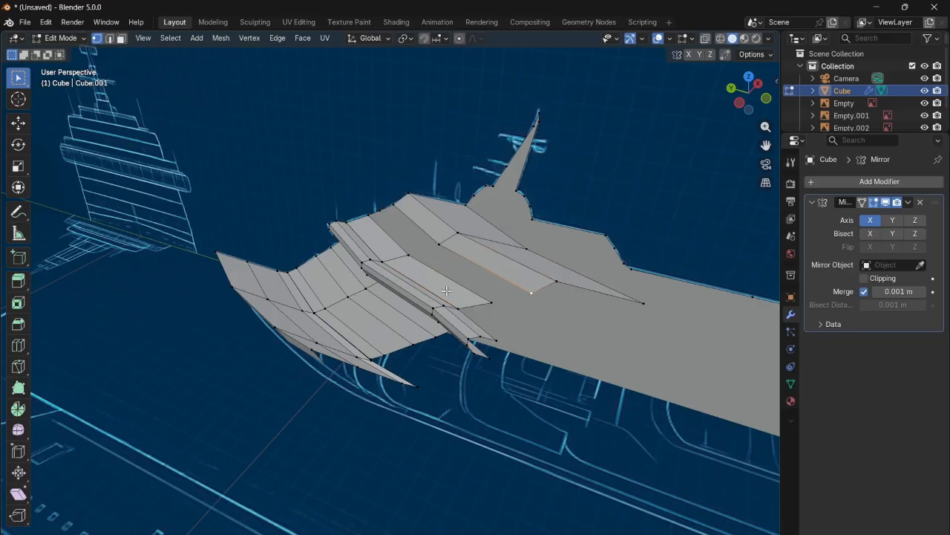
left_click(487, 303, "shift")
left_click(439, 243, "shift")
key("f")
left_click(588, 306)
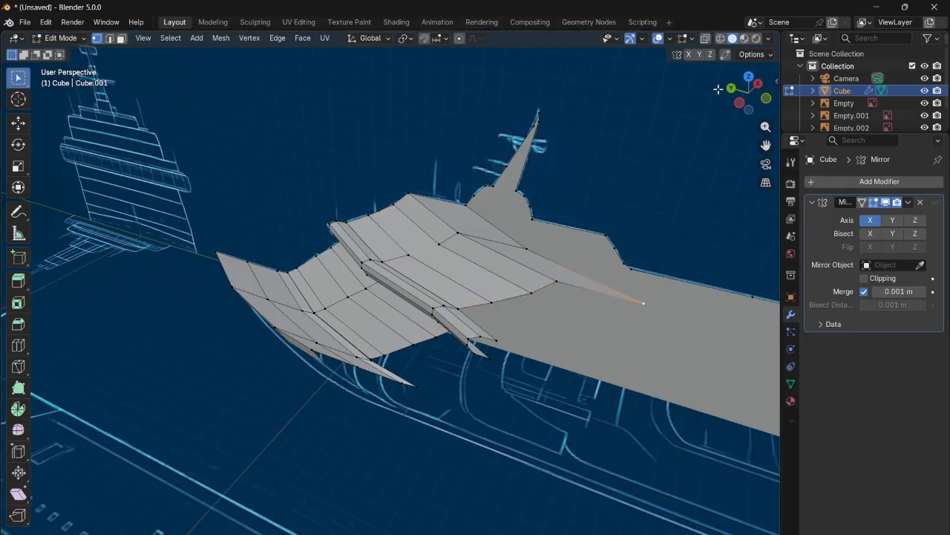
- Connect the filled face's two inner vertices with an edge where the first and second extruded segments meet
scroll(408, 256, "up", 4)
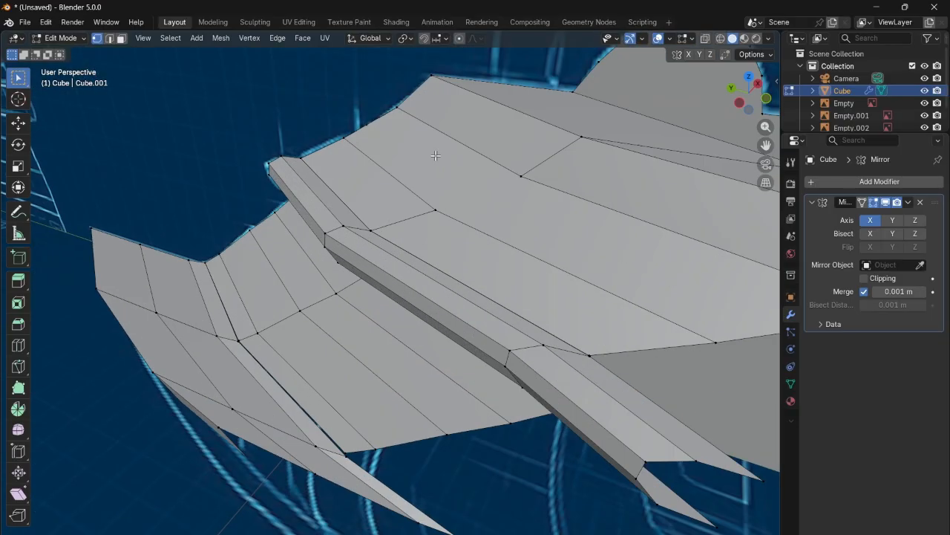
left_click(434, 209)
left_click(522, 176)
left_click(436, 212, "shift")
scroll(562, 172, "down", 3)
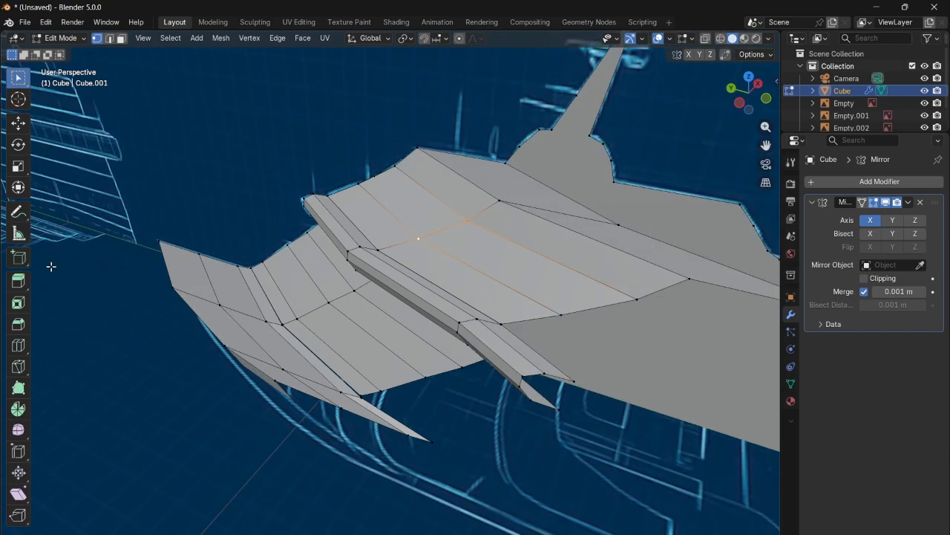
- Connect the profile vertices in front of and behind the funnel base with an edge across the center face
mouse_move(750, 84)
left_mouse_down()
mouse_move(739, 87)
mouse_move(749, 93)
left_mouse_up()
left_click_drag(751, 93, 924, 93)
scroll(501, 225, "up", 5)
left_click_drag(736, 90, 721, 147)
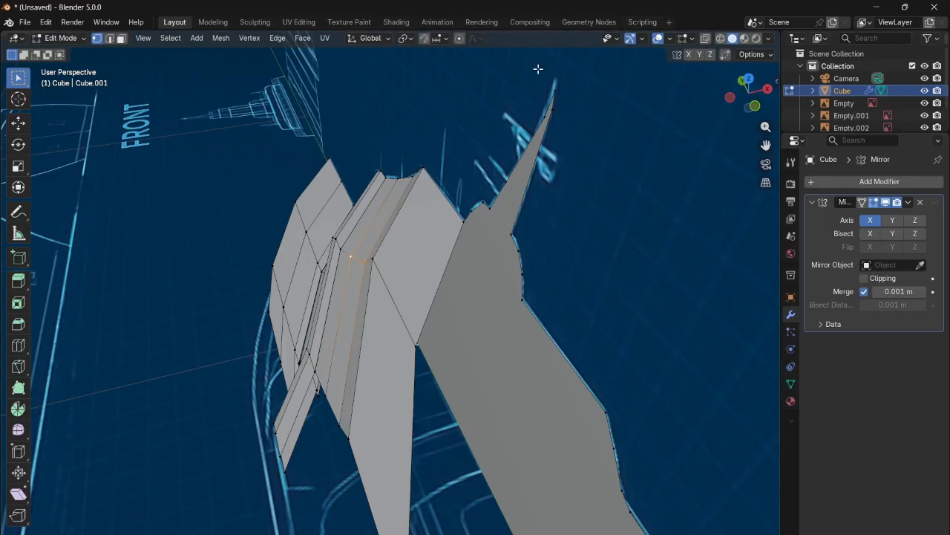
scroll(554, 110, "up", 3)
left_click(521, 176)
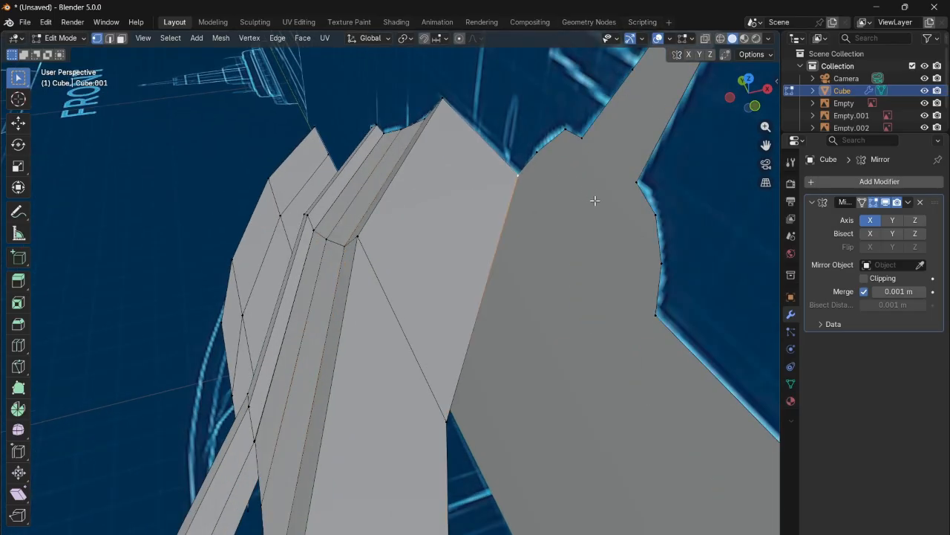
left_click(656, 312, "shift")
key("j")
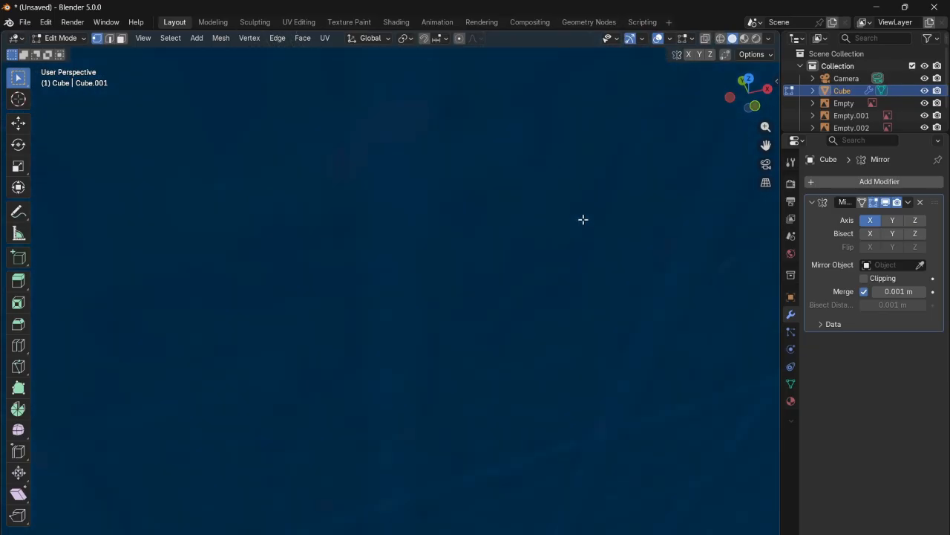
scroll(729, 147, "down", 4)
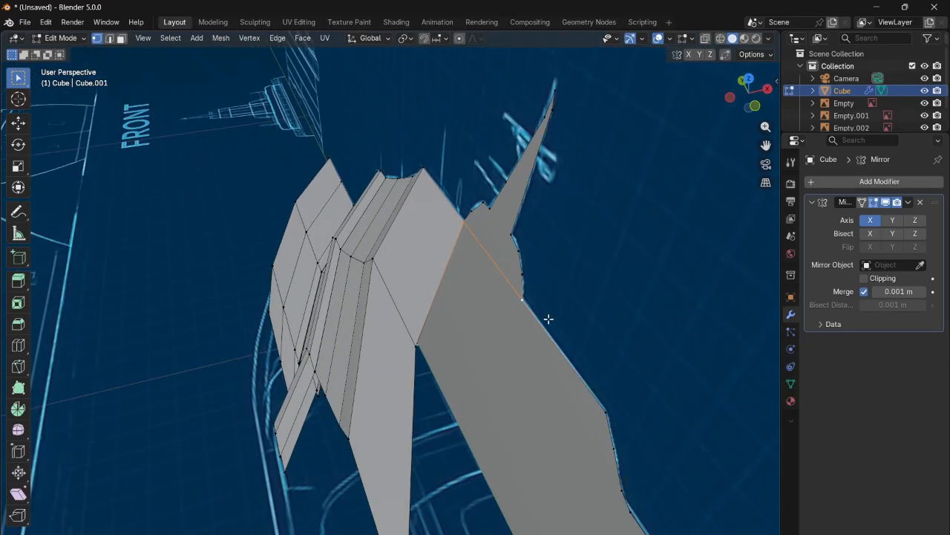
- Fill a triangular face between the front and rear funnel-base vertices and the port roof strip's outer vertex
left_click_drag(746, 87, 762, 97)
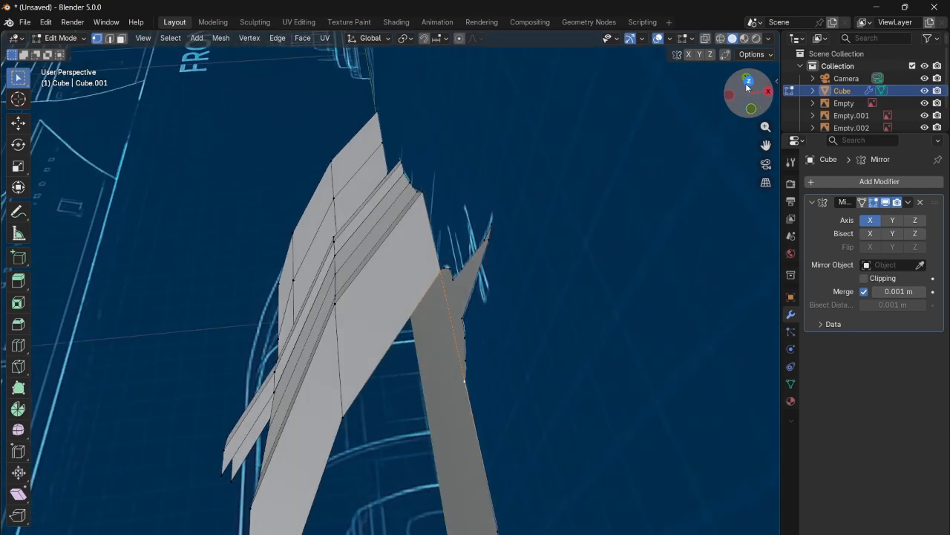
left_click(747, 83)
left_click_drag(769, 143, 473, 304)
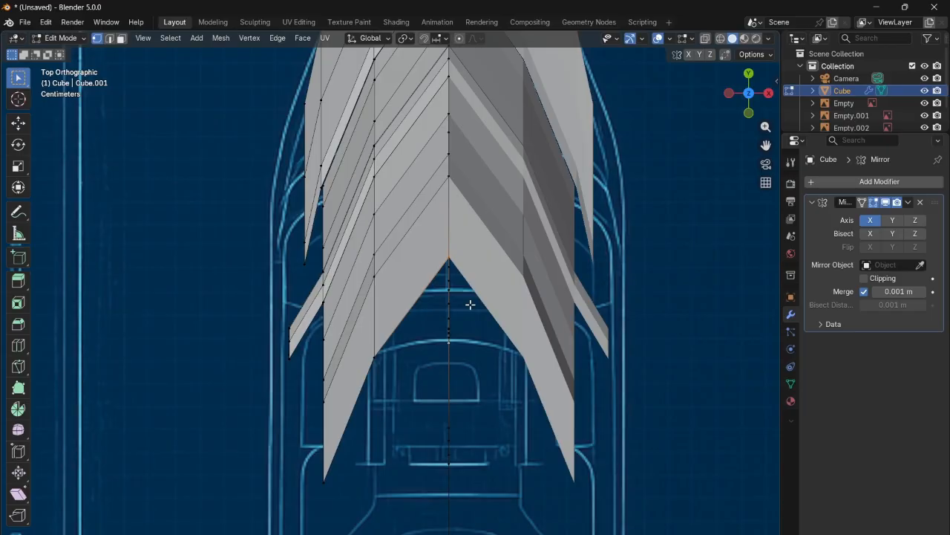
left_click_drag(750, 92, 680, 115)
left_click(377, 336, "alt")
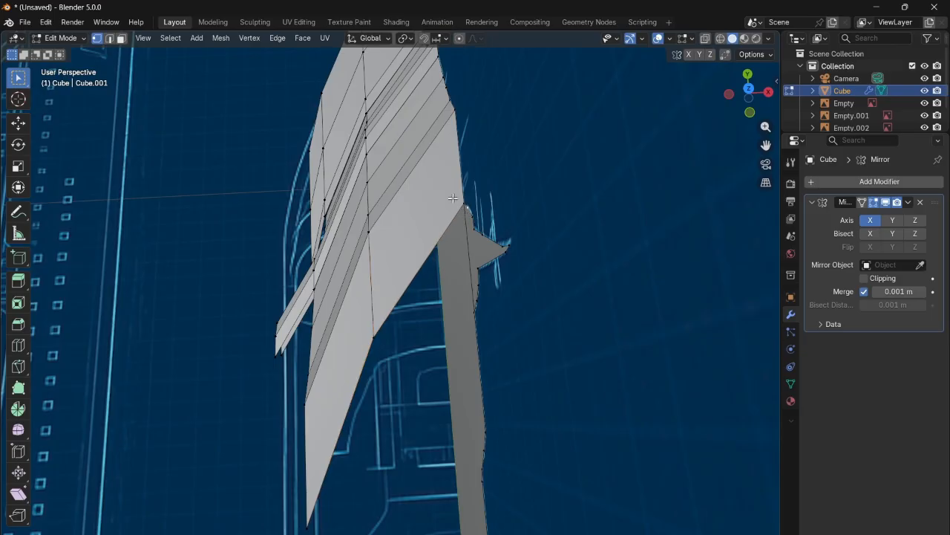
middle_click_drag(685, 104, 672, 113)
left_click(455, 164)
left_click(479, 244, "shift")
left_click(387, 278, "shift")
key("f")
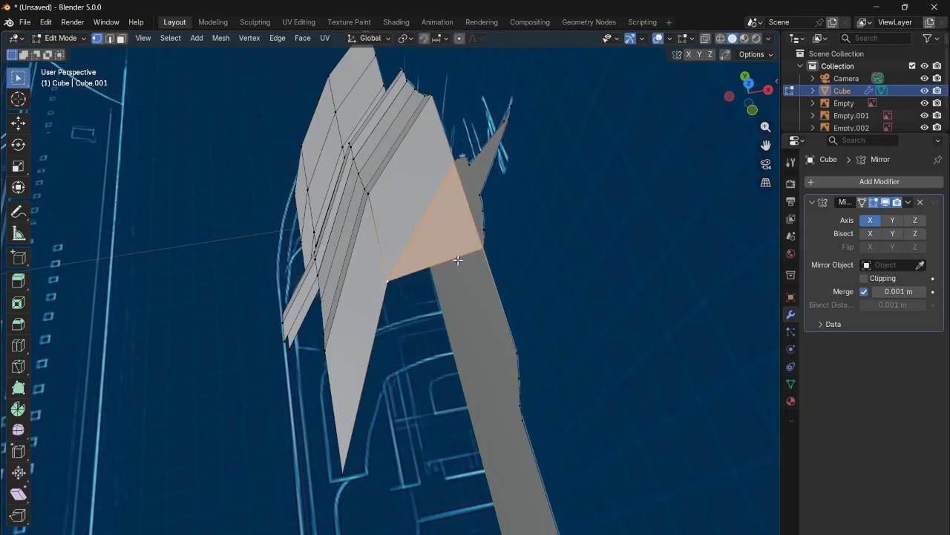
left_click(192, 304)
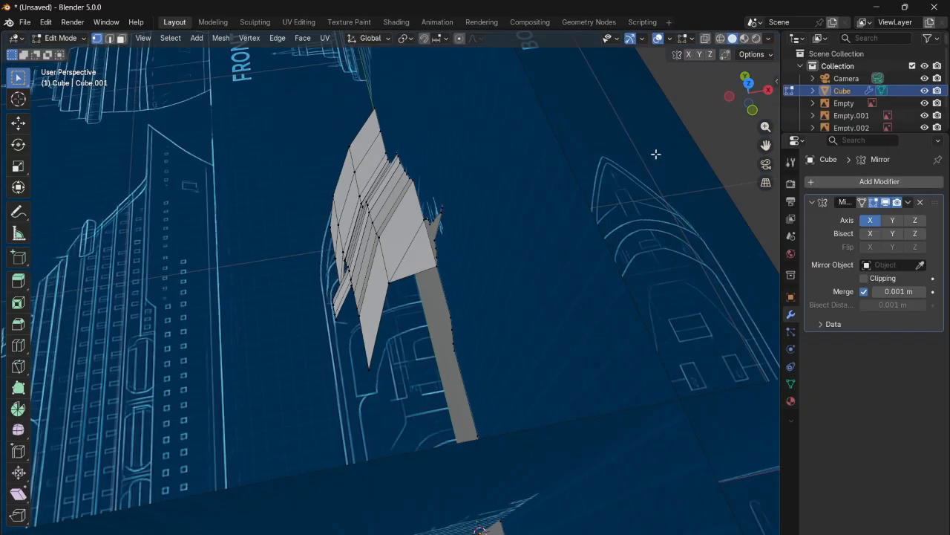
- Fill the roof face aft of the funnel between the new triangle's aft edge, the port strip's tip and the roof's aft profile corner
left_click(484, 248)
left_click(387, 281, "shift")
key("f")
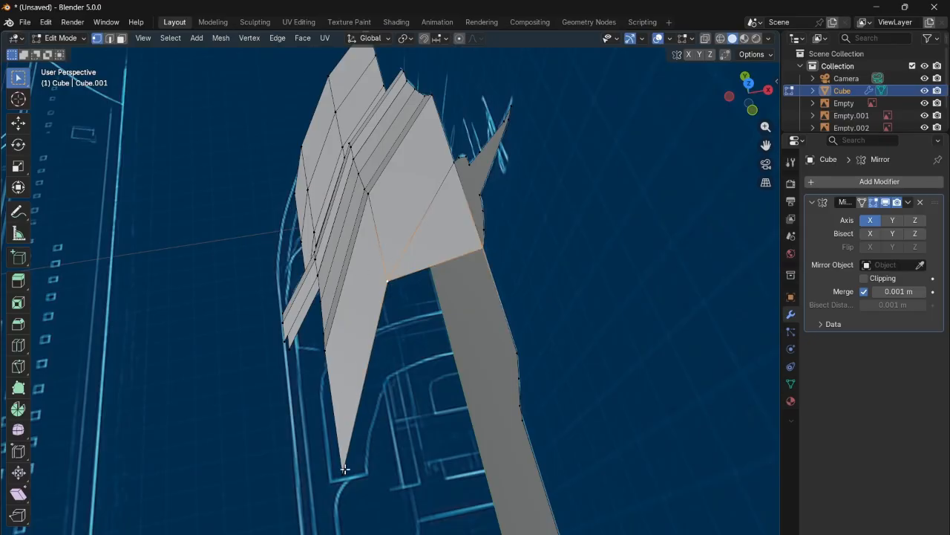
left_click_drag(760, 97, 641, 155)
left_click(576, 181)
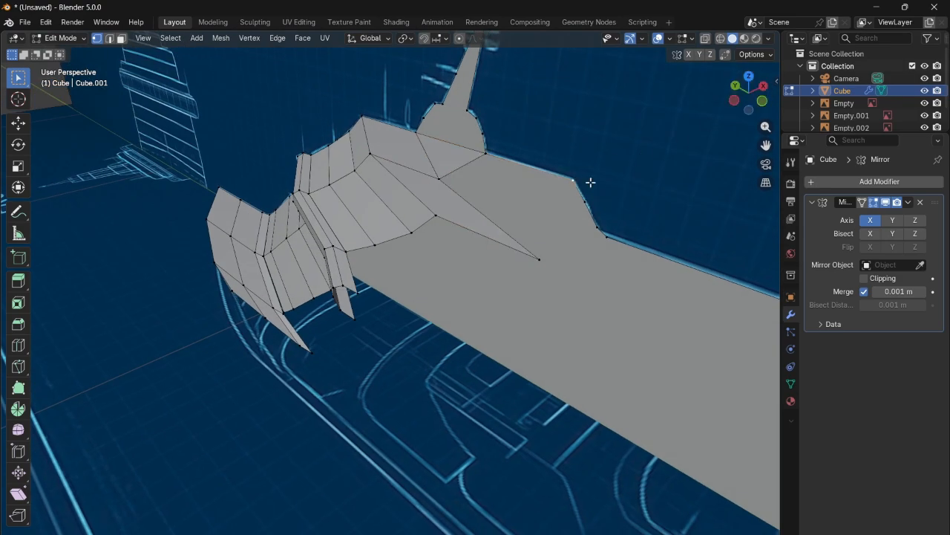
key("ctrl+z")
left_click(573, 181, "shift")
key("f")
- Move the roof's outer port corner vertex about 0.1 m forward along Y, level with the roof's aft profile corner
left_click_drag(746, 93, 677, 134)
left_click_drag(746, 95, 572, 141)
left_click_drag(749, 89, 746, 100)
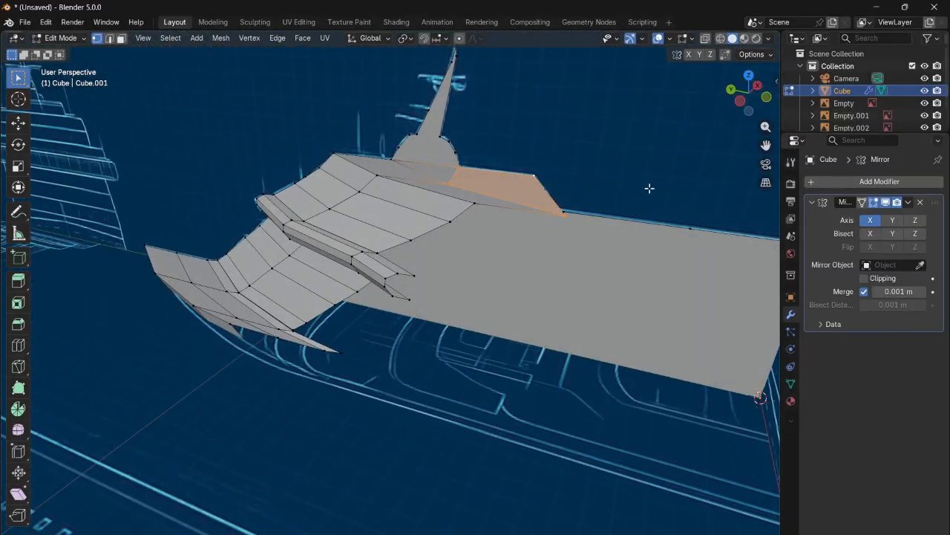
left_click_drag(767, 145, 699, 139)
left_click_drag(759, 85, 717, 129)
left_click_drag(749, 86, 750, 84)
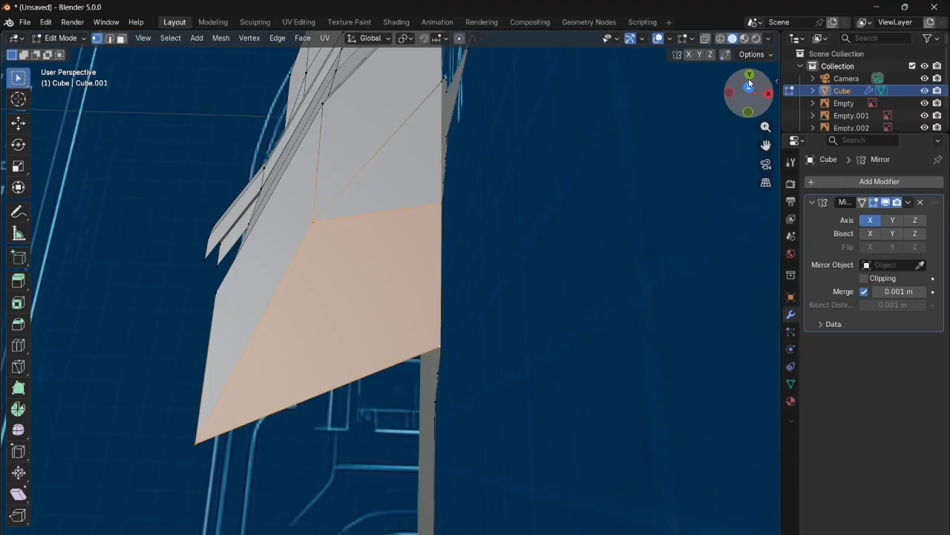
left_click(749, 86)
left_click(272, 445)
key("g")
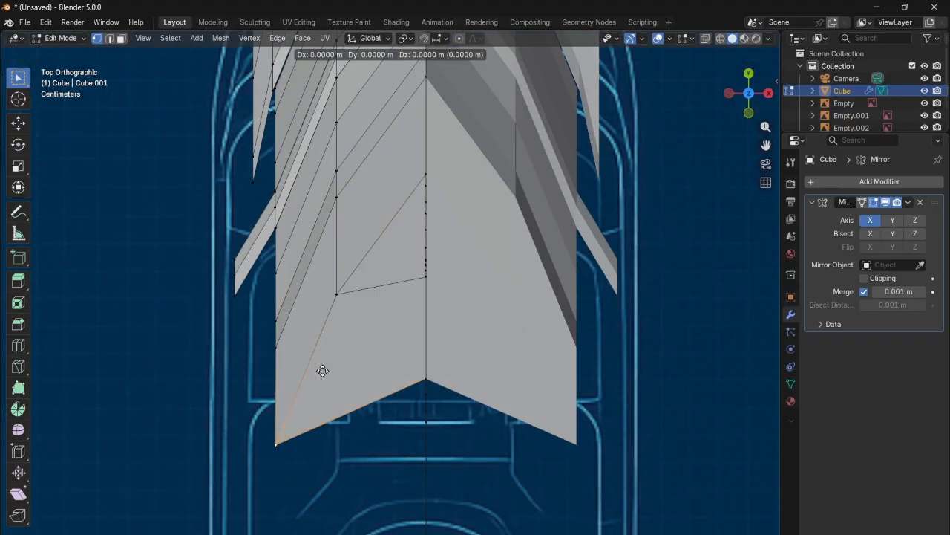
key("y")
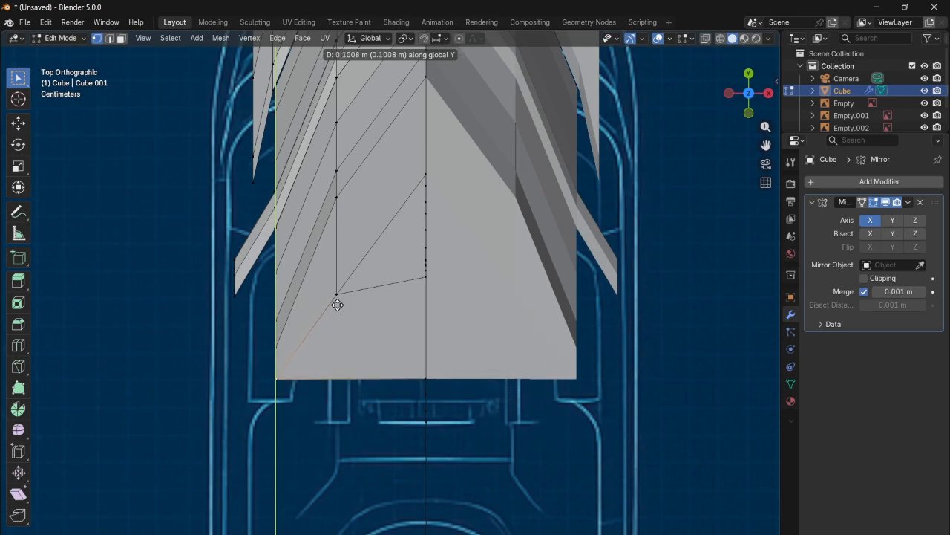
left_click(338, 304)
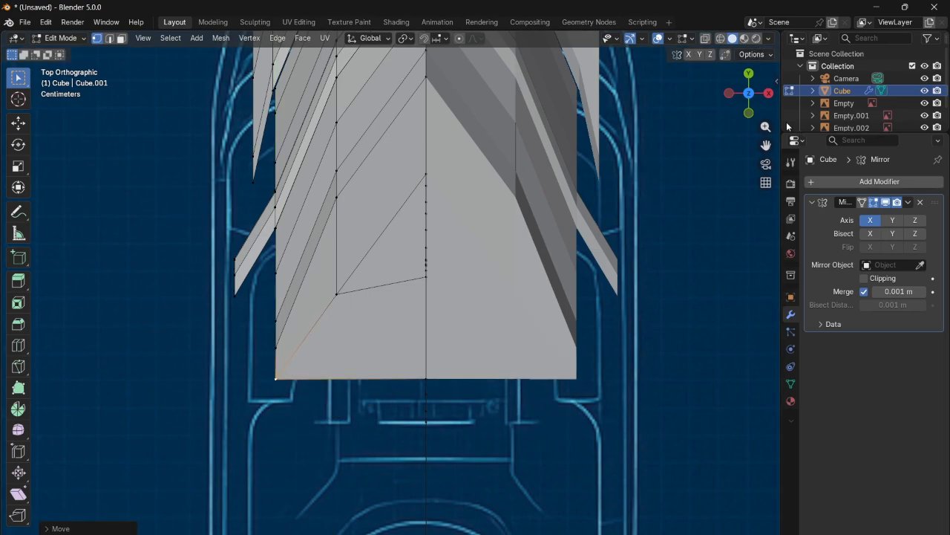
- Extrude the profile from the roof's aft corner down the slope and along the midship deck about 0.23 m outward to port along X
mouse_move(747, 93)
left_mouse_down()
mouse_move(742, 104)
mouse_move(776, 112)
mouse_move(757, 90)
mouse_move(765, 108)
mouse_move(752, 61)
mouse_move(728, 117)
mouse_move(700, 121)
mouse_move(741, 71)
mouse_move(742, 96)
mouse_move(739, 89)
left_mouse_up()
scroll(724, 97, "down", 3)
scroll(743, 96, "up", 3)
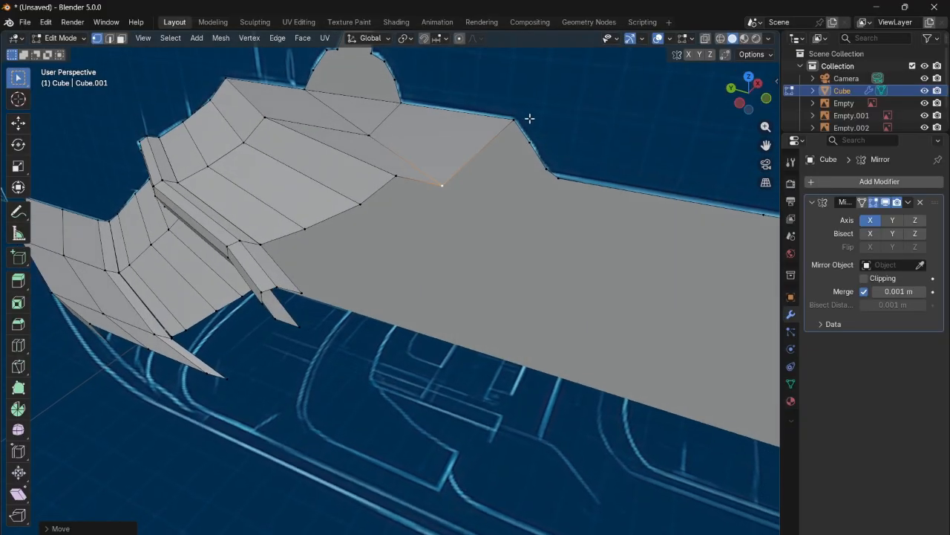
left_click(538, 151, "shift")
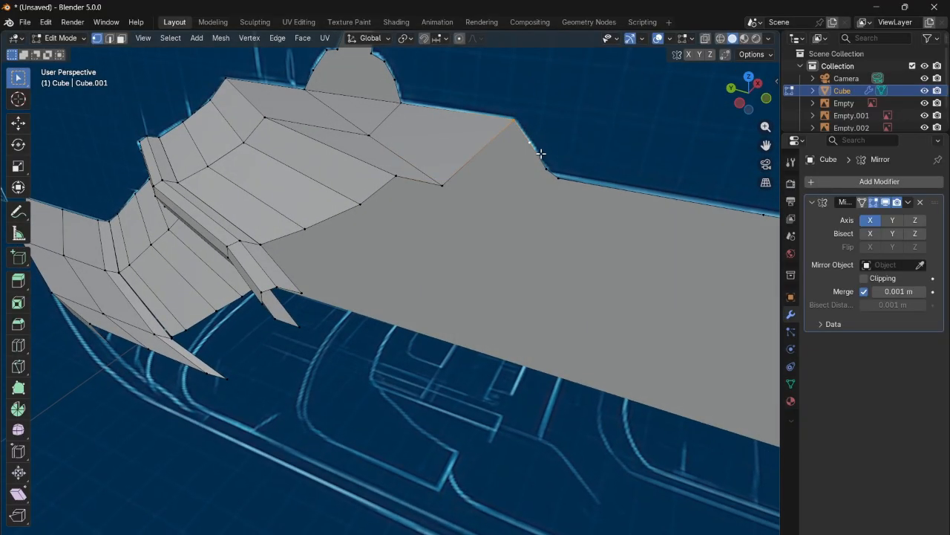
left_click(561, 177, "shift")
scroll(634, 151, "down", 3)
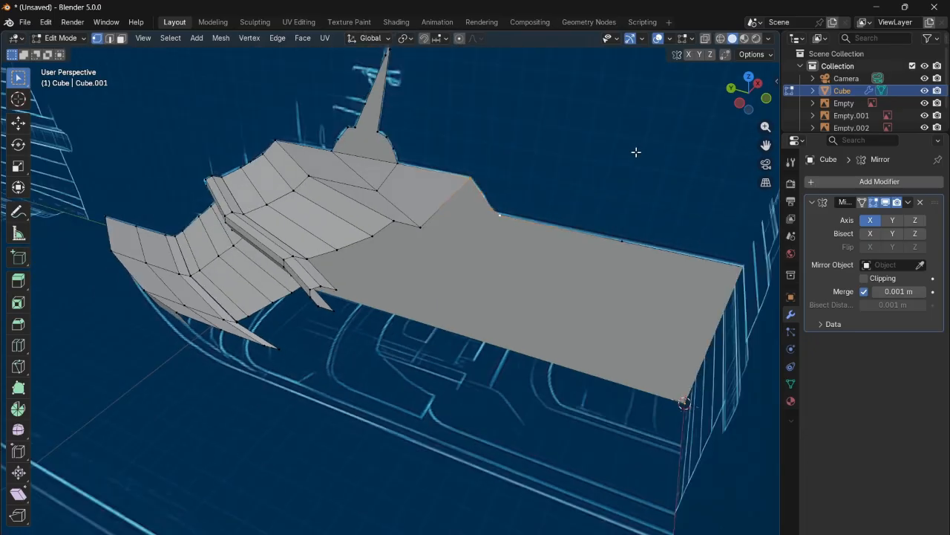
left_click_drag(766, 146, 738, 147)
middle_click_drag(767, 146, 565, 193)
left_click(448, 221, "shift")
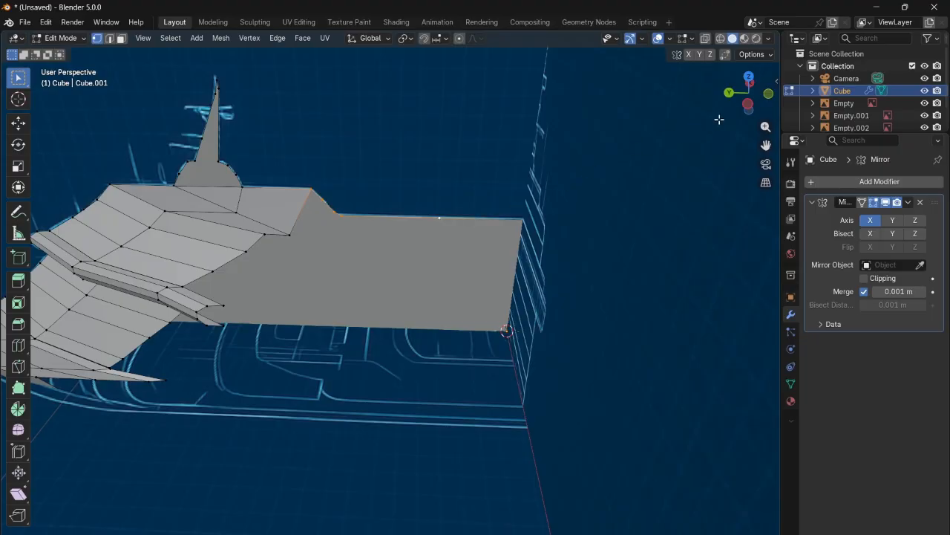
left_click_drag(747, 92, 683, 139)
left_click(476, 246, "shift")
left_click(588, 297, "shift")
left_click_drag(746, 93, 747, 87)
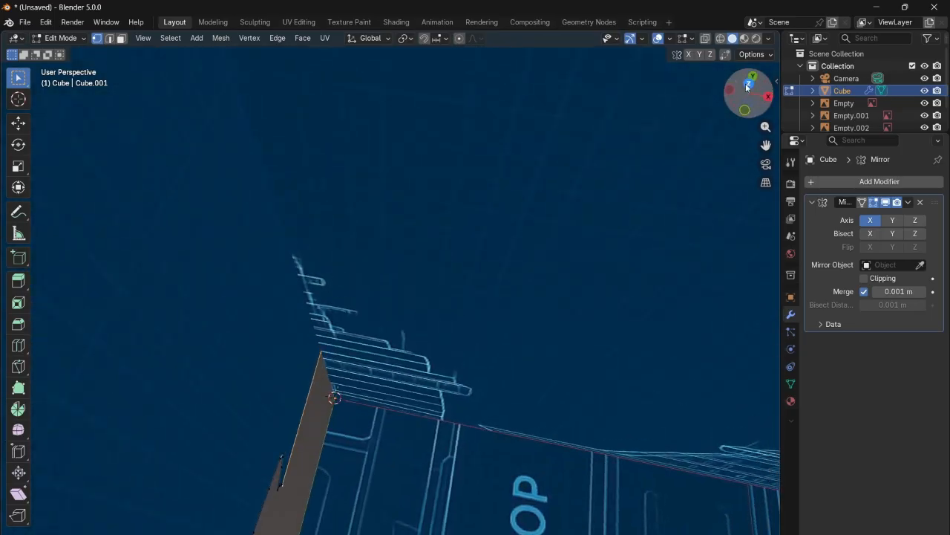
left_click(747, 87)
left_click_drag(768, 148, 798, 97)
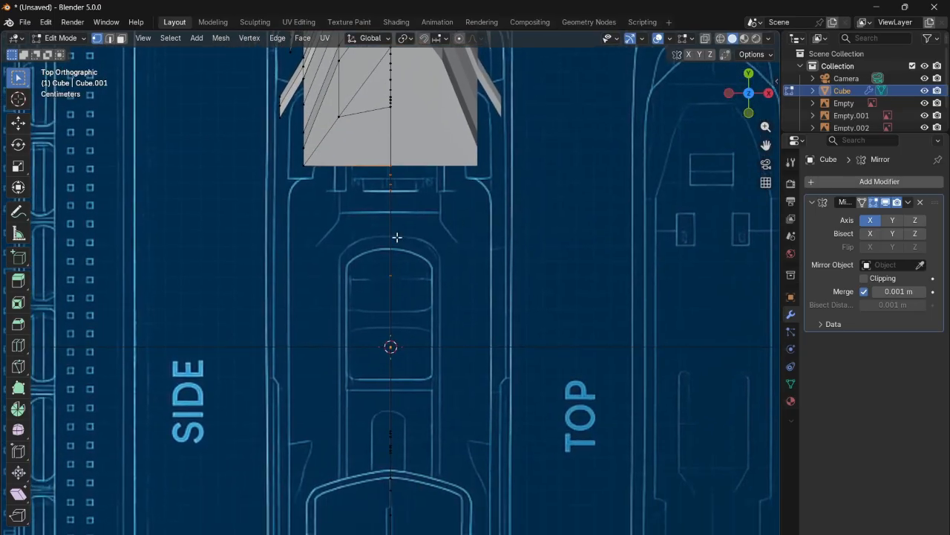
key("g")
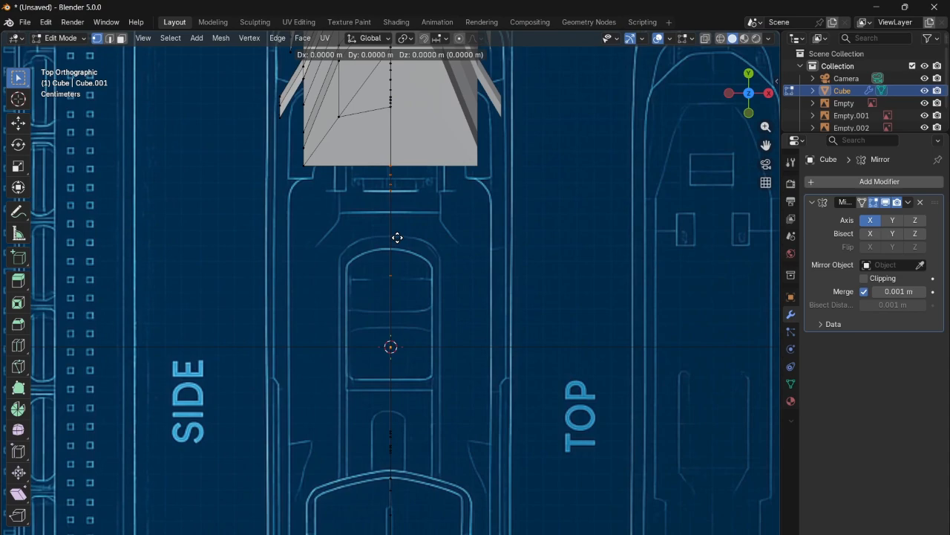
key("x")
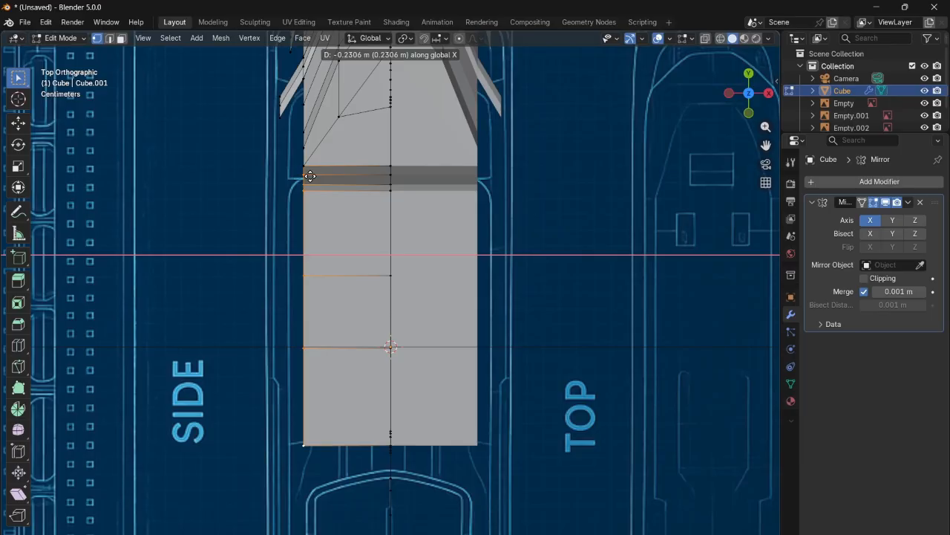
left_click(311, 176)
- Connect the vertex under the large aft funnel's forward overhang to a vertex on its aft side with an edge across the center face
left_click_drag(746, 95, 202, 251)
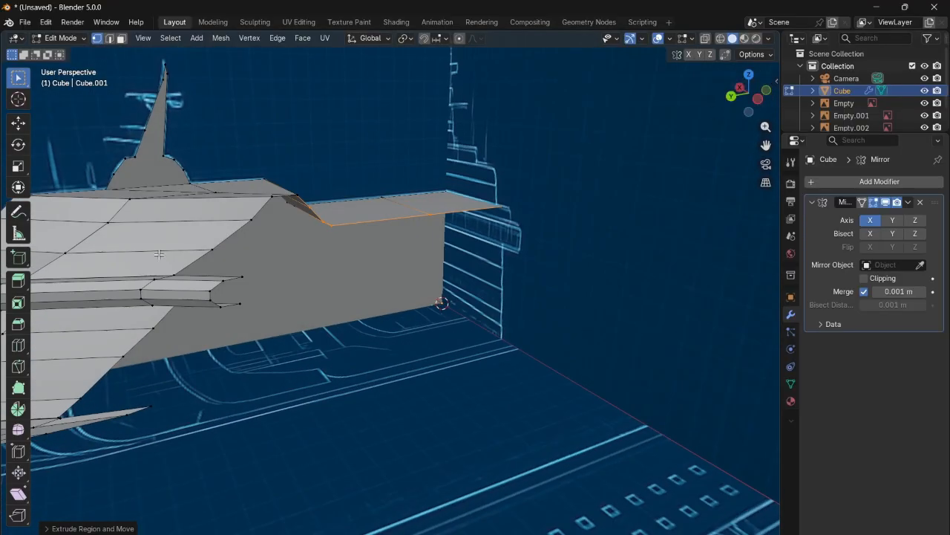
left_click_drag(746, 95, 535, 204)
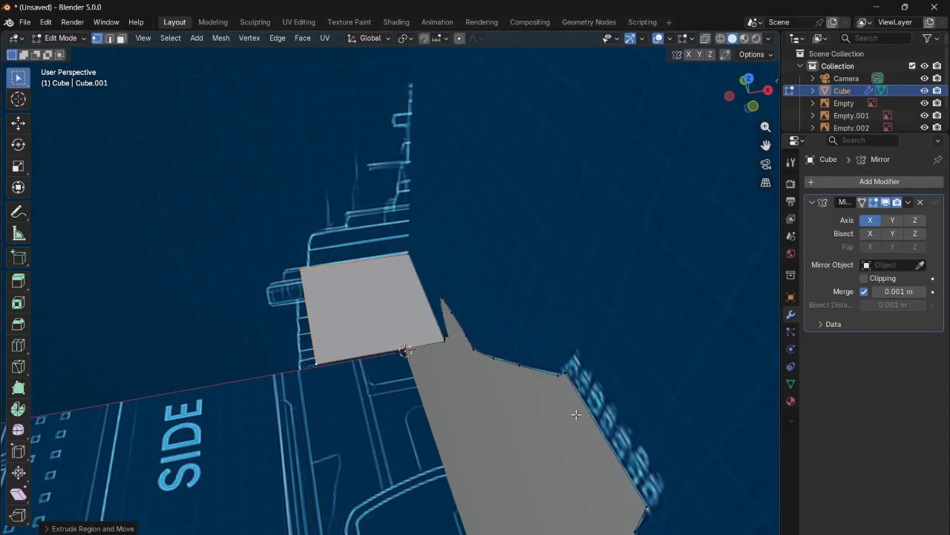
left_click_drag(748, 93, 713, 111)
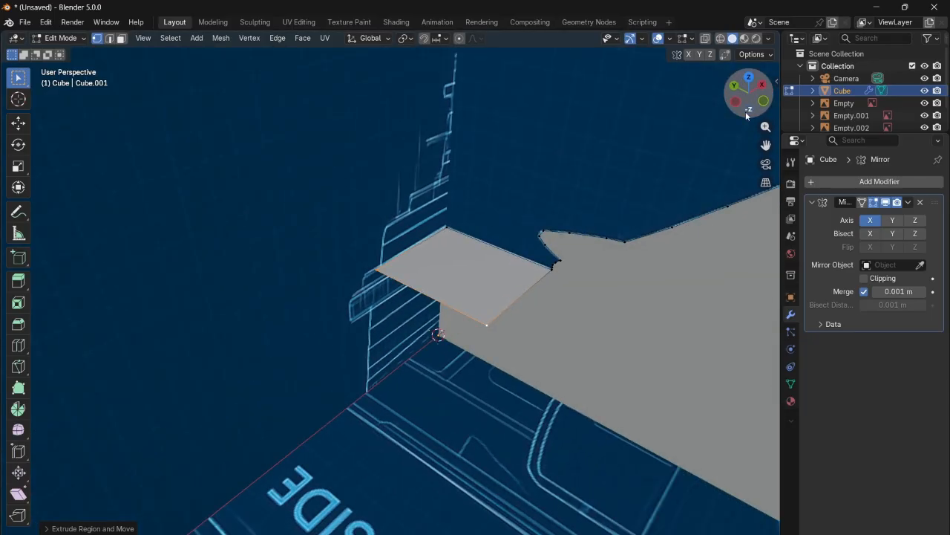
left_click_drag(766, 144, 675, 118)
left_click_drag(749, 93, 727, 100)
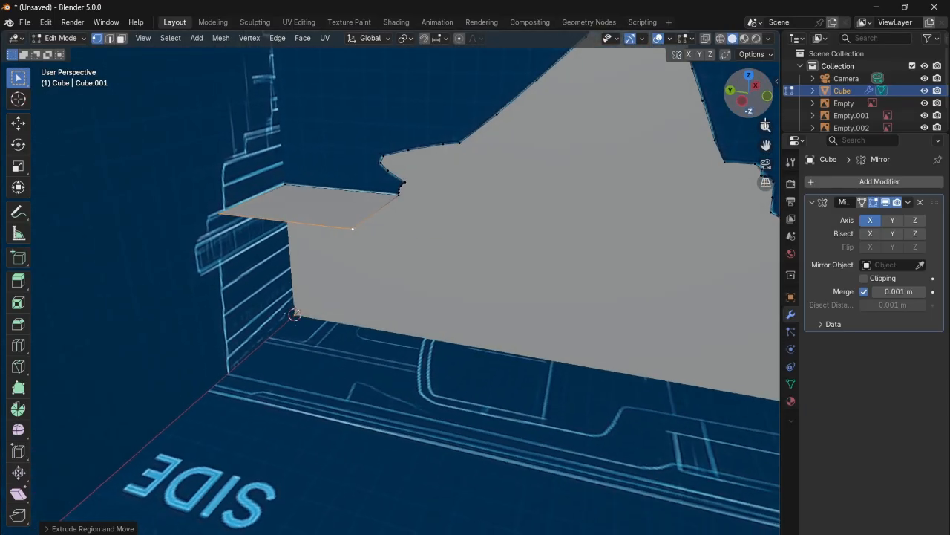
left_click_drag(766, 144, 787, 171)
scroll(626, 185, "down", 4)
scroll(460, 237, "up", 4)
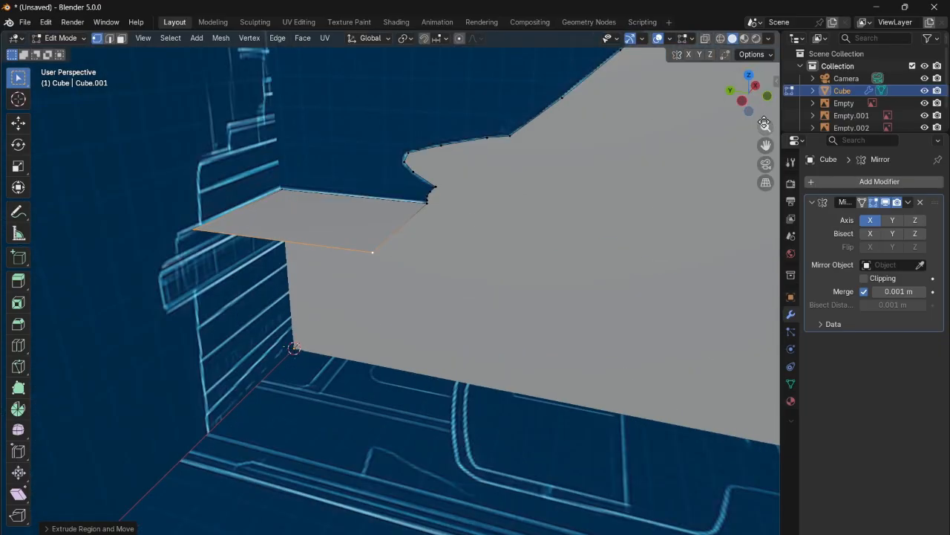
left_click(513, 213)
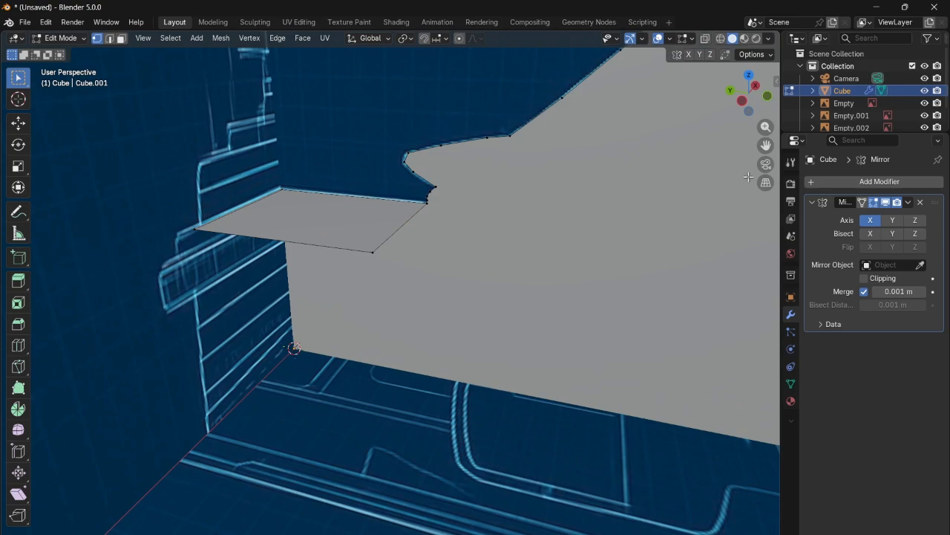
left_click_drag(770, 143, 197, 412)
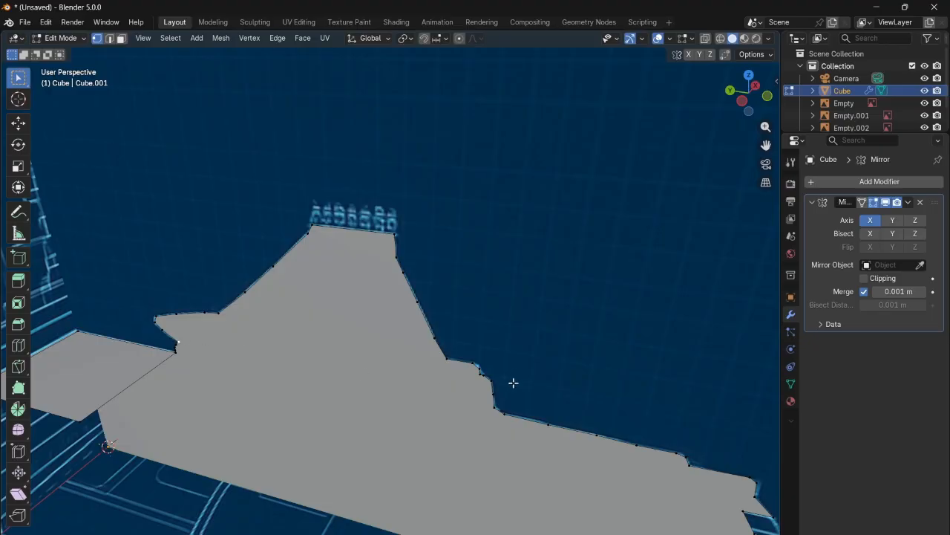
left_click(744, 102)
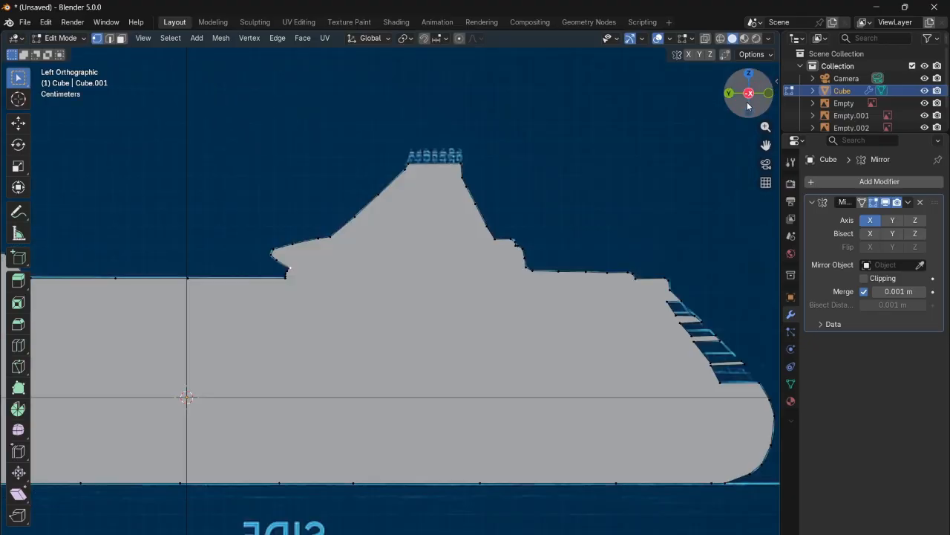
scroll(525, 251, "up", 2)
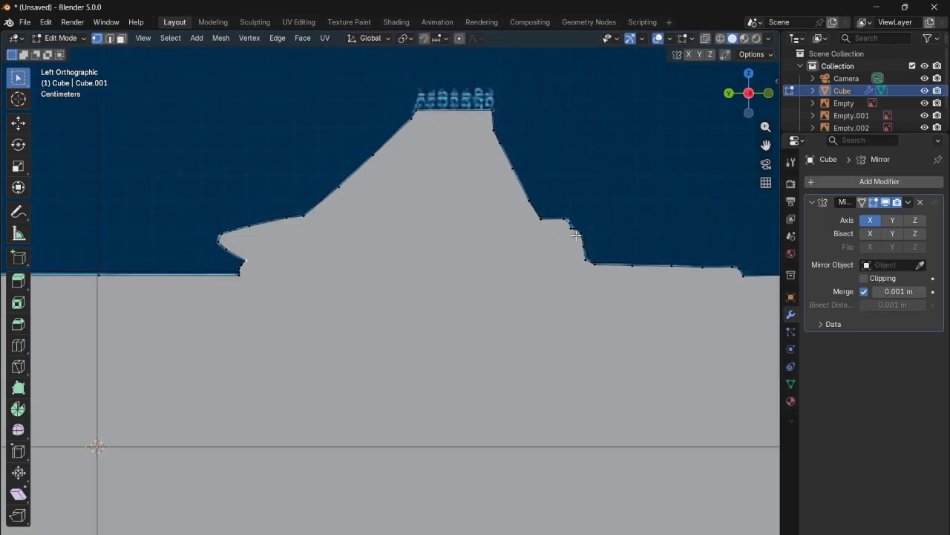
key("j")
left_click_drag(749, 96, 703, 122)
scroll(703, 123, "down", 2)
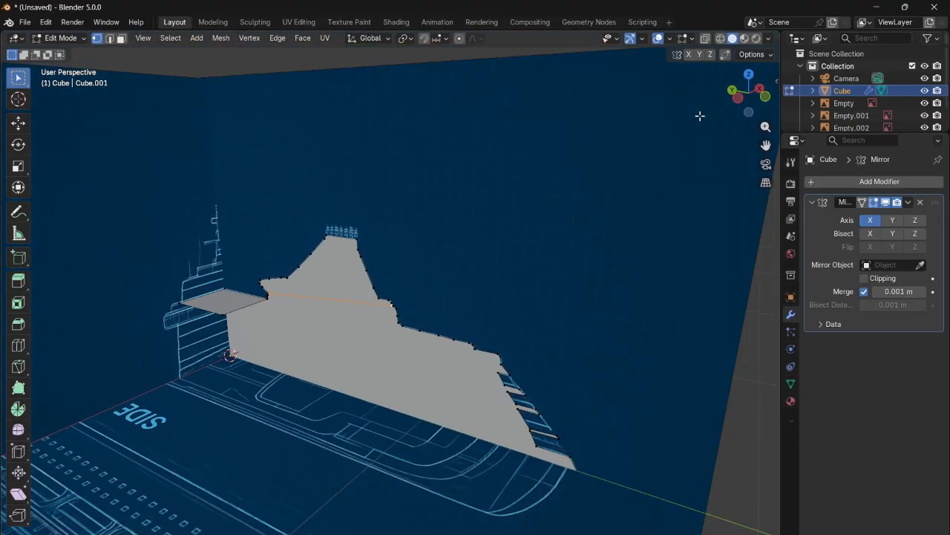
scroll(706, 117, "up", 4)
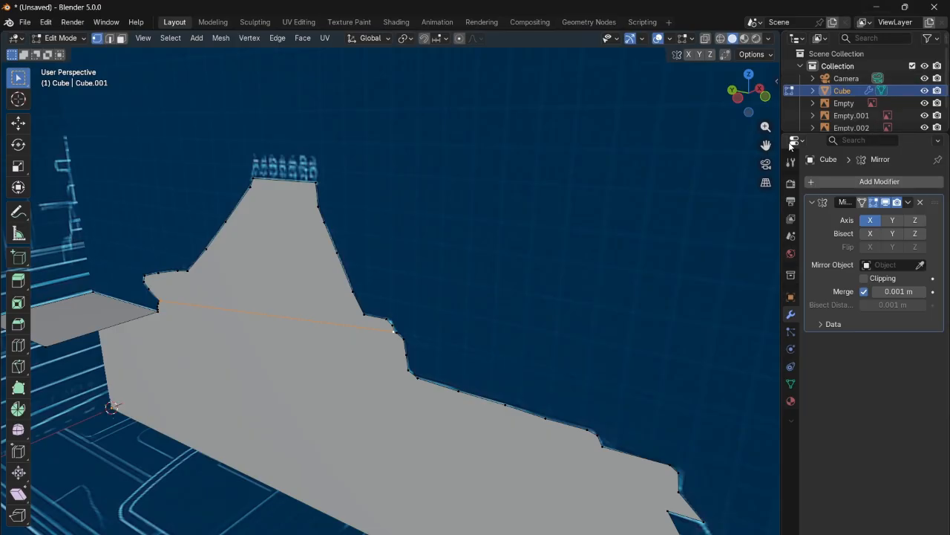
- Try to lower the connecting edge beneath the aft funnel by about 0.004 m along Z
left_click(740, 100)
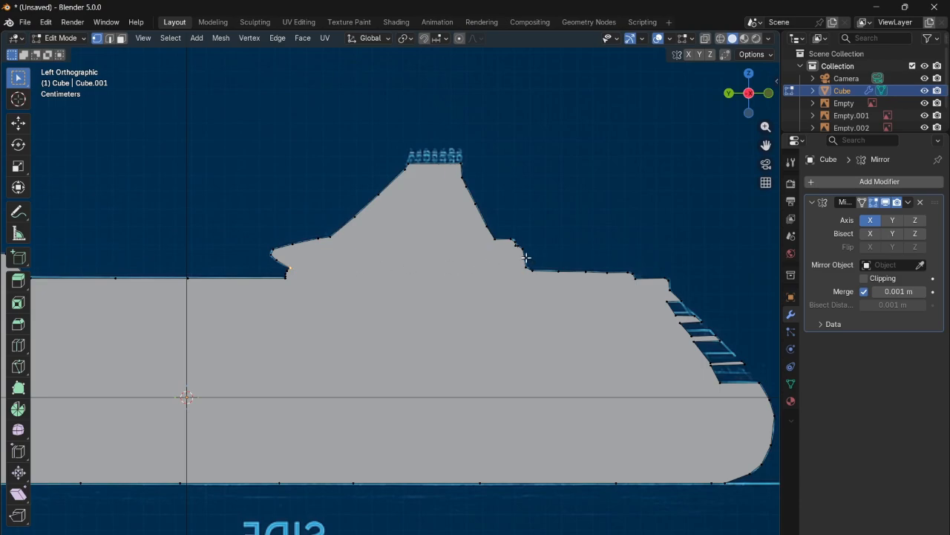
scroll(525, 262, "down", 1)
scroll(533, 248, "up", 2)
key("g")
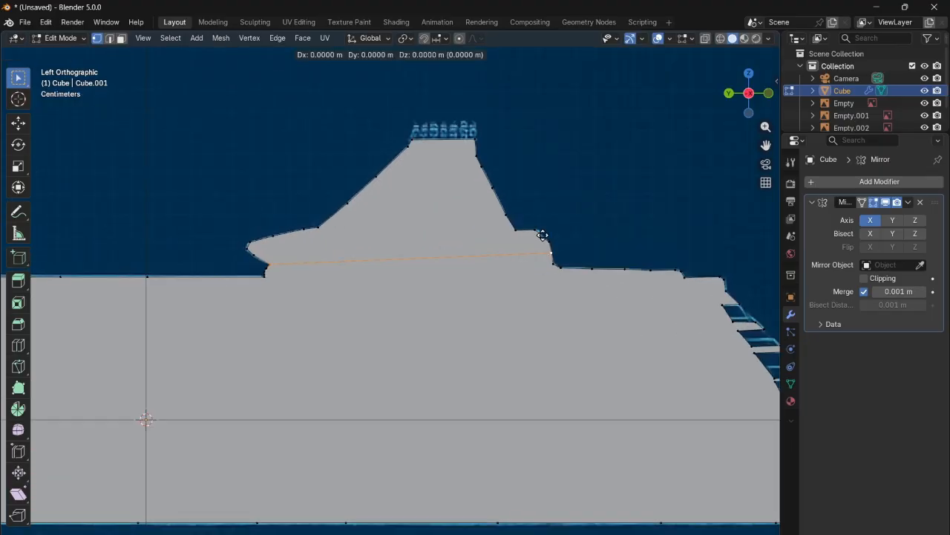
key("z")
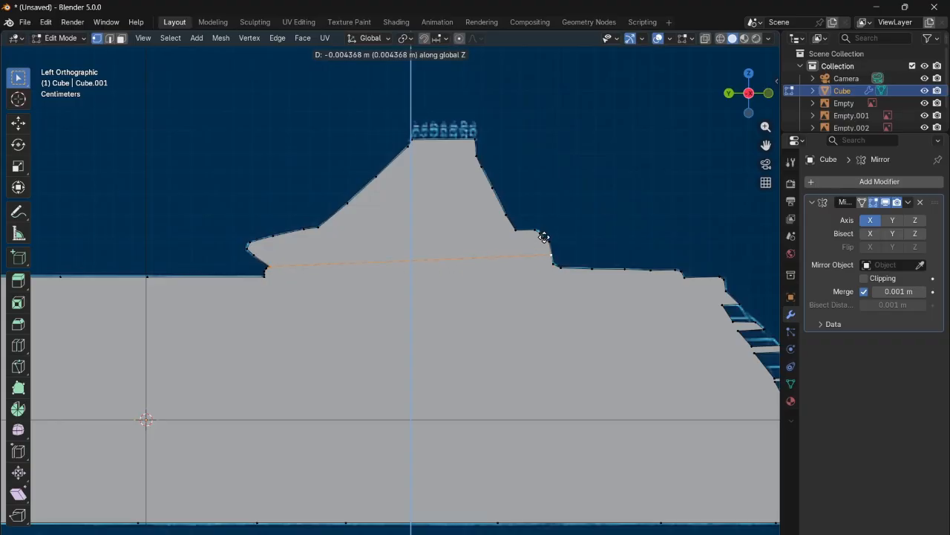
left_click(545, 236)
key("ctrl+z")
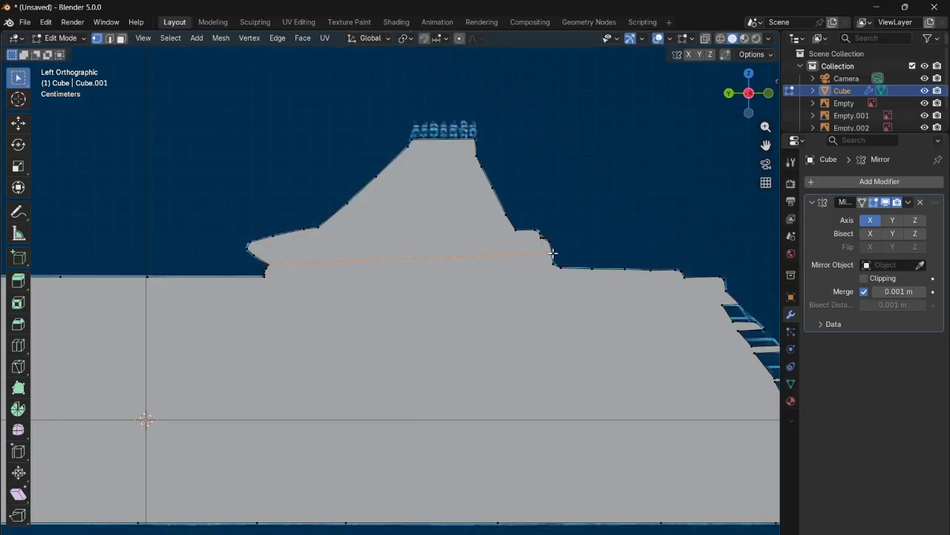
- Connect the vertex under the funnel's forward overhang to the lower profile vertex at its aft base with a level edge across the center face
key("g")
key("z")
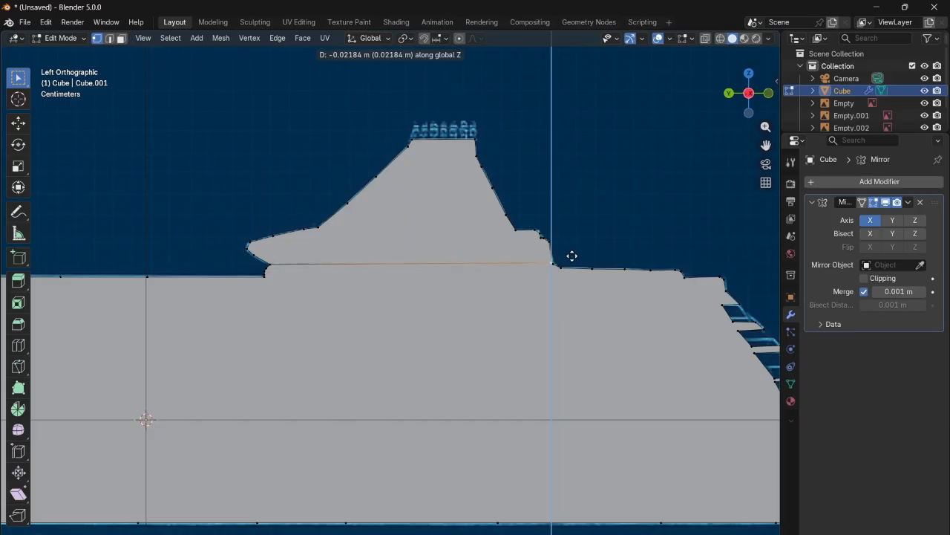
left_click(572, 256)
key("ctrl+z")
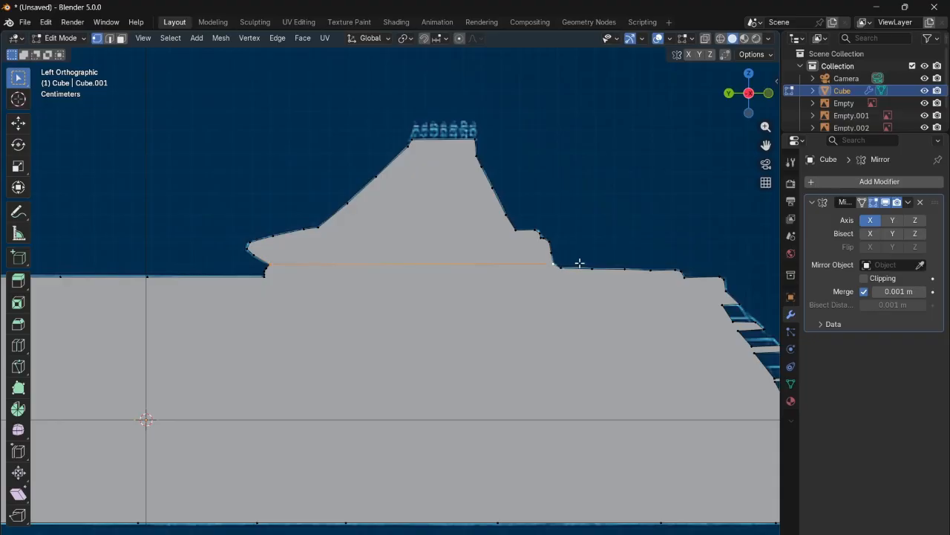
scroll(479, 291, "down", 2)
scroll(437, 283, "up", 4)
scroll(372, 282, "down", 5)
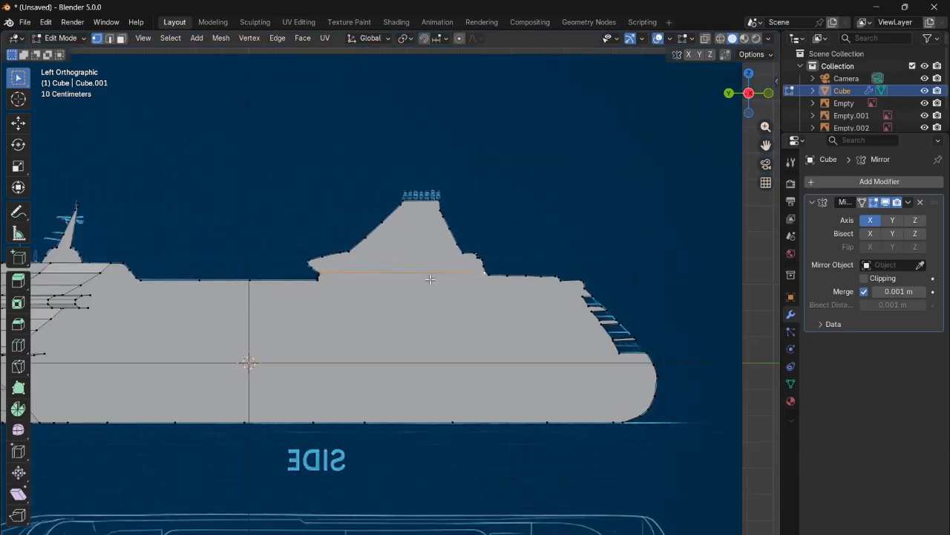
- Extrude the level edge beneath the funnel and the deck profile behind it outward to port, in line with the midship deck's outer edge
left_click_drag(770, 110, 770, 65)
scroll(727, 103, "down", 5)
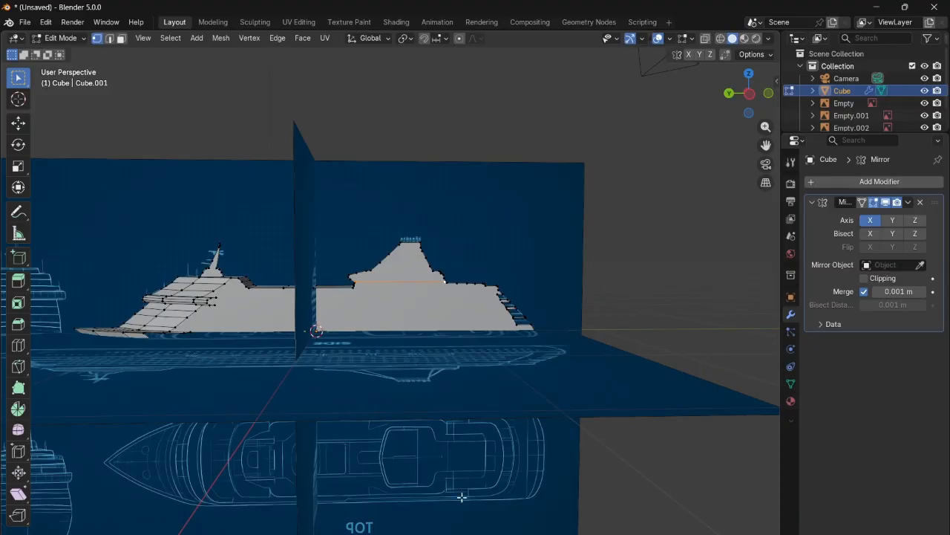
left_click_drag(738, 92, 704, 113)
scroll(291, 362, "up", 4)
left_click(439, 372, "shift")
left_click(462, 378, "shift")
left_click(482, 386, "shift")
key("KP_7")
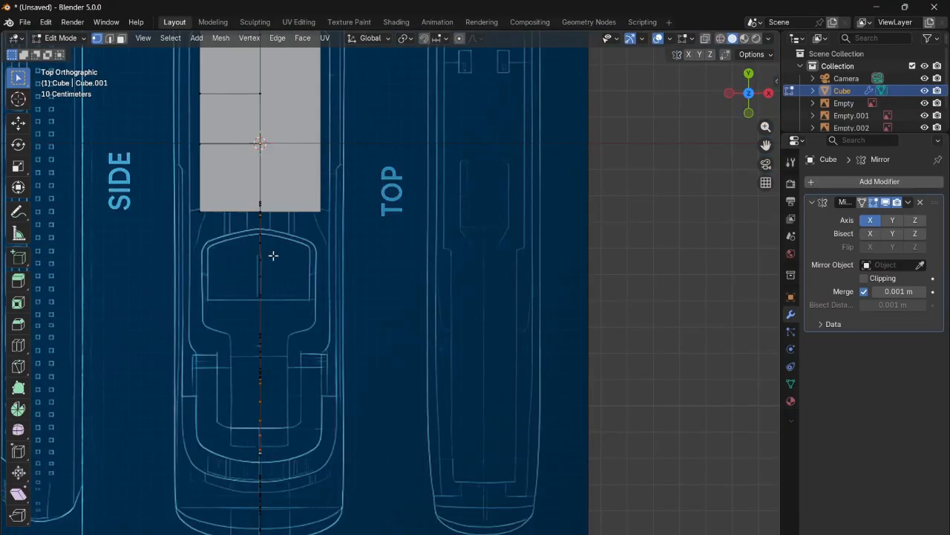
key("e")
key("y")
left_click(212, 264)
middle_click_drag(213, 264, 312, 334)
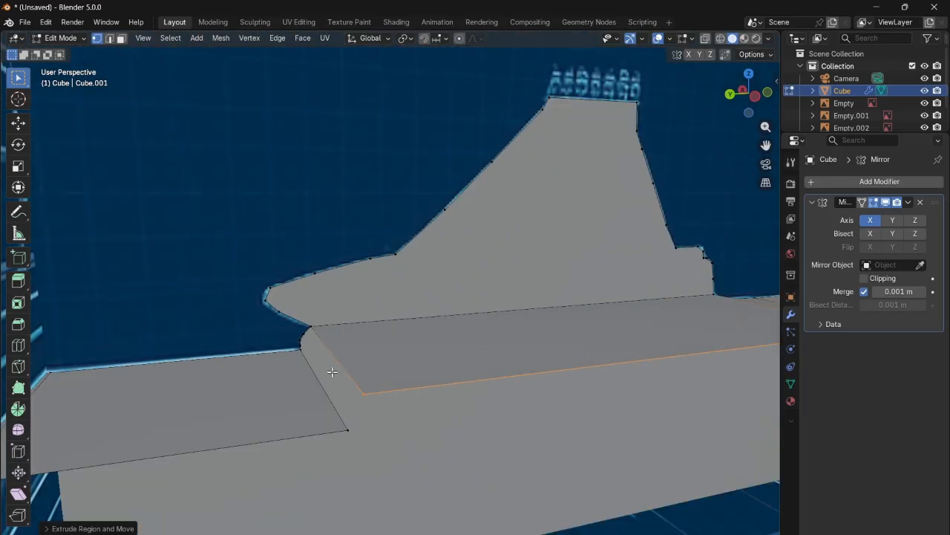
- Extrude the stepped stern profile behind the aft deck outward to port in two successive sections, the first about 0.16 m wide
scroll(386, 387, "up", 3)
scroll(386, 388, "down", 6)
left_click(580, 223)
left_click_drag(759, 94, 721, 116)
scroll(387, 297, "down", 6)
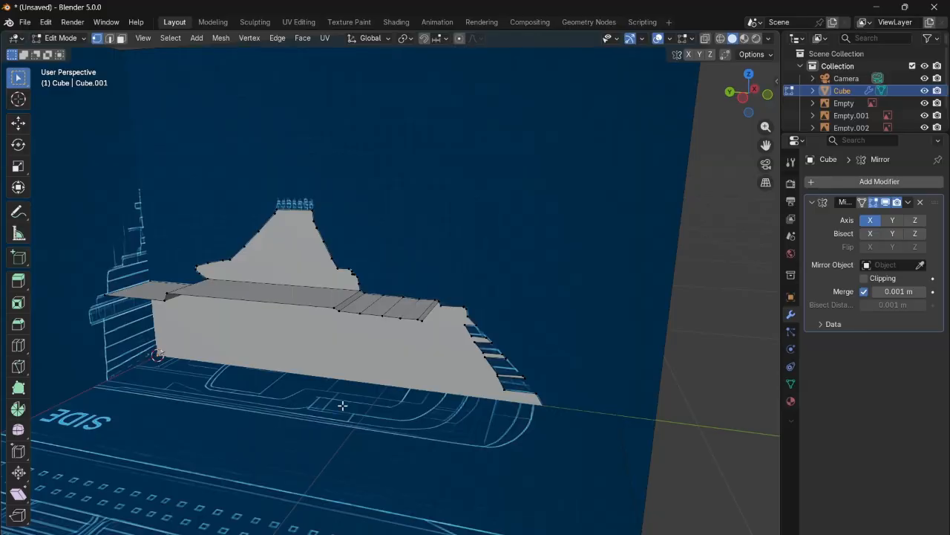
middle_click_drag(579, 269, 638, 171)
scroll(519, 276, "up", 6)
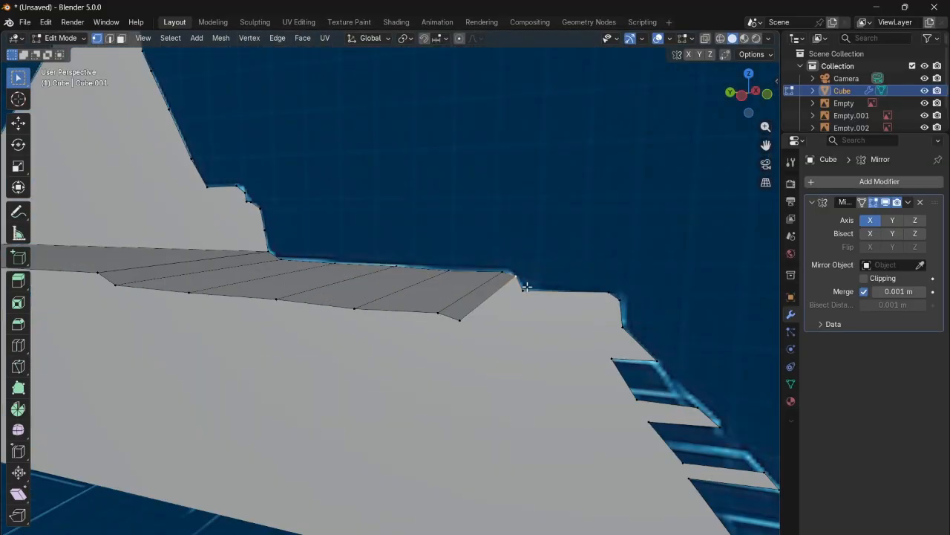
middle_click_drag(653, 350, 435, 132)
middle_click_drag(495, 263, 520, 269)
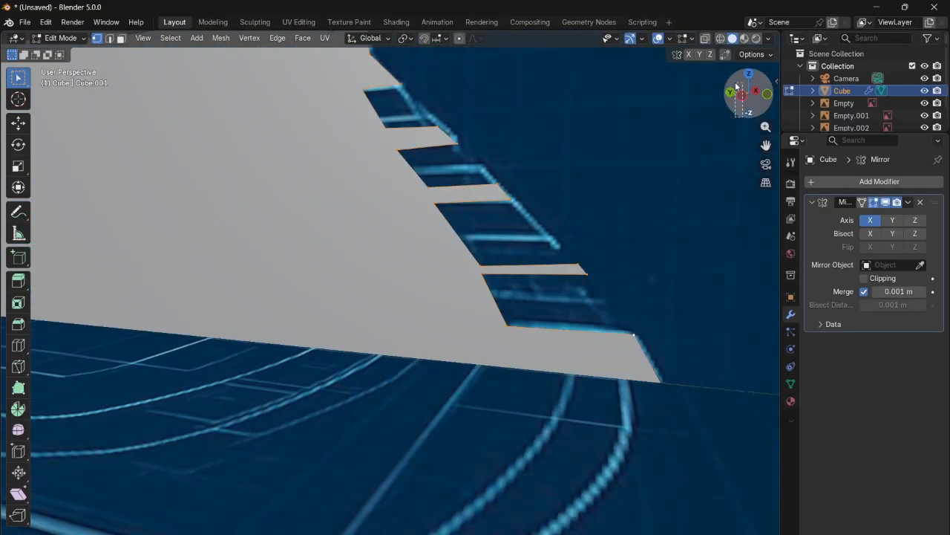
key("ctrl+KP_3")
key("KP_7")
middle_click_drag(131, 315, 296, 298, "shift")
key("e")
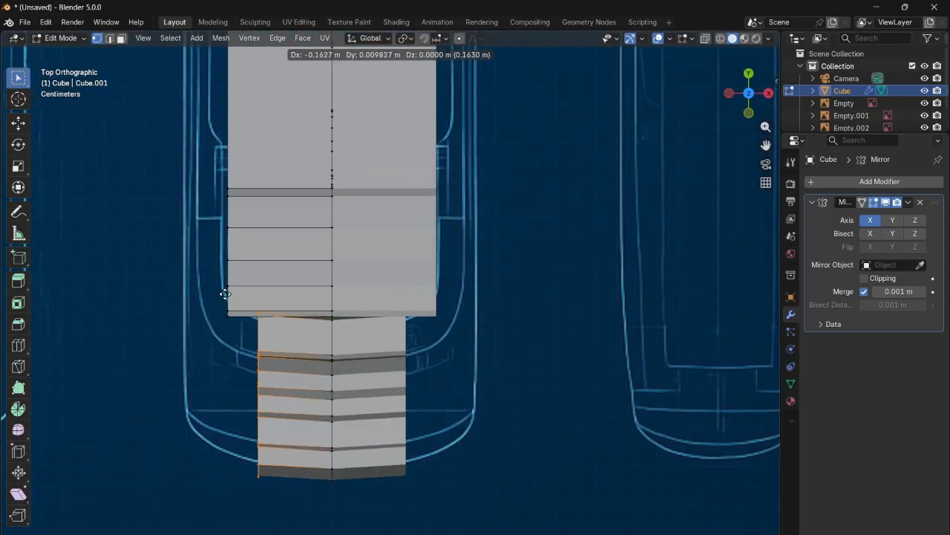
left_click(220, 279)
key("e")
left_click(193, 269)
- Move the two vertices between the stern sections at the step behind the aft deck along Y, finishing with a shift of about 0.007 m aft
middle_click_drag(192, 269, 202, 200)
left_click_drag(748, 93, 706, 91)
middle_click_drag(706, 91, 668, 67)
scroll(461, 185, "up", 6)
left_click(291, 164)
left_click(309, 196, "shift")
key("g")
key("y")
left_click(526, 199)
middle_click_drag(527, 199, 705, 216)
key("ctrl+z")
key("g")
key("y")
left_click(415, 176)
middle_click_drag(415, 175, 476, 199)
key("g")
key("y")
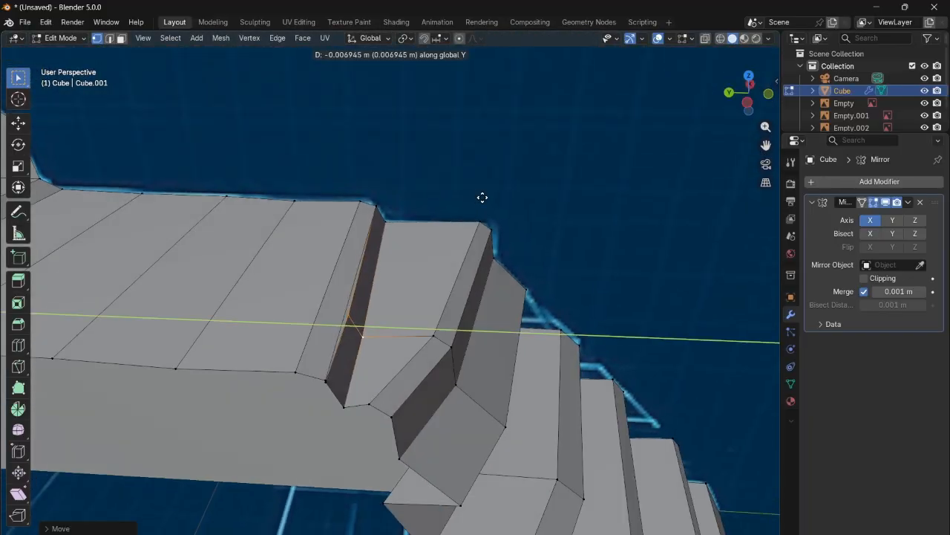
left_click(480, 197)
scroll(479, 198, "down", 8)
left_click_drag(750, 97, 690, 67)
mouse_move(653, 172)
left_mouse_down()
mouse_move(650, 134)
mouse_move(652, 179)
left_mouse_up()
scroll(333, 369, "down", 4)
scroll(445, 223, "up", 4)
left_click_drag(751, 92, 690, 117)
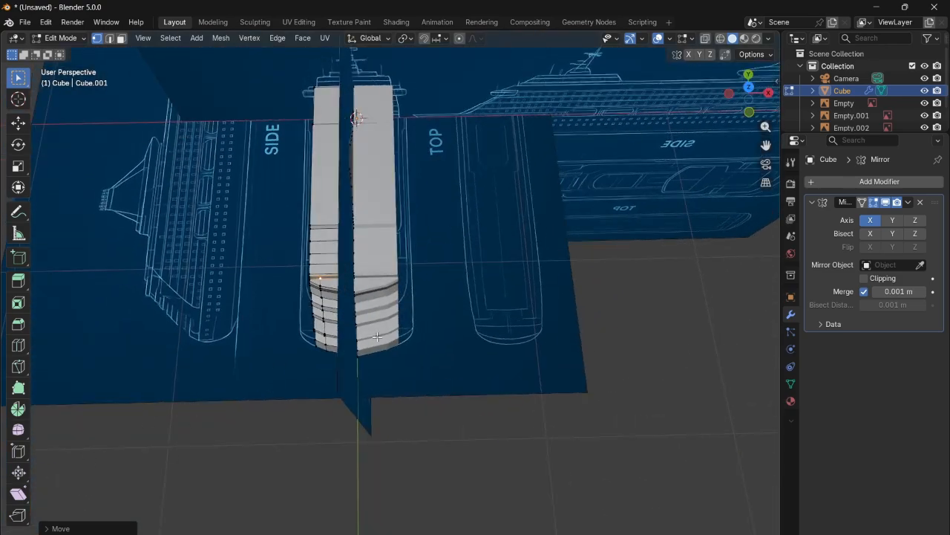
- Examine the stepped stern decks from several angles, the side profile, and the hull's underside against the blueprint
scroll(349, 346, "up", 2)
left_click_drag(750, 92, 793, 73)
scroll(443, 316, "up", 5)
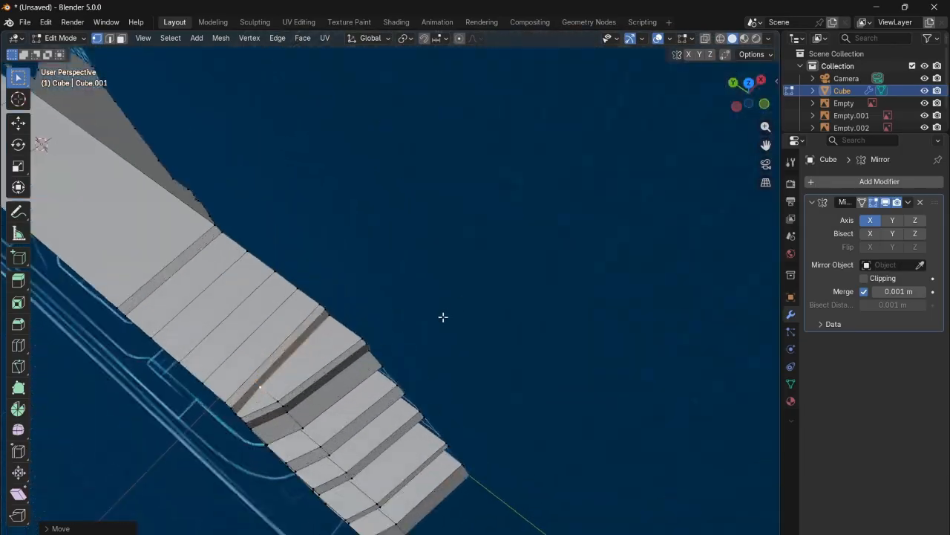
left_click_drag(735, 97, 762, 80)
scroll(666, 180, "down", 4)
scroll(513, 238, "up", 2)
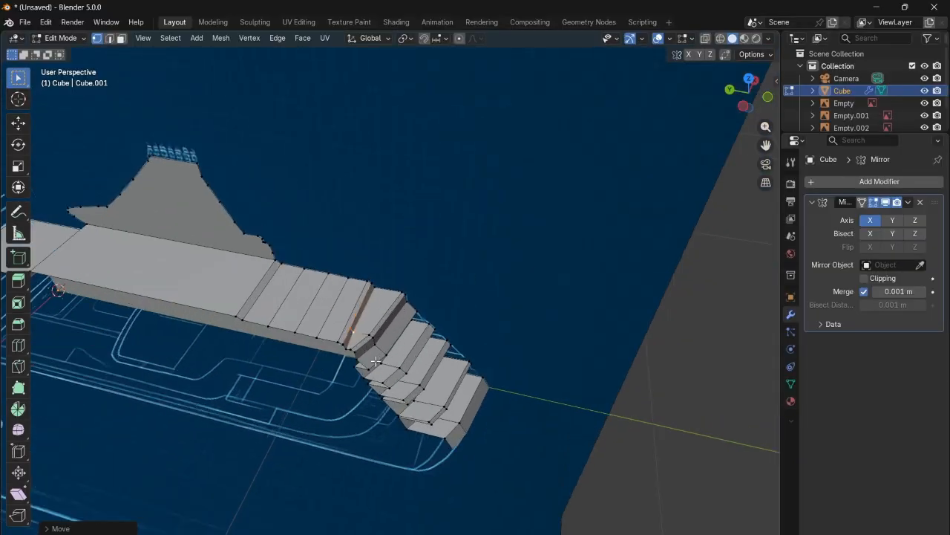
scroll(615, 143, "down", 3)
left_click_drag(766, 145, 753, 31)
left_click(744, 107)
left_click(739, 104)
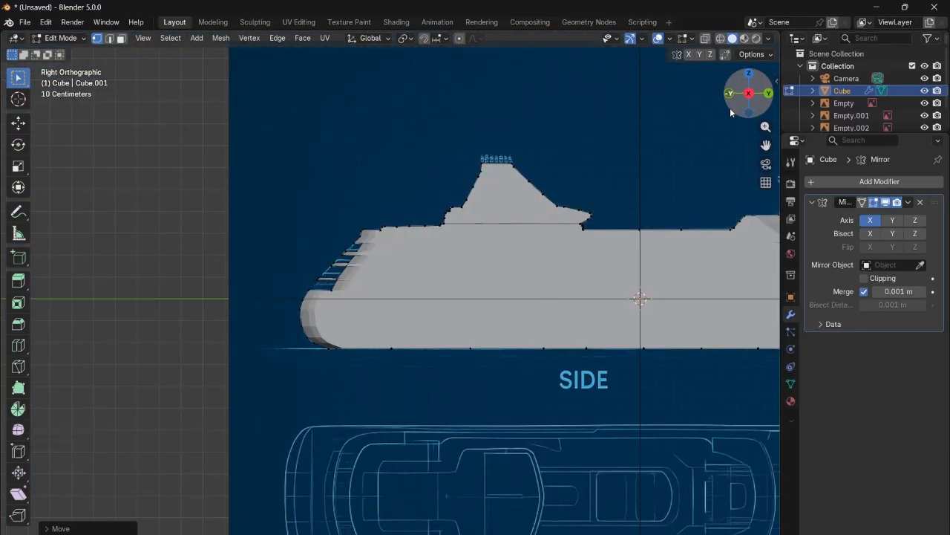
left_click(749, 112)
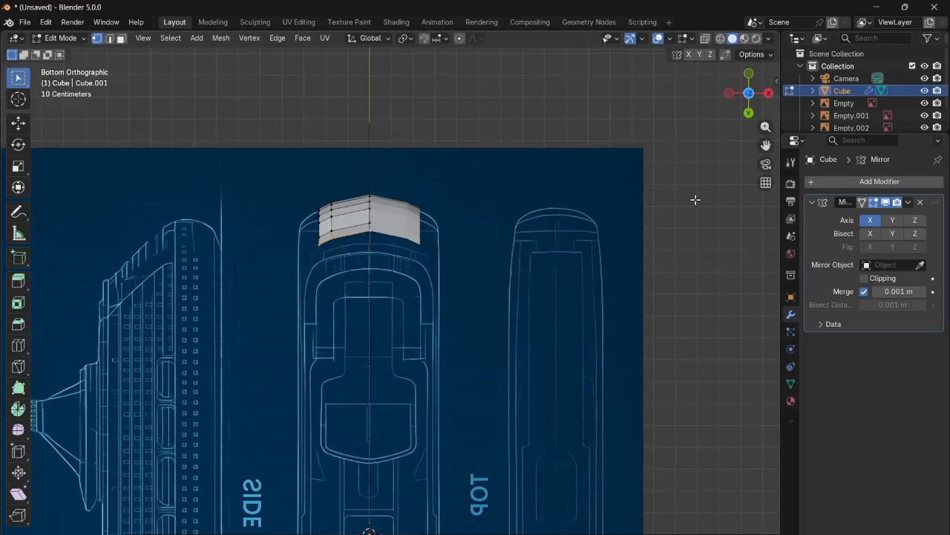
- Extend the selection from the stern's lower edge forward along the hull's bottom centerline vertices toward midship
left_click_drag(751, 104, 839, 167)
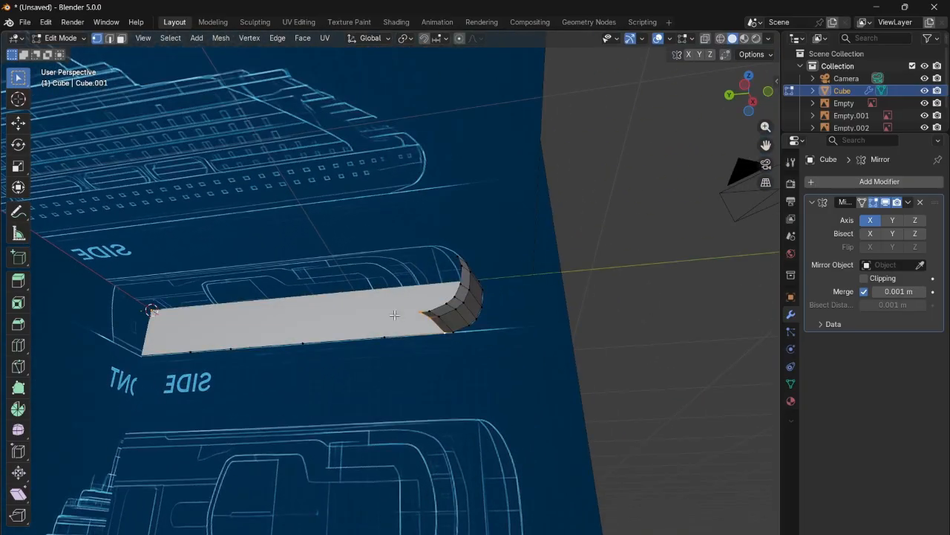
left_click(303, 343, "shift")
left_click(230, 349, "shift")
left_click_drag(765, 144, 949, 131)
left_click_drag(748, 98, 732, 95)
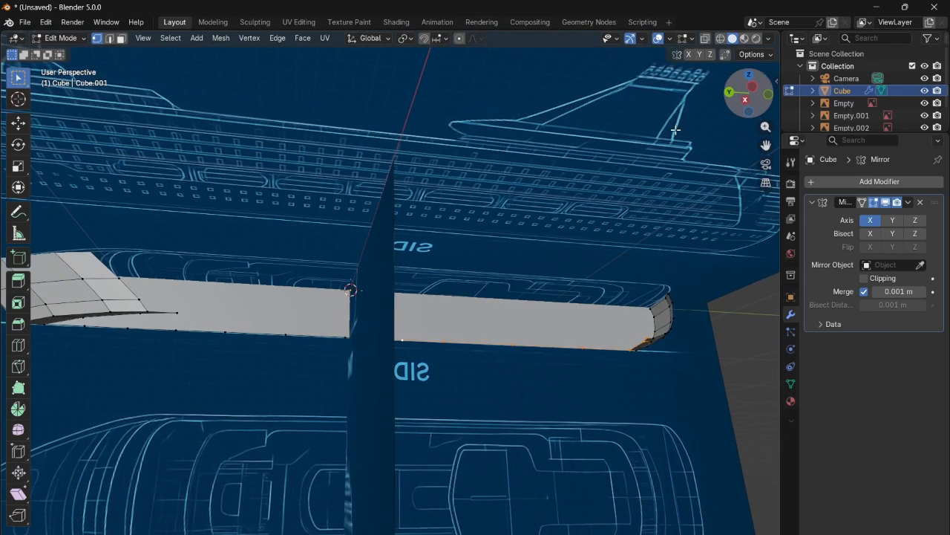
- Add the remaining hull bottom outline vertices up to the bow to the selection, fill them with a face, and clear the selection
left_click(225, 333, "shift")
left_click(111, 329, "shift")
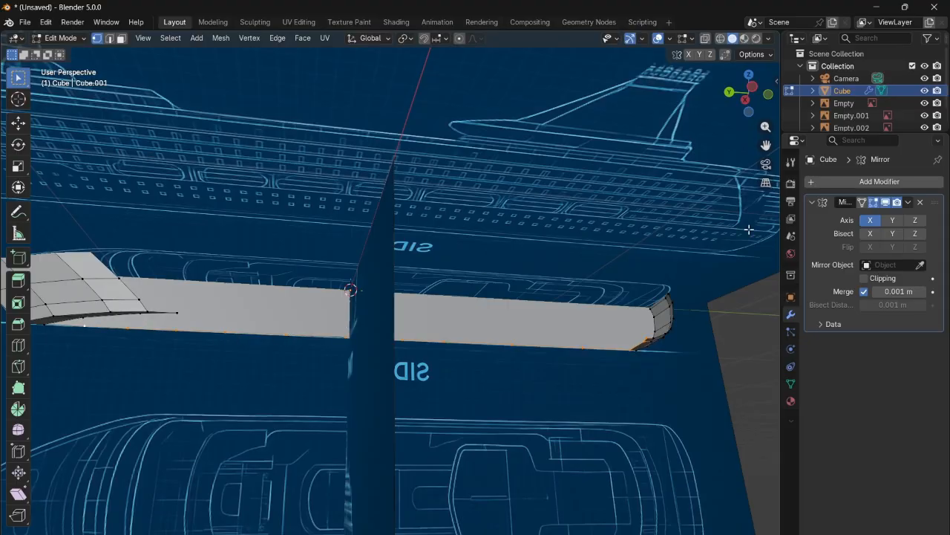
left_click_drag(745, 123, 701, 108)
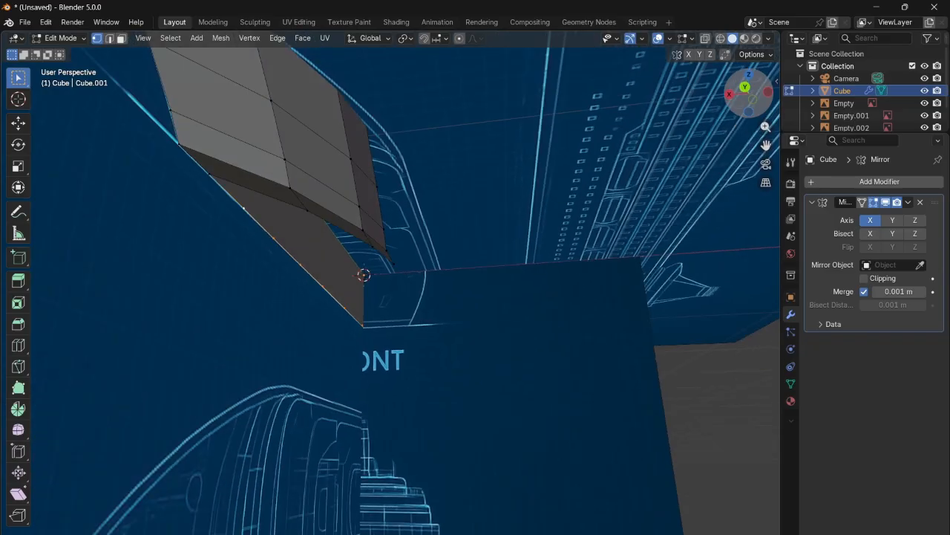
left_click(214, 179, "shift")
left_click(183, 153, "shift")
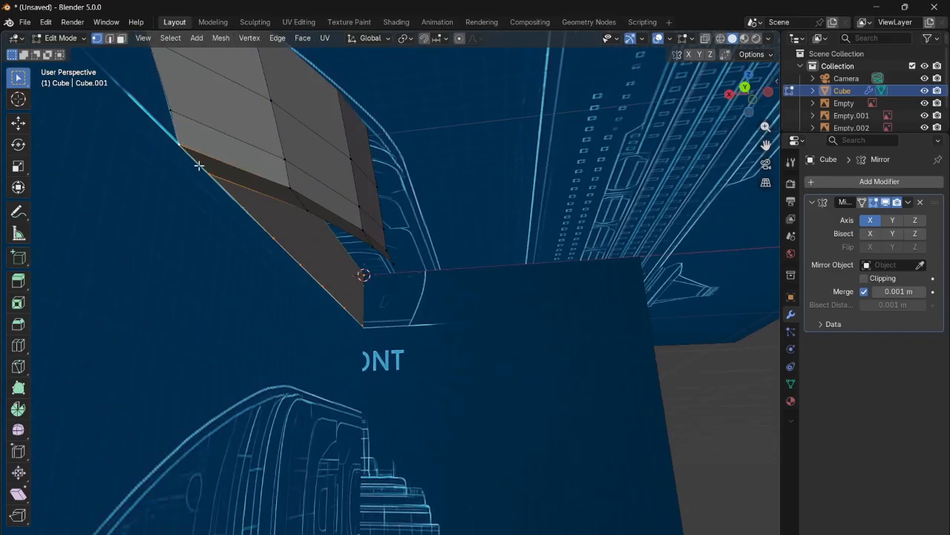
left_click(178, 144, "shift")
left_click(305, 211, "shift")
key("f")
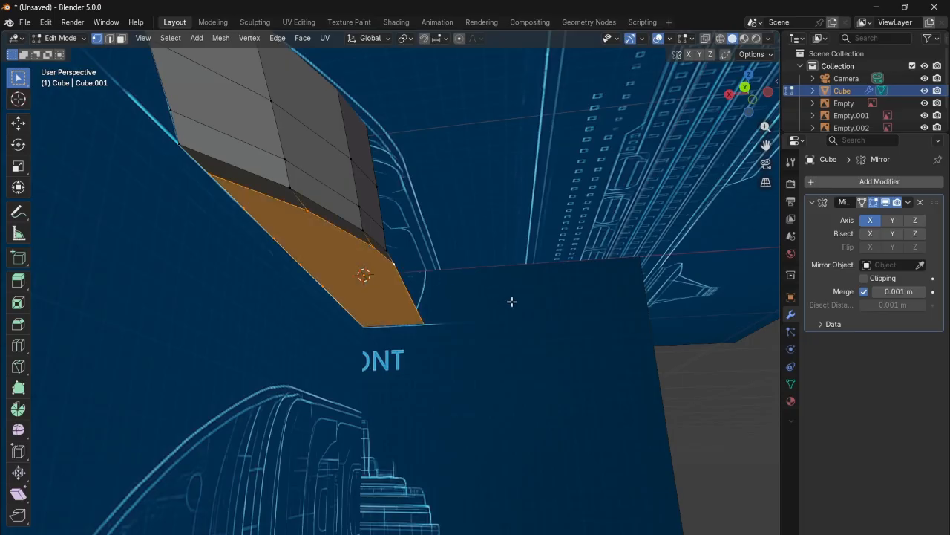
left_click_drag(750, 91, 711, 288)
left_click(711, 288)
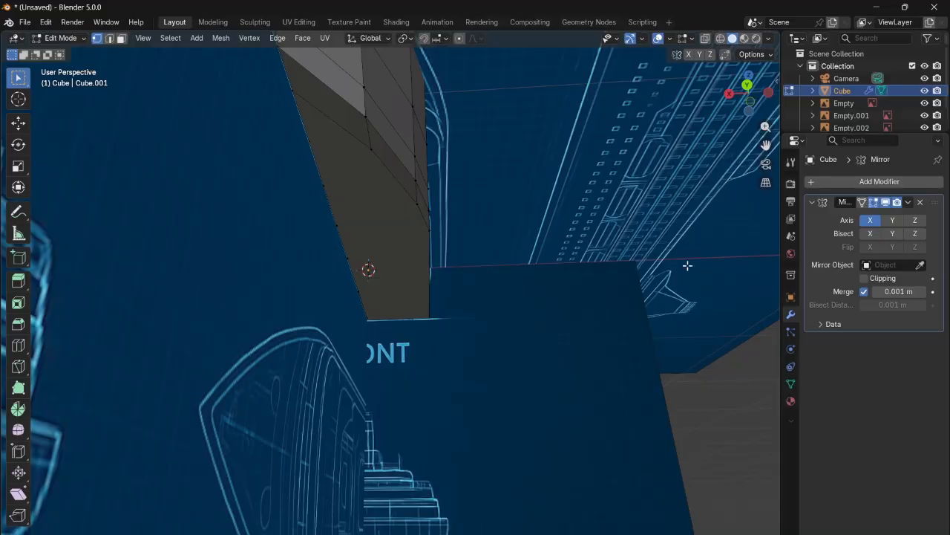
- Examine the ship's upper deck, open hull side and blueprint alignment from several angles
left_click_drag(761, 92, 661, 156)
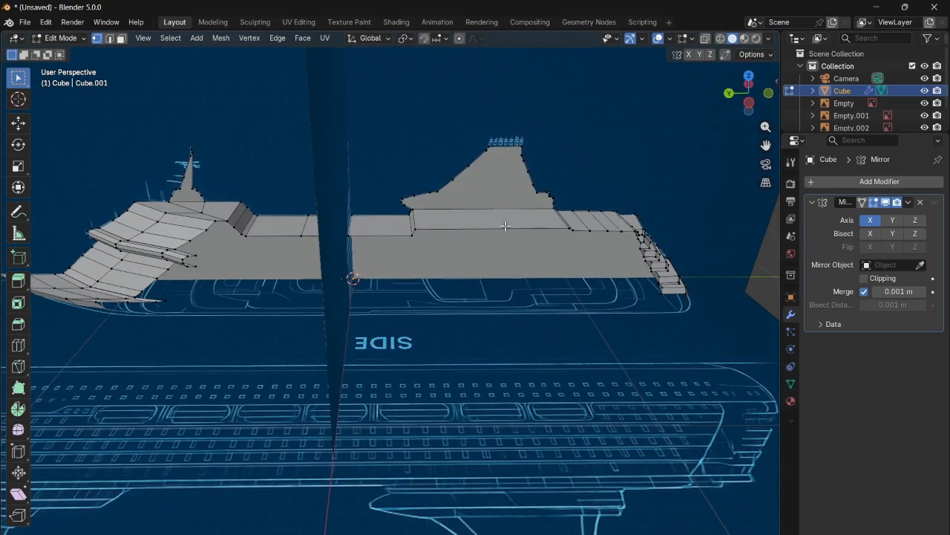
scroll(289, 286, "up", 7)
scroll(277, 252, "down", 9)
scroll(288, 291, "down", 1)
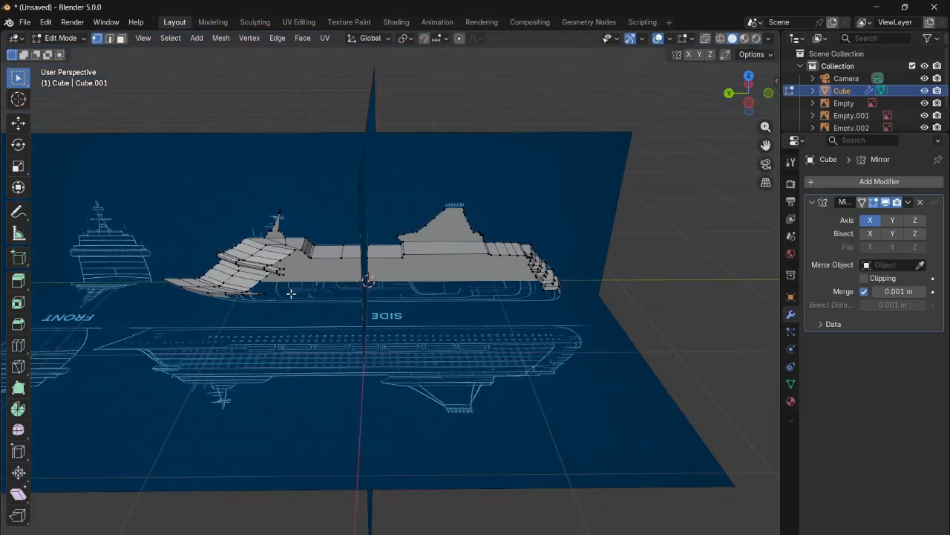
scroll(372, 279, "up", 6)
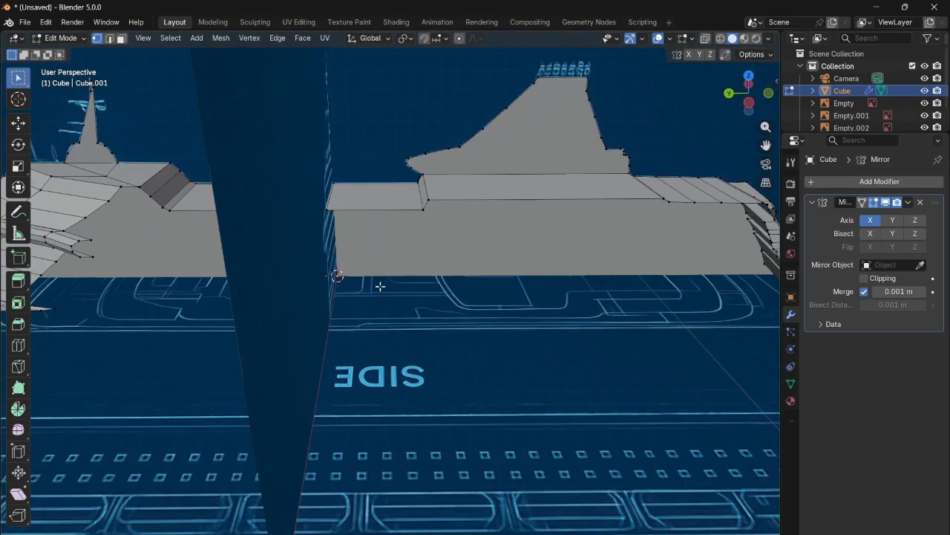
mouse_move(747, 111)
left_mouse_down()
mouse_move(668, 148)
mouse_move(780, 104)
mouse_move(727, 116)
mouse_move(747, 111)
mouse_move(739, 111)
left_mouse_up()
left_click(750, 103)
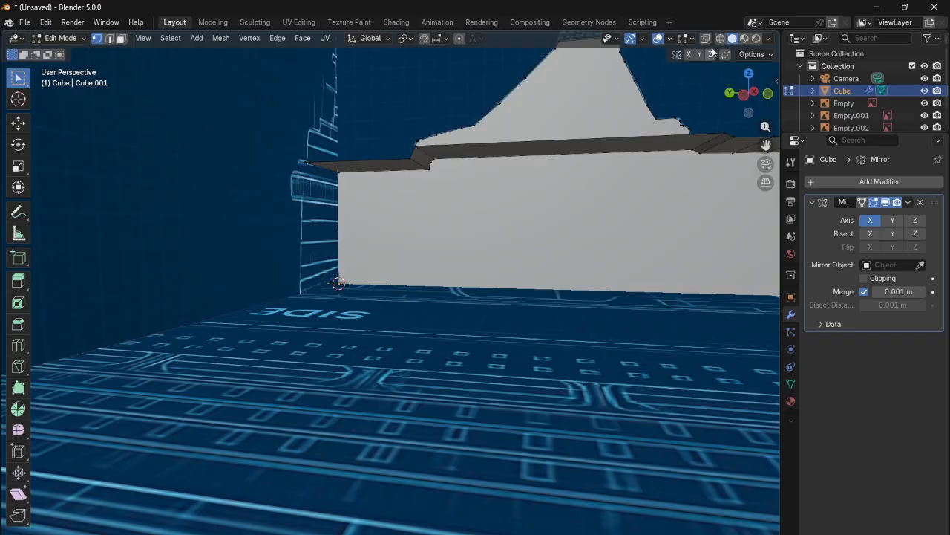
left_click_drag(748, 95, 741, 100)
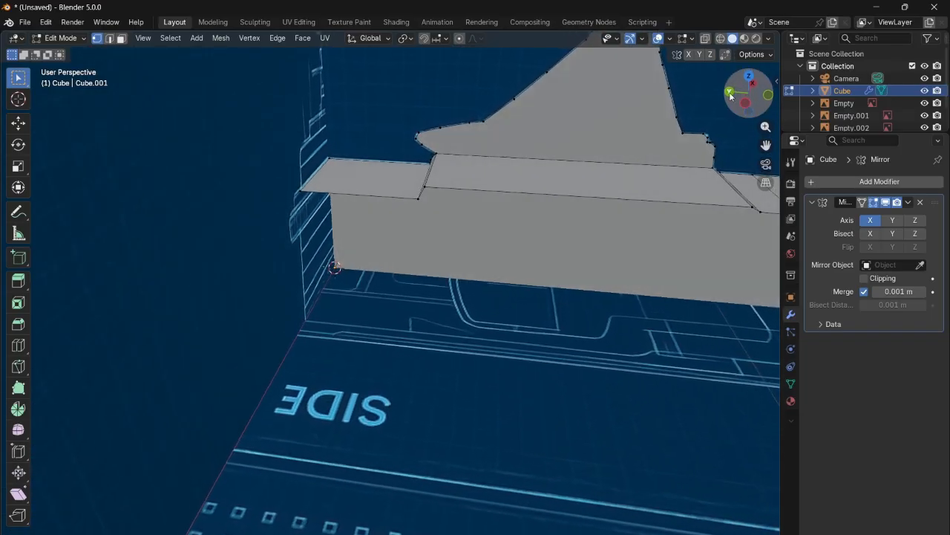
left_click(419, 198)
left_click(425, 188, "shift")
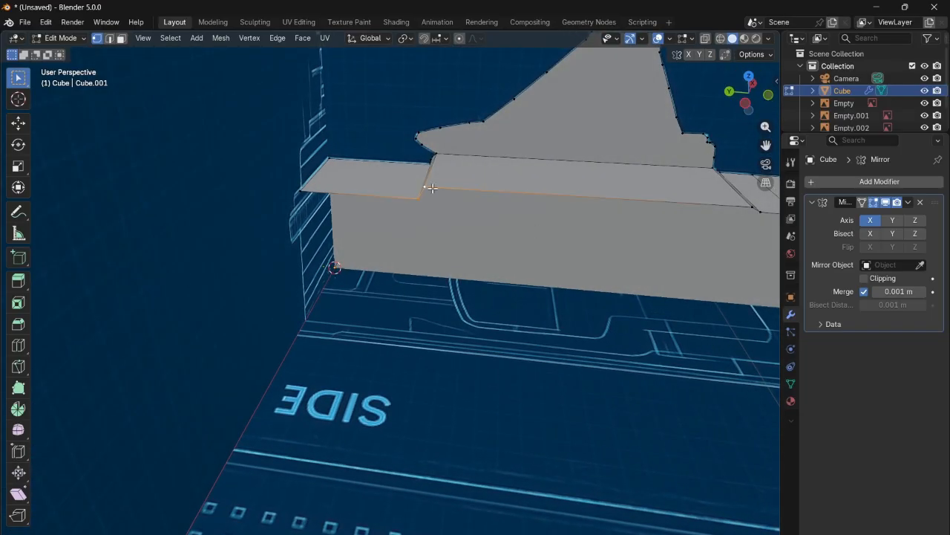
left_click(414, 200)
left_click_drag(747, 97, 744, 71)
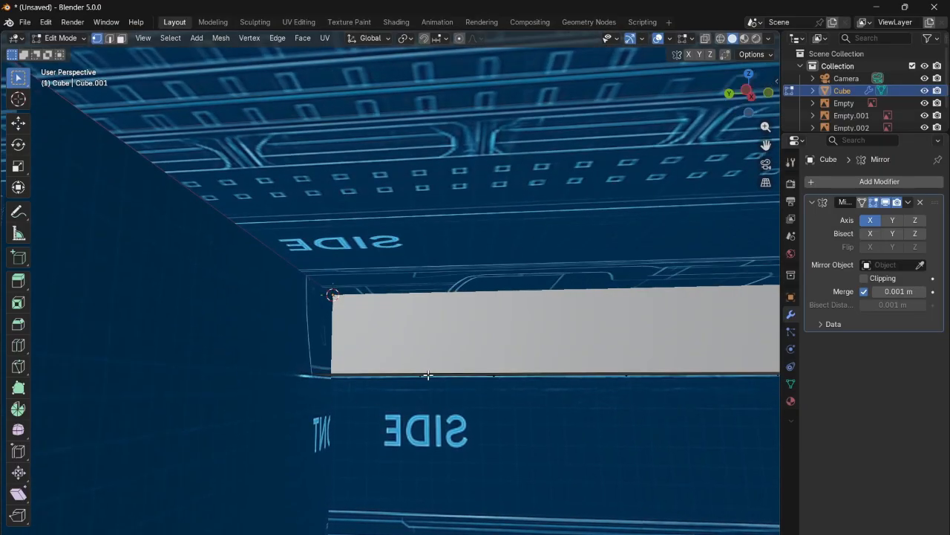
left_click_drag(748, 95, 725, 106)
scroll(487, 358, "down", 6)
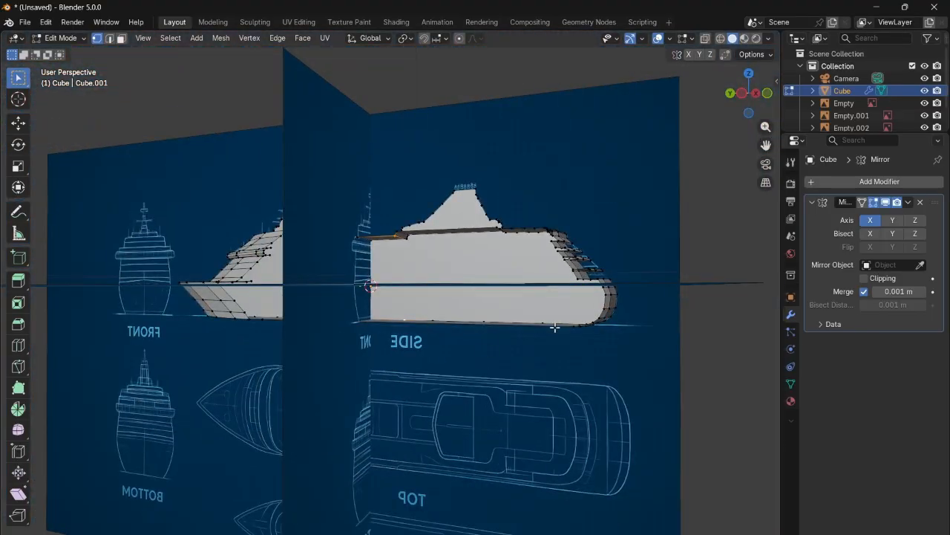
- Select the long outer edge of the hull's bottom face and subdivide it repeatedly
mouse_move(750, 97)
left_mouse_down()
mouse_move(749, 86)
mouse_move(747, 95)
left_mouse_up()
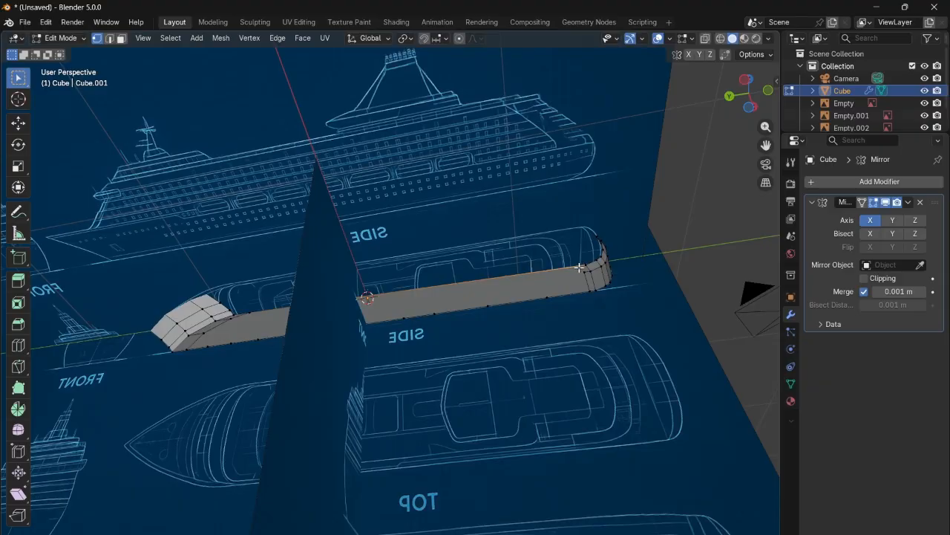
left_click(250, 311)
right_click(269, 307)
left_click(266, 308)
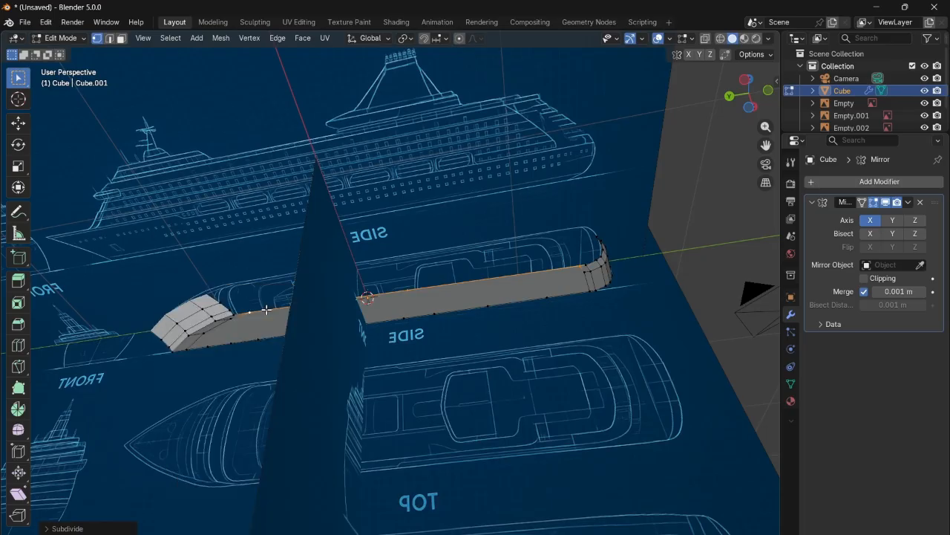
right_click(266, 309)
left_click(266, 308)
right_click(266, 309)
left_click(266, 308)
right_click(264, 307)
left_click(263, 308)
right_click(263, 301)
left_click_drag(748, 92, 518, 180)
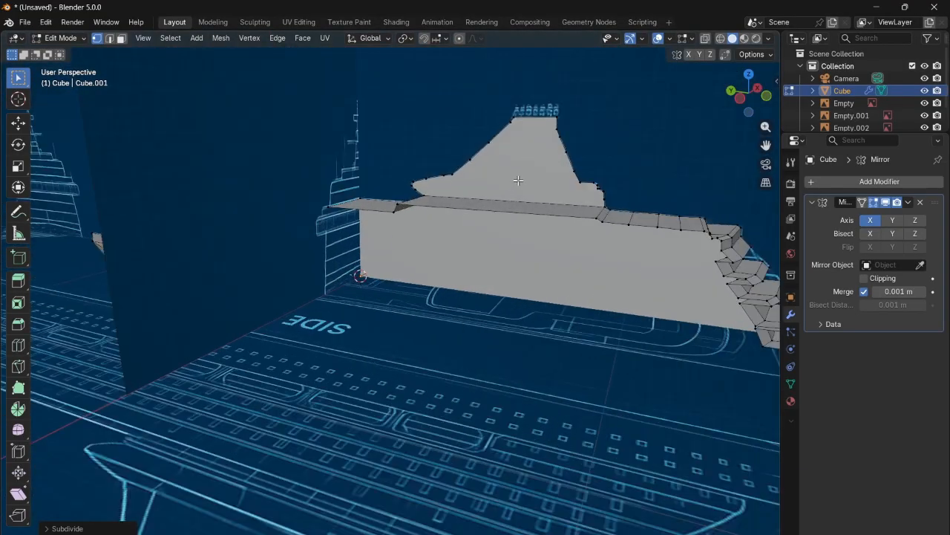
left_click(740, 97)
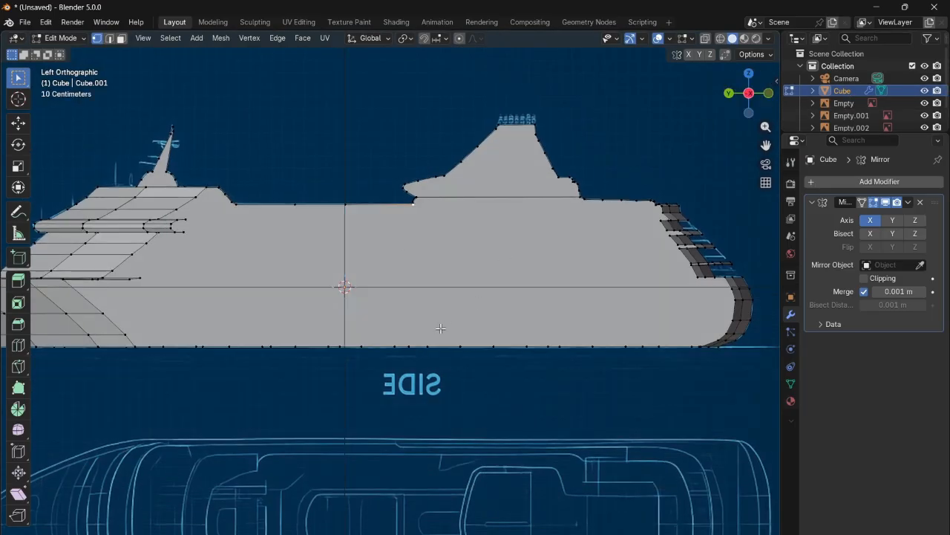
left_click_drag(748, 93, 724, 104)
key("g")
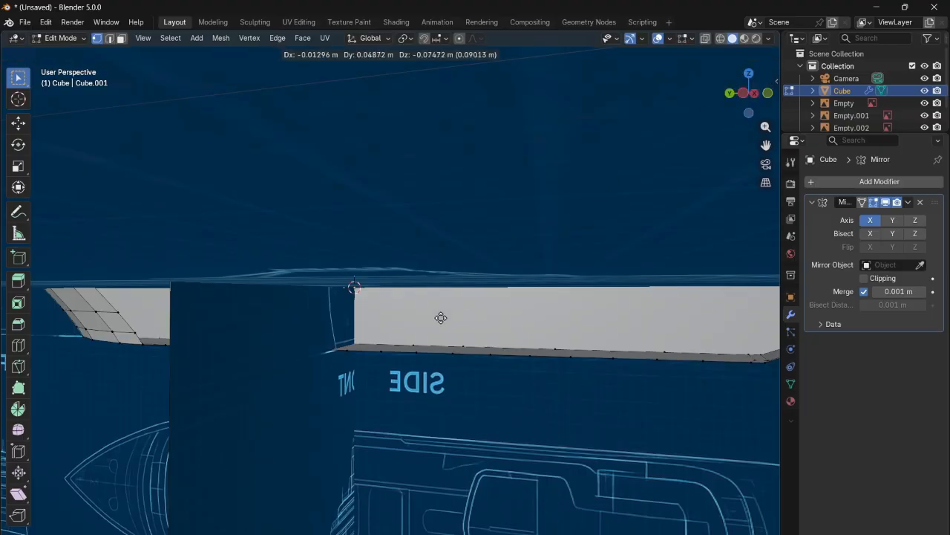
key("Escape")
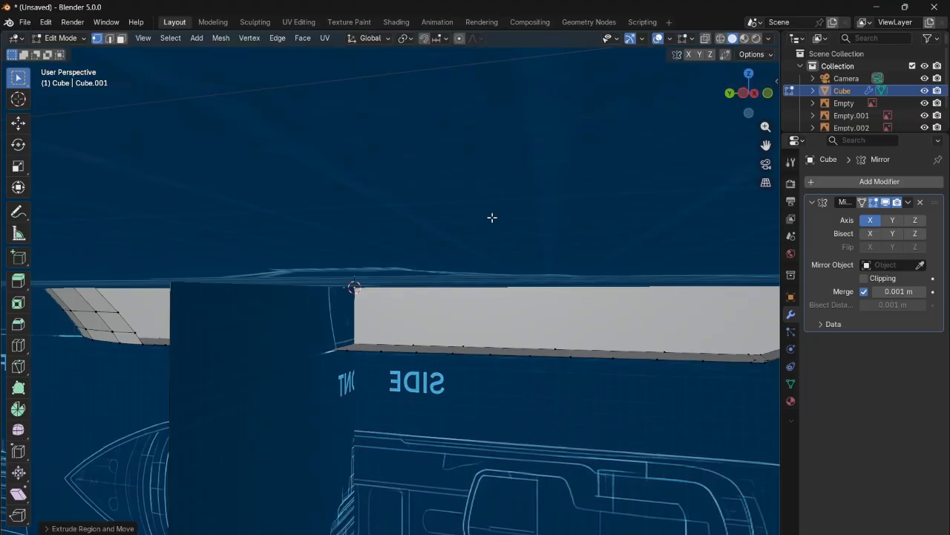
left_click_drag(732, 95, 695, 100)
key("ctrl+z")
key("ctrl+z")
- Connect the deck corner vertex just ahead of the funnel to the hull's bottom edge vertex below it with an edge
mouse_move(747, 110)
left_mouse_down()
mouse_move(747, 72)
mouse_move(747, 100)
left_mouse_up()
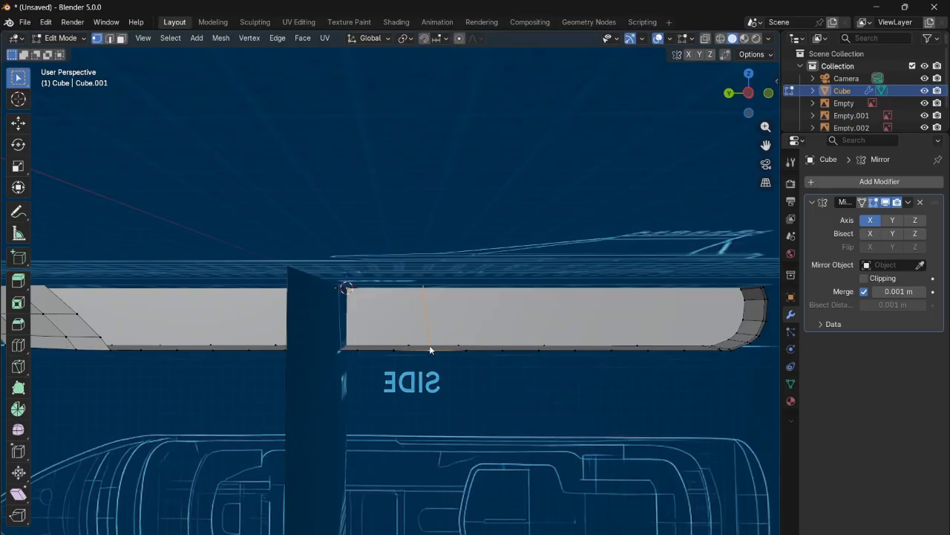
scroll(431, 349, "down", 2)
scroll(502, 285, "up", 1)
left_click_drag(748, 116, 722, 123)
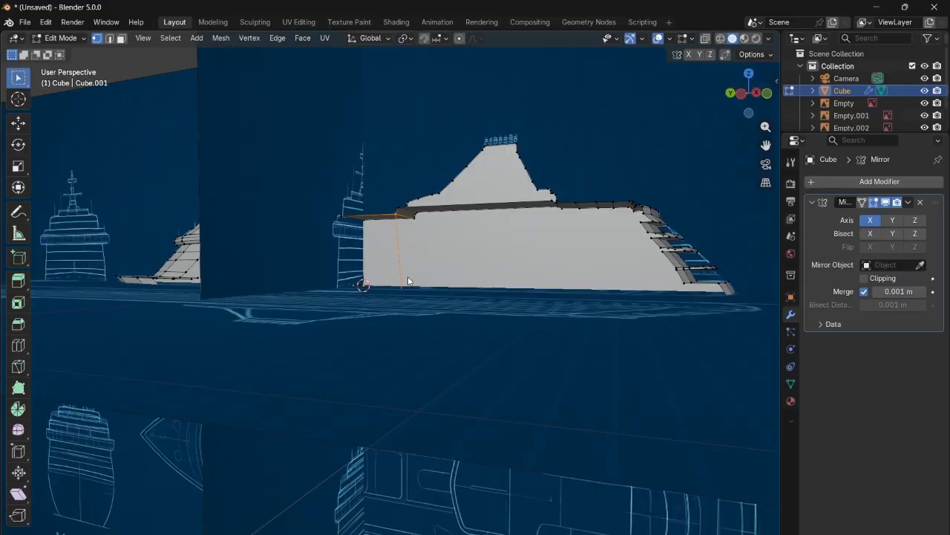
- Extend the selection from the connecting edge along the outer upper deck line and down the stepped stern decks
left_click_drag(746, 95, 728, 130)
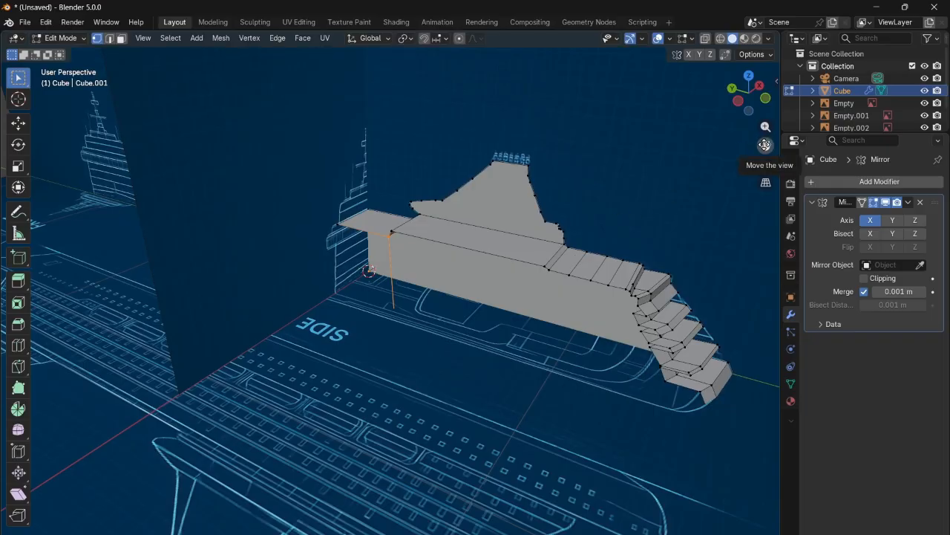
left_click_drag(745, 103, 719, 110)
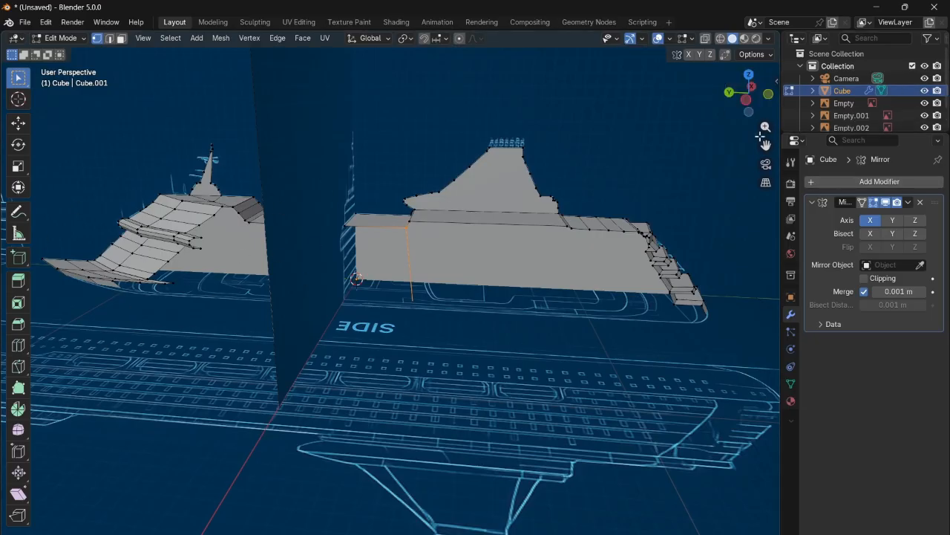
left_click(747, 102)
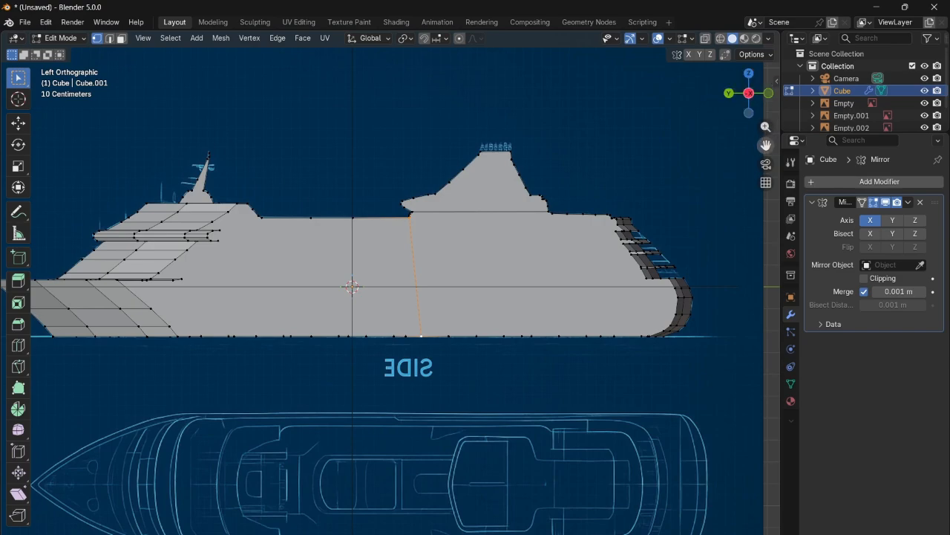
left_click_drag(764, 144, 687, 183)
left_click_drag(749, 102, 734, 121)
scroll(277, 241, "up", 2)
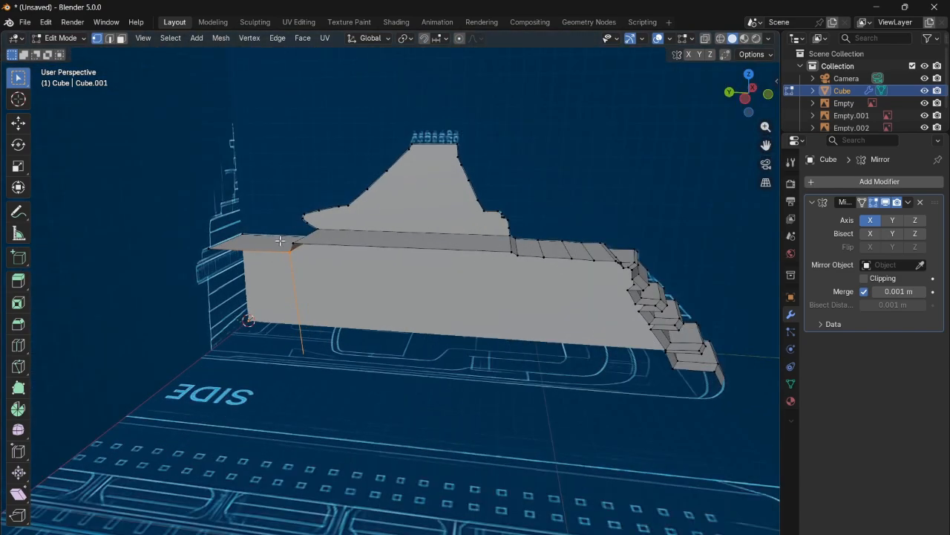
left_click(293, 242, "shift")
left_click(514, 254, "shift")
left_click(595, 259, "shift")
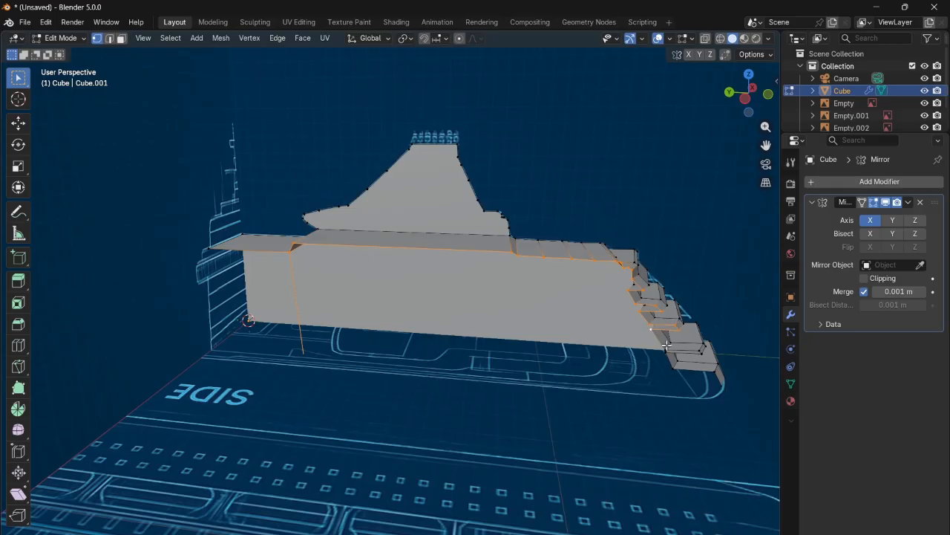
left_click(666, 352, "shift")
left_click(701, 353, "shift")
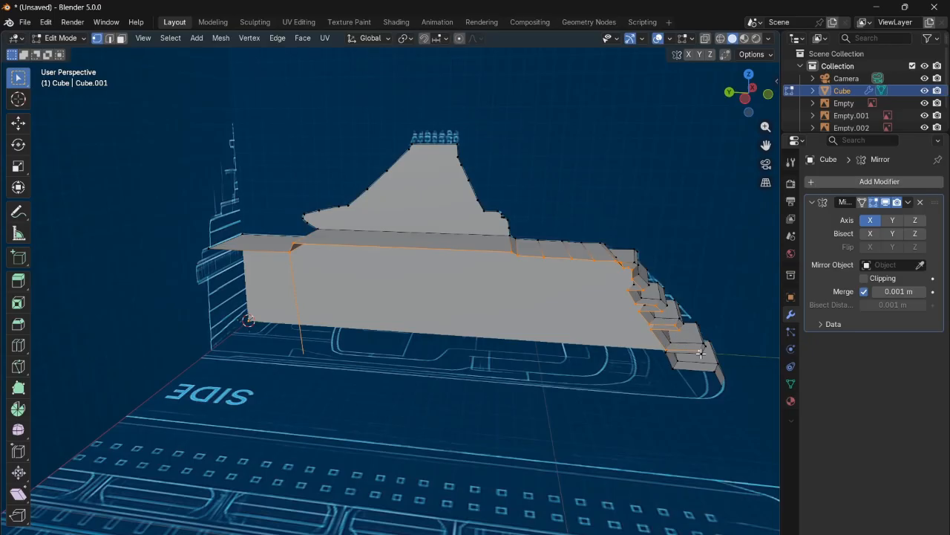
- Add the curved stern outline and hull bottom edge vertices back to the connecting edge, and fill the rear hull side with a face
left_click_drag(757, 114, 670, 285)
left_click(666, 365, "shift")
left_click_drag(728, 119, 754, 199)
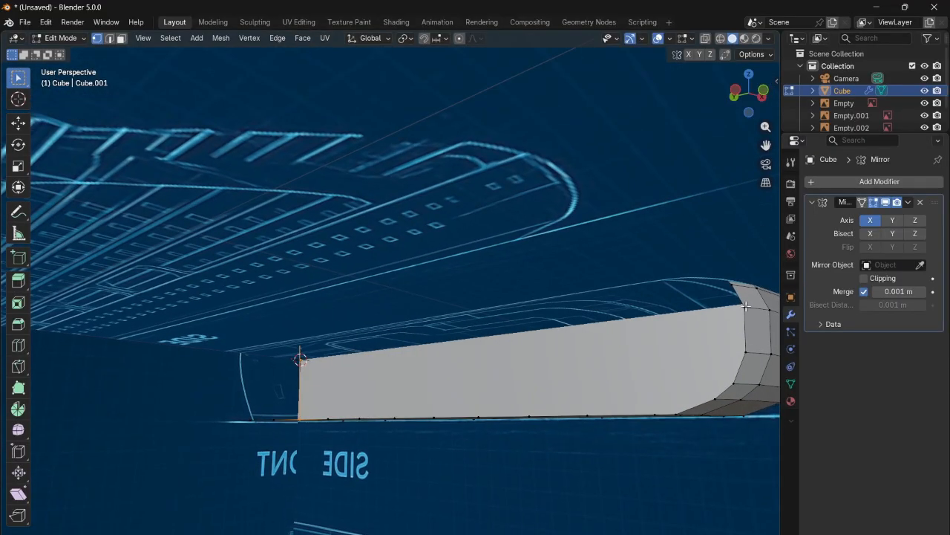
left_click(745, 352, "shift")
left_click_drag(741, 87, 745, 67)
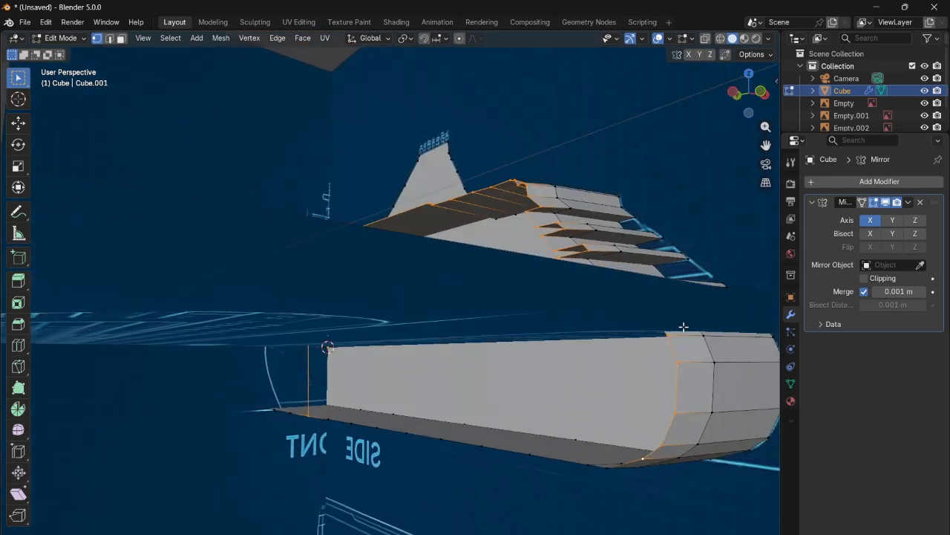
left_click(607, 468, "shift")
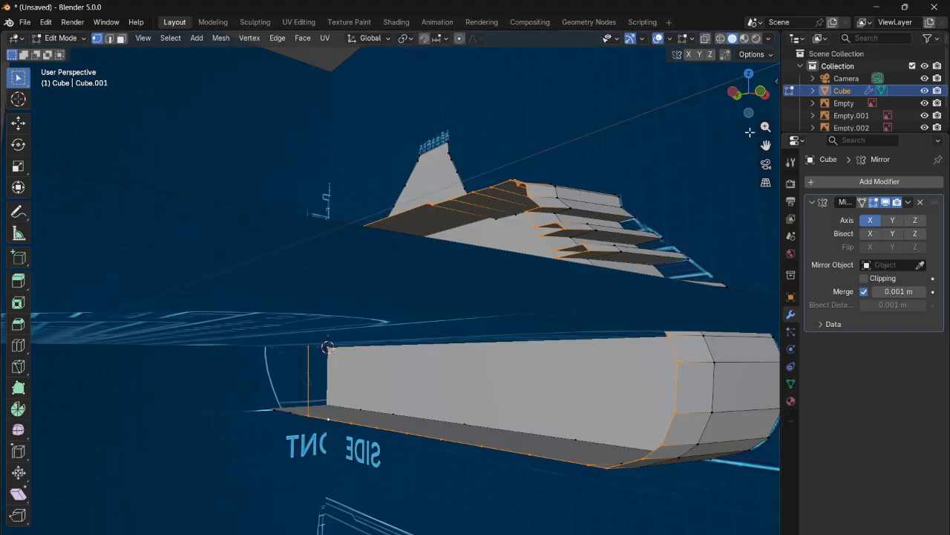
mouse_move(744, 99)
left_mouse_down()
mouse_move(693, 135)
mouse_move(713, 108)
mouse_move(689, 119)
mouse_move(750, 94)
mouse_move(732, 98)
left_mouse_up()
key("f")
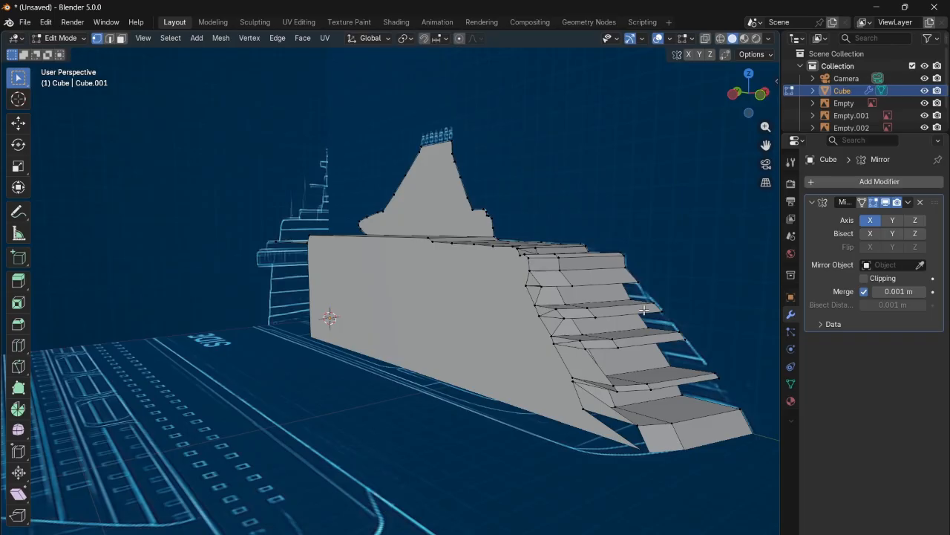
- Select the new rear hull side face in face selection mode, and return to vertex selection mode
left_click_drag(748, 95, 730, 138)
scroll(553, 364, "up", 3)
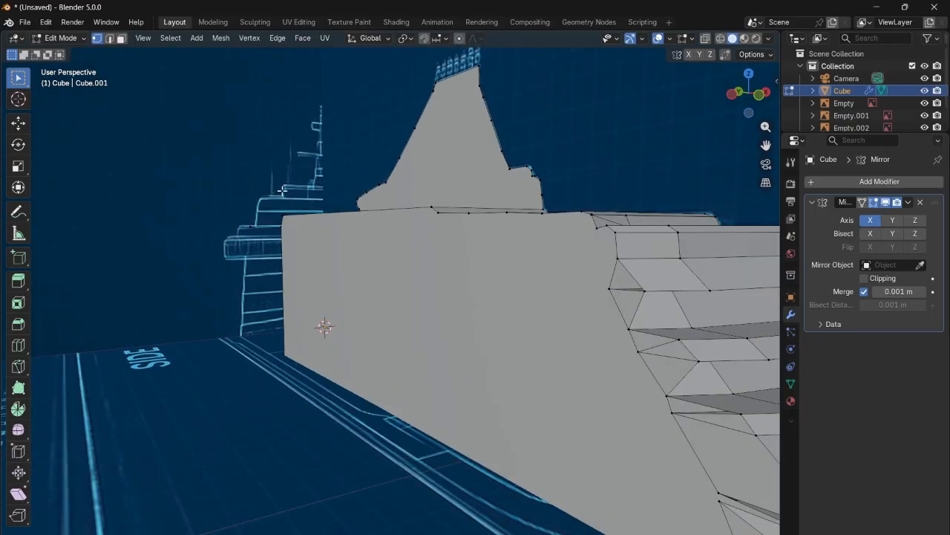
left_click(121, 38, "shift")
scroll(582, 383, "down", 3)
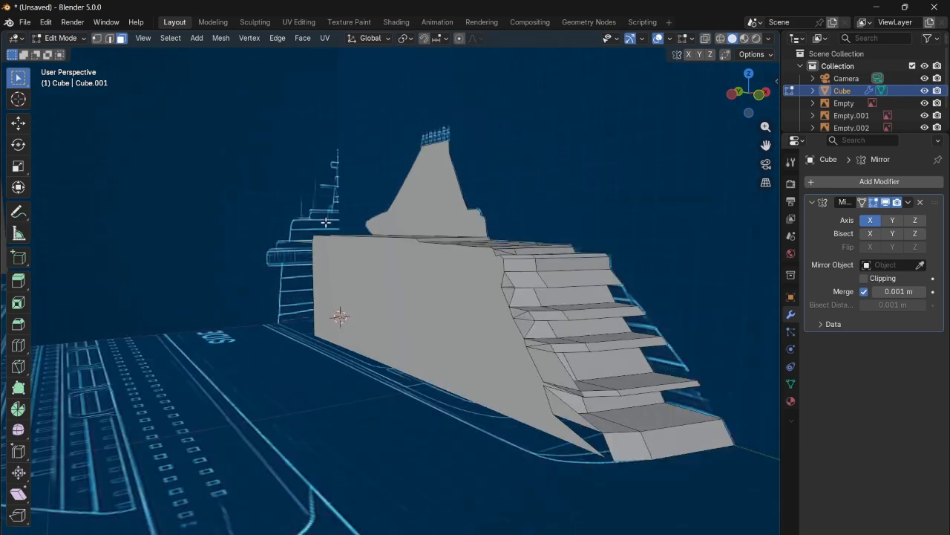
left_click(552, 371)
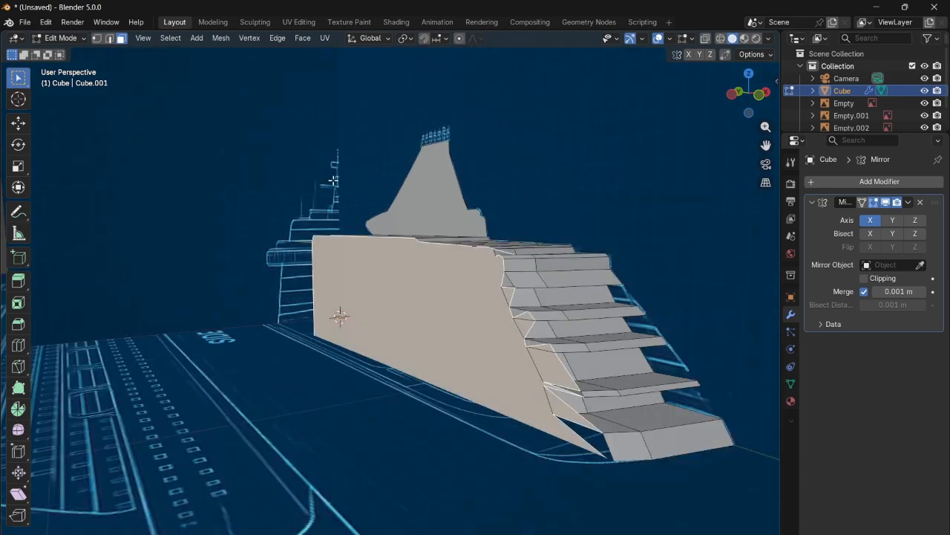
left_click(99, 39)
scroll(492, 235, "up", 2)
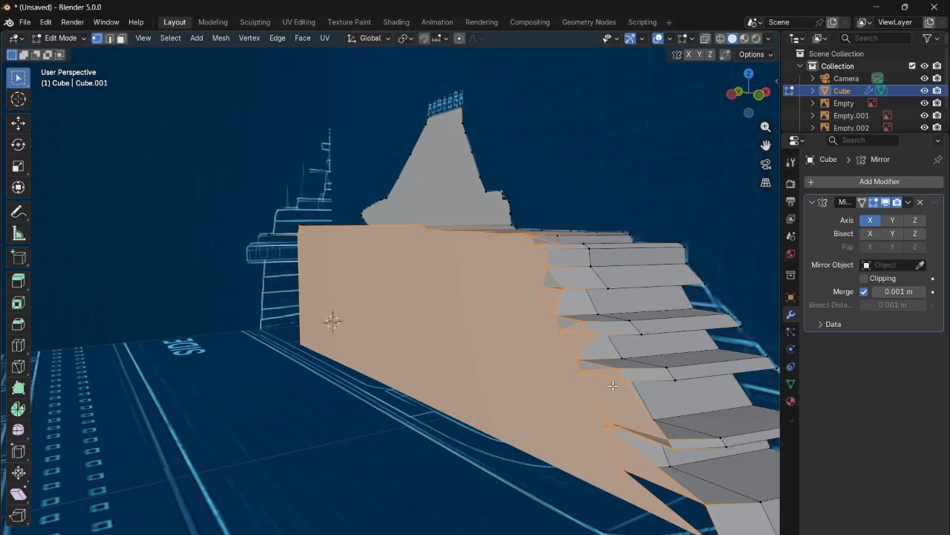
key("alt+a")
left_click(582, 373)
left_click(627, 386, "ctrl")
left_click(666, 439, "ctrl")
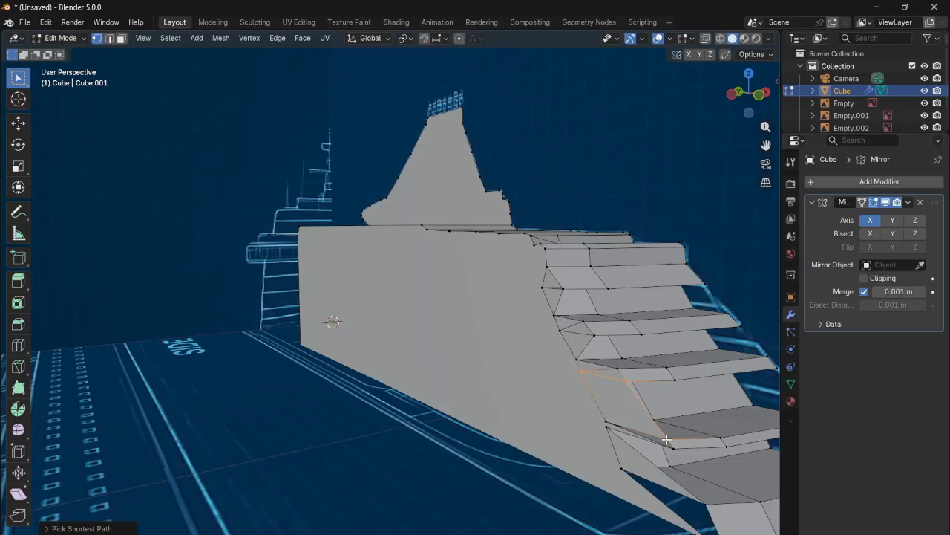
left_click(608, 423, "ctrl")
left_click(624, 385, "ctrl")
left_click(591, 372)
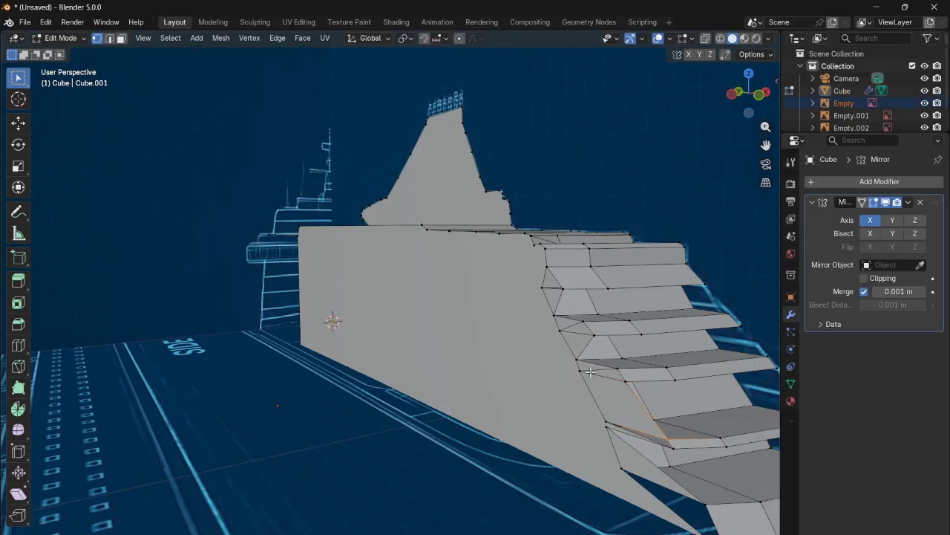
- Select the rear hull side face in face selection mode, return to vertex selection mode, and delete only that face
key("3")
left_click(519, 329)
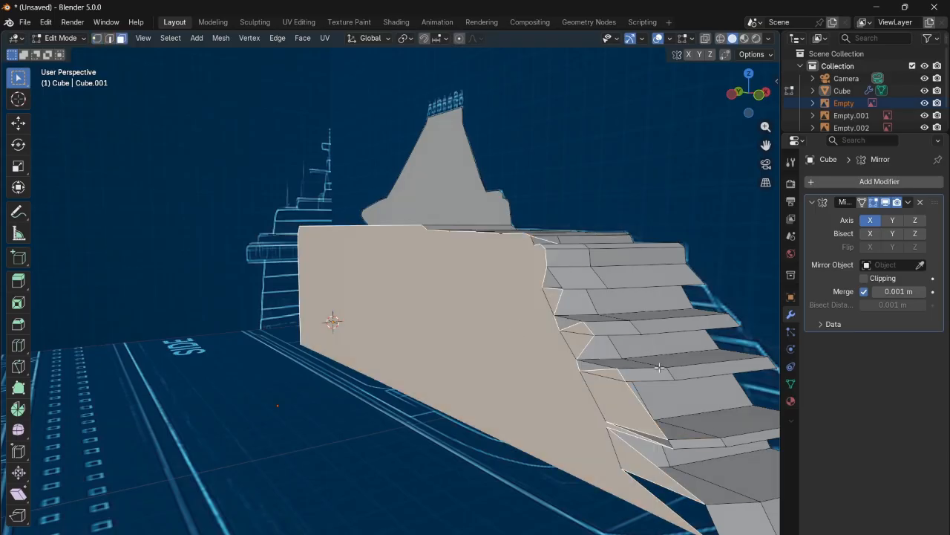
key("1")
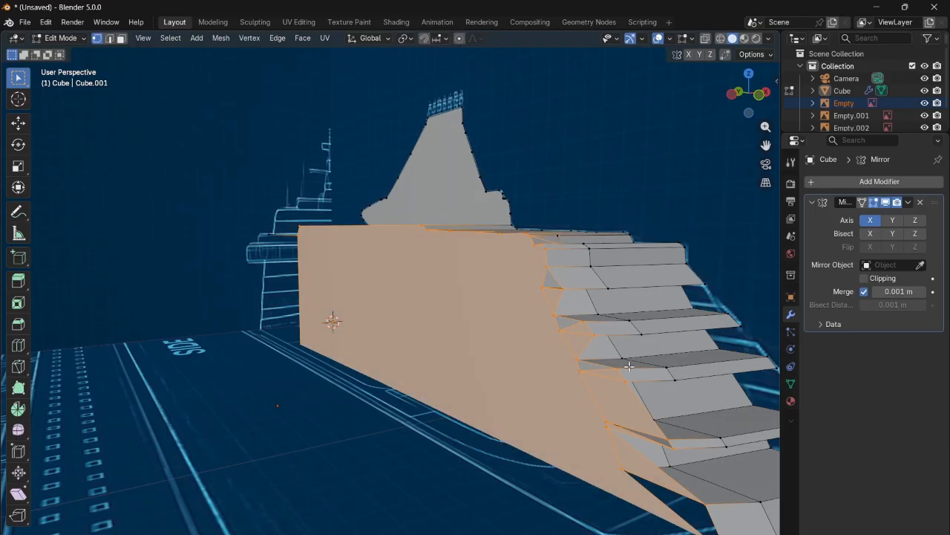
left_click(625, 368)
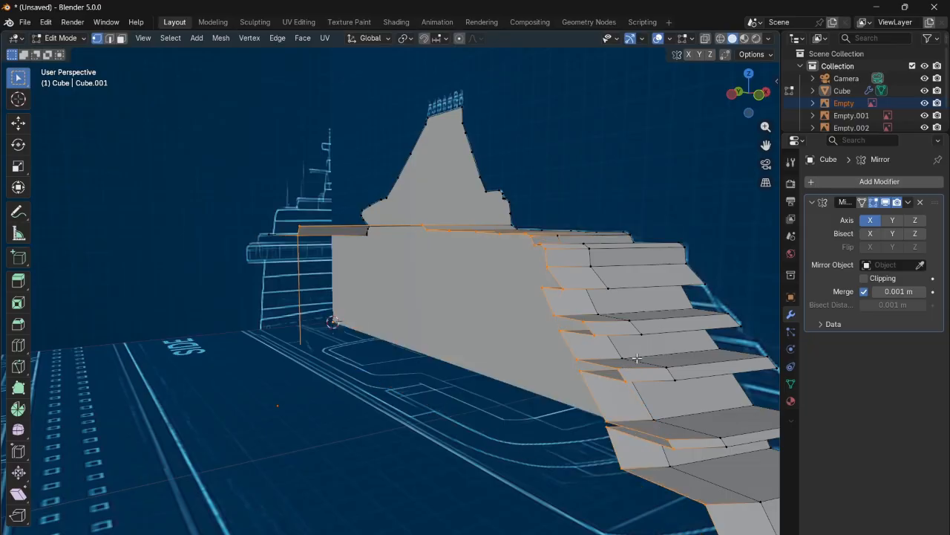
- Remove the stepped stern deck vertices from the selected hull side outline
left_click_drag(731, 97, 700, 112)
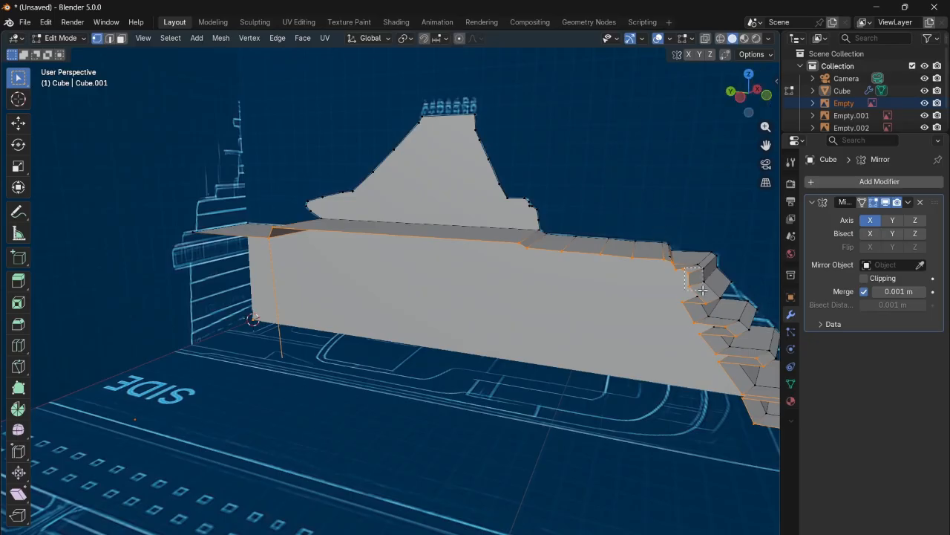
left_click_drag(689, 305, 741, 345, "ctrl")
left_click(684, 303, "shift")
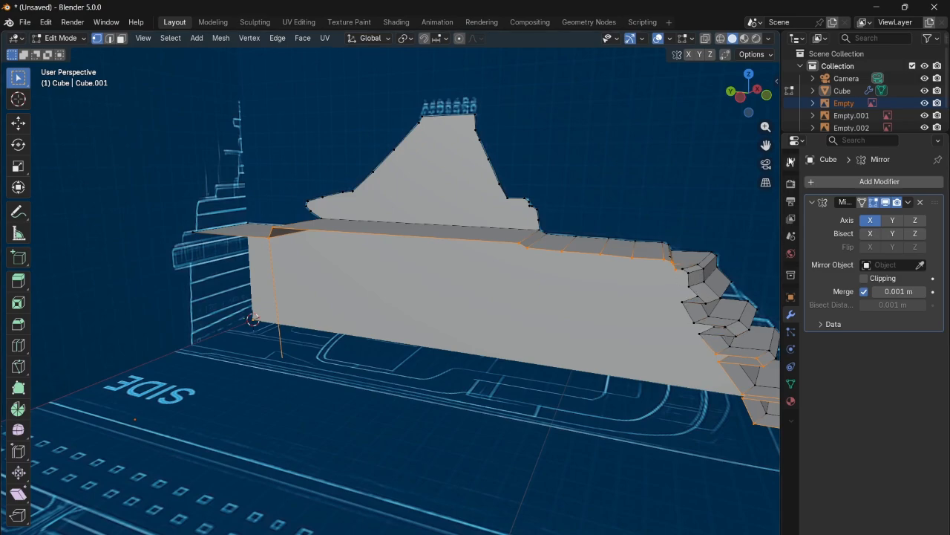
left_click_drag(750, 96, 759, 116)
left_click(749, 113)
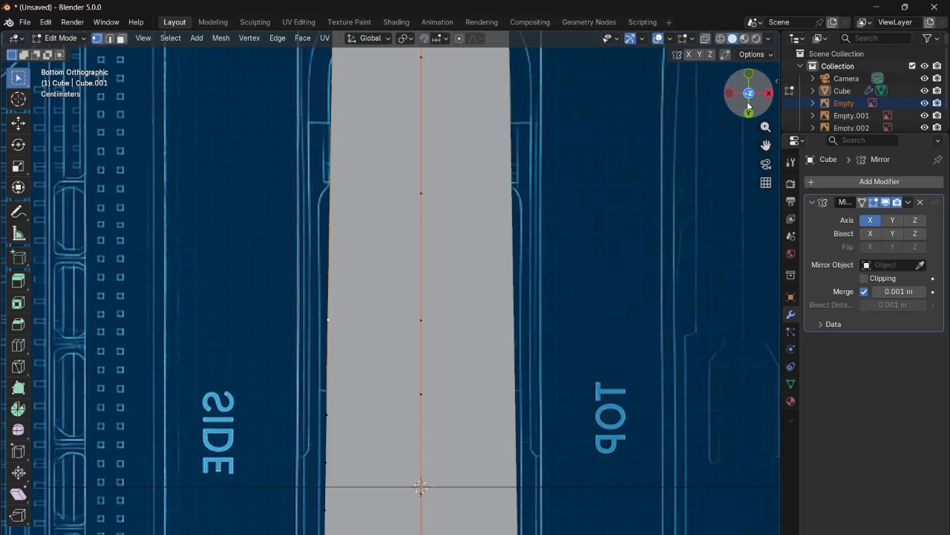
left_click(767, 95)
left_click(749, 93)
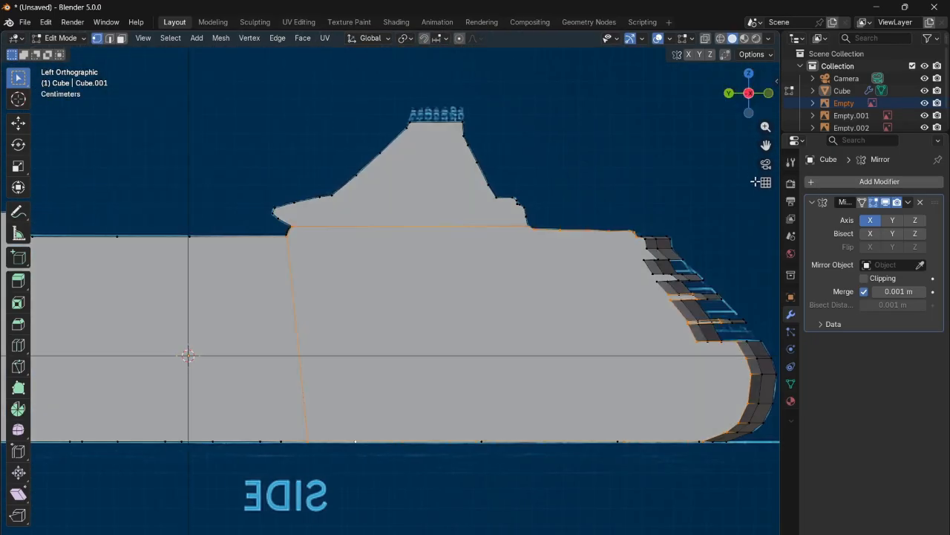
left_click_drag(669, 312, 735, 338)
left_click_drag(677, 332, 702, 349)
- Undo the full rear side fill, deselect the curved stern vertices, and fill the hull side up to the stepped stern with a face
key("f")
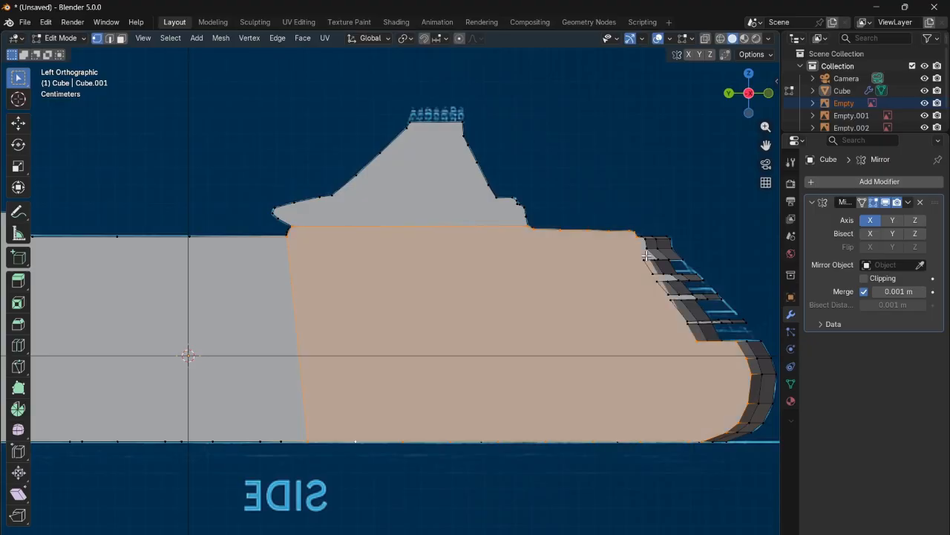
key("ctrl+z")
left_click_drag(689, 327, 750, 459)
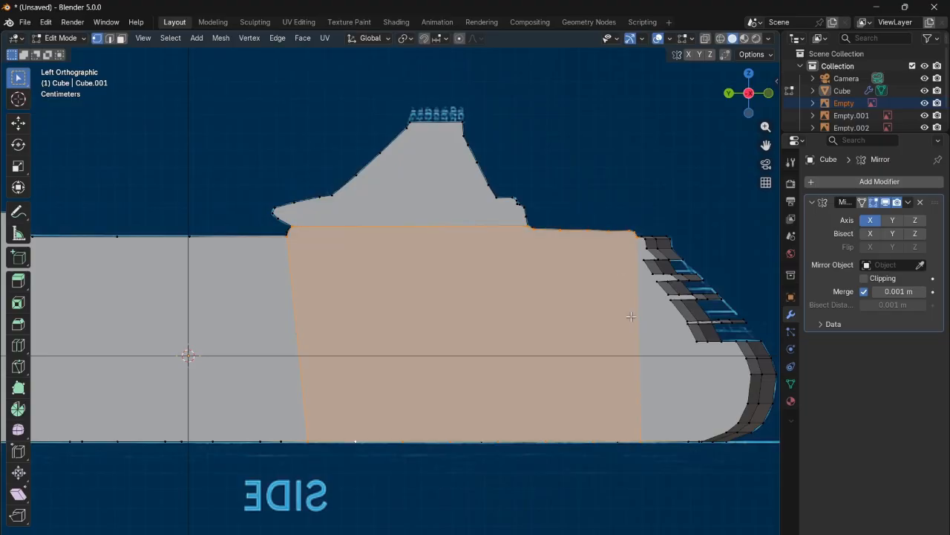
- Select the outline vertices around the side of the uppermost stern step and fill them with a face
left_click_drag(740, 97, 637, 231)
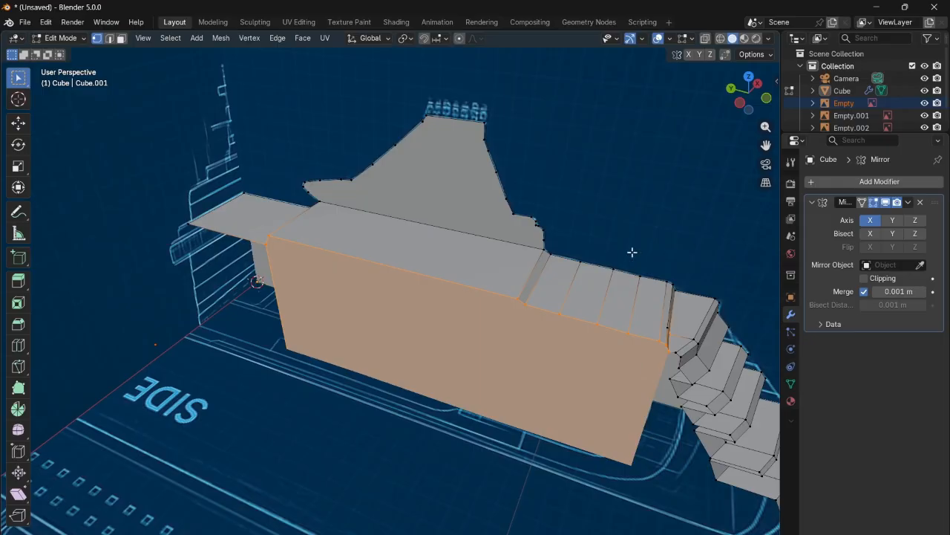
left_click_drag(745, 93, 684, 252)
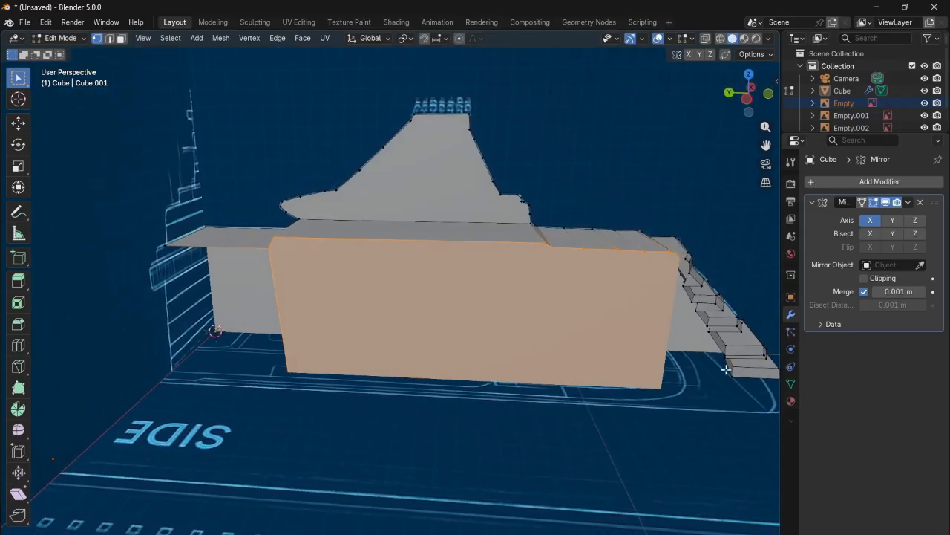
left_click_drag(766, 146, 460, 156)
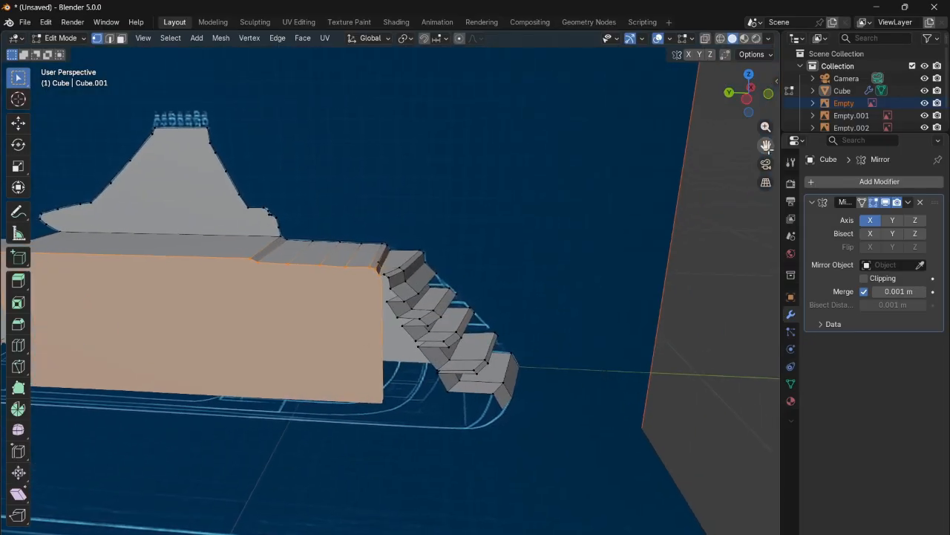
scroll(548, 229, "up", 2)
left_click(376, 261)
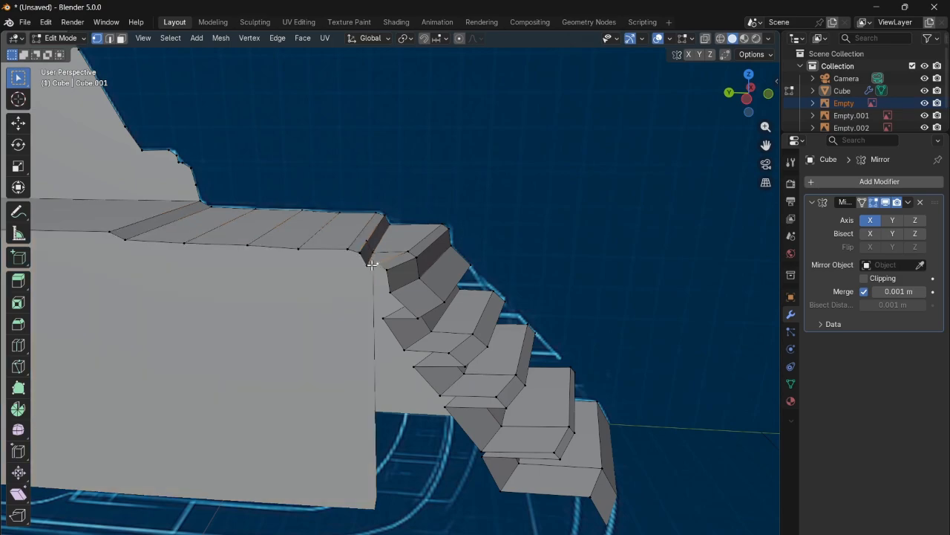
left_click(368, 271, "shift")
left_click(387, 273, "shift")
left_click(390, 286, "shift")
left_click(420, 319, "shift")
left_click(385, 318, "shift")
key("f")
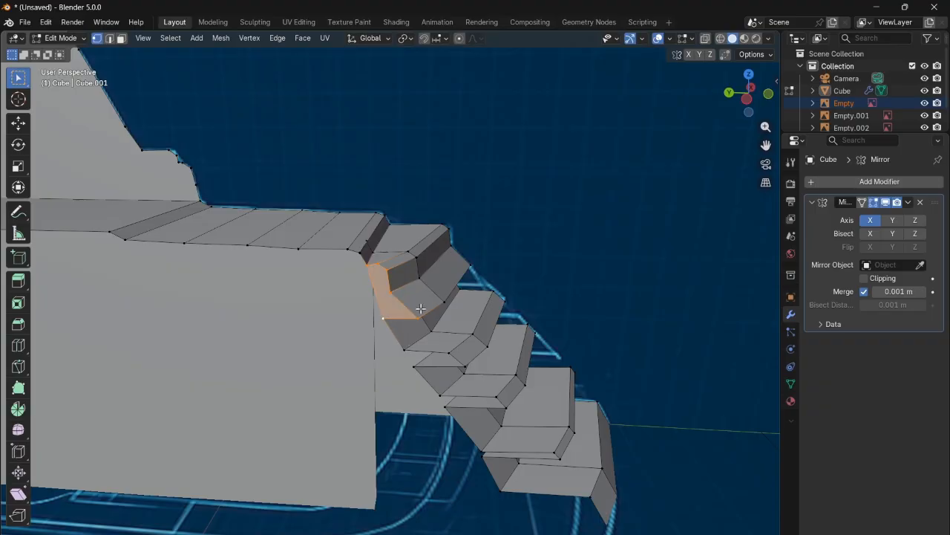
- Fill the open side strip of the next stern deck below with a face and clear the selection
left_click_drag(745, 93, 755, 89)
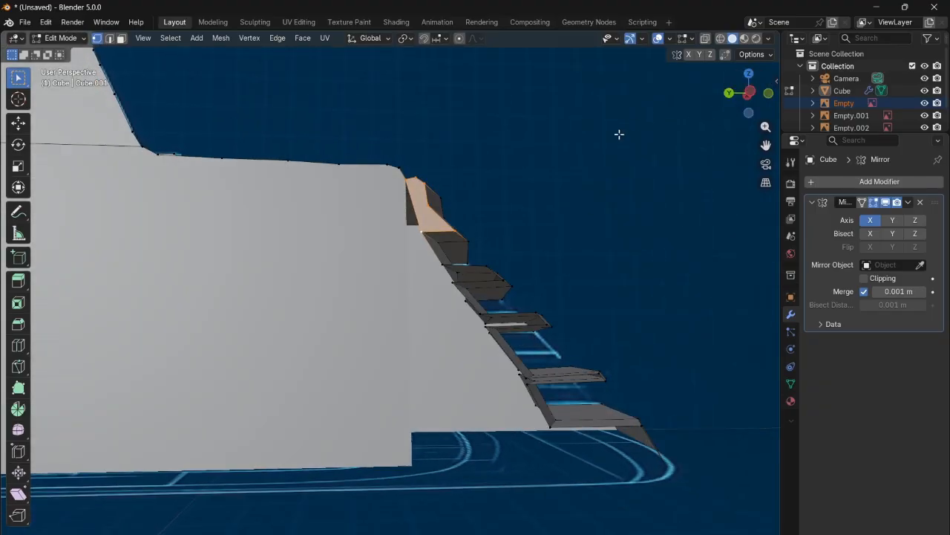
left_click(455, 248)
left_click_drag(747, 94, 658, 115)
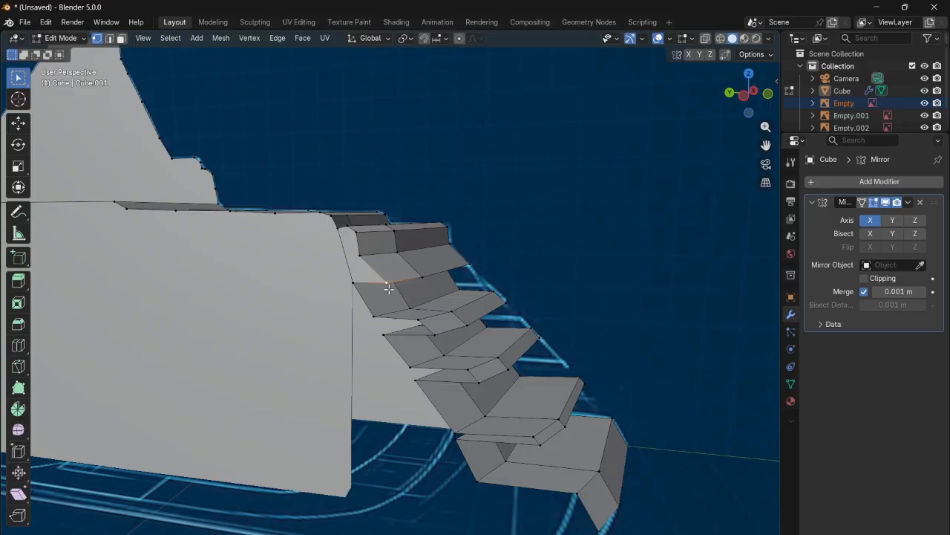
left_click_drag(761, 114, 731, 115)
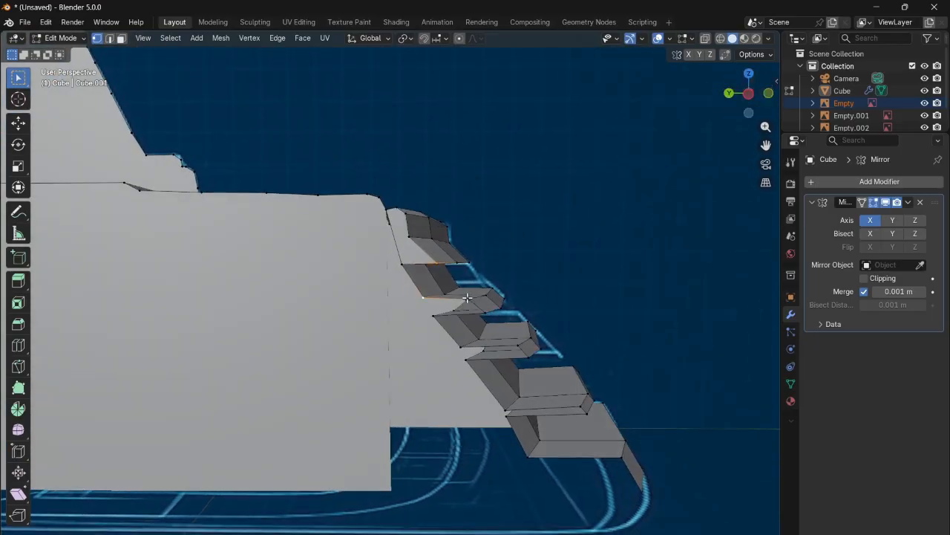
left_click(421, 296)
left_click(447, 305, "shift")
left_click(456, 311, "shift")
key("f")
key("alt+a")
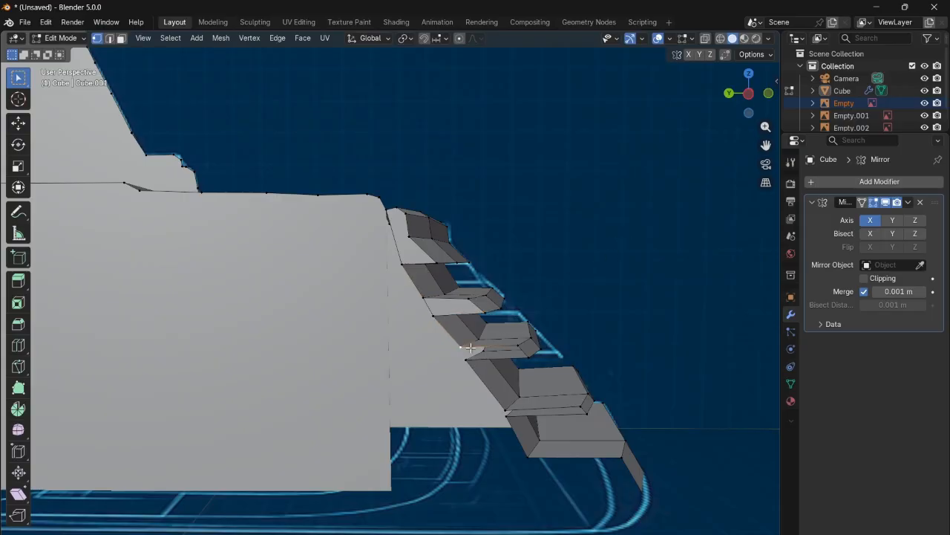
- Fill the open side strips of the two stern decks further down, selecting each strip's edge vertices
left_click(526, 355)
left_click(478, 361, "shift")
left_click(511, 411)
left_click(584, 404, "shift")
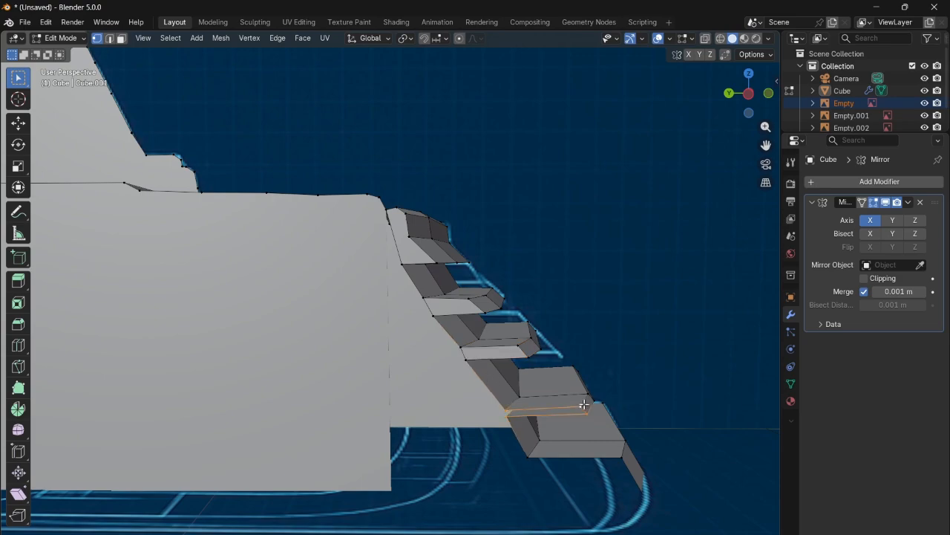
- Select the curved stern outline from the hull's bottom edge up to the lowest deck and fill the lower stern side with a face
mouse_move(750, 90)
left_mouse_down()
mouse_move(717, 127)
mouse_move(747, 92)
left_mouse_up()
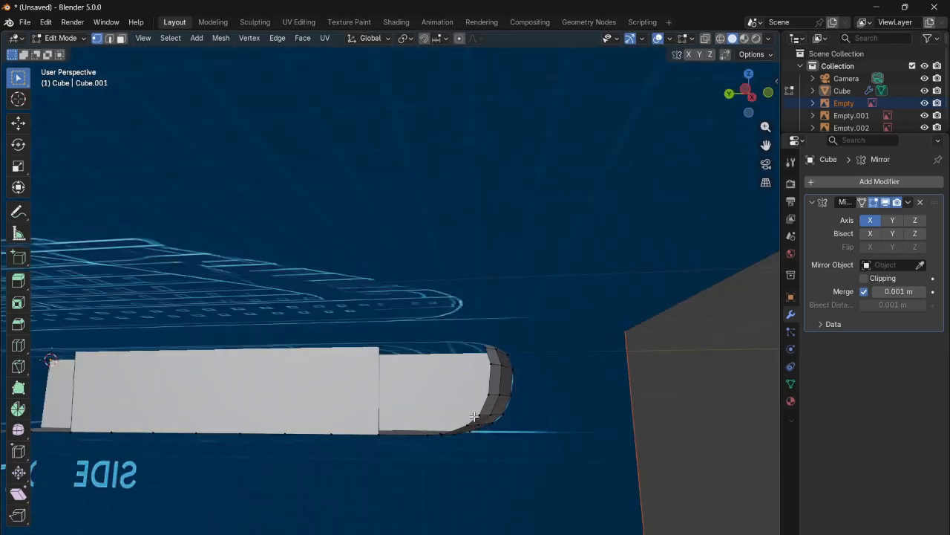
left_click_drag(747, 95, 676, 156)
left_click(399, 442)
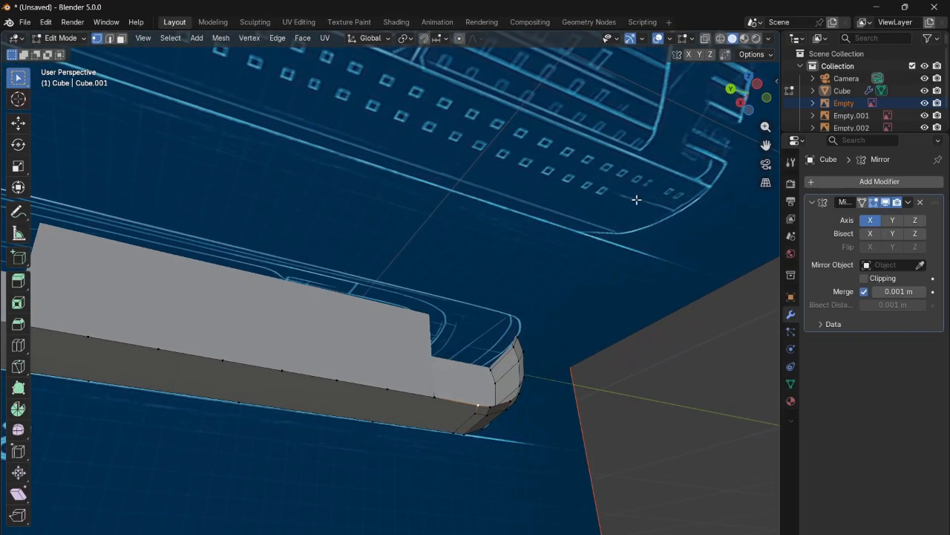
left_click(511, 398, "shift")
left_click_drag(747, 93, 426, 413)
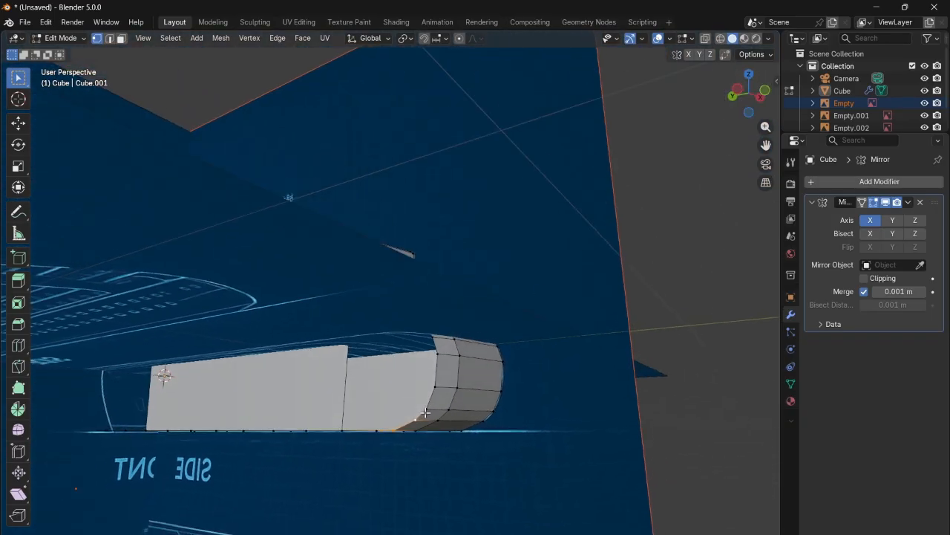
left_click(438, 388, "shift")
left_click(438, 355, "shift")
left_click(432, 338, "shift")
left_click_drag(749, 94, 496, 356)
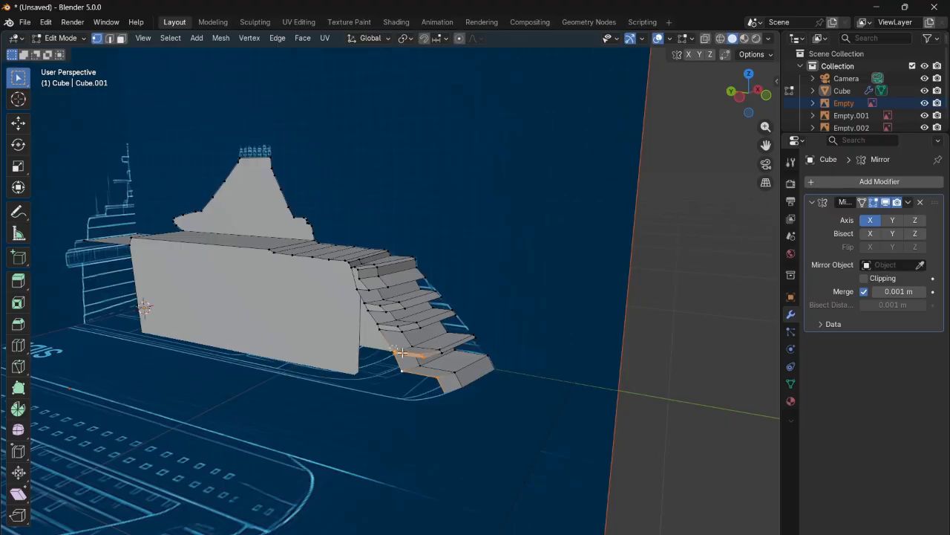
left_click(438, 367)
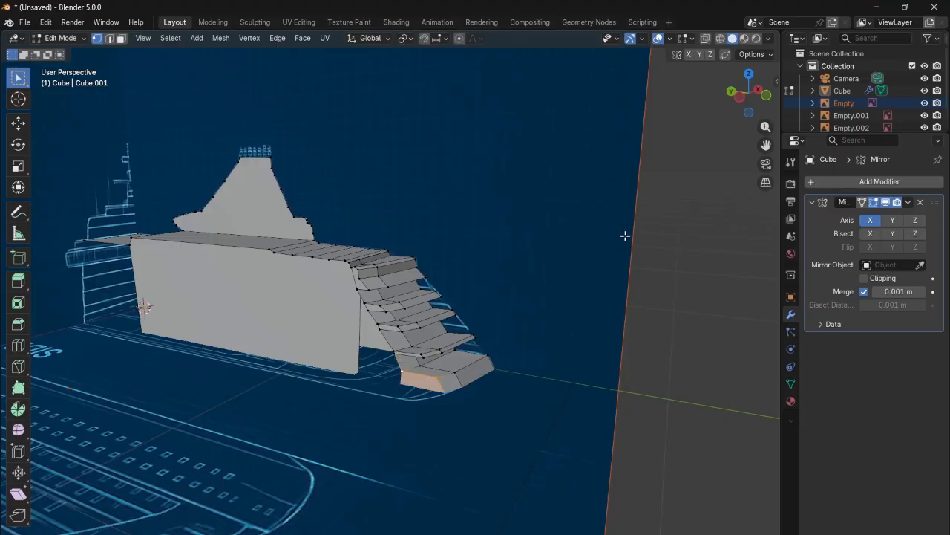
- Add the inner corner vertices of the stepped stern decks to the selection, from the top step down to the lowest one
mouse_move(748, 94)
left_mouse_down()
mouse_move(724, 97)
mouse_move(698, 132)
mouse_move(721, 101)
mouse_move(716, 74)
mouse_move(735, 112)
mouse_move(731, 134)
mouse_move(743, 98)
left_mouse_up()
scroll(507, 323, "down", 2)
scroll(402, 337, "up", 4)
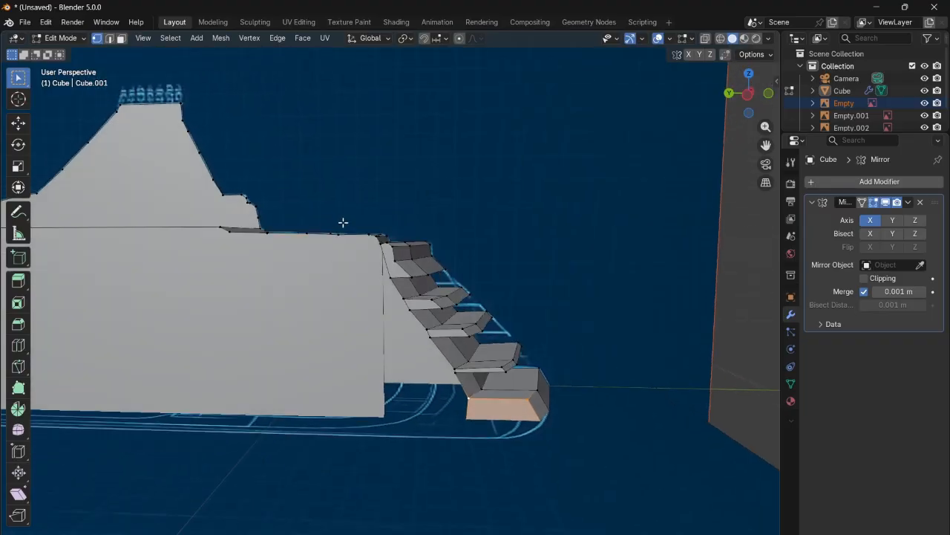
left_click(405, 299, "shift")
left_click(411, 310, "shift")
left_click(428, 328, "shift")
left_click(431, 337, "shift")
left_click(456, 371, "shift")
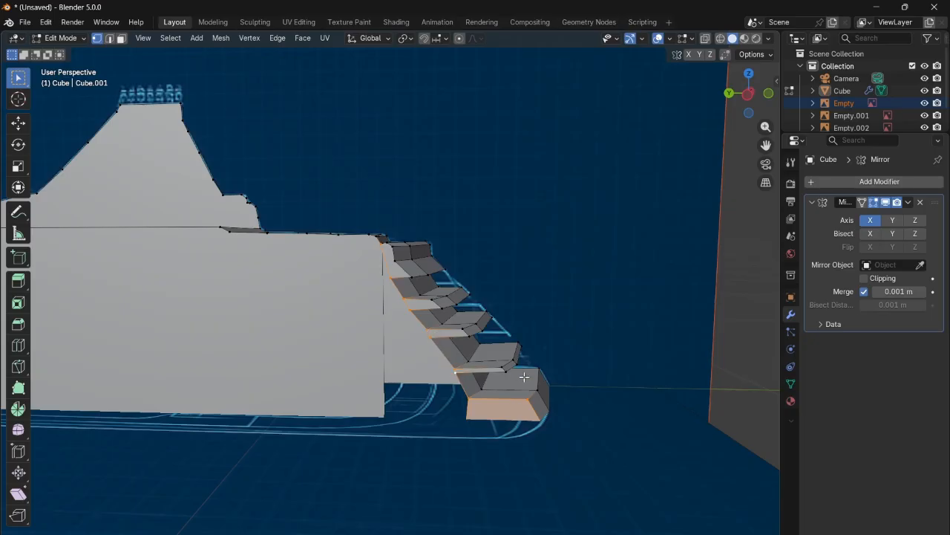
- Deselect the curved stern vertices, add the hull's bottom edge vertex, fill the remaining stern side gap with a face, and clear the selection
mouse_move(755, 106)
left_mouse_down()
mouse_move(741, 75)
mouse_move(747, 96)
left_mouse_up()
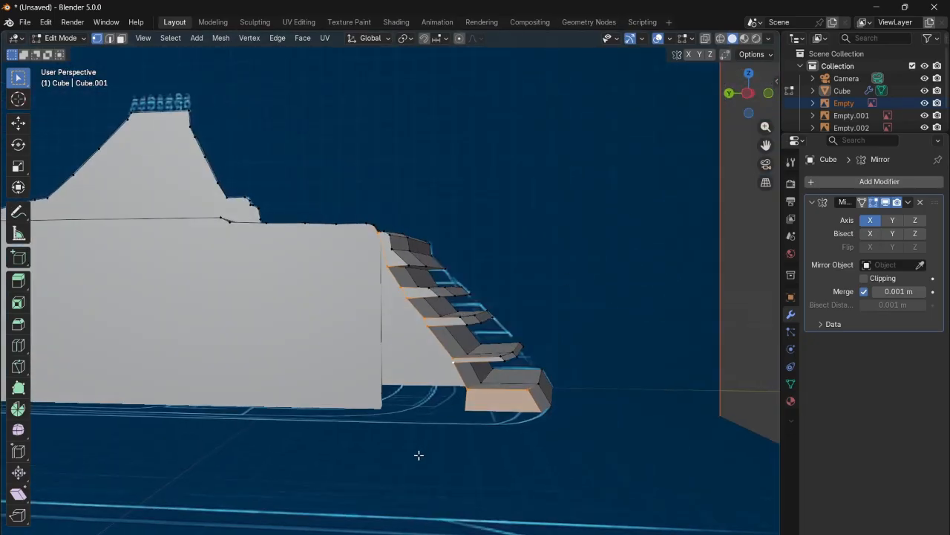
left_click_drag(514, 381, 627, 500, "ctrl")
left_click_drag(750, 104, 743, 75)
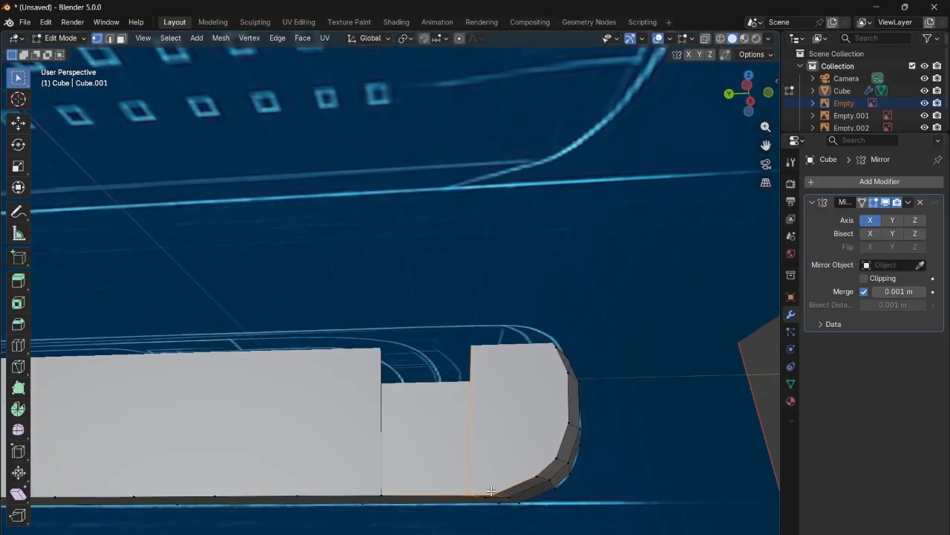
left_click(383, 496, "shift")
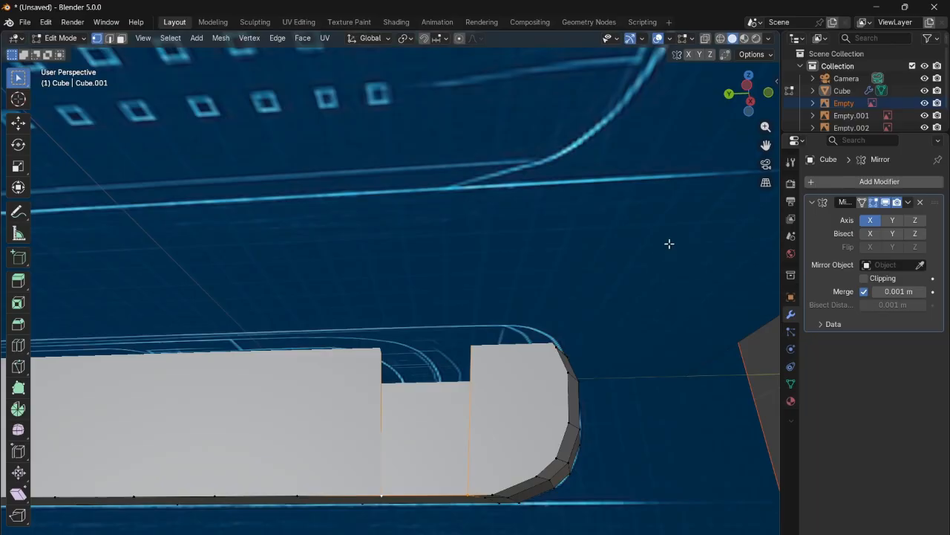
key("f")
left_click_drag(745, 80, 654, 117)
left_click(659, 256)
scroll(660, 255, "down", 4)
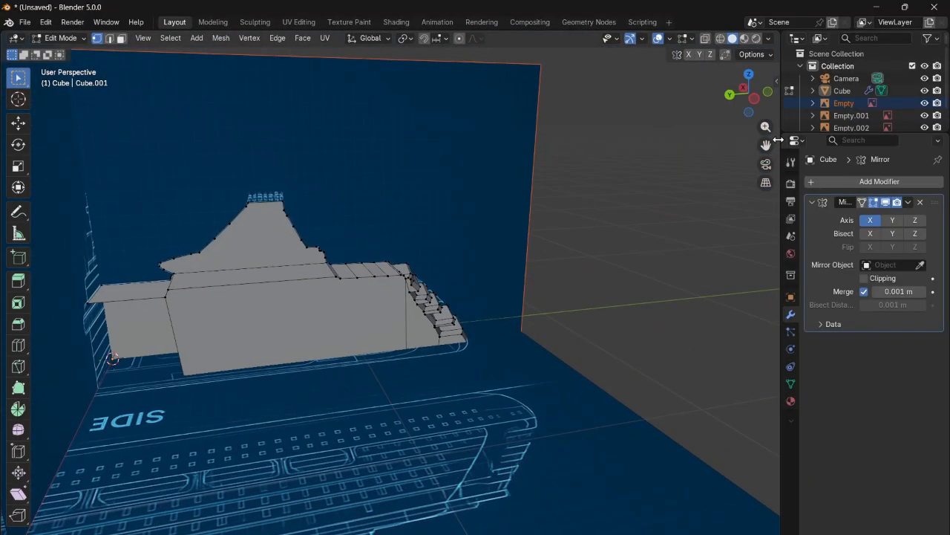
- Connect the upper deck edge vertex midway between bridge and funnel to the hull's bottom edge vertex below it with an edge
left_click(755, 99)
left_click_drag(765, 145, 345, 233)
scroll(345, 233, "up", 2)
left_click(400, 238)
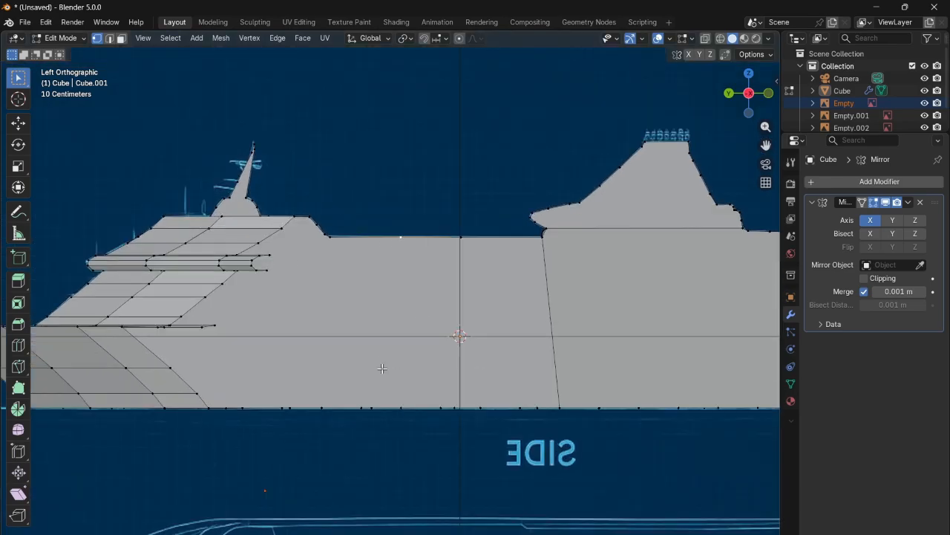
left_click_drag(748, 95, 754, 104)
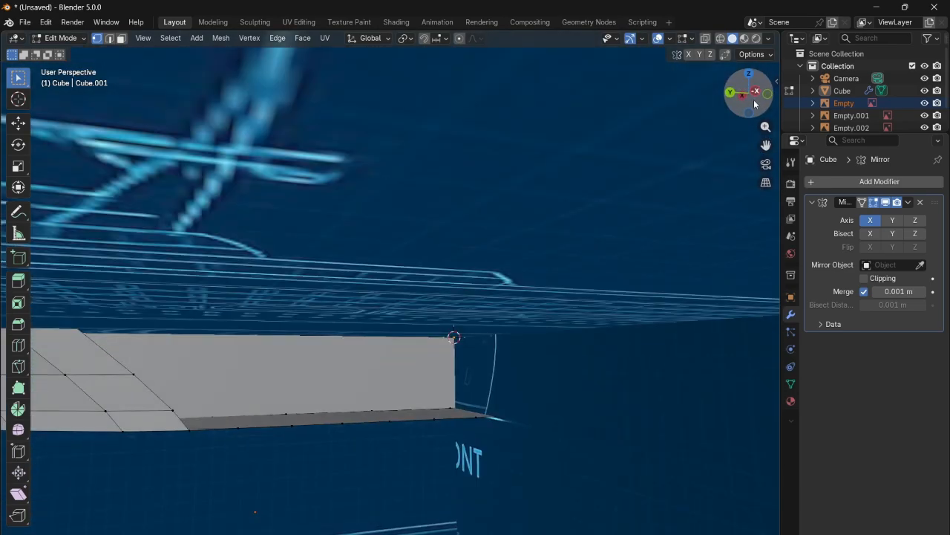
left_click(474, 414, "shift")
key("f")
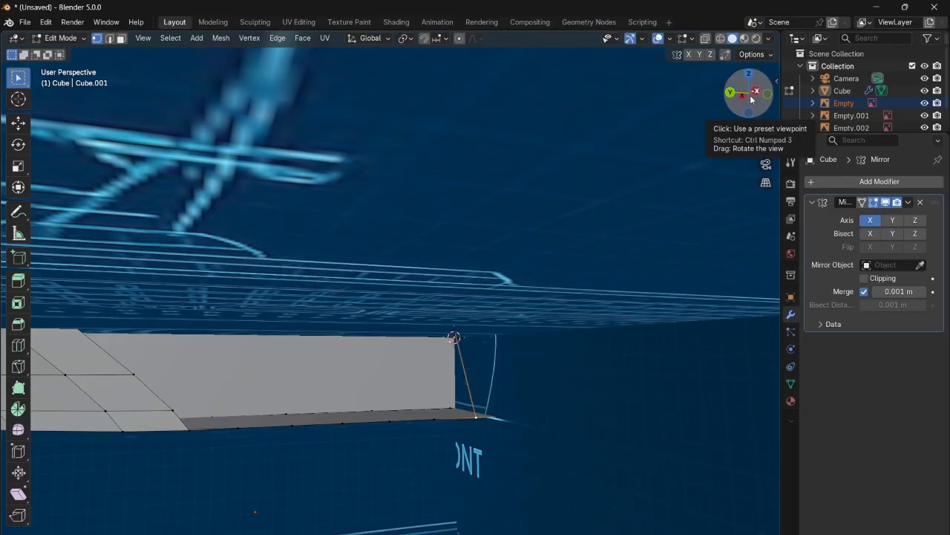
- Undo the midship hull edge and reconnect its upper deck vertex to the neighbouring vertex on the hull's bottom edge
key("ctrl+z")
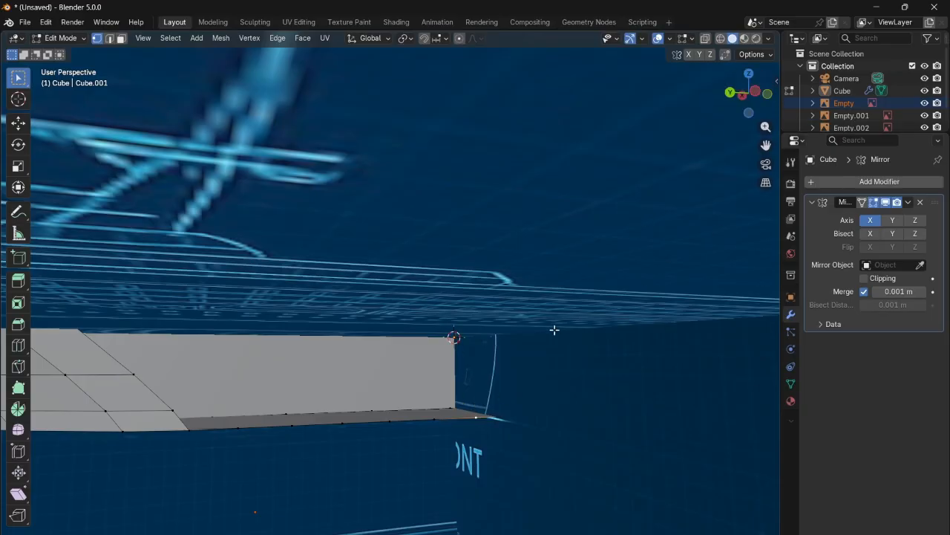
key("ctrl+z")
left_click(439, 419)
left_click_drag(748, 88, 749, 93)
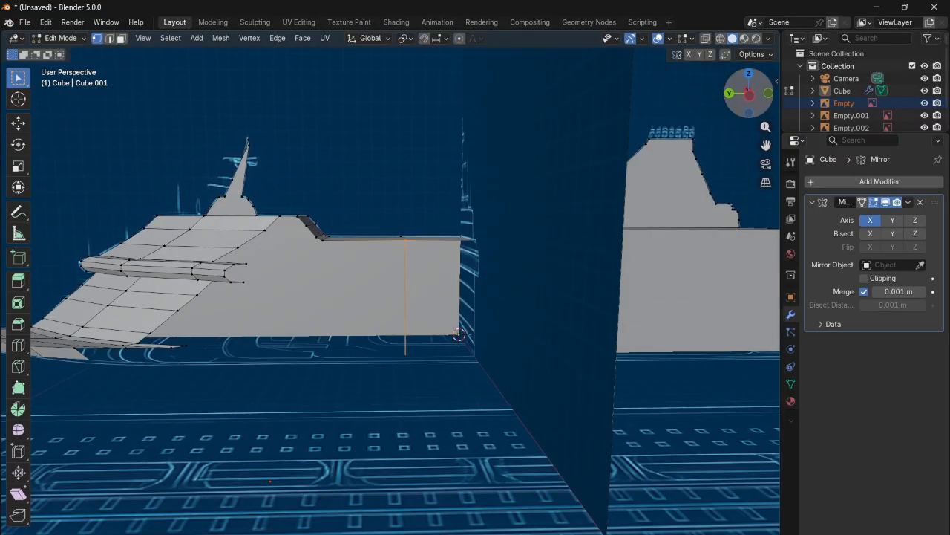
left_click(754, 97)
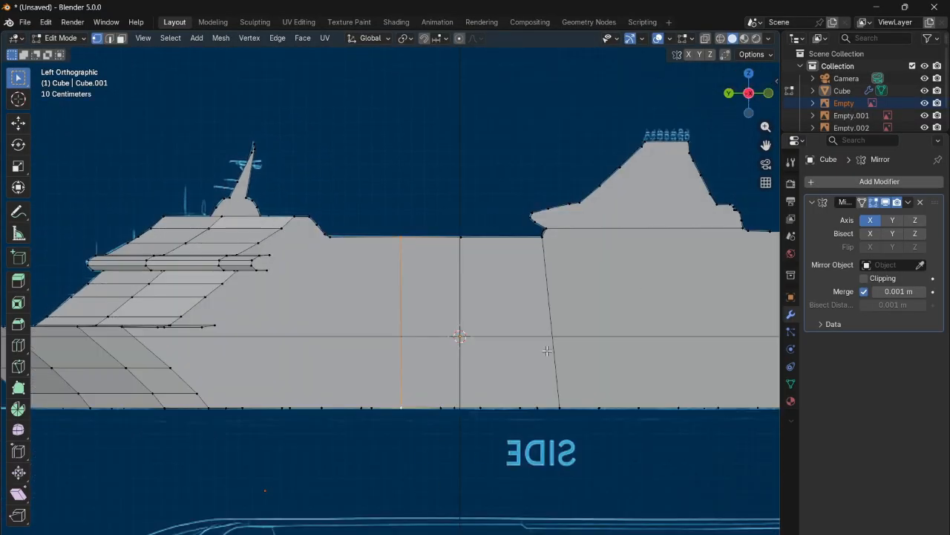
- Select the hull side outline between the midship edge and the edge ahead of the funnel, and fill it with a face
mouse_move(744, 106)
left_mouse_down()
mouse_move(731, 125)
mouse_move(750, 96)
left_mouse_up()
left_click(486, 425)
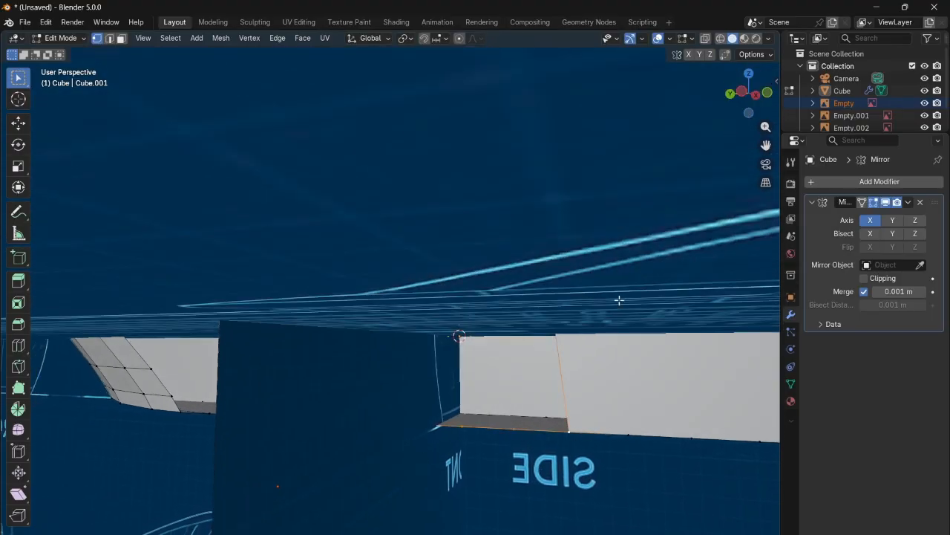
left_click_drag(747, 95, 699, 158)
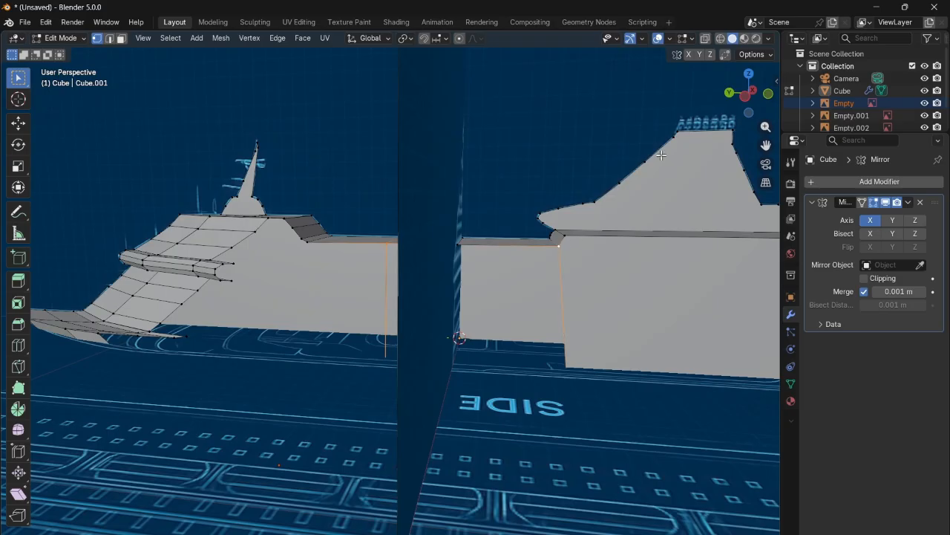
mouse_move(747, 95)
left_mouse_down()
mouse_move(734, 104)
mouse_move(775, 83)
mouse_move(742, 37)
mouse_move(724, 104)
mouse_move(761, 119)
mouse_move(748, 93)
left_mouse_up()
left_click(452, 262, "shift")
key("f")
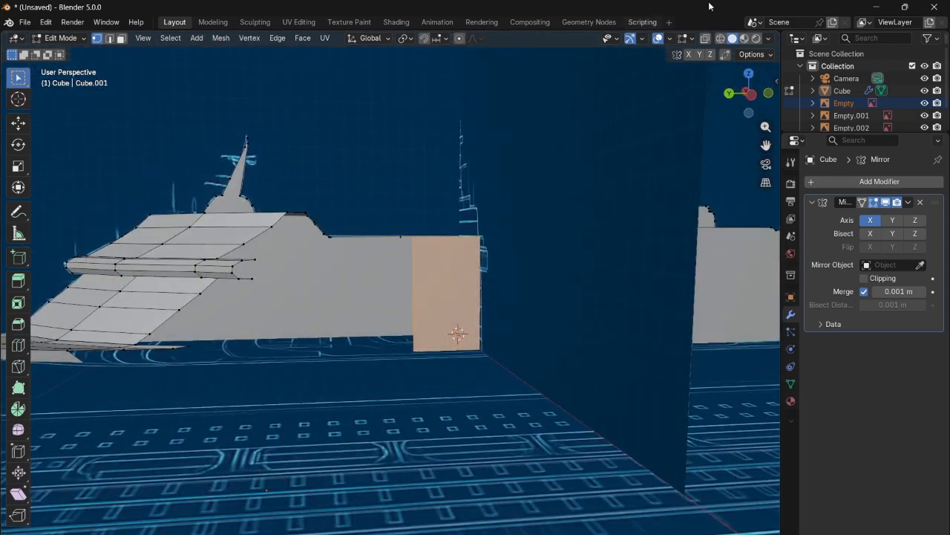
- Try to fill the hull side from the upper deck edge and chamfered step behind the bridge down to the bottom edge
left_click(418, 241)
left_click(331, 238, "ctrl")
middle_click_drag(331, 238, 327, 275)
left_click(325, 279, "shift")
left_click(314, 270, "shift")
left_click(304, 261, "shift")
left_click(286, 262, "shift")
left_click_drag(749, 93, 749, 67)
left_click(424, 404, "shift")
key("f")
- Connect the front superstructure's outer vertex above the bridge wing to the hull's bottom edge with an edge
left_click(490, 176)
left_click(226, 399, "shift")
key("j")
- Add the hull's bottom edge vertices and the midship edge's upper vertex to the selection, and fill the side behind the bridge
left_click(262, 421, "shift")
left_click(315, 421, "shift")
left_click(361, 420, "shift")
left_click(408, 419, "shift")
middle_click_drag(410, 419, 409, 460)
left_click(409, 248, "shift")
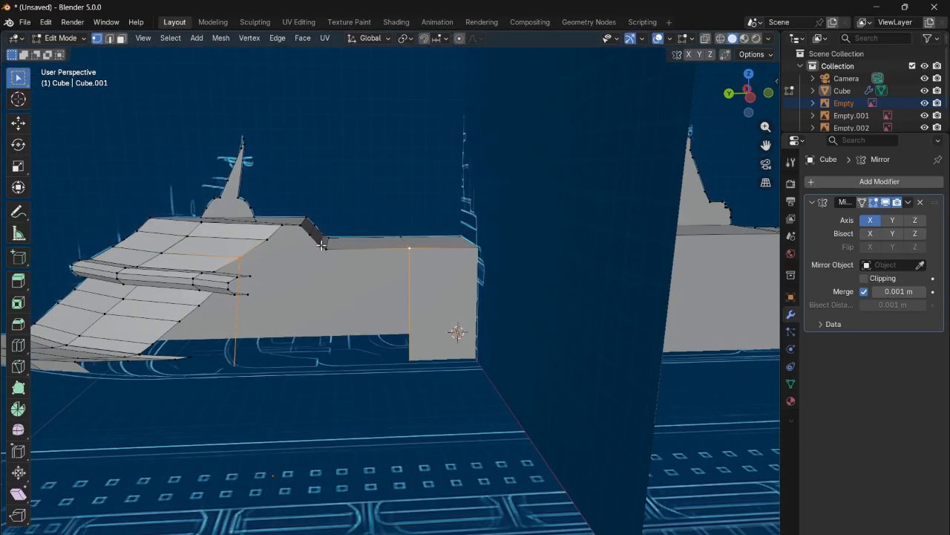
key("f")
- Select the outer vertices of the sloped front superstructure down to the foredeck and fill the forward hull side with a face
middle_click_drag(311, 236, 334, 249)
left_click(314, 339)
middle_click_drag(314, 340, 320, 289)
left_click(308, 241, "shift")
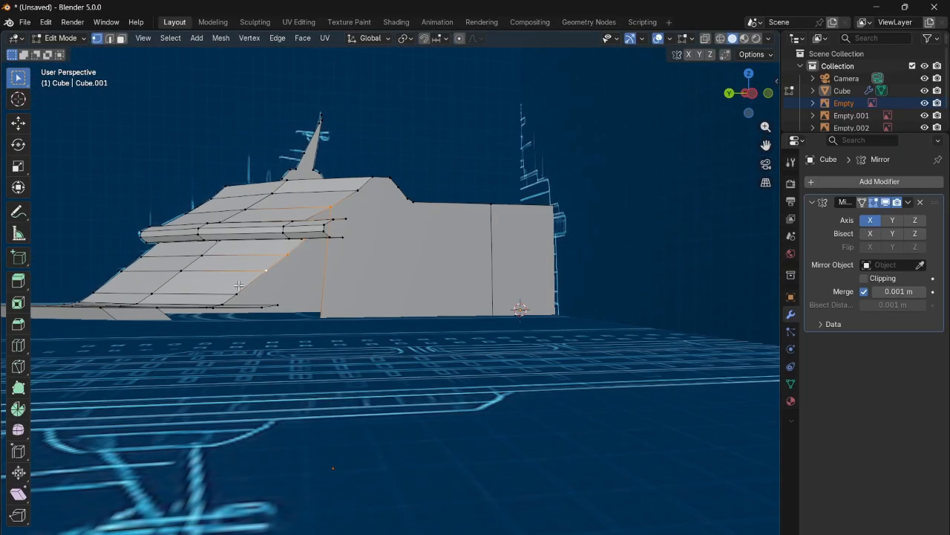
middle_click_drag(253, 290, 249, 334)
left_click(219, 334, "shift")
mouse_move(745, 101)
left_mouse_down()
mouse_move(745, 74)
mouse_move(754, 116)
mouse_move(745, 55)
mouse_move(746, 133)
mouse_move(913, 97)
mouse_move(750, 130)
mouse_move(746, 104)
left_mouse_up()
key("f")
- Fill the small gap in the hull side where the bridge wing meets the superstructure's outer edge
scroll(500, 212, "up", 4)
middle_click_drag(289, 215, 276, 252)
scroll(277, 254, "up", 3)
left_click_drag(749, 92, 709, 125)
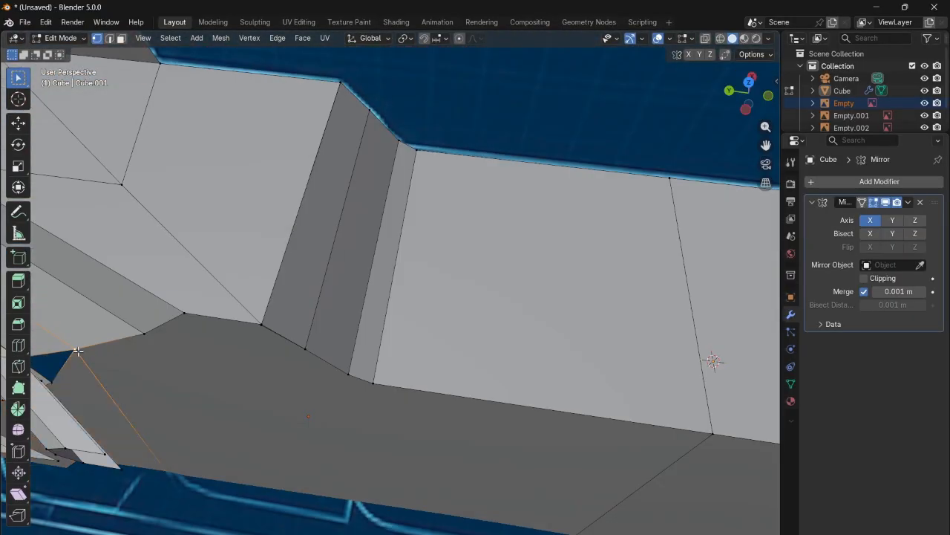
left_click(79, 352)
middle_click_drag(79, 352, 104, 353)
left_click(63, 372, "shift")
key("f")
- Close the open outer end of the protruding bridge wing by filling between its end vertices
left_click_drag(748, 93, 709, 186)
left_click(105, 191)
left_click(86, 220, "shift")
key("f")
left_click(87, 222)
left_click(59, 181, "shift")
key("f")
scroll(596, 201, "down", 5)
- Select the vertices along the thin seam between the foredeck and the superstructure's base, from hull side to centreline, and fill it
left_click_drag(767, 145, 854, 140)
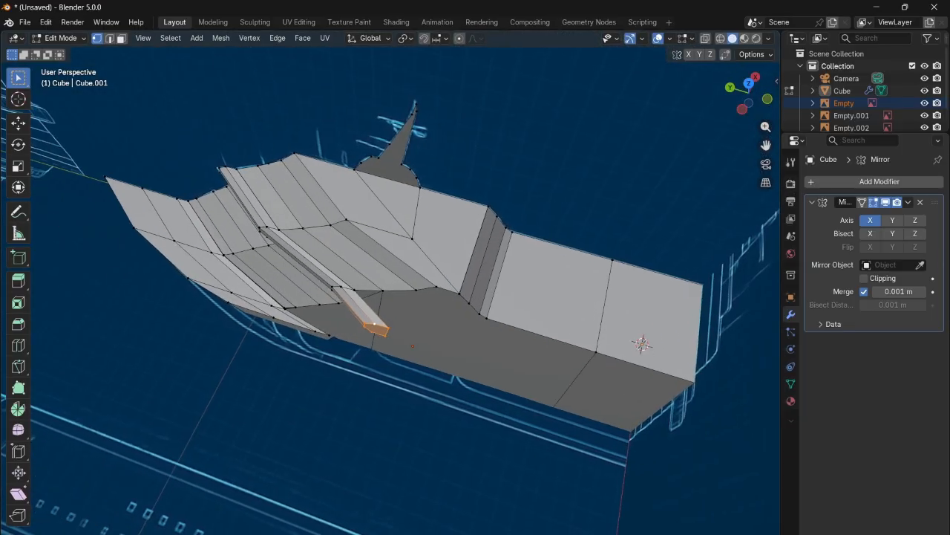
scroll(740, 142, "up", 4)
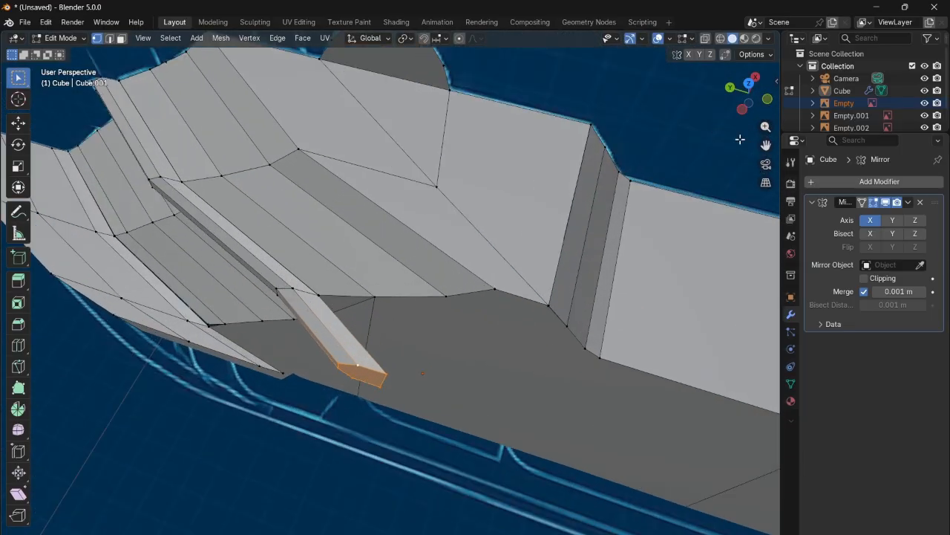
left_click_drag(766, 145, 948, 160)
scroll(426, 264, "up", 2)
left_click_drag(760, 99, 738, 76)
left_click(612, 467)
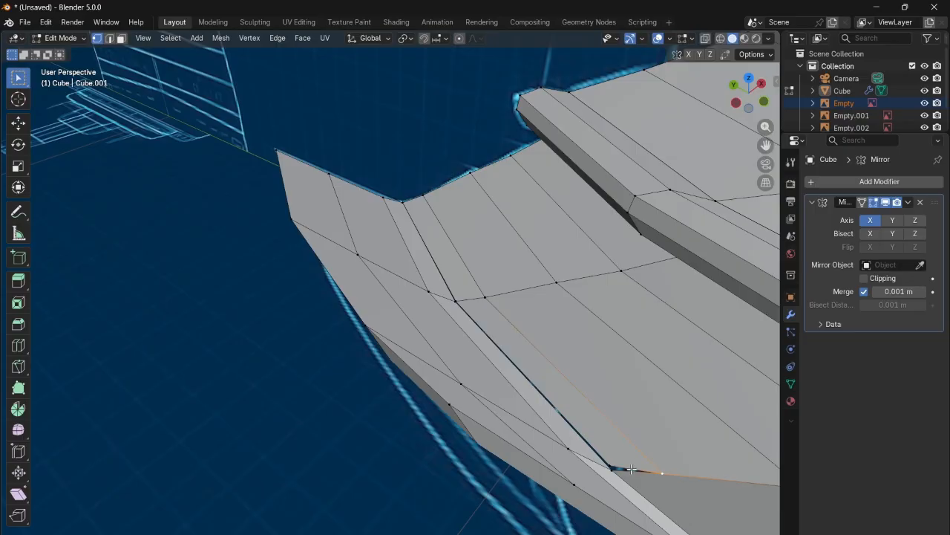
left_click(609, 463, "shift")
key("f")
left_click(599, 443)
key("ctrl+z")
left_click(611, 463)
left_click(617, 472)
left_click(458, 301, "shift")
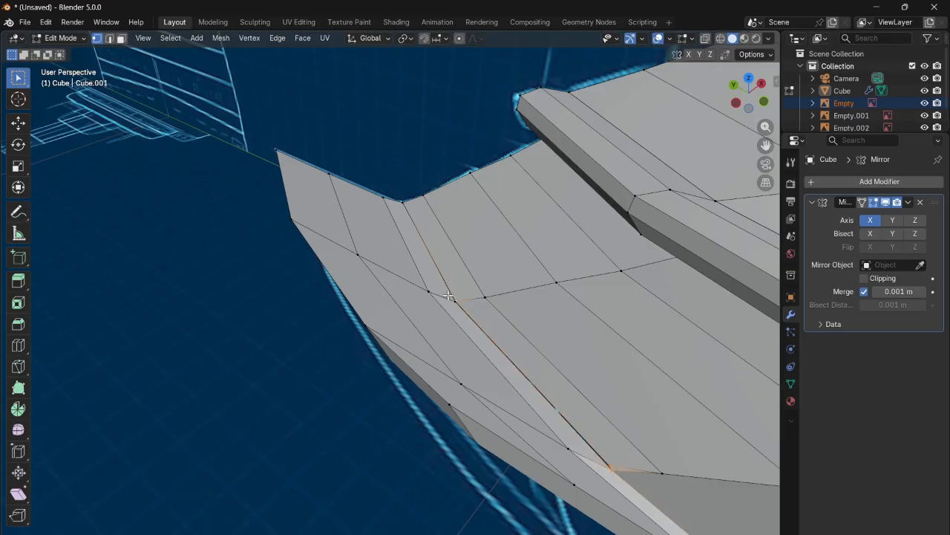
left_click(405, 203, "shift")
left_click(402, 201, "shift")
left_click(404, 200, "shift")
- Examine the filled bow, bridge and hull side from several angles against the blueprint planes
left_click_drag(756, 97, 853, 118)
scroll(576, 174, "down", 5)
left_click_drag(738, 84, 937, 46)
left_click_drag(755, 100, 800, 116)
scroll(766, 142, "up", 2)
left_click(769, 95)
scroll(772, 139, "down", 8)
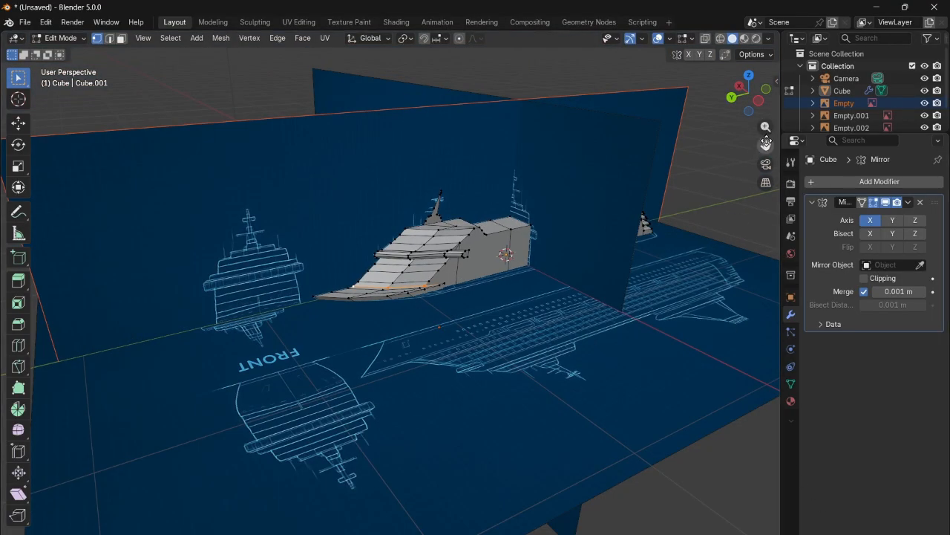
scroll(629, 157, "up", 5)
left_click_drag(757, 92, 793, 111)
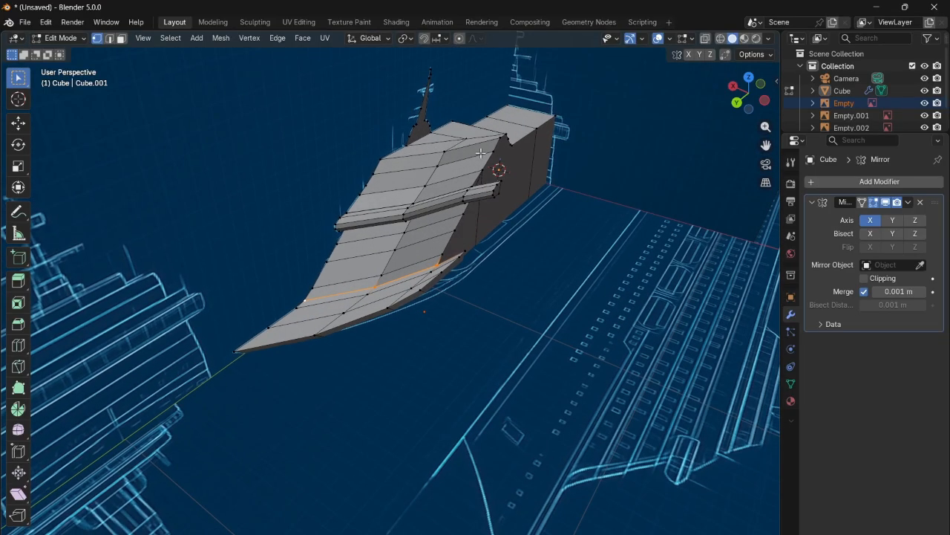
scroll(524, 223, "down", 3)
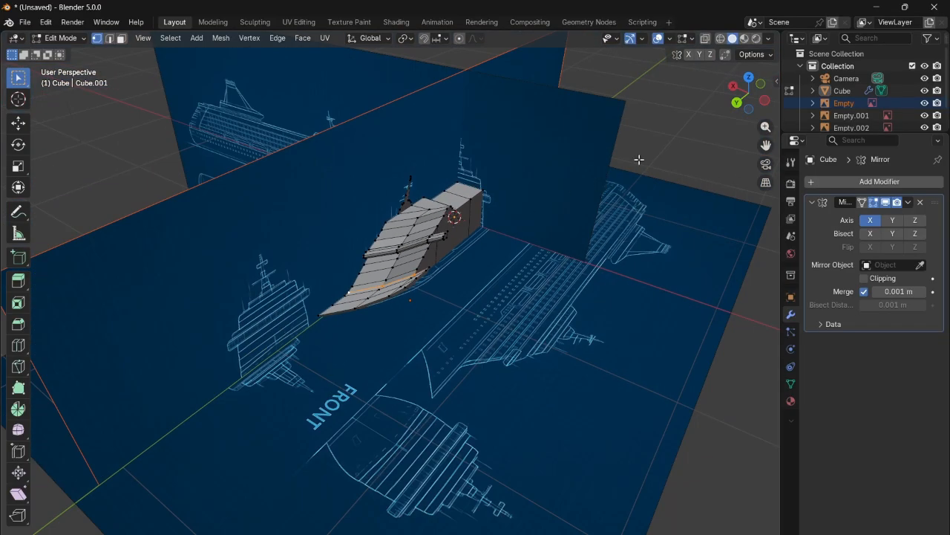
left_click_drag(748, 93, 748, 109)
- Clear the selection and select the outline vertices of the funnel's base structure in the side view
left_click(702, 340)
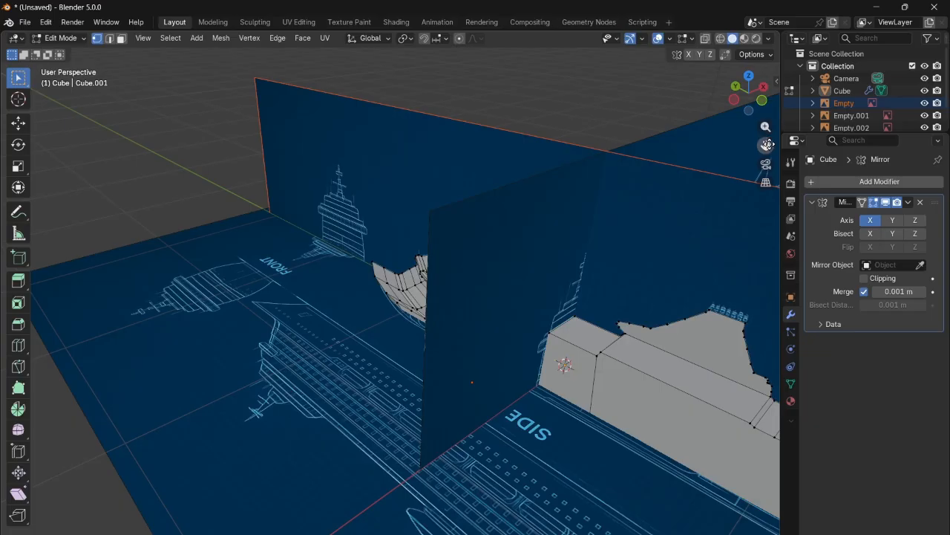
left_click(737, 100)
scroll(598, 297, "up", 8)
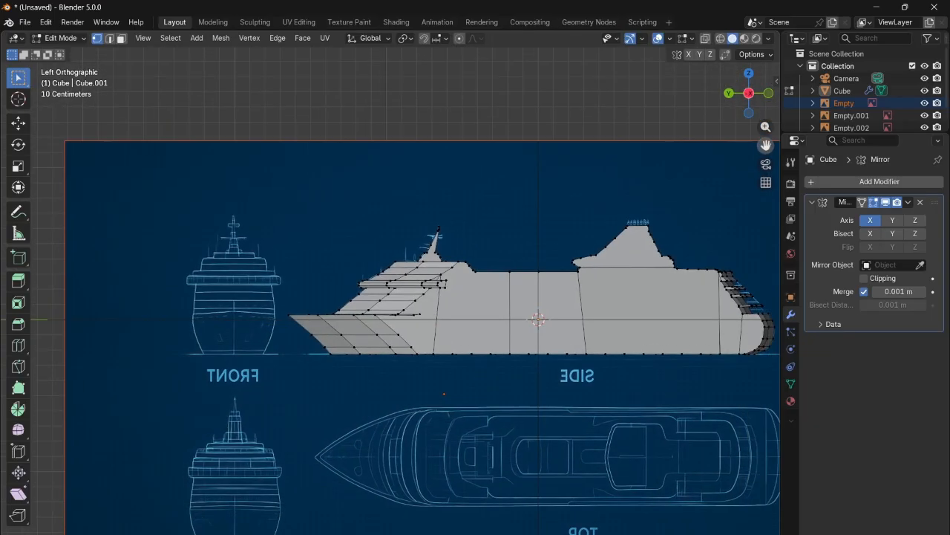
scroll(598, 297, "up", 1)
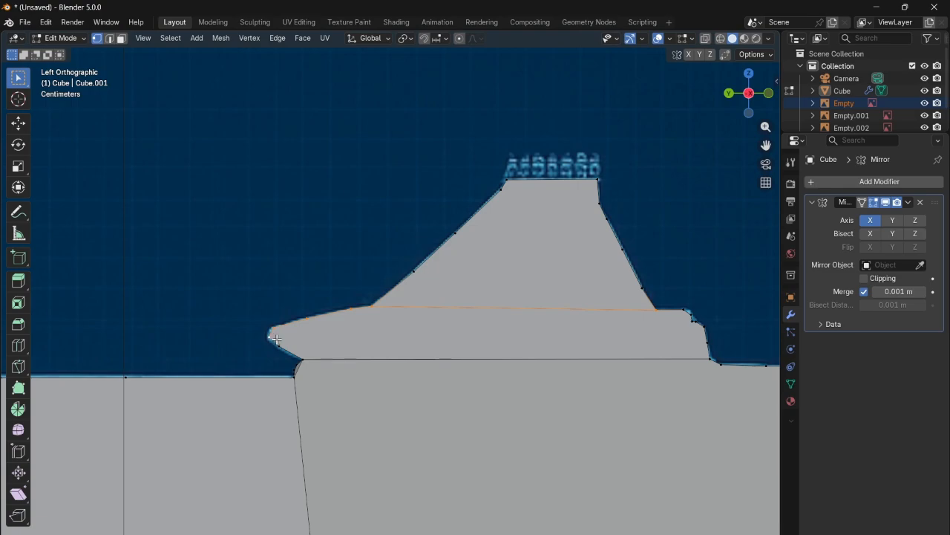
left_click(315, 353, "shift")
left_click(709, 358, "shift")
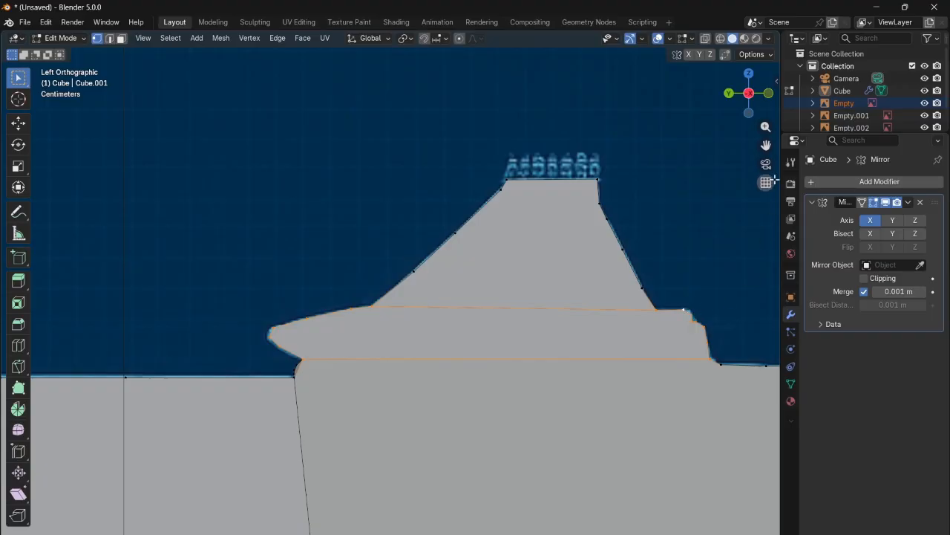
left_click_drag(762, 119, 761, 106)
- Try to extrude the selected funnel base outline outward in the top view
left_click(750, 76)
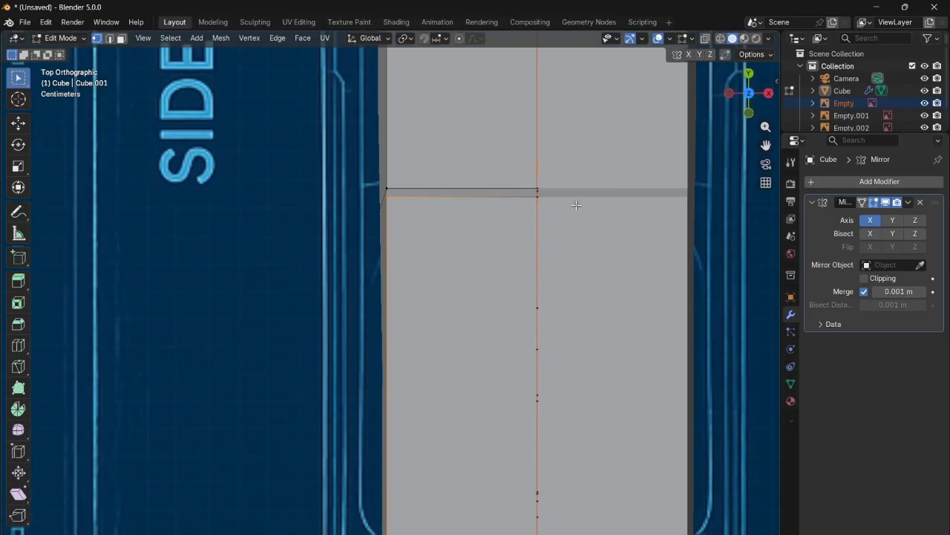
key("g")
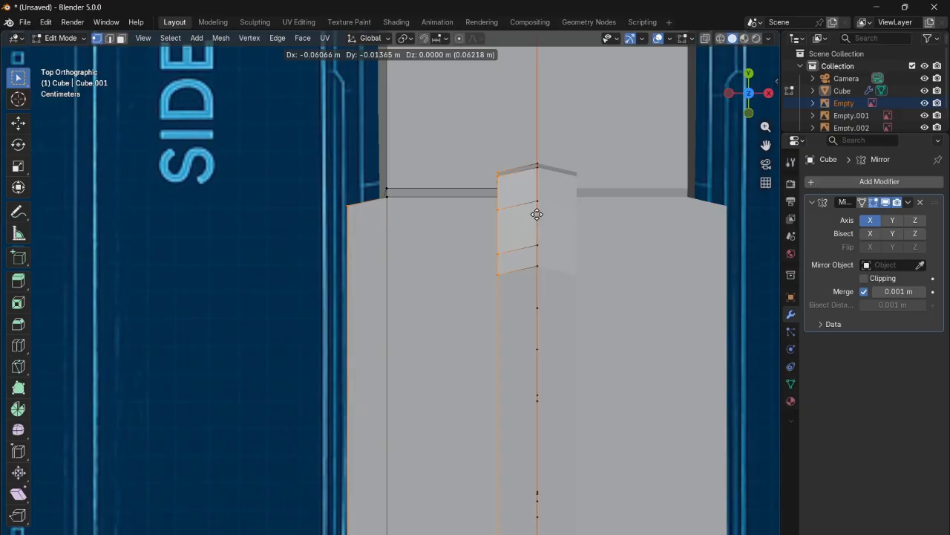
left_click(528, 214)
- Deselect the outer deck edge vertices and select the centreline vertices at the funnel base's lower corners instead
mouse_move(751, 88)
left_mouse_down()
mouse_move(737, 104)
mouse_move(760, 97)
mouse_move(751, 92)
left_mouse_up()
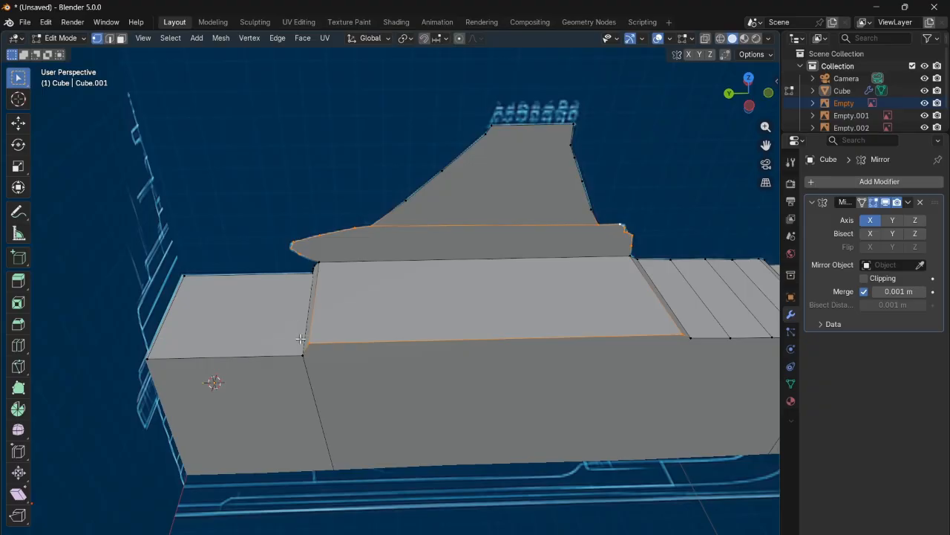
left_click(308, 343, "shift")
left_click(681, 332, "shift")
left_click(628, 257, "shift")
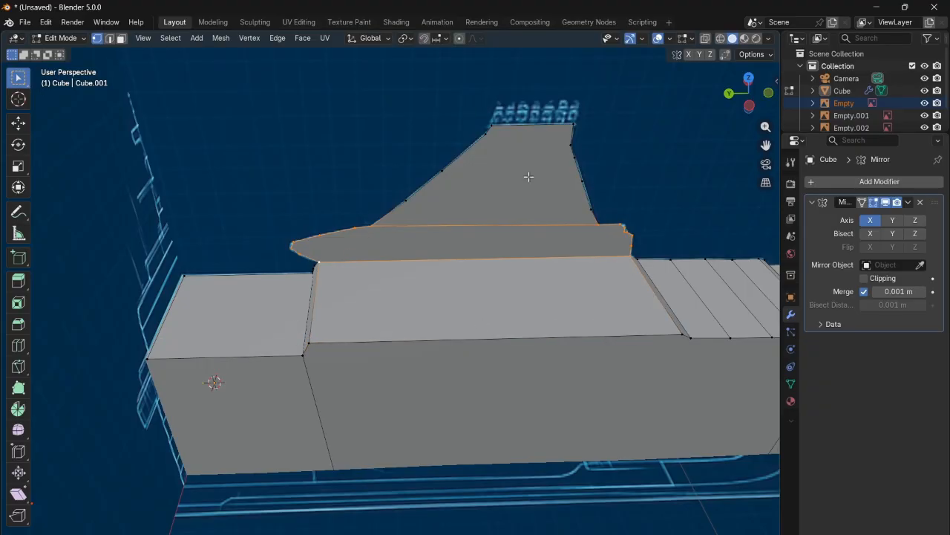
- Extrude the funnel base outline outward along X to about three quarters of the deck's half width in the top view
left_click(749, 77)
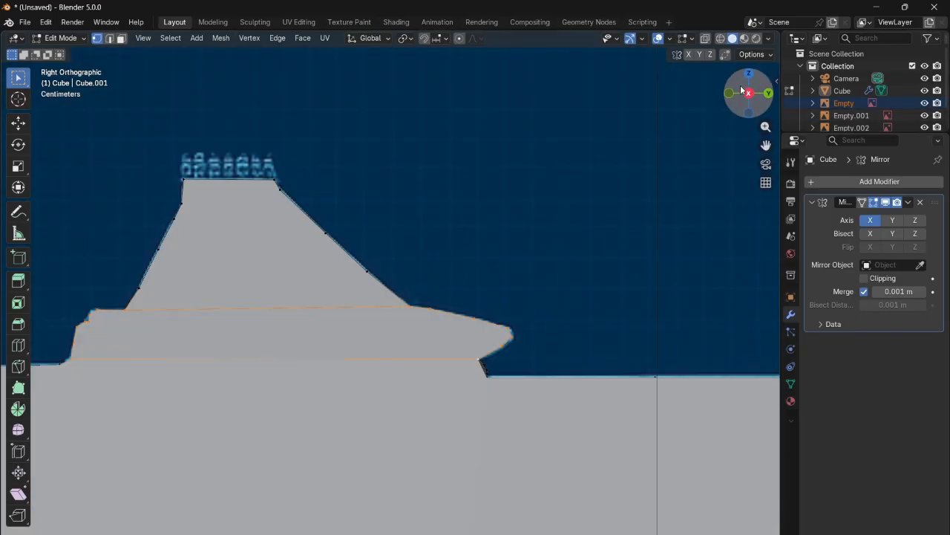
left_click(750, 75)
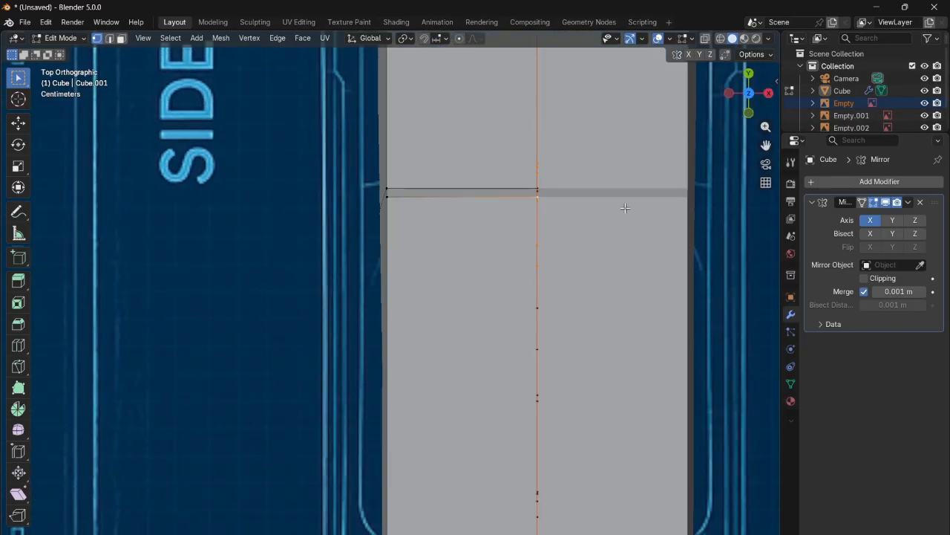
key("e")
key("x")
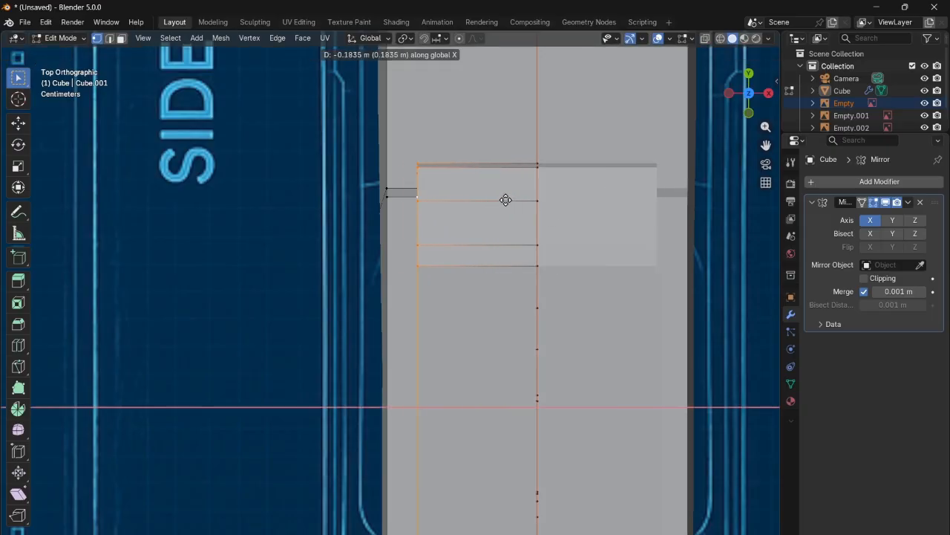
left_click(512, 196)
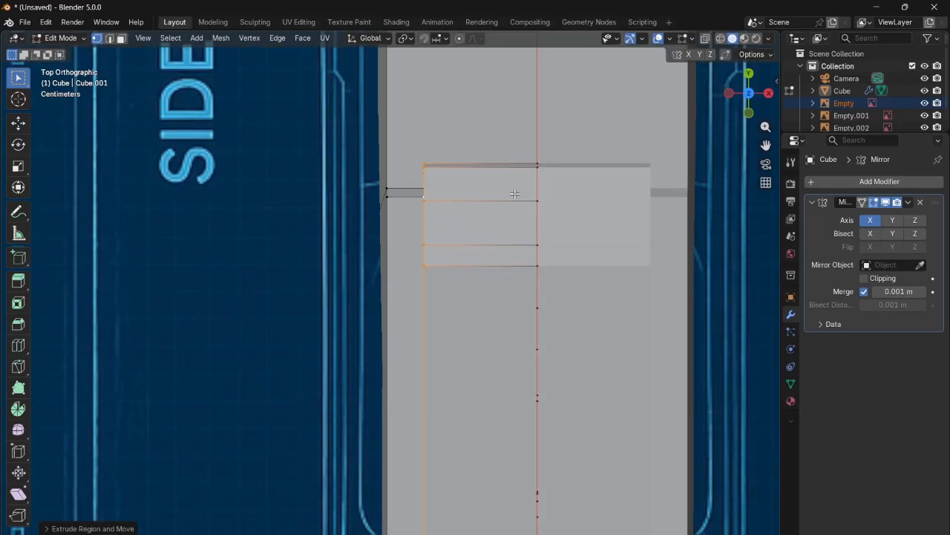
- Clear the selection, switch to edge selection, and select the upper outer edges of the extruded funnel base from front to rear
left_click_drag(748, 93, 707, 189)
key("3")
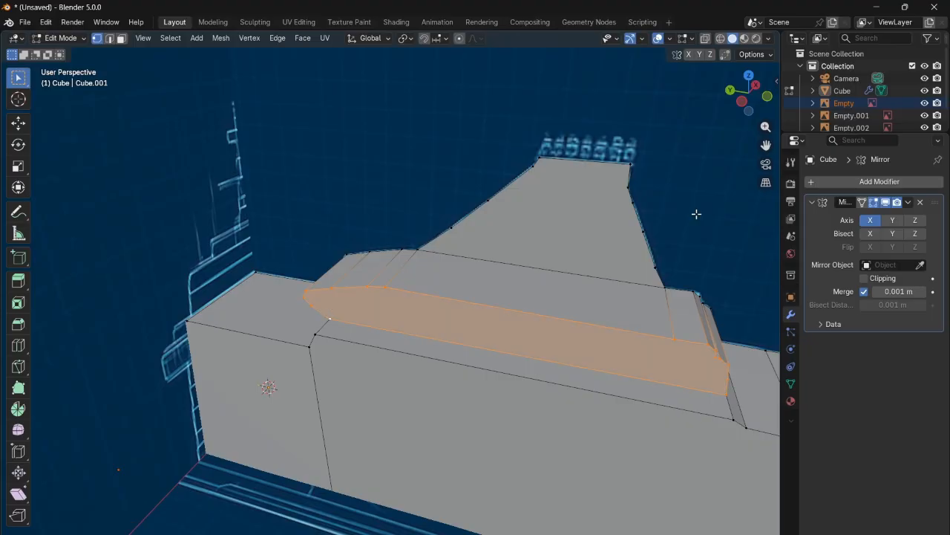
left_click_drag(748, 92, 704, 74)
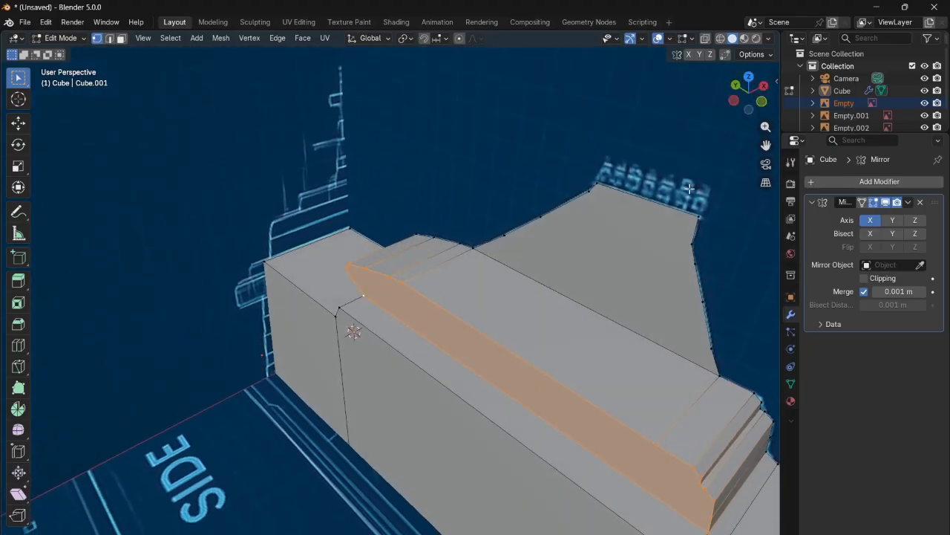
left_click(615, 230)
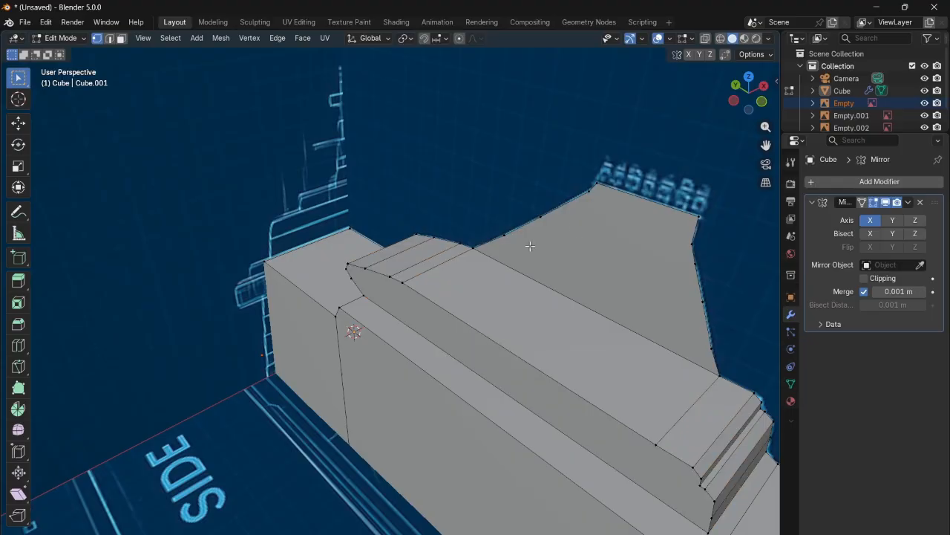
left_click(111, 38)
left_click(418, 290)
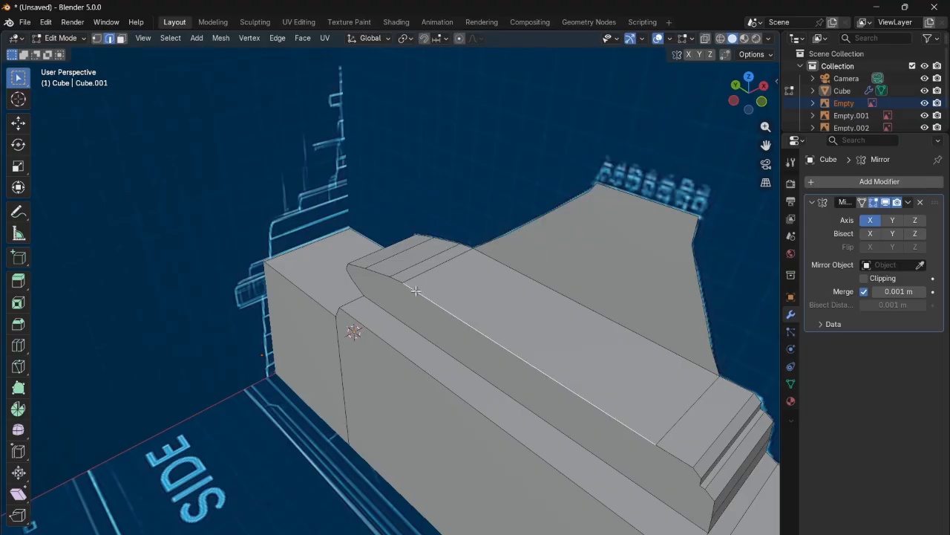
left_click(396, 278, "shift")
left_click(677, 447, "shift")
- Bevel the selected funnel base edges with 8 segments and an offset of about 0.005 m
key("ctrl+b")
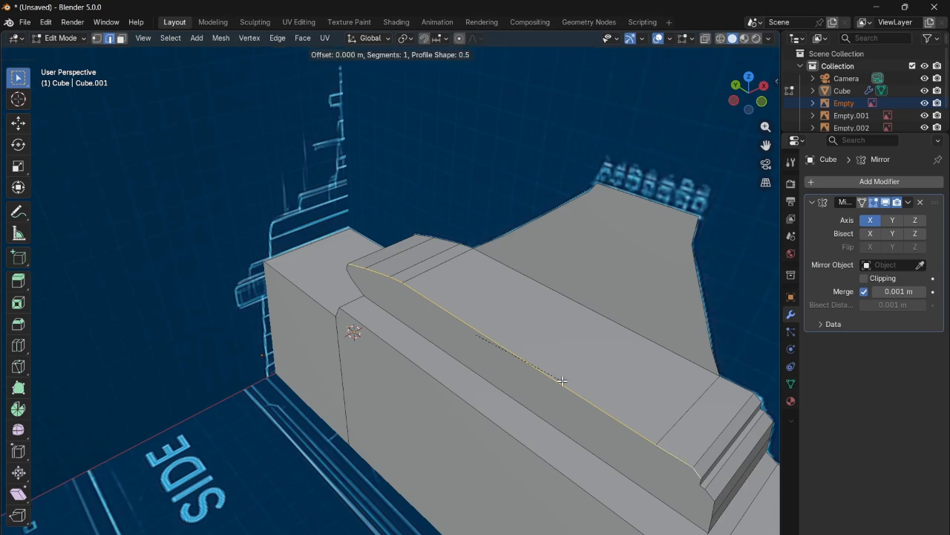
scroll(603, 330, "up", 7)
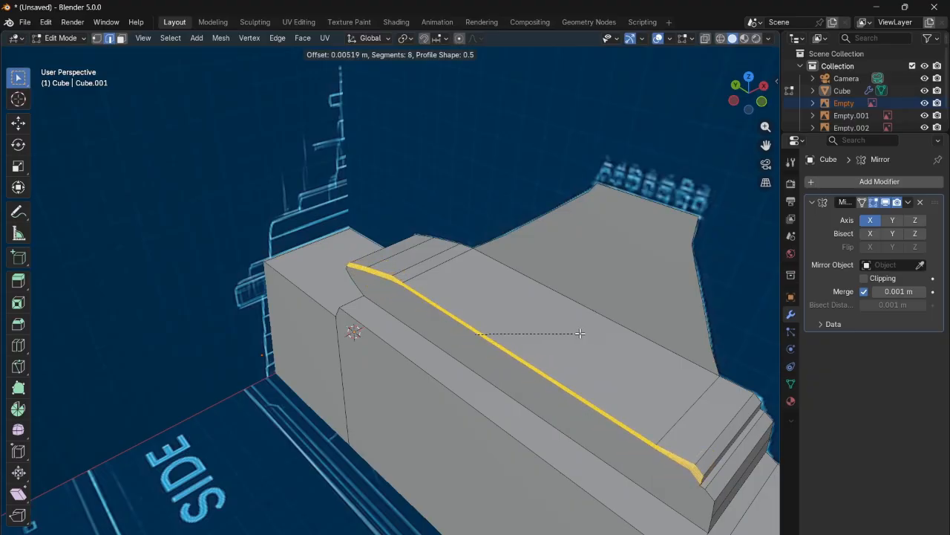
left_click(581, 332)
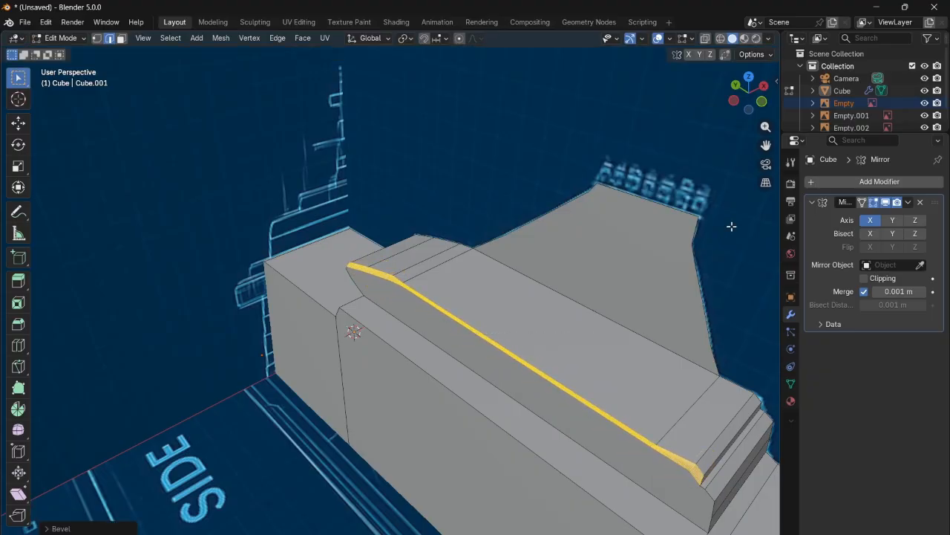
- Bevel the slanted lower front edge on the side of the funnel base with 8 segments
left_click(768, 108)
mouse_move(748, 86)
left_mouse_down()
mouse_move(661, 86)
mouse_move(620, 65)
mouse_move(566, 62)
mouse_move(557, 80)
mouse_move(616, 65)
mouse_move(752, 74)
left_mouse_up()
scroll(766, 348, "up", 1)
scroll(648, 254, "down", 1)
left_click_drag(756, 100, 713, 87)
left_click(271, 338)
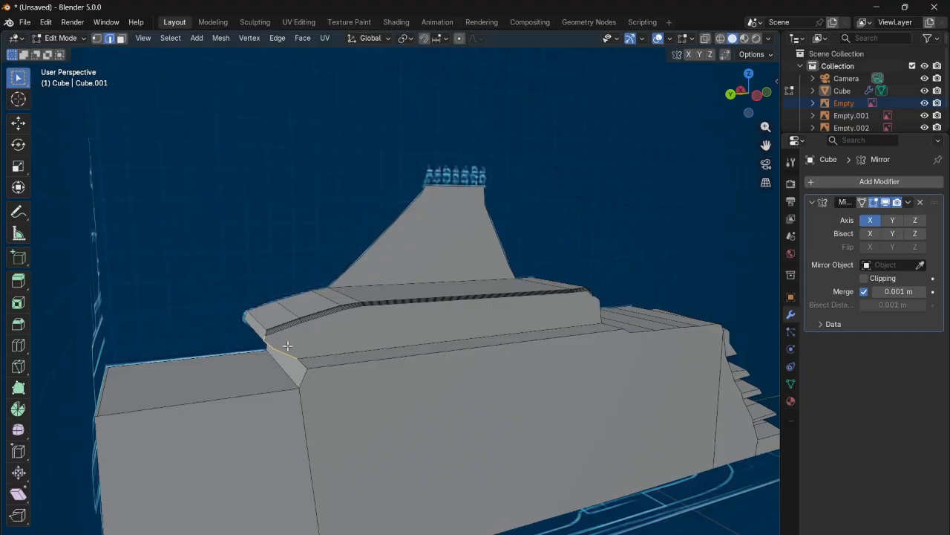
key("ctrl+b")
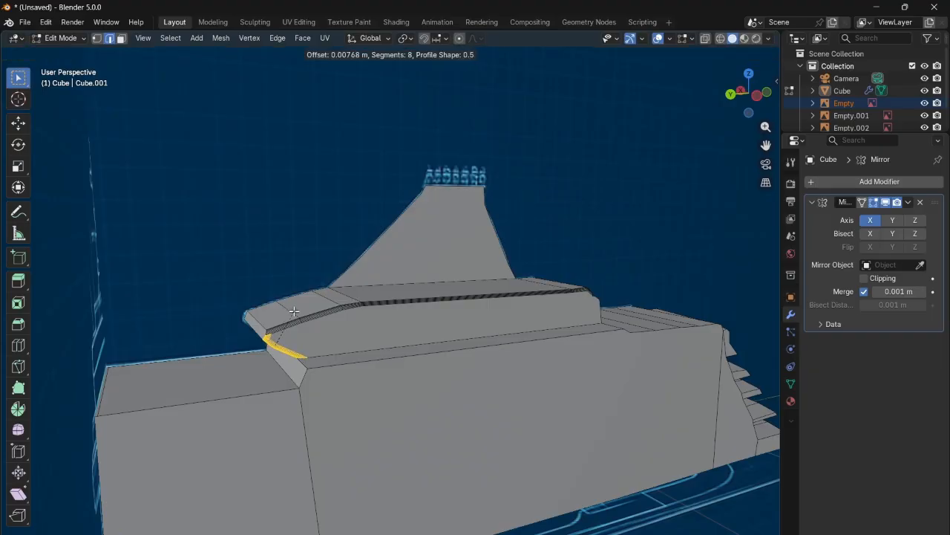
left_click(295, 315)
- Bevel the two lower rear edges on the side of the funnel base with 8 segments
left_click_drag(736, 113, 640, 120)
left_click(743, 404)
left_click(755, 428)
key("ctrl+b")
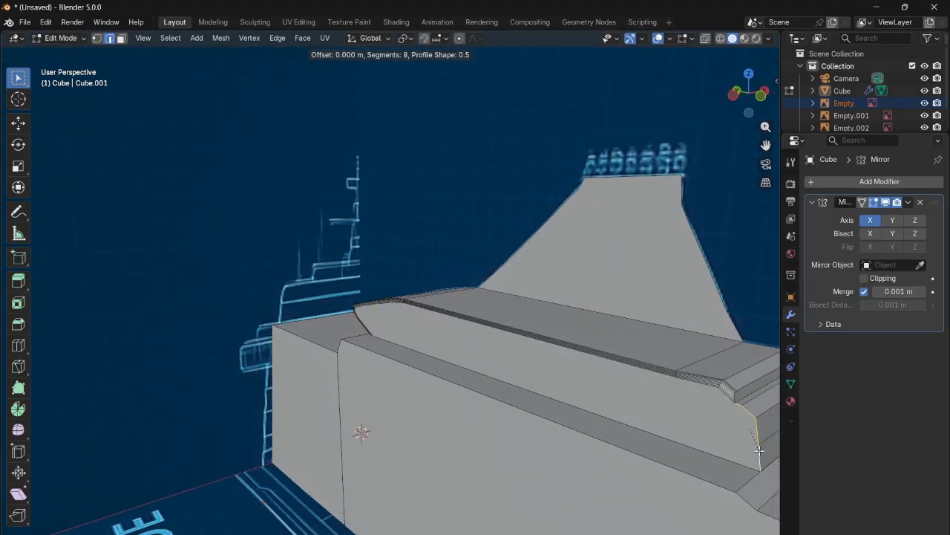
left_click(745, 392)
left_click_drag(750, 108, 724, 116)
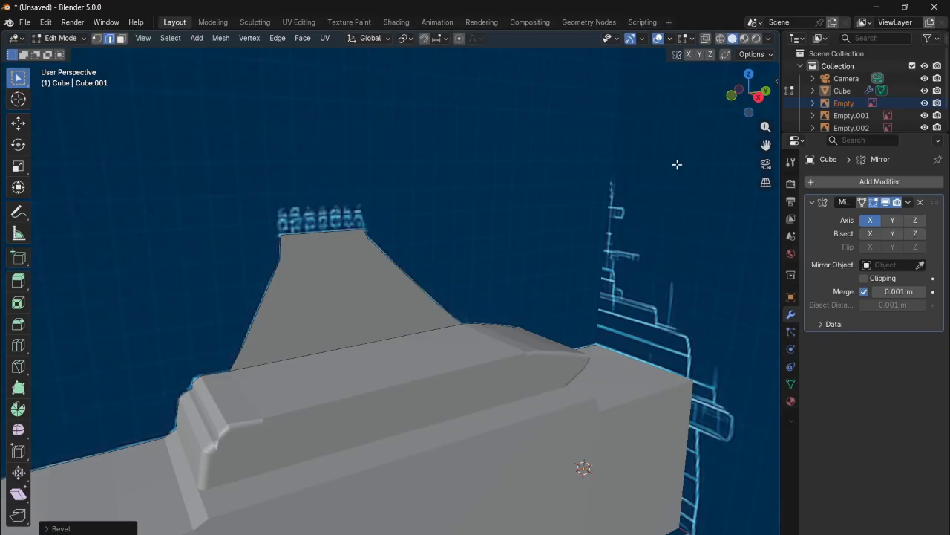
left_click_drag(751, 95, 523, 225)
- Try extruding the funnel's centreline face outward along X in the top view, and undo the extrusion
left_click(528, 260)
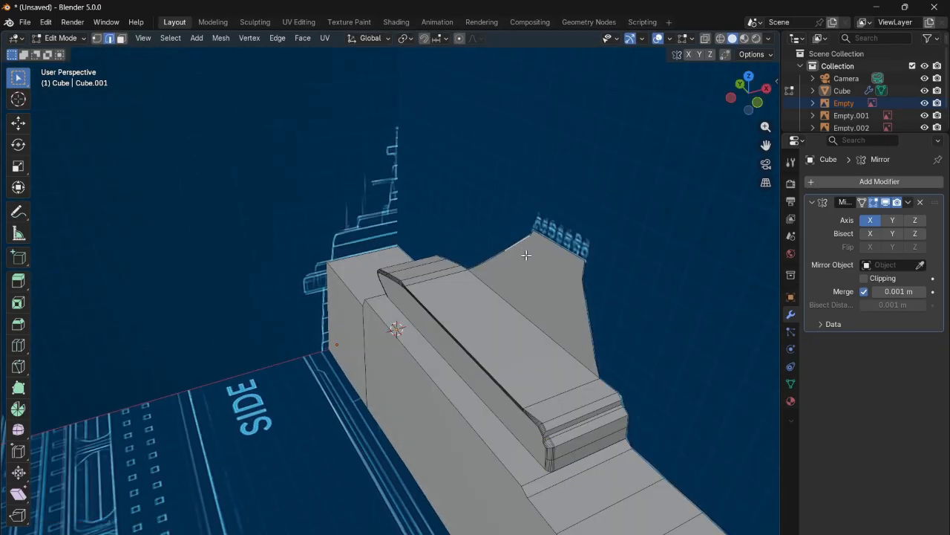
left_click(120, 39)
left_click(539, 291)
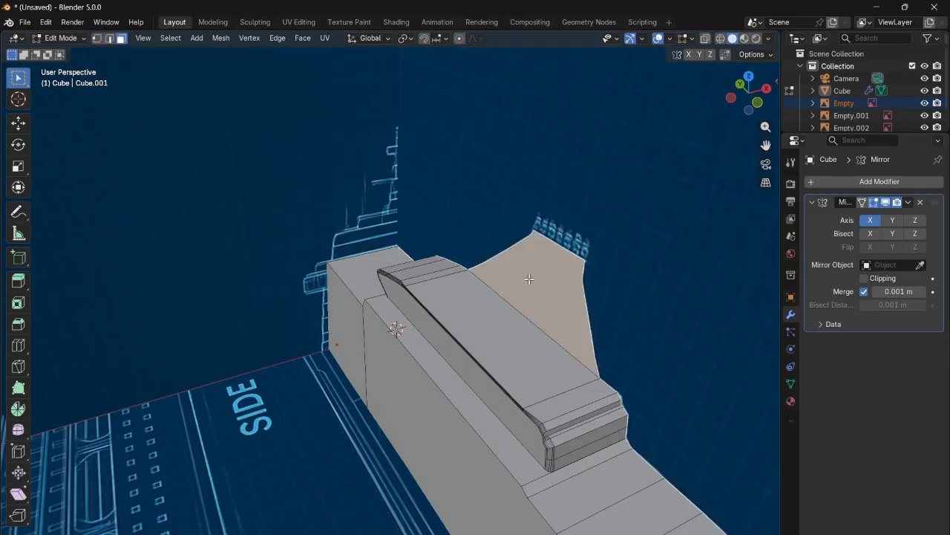
mouse_move(745, 99)
left_mouse_down()
mouse_move(746, 80)
mouse_move(749, 89)
left_mouse_up()
left_click(750, 89)
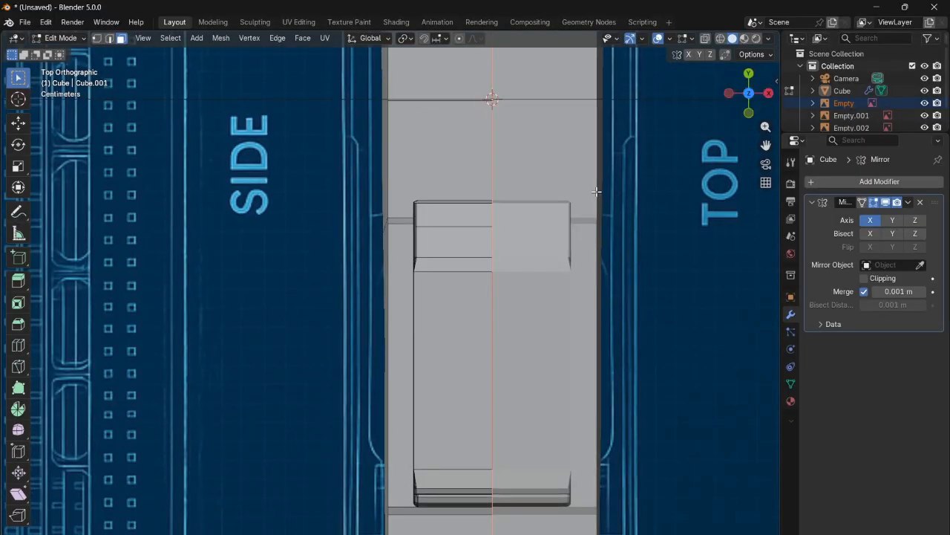
key("e")
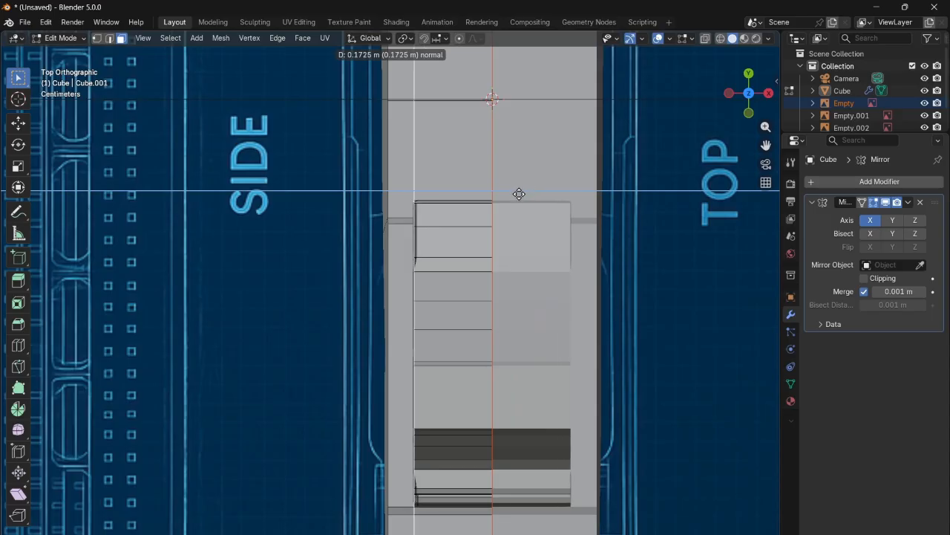
key("x")
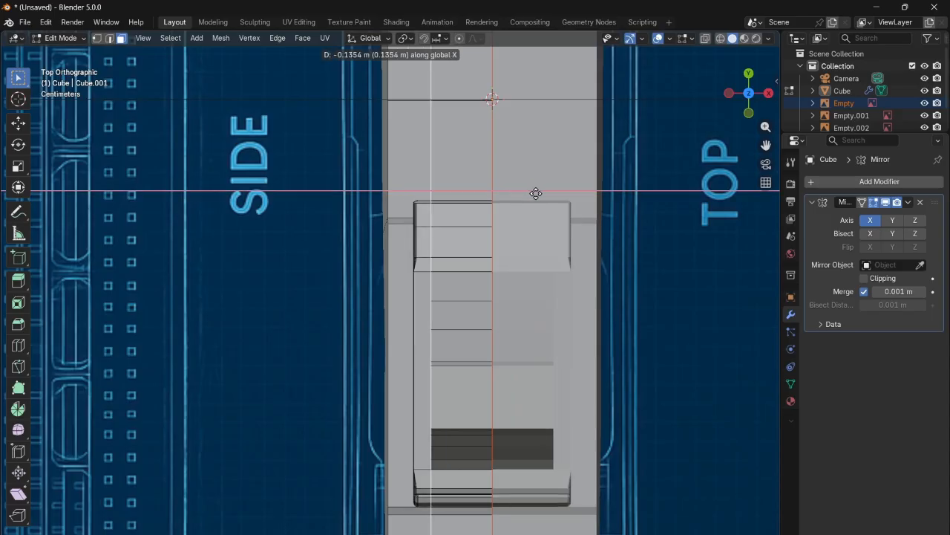
left_click(540, 196)
left_click_drag(726, 95, 741, 120)
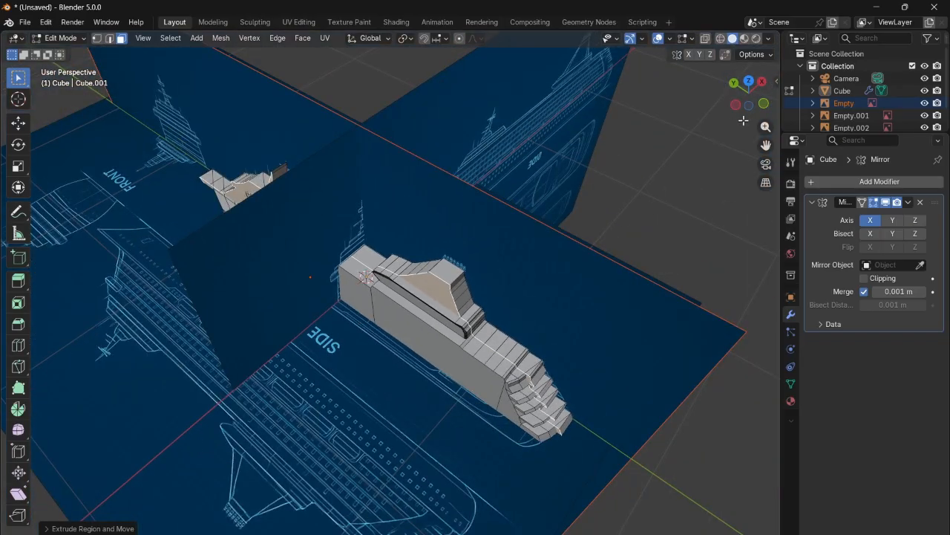
key("ctrl+z")
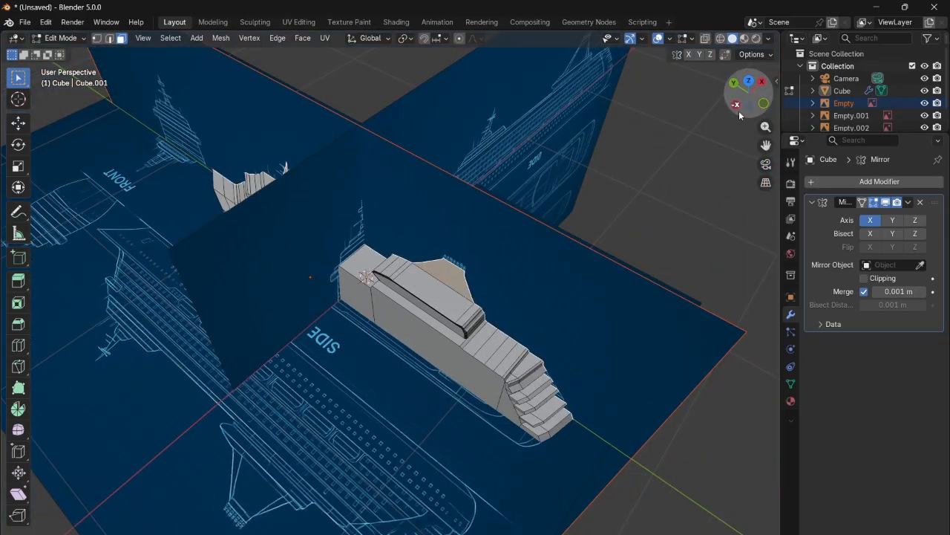
- Switch to vertex selection and select the funnel's centreline outline vertices from the front foot over the top to the rear foot
scroll(569, 325, "up", 5)
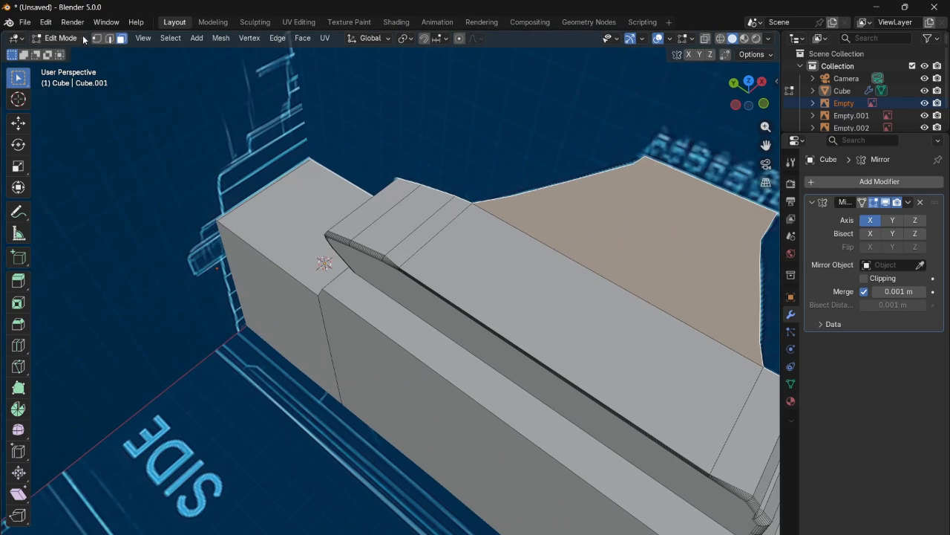
left_click(96, 38)
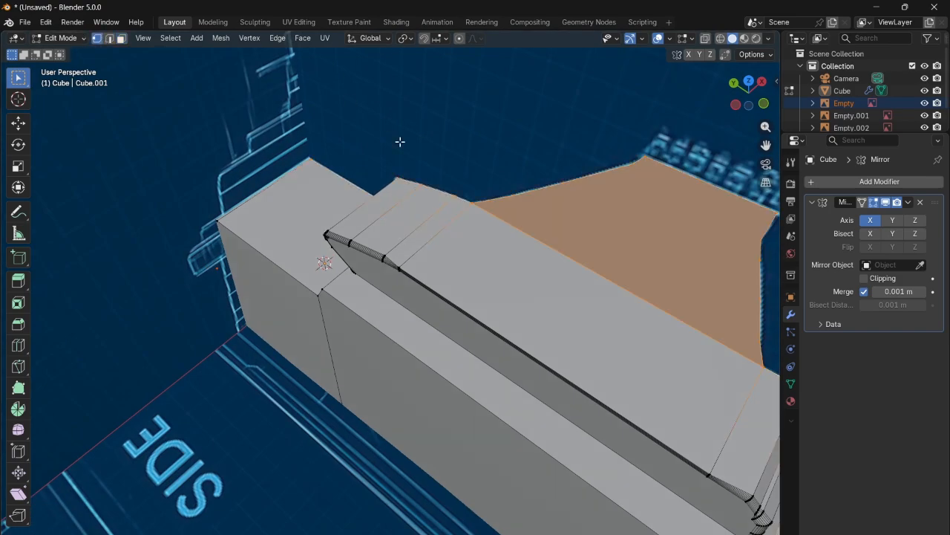
left_click(470, 199)
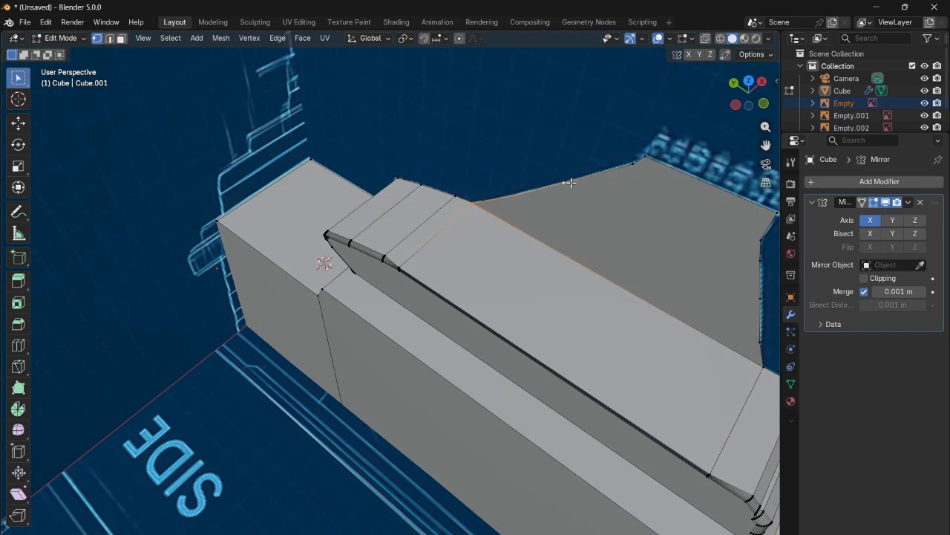
left_click(646, 160, "shift")
left_click_drag(766, 146, 676, 126)
left_click(648, 192, "shift")
left_click(647, 213, "shift")
left_click(650, 239, "shift")
left_click(656, 276, "shift")
left_click(658, 317, "shift")
left_click(667, 342, "shift")
- Extrude the funnel outline outward along X in the top view, stopping short of the base's side, and fill its outer side with a face
left_click(749, 81)
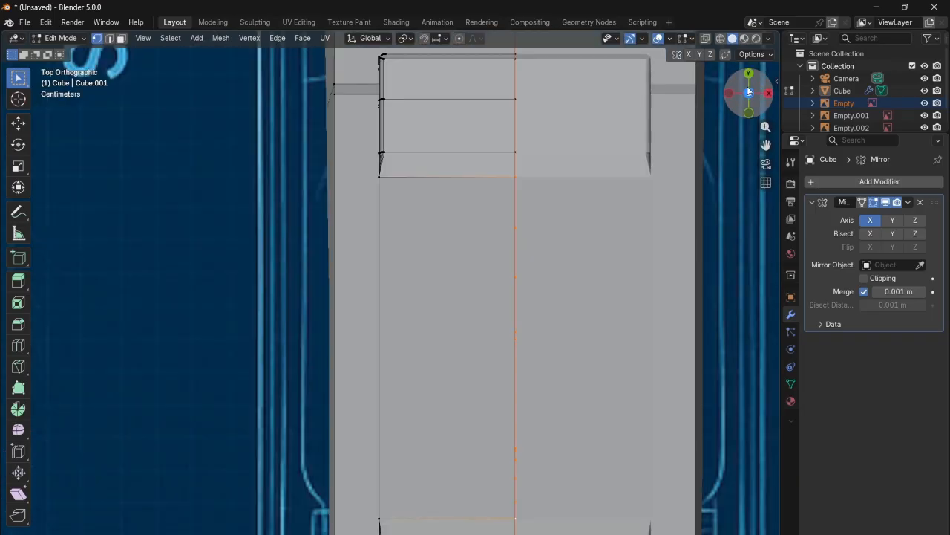
scroll(608, 203, "down", 2)
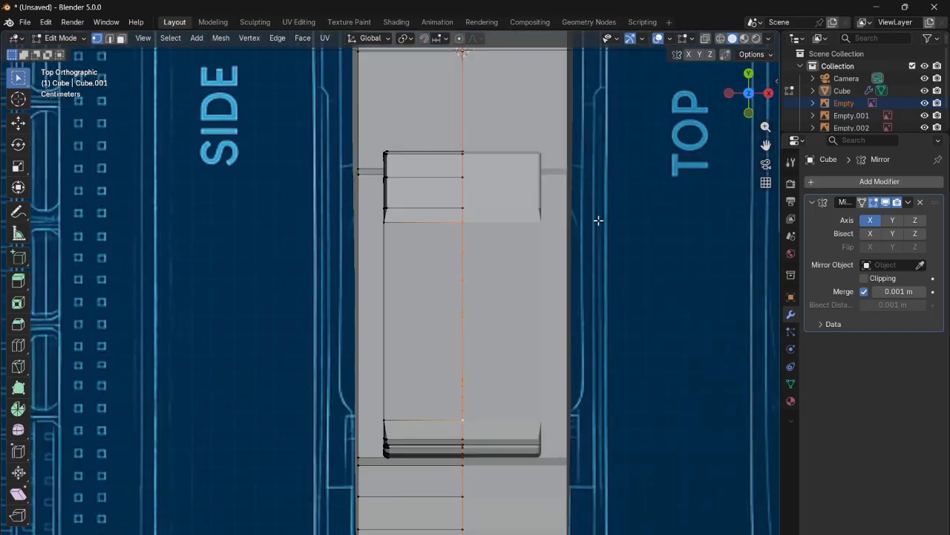
key("g")
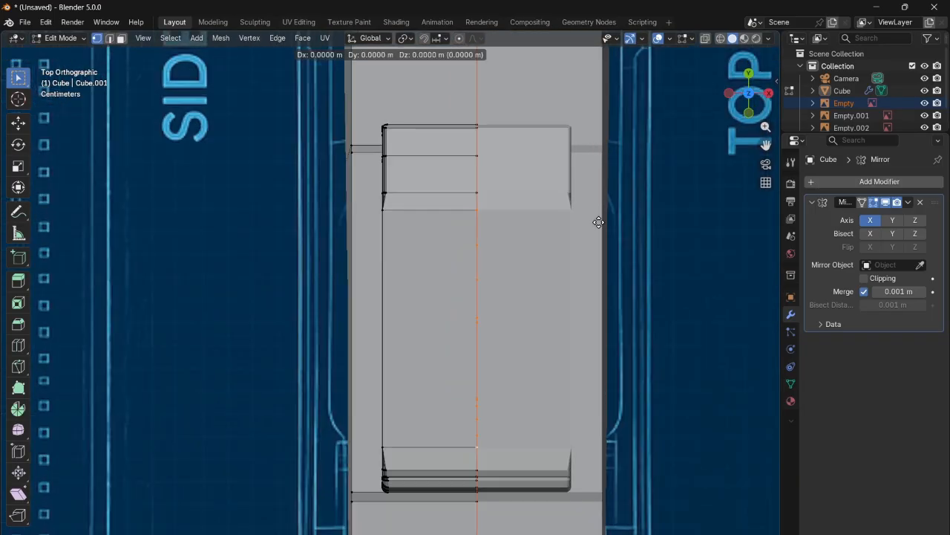
key("x")
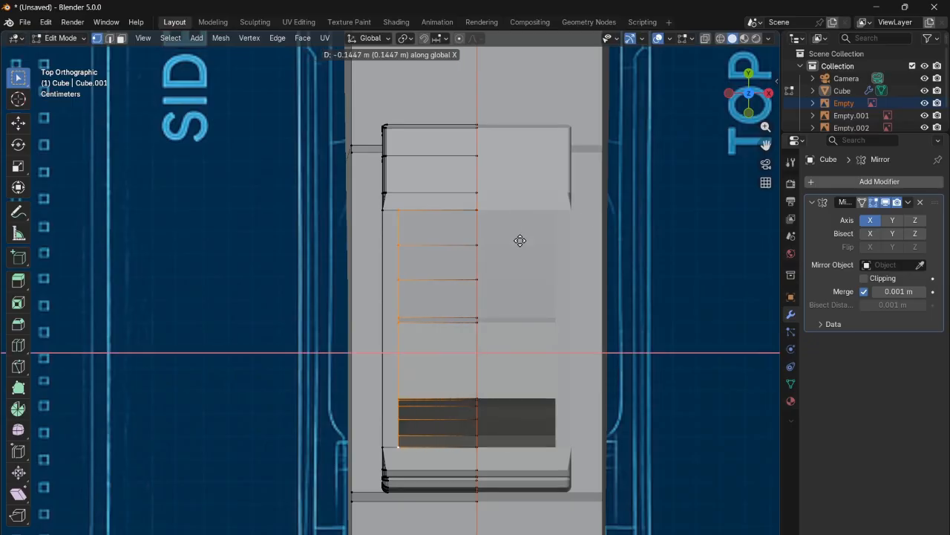
left_click(532, 238)
left_click_drag(743, 105, 802, 47)
scroll(709, 123, "down", 5)
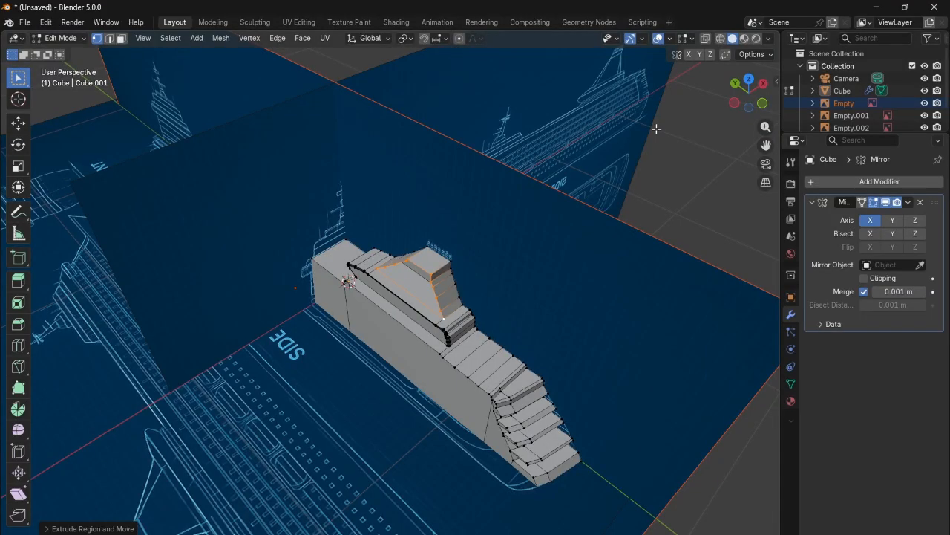
key("f")
- Bevel the outline edges of the funnel's side face, leaving out the bottom edge, with 8 segments
left_click_drag(753, 82, 823, 57)
scroll(445, 312, "up", 10)
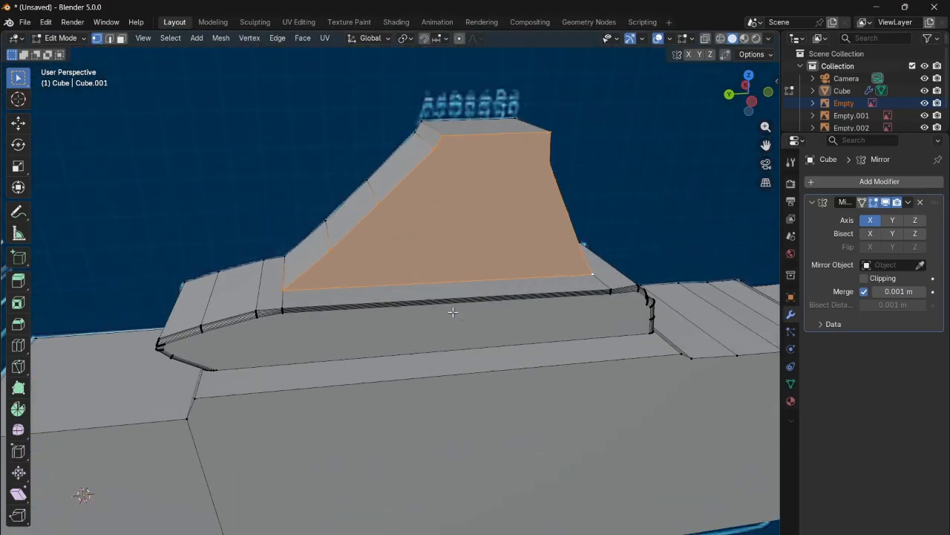
left_click(109, 38)
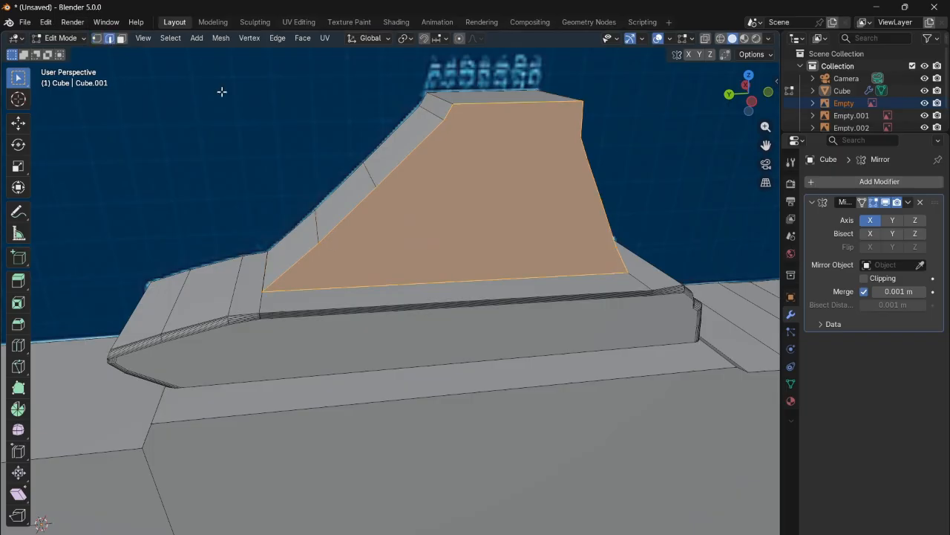
left_click(288, 267)
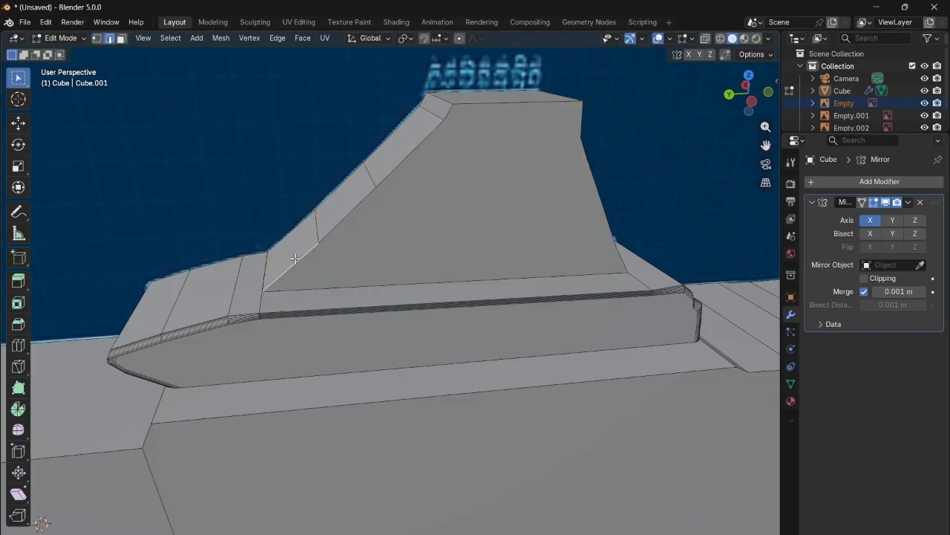
key("ctrl+z")
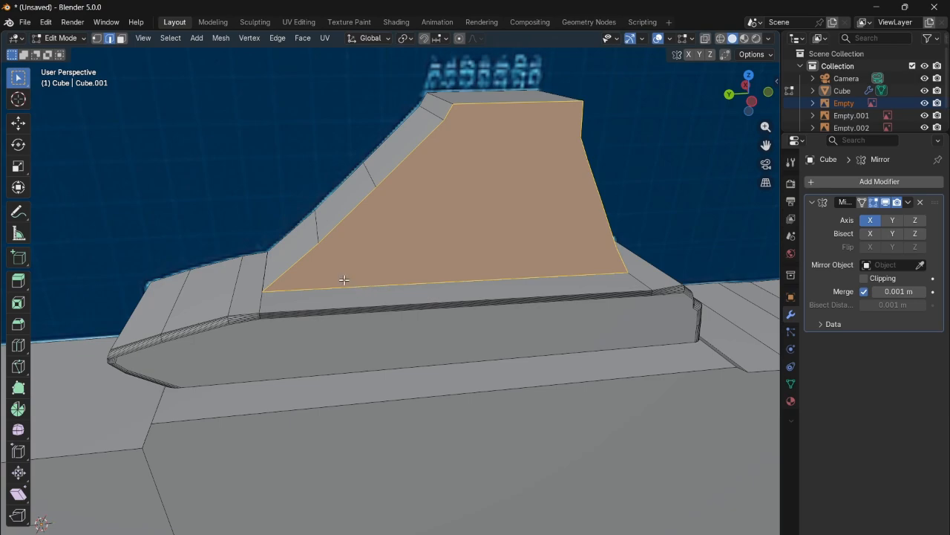
left_click(363, 294, "shift")
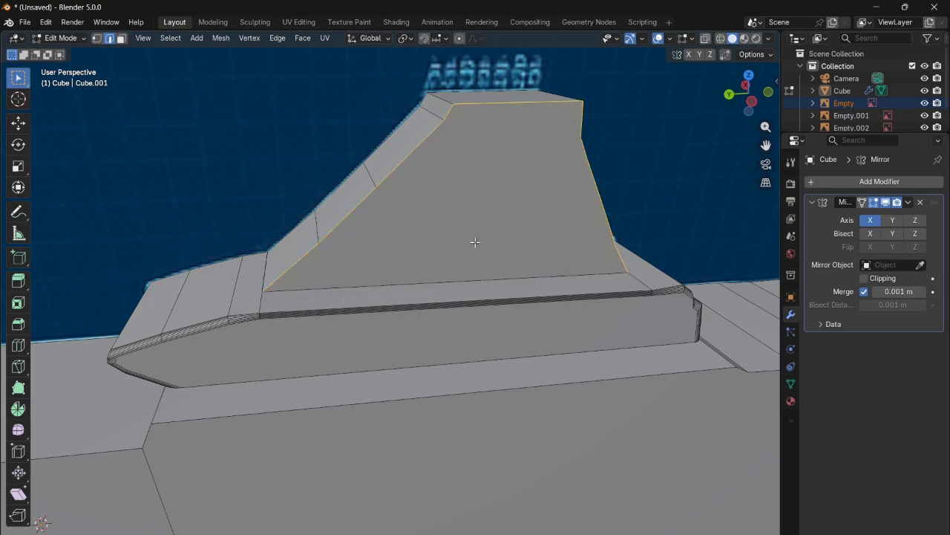
key("ctrl+b")
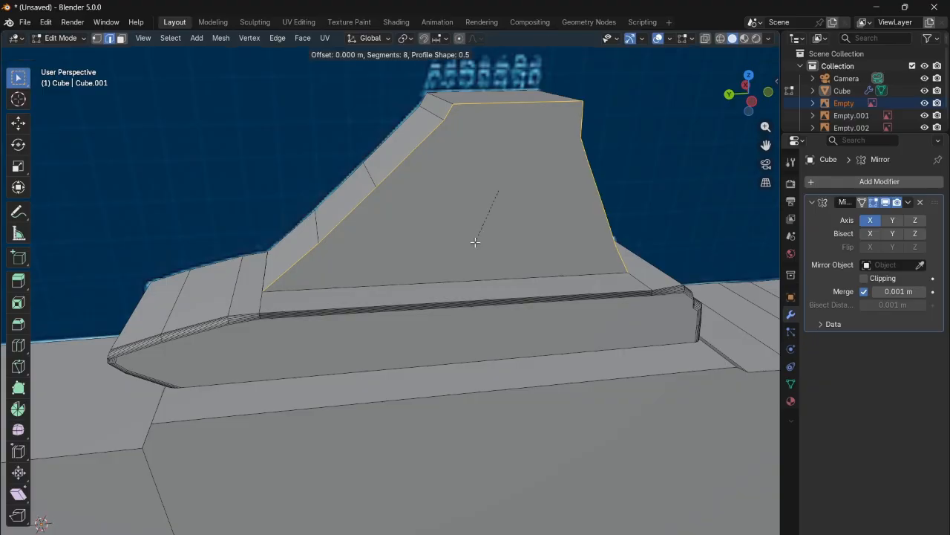
left_click(550, 129)
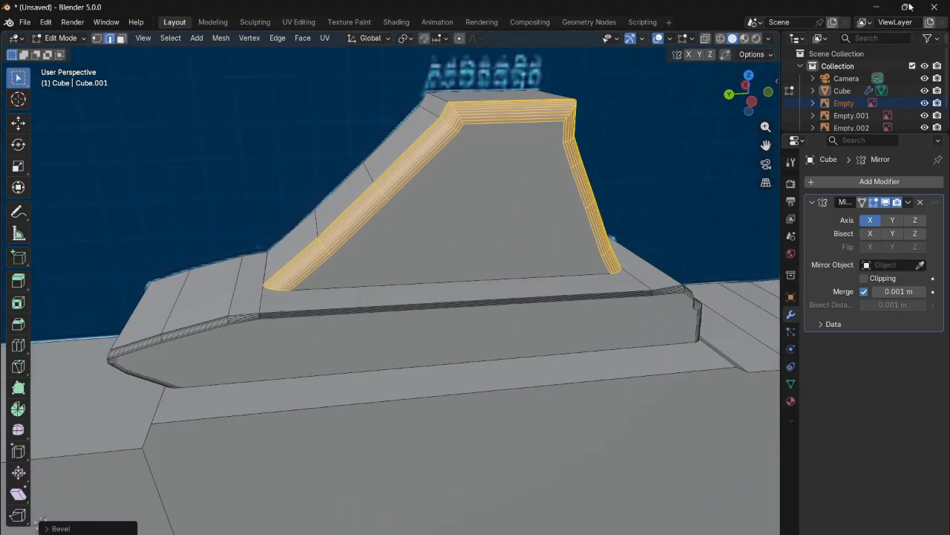
- Examine the bevelled funnel and its base from the rear and front sides
left_click_drag(750, 94, 590, 143)
scroll(692, 139, "down", 3)
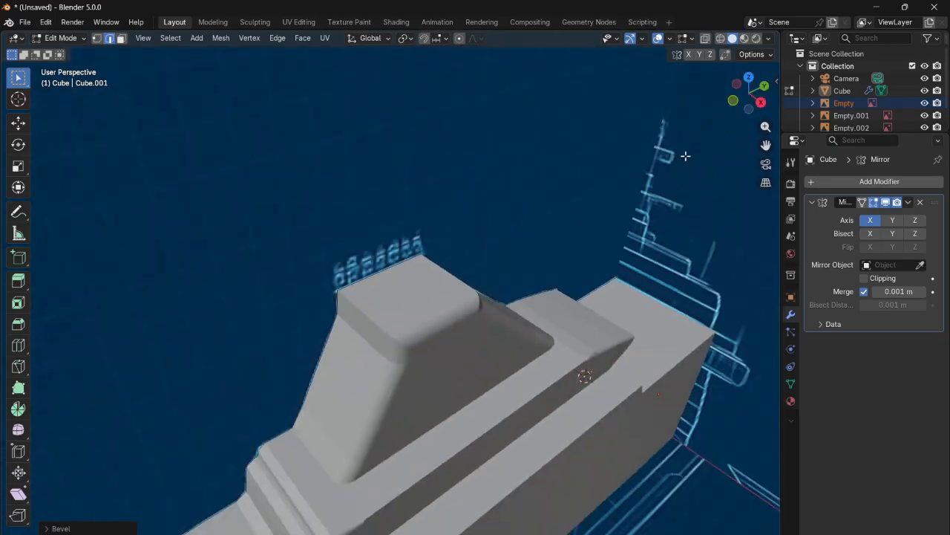
left_click_drag(749, 93, 594, 125)
scroll(285, 278, "up", 3)
scroll(304, 306, "up", 3)
scroll(416, 182, "up", 3)
scroll(629, 114, "up", 2)
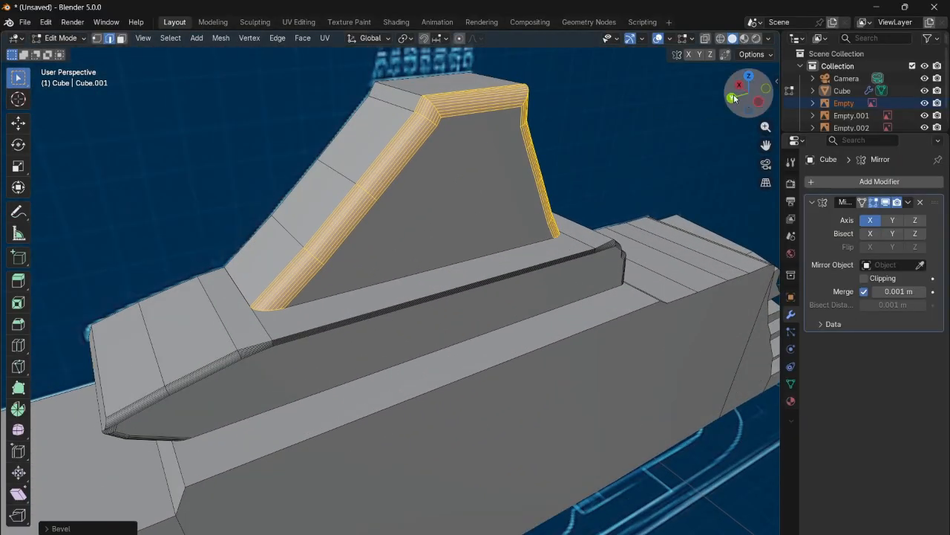
left_click_drag(742, 79, 740, 77)
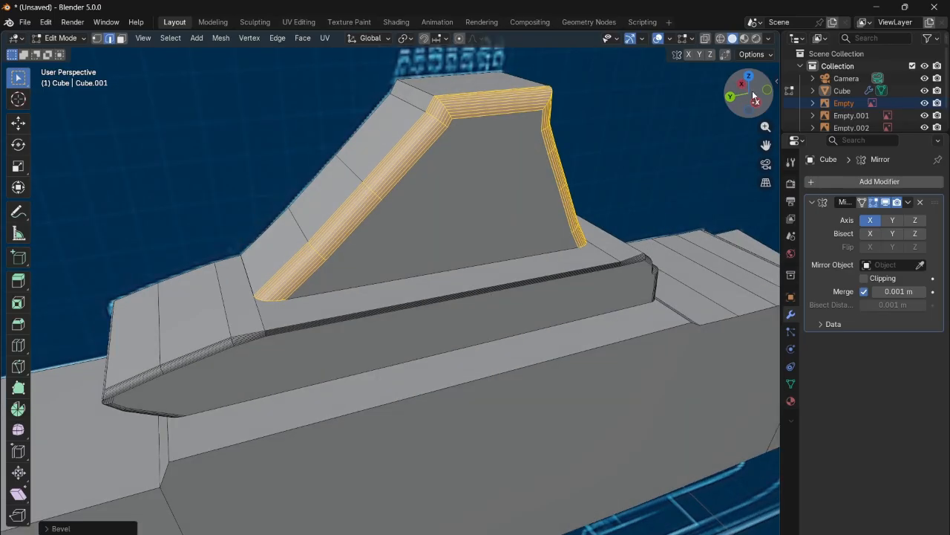
- In the left view at the funnel's top front corner, clear the edge selection and switch to vertex selection
left_click(755, 97)
left_click_drag(766, 145, 681, 291)
scroll(499, 193, "up", 9)
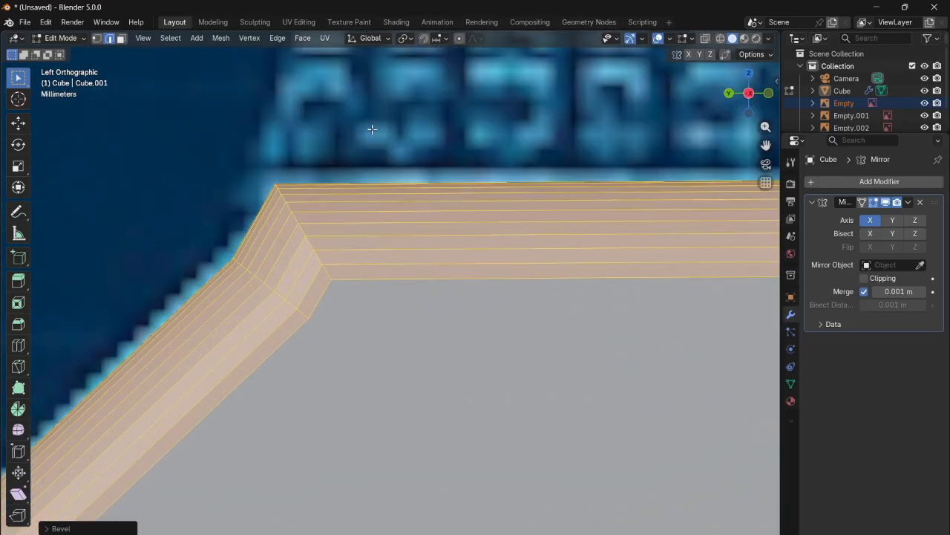
left_click(463, 97)
left_click(96, 38)
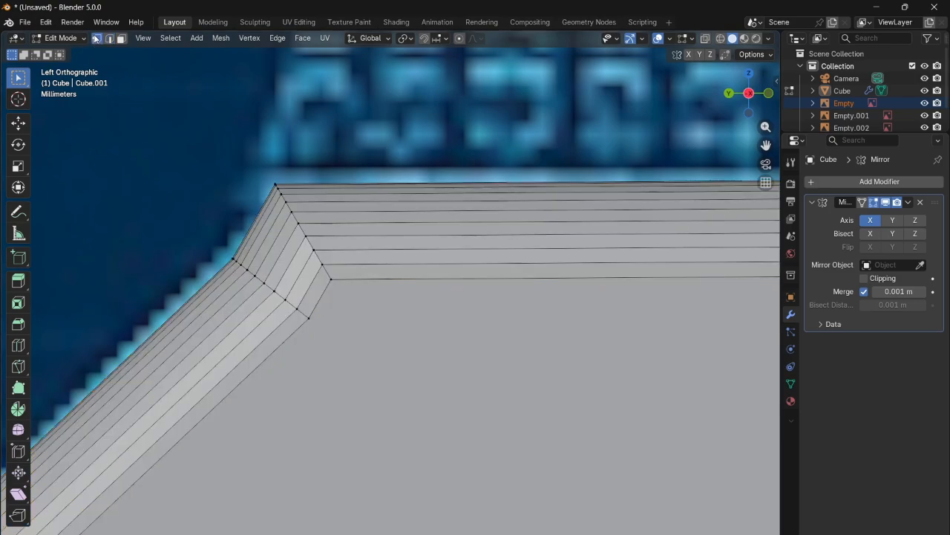
scroll(388, 156, "down", 3)
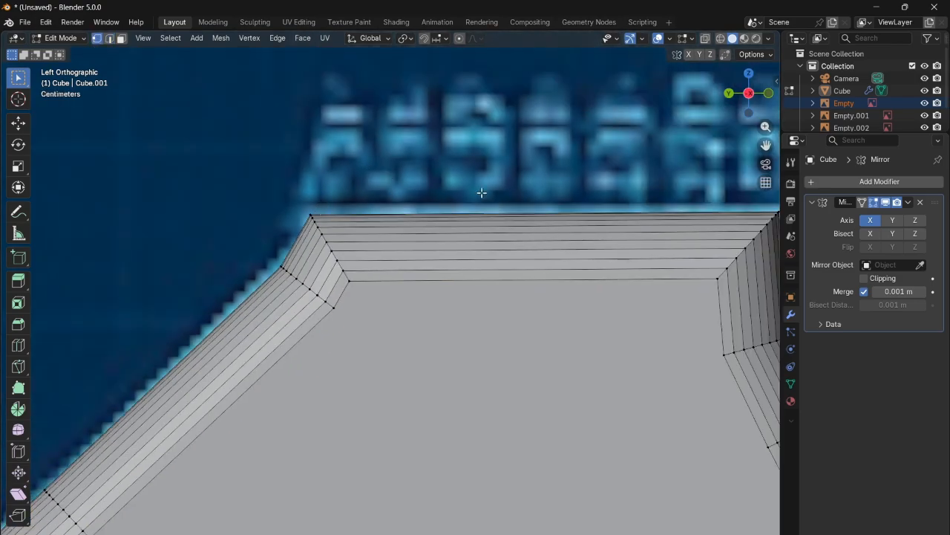
- Select the end vertices of the funnel top's outer edge and subdivide that edge three times
left_click_drag(741, 100, 741, 131)
left_click(325, 171)
left_click(692, 167, "ctrl")
right_click(634, 158)
left_click(570, 159)
right_click(569, 155)
left_click(569, 155)
right_click(567, 153)
left_click(567, 155)
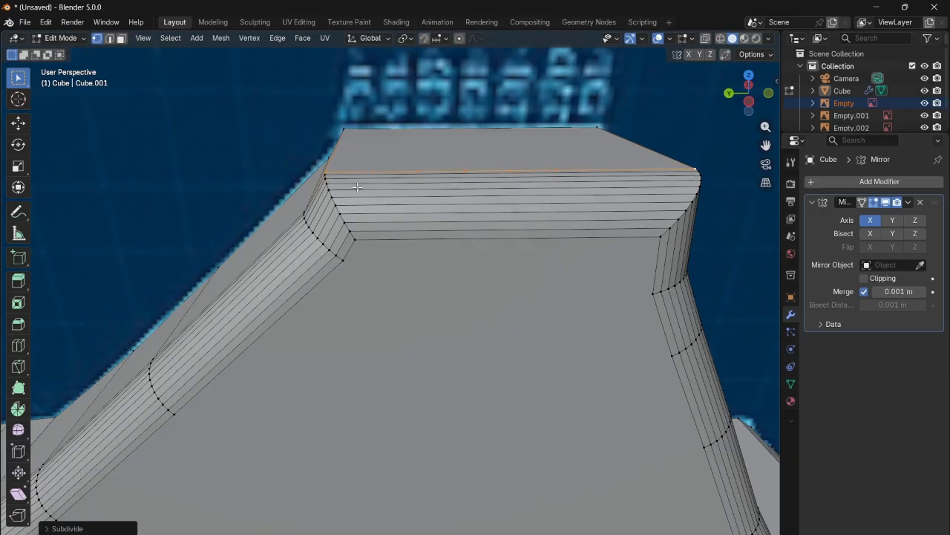
- Clear the selection, select the end vertices of the funnel top's centre-line edge and subdivide that edge three times
key("alt+a")
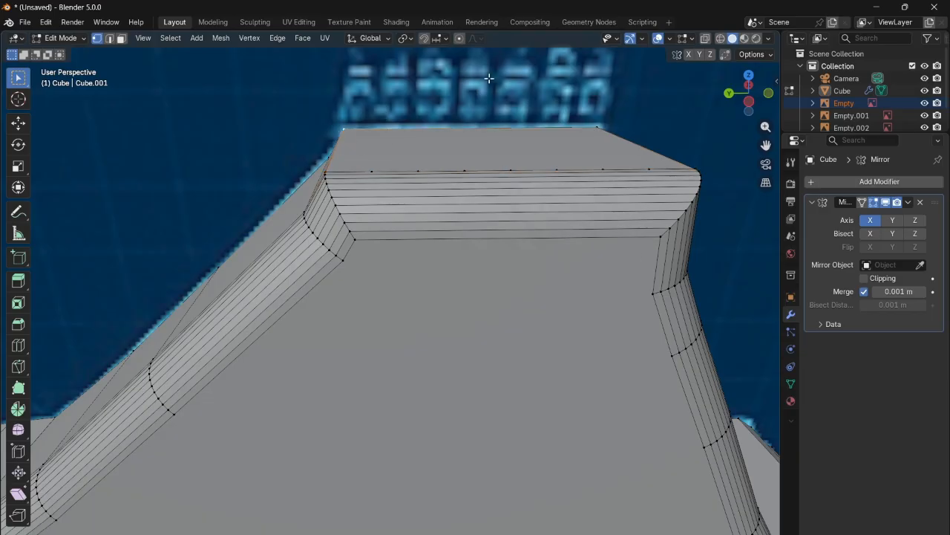
left_click(600, 128)
right_click(582, 124)
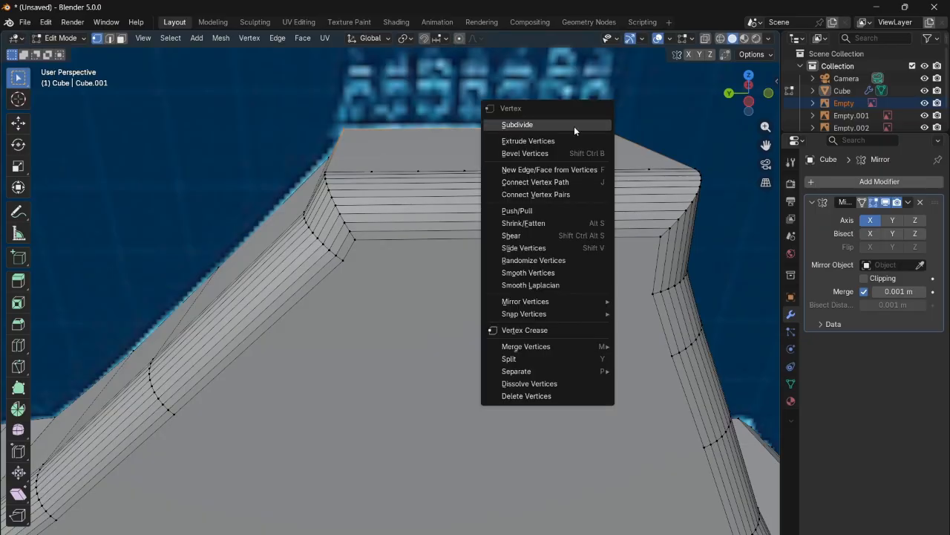
left_click(572, 126)
right_click(571, 125)
left_click(571, 126)
right_click(579, 125)
left_click(579, 126)
- In the left view, extrude a vertex of the funnel top's outer edge about 0.022 m up along Z, extend it along Y and close the outline
left_click_drag(747, 78, 593, 151)
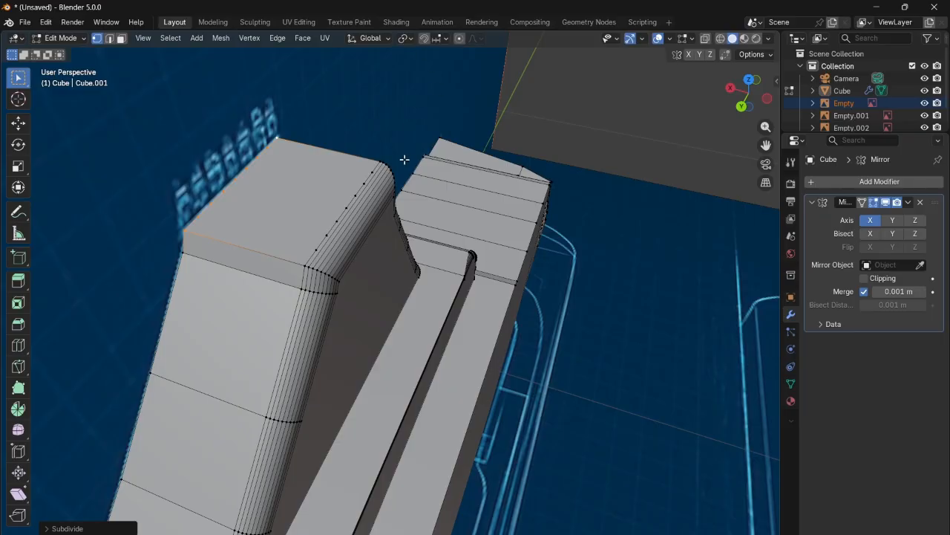
scroll(404, 159, "up", 3)
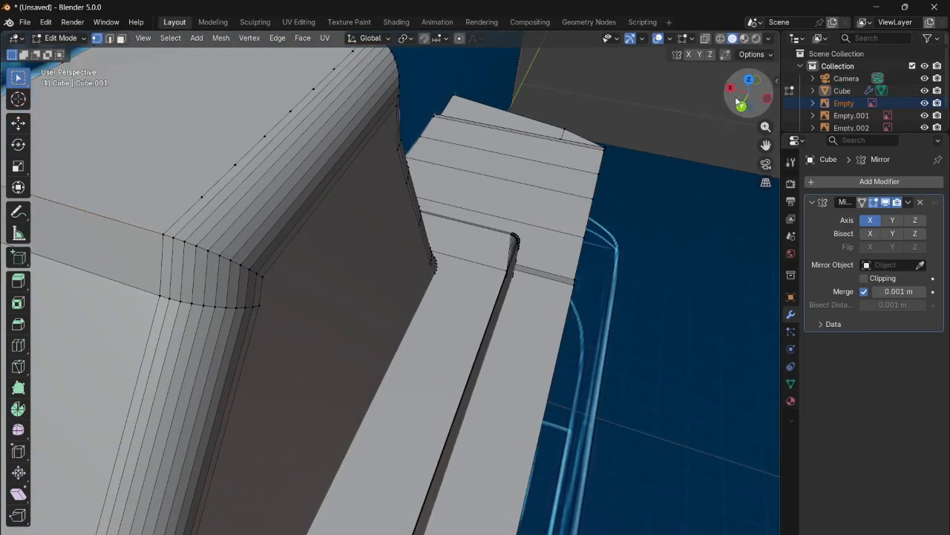
left_click(767, 98)
left_click(369, 214)
key("g")
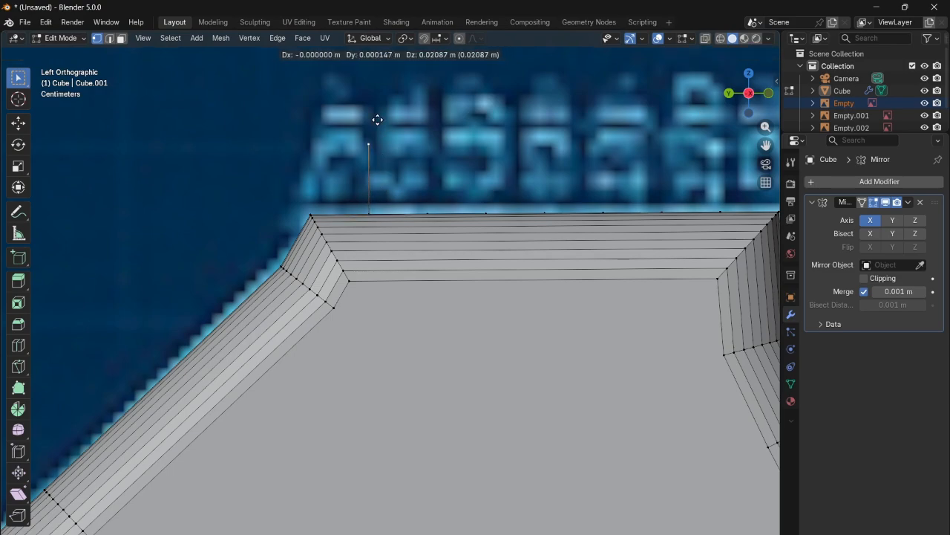
key("z")
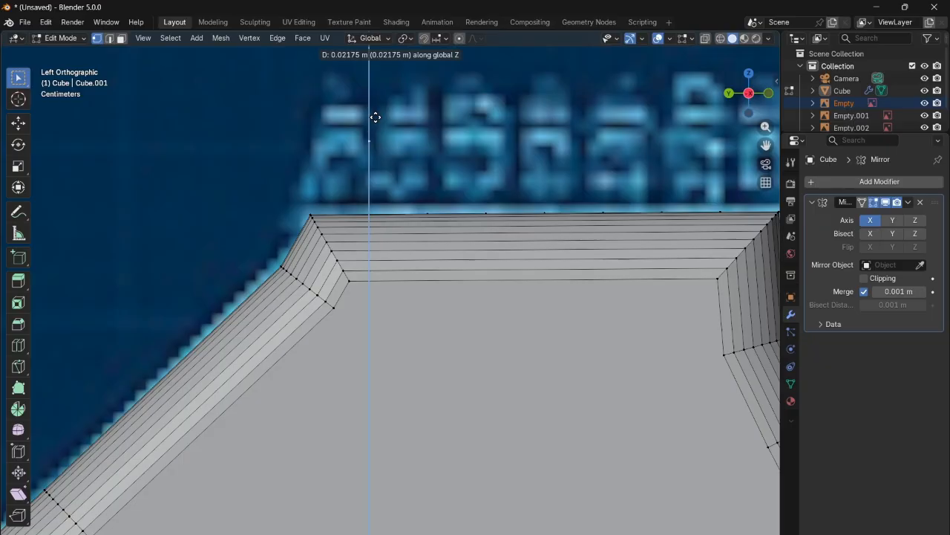
left_click(377, 118)
key("g")
key("y")
left_click(434, 123)
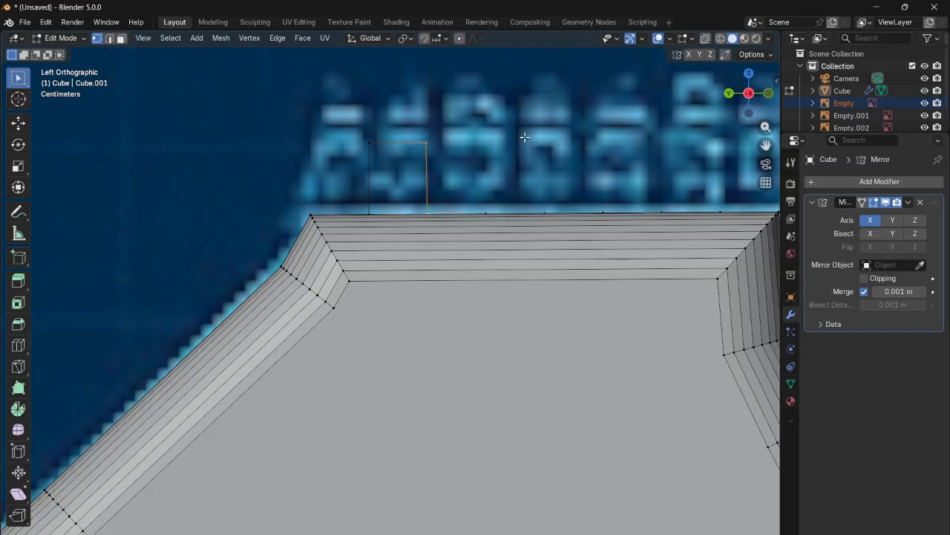
- Check the raised outline on the funnel's top in perspective and undo its construction
left_click_drag(747, 93, 732, 98)
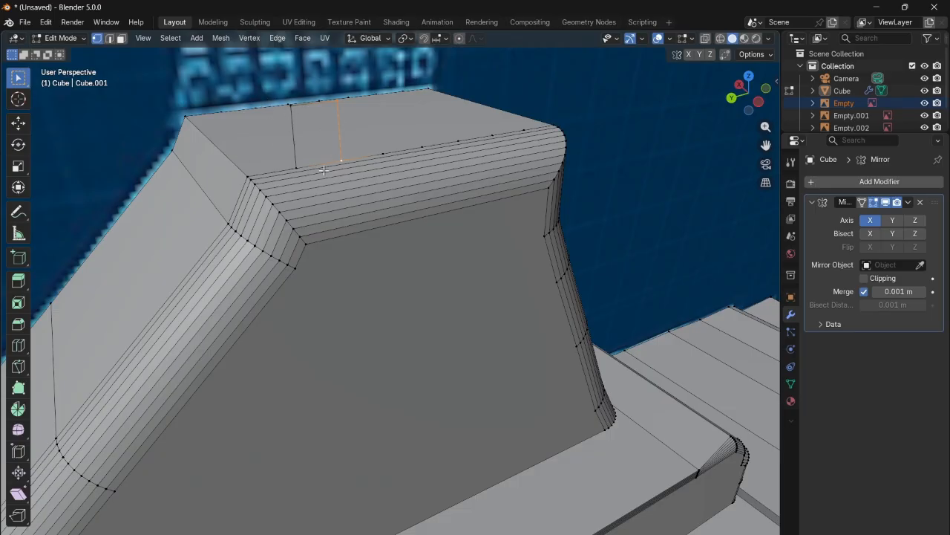
left_click_drag(748, 84, 726, 96)
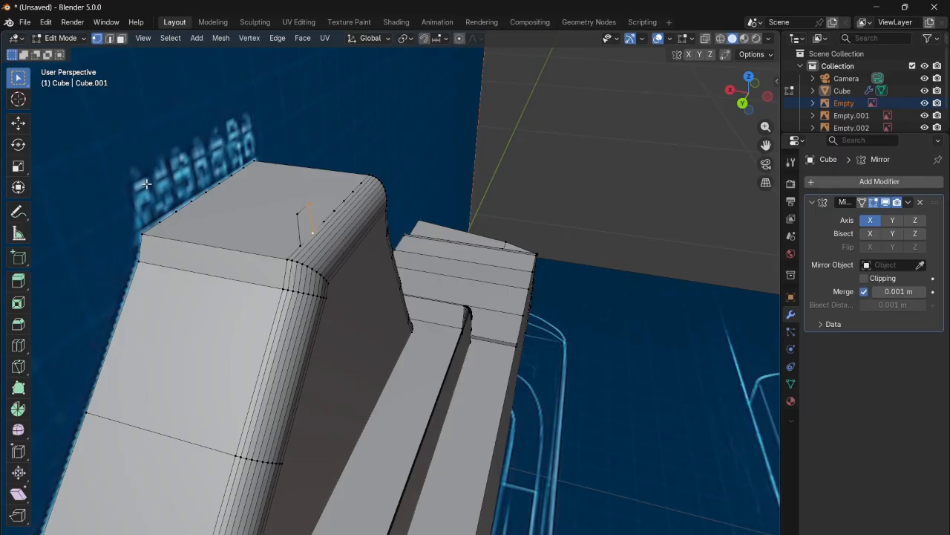
left_click(303, 245)
left_click(297, 215)
scroll(447, 213, "down", 3)
scroll(371, 215, "up", 4)
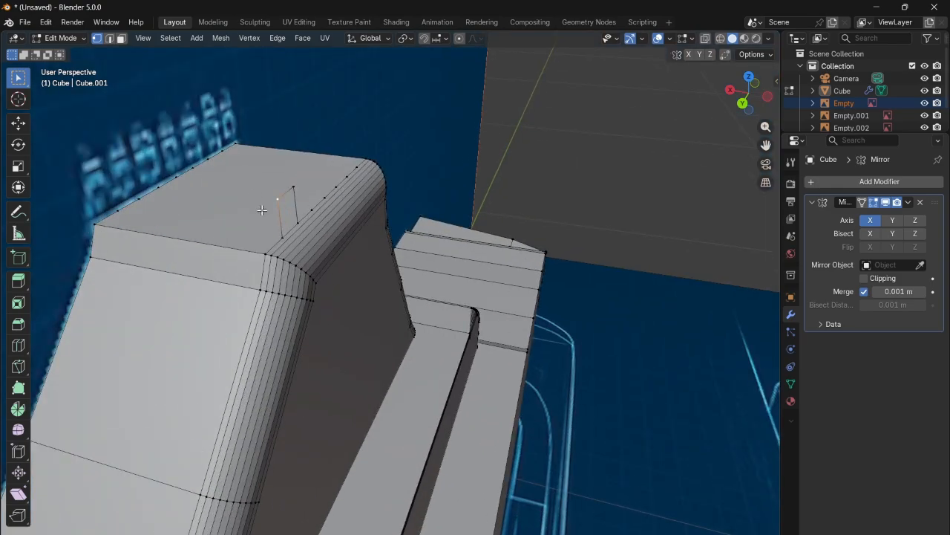
left_click(279, 238)
key("ctrl+z")
key("ctrl+z")
key("ctrl+z")
key("ctrl+z")
- In face selection, select the funnel's top face and subdivide it twice
scroll(445, 207, "down", 3)
left_click_drag(747, 95, 765, 126)
left_click(121, 38)
left_click(304, 242)
key("ctrl+f")
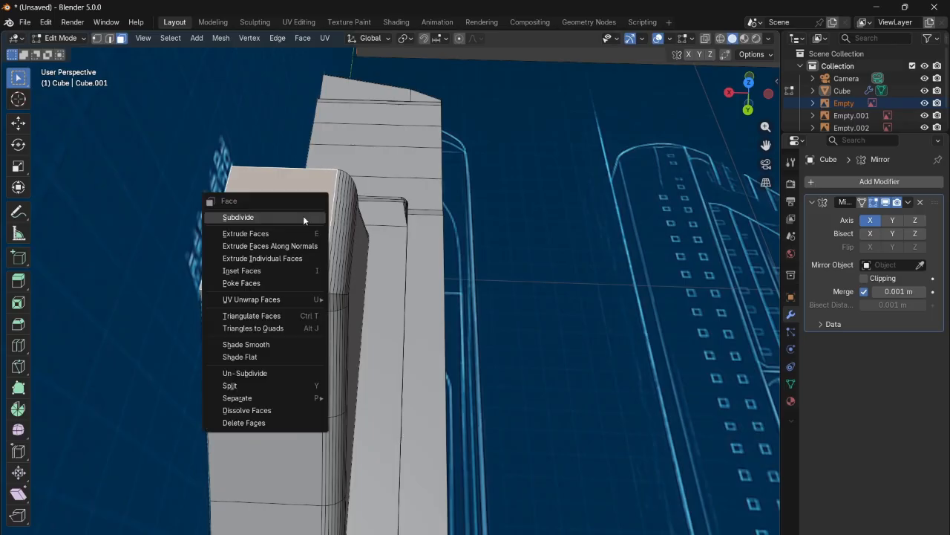
left_click(297, 220)
key("ctrl+f")
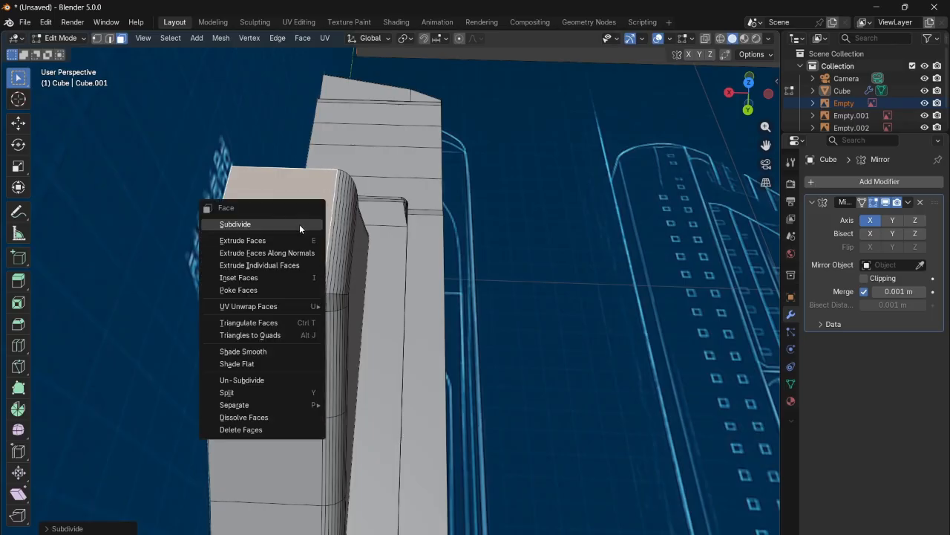
left_click(300, 224)
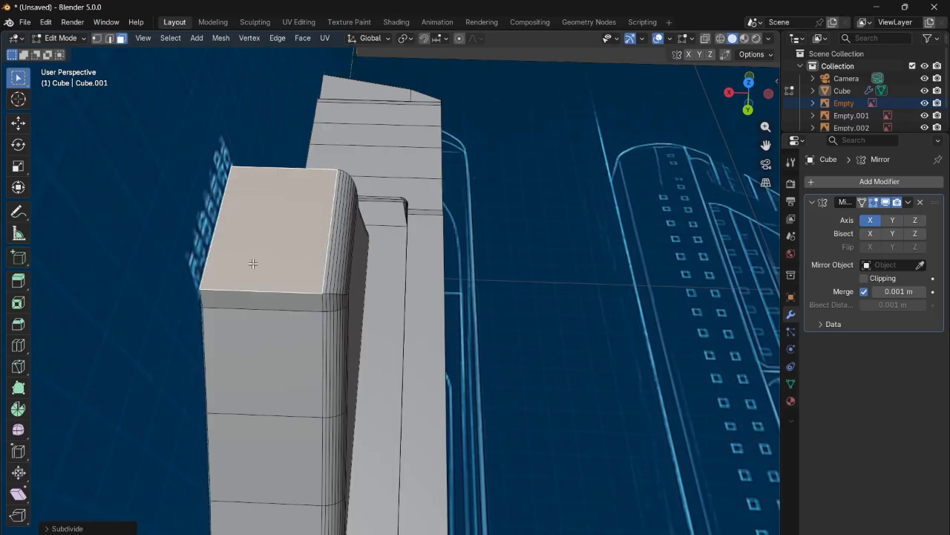
- Connect two opposite vertex pairs across the funnel's top face with crosswise edges and subdivide the inner one
scroll(246, 177, "up", 3)
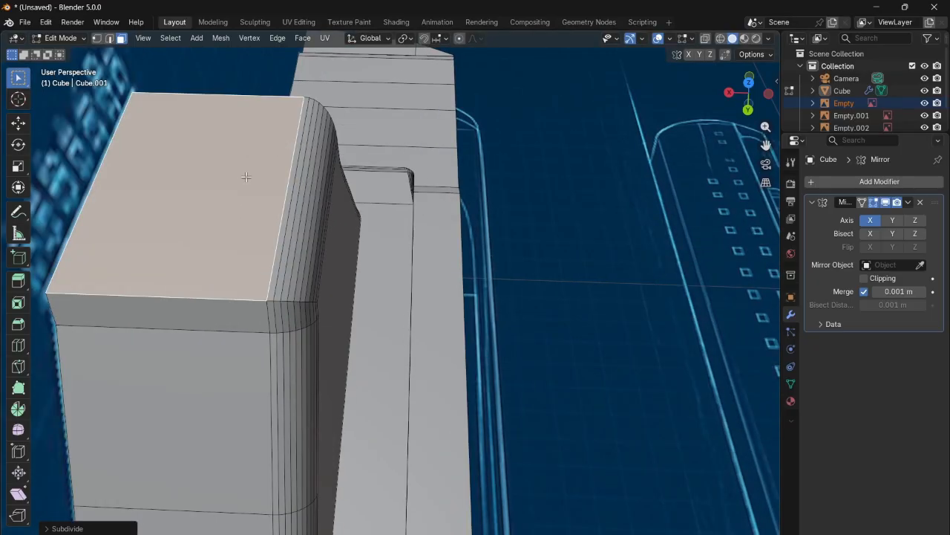
left_click(96, 39)
left_click(275, 254)
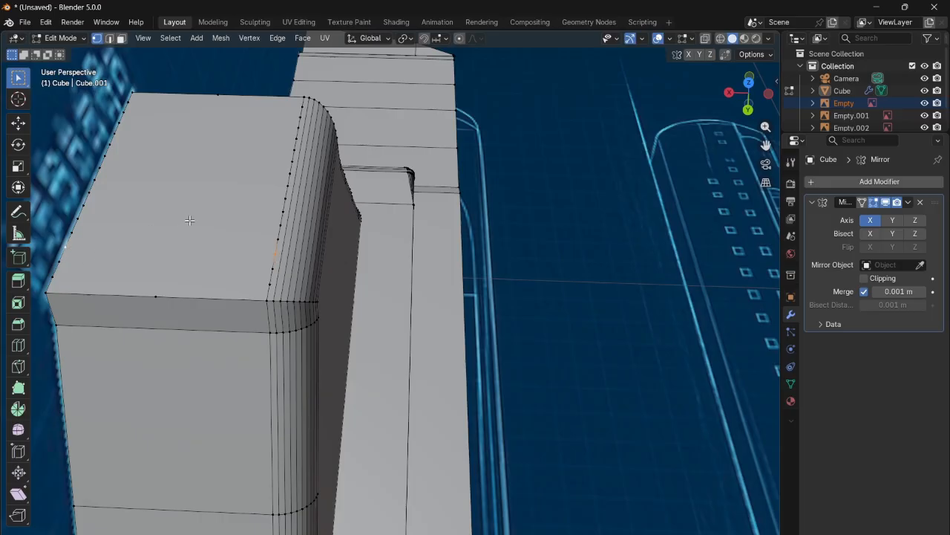
left_click(283, 213)
middle_click_drag(259, 215, 193, 228)
right_click(193, 228)
left_click(194, 228)
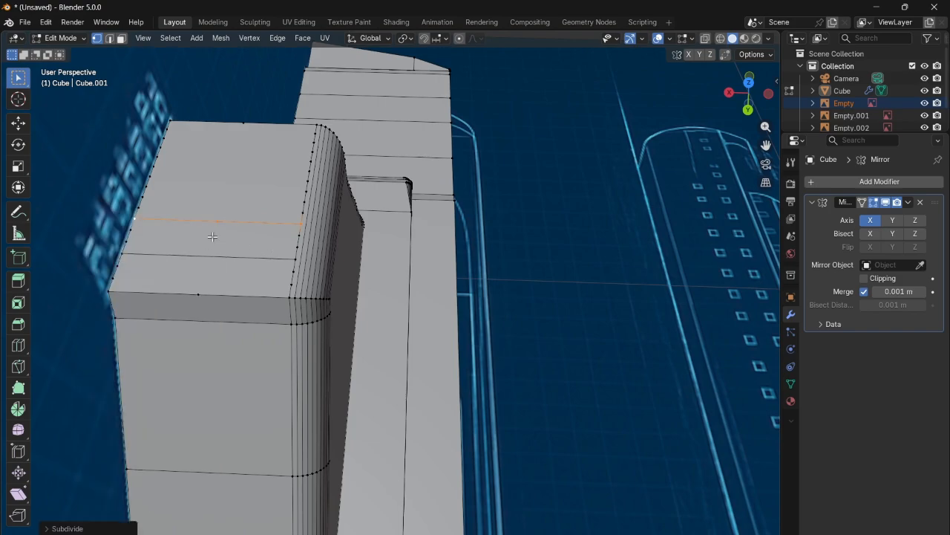
left_click(203, 252)
right_click(205, 257)
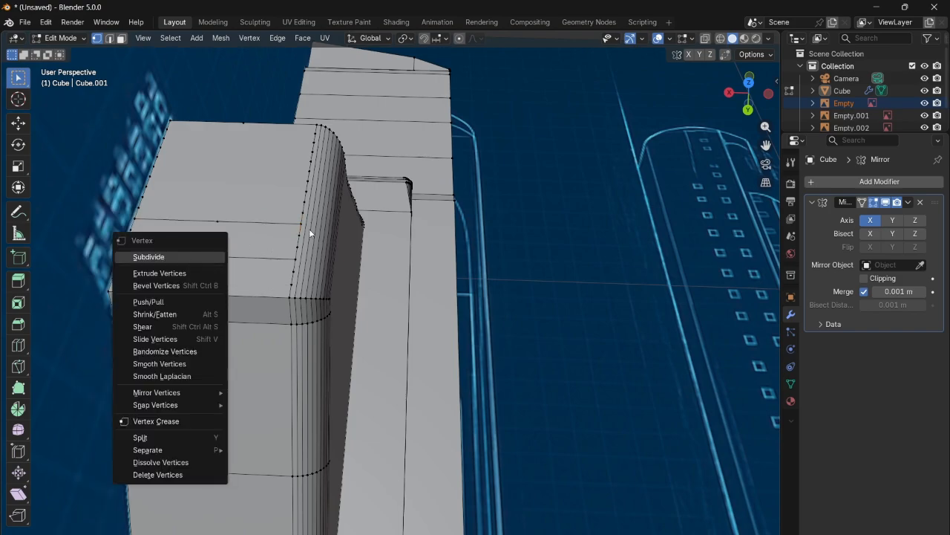
- Look over the whole ship and examine the mast and its rounded base on the forward superstructure from the left side
scroll(380, 234, "down", 8)
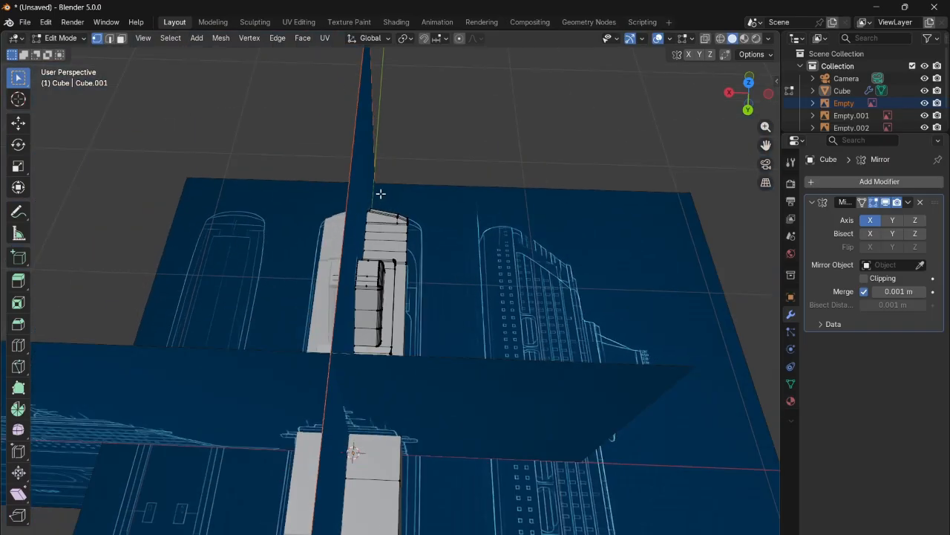
scroll(383, 197, "down", 5)
scroll(439, 260, "up", 5)
middle_click_drag(686, 151, 600, 238)
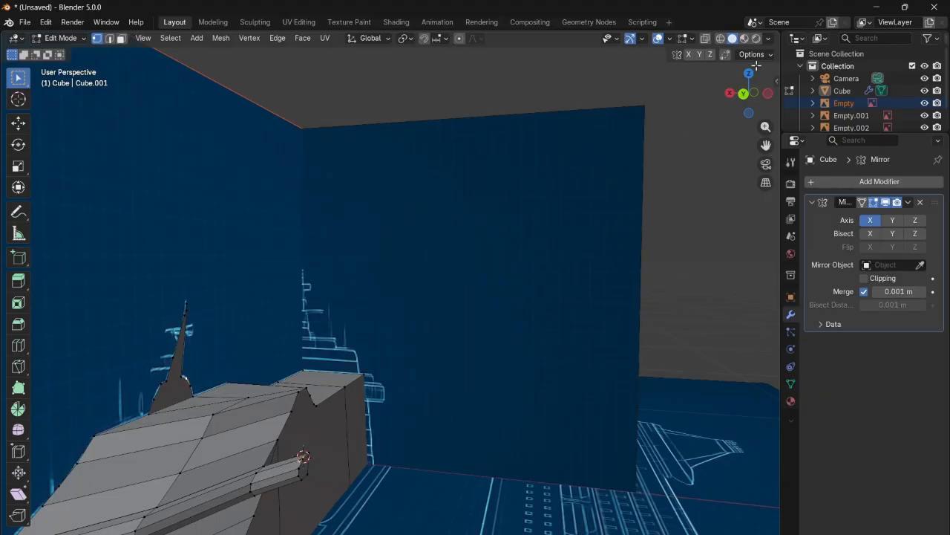
left_click_drag(768, 96, 771, 96)
left_click(770, 97)
left_click_drag(767, 149, 402, 99)
scroll(504, 255, "up", 6)
left_click_drag(758, 143, 437, 204)
scroll(564, 272, "up", 3)
- Select the outline vertices of the mast's rounded base, extrude them outward along X and fill the open side with a face
left_click(471, 305)
left_click(530, 305)
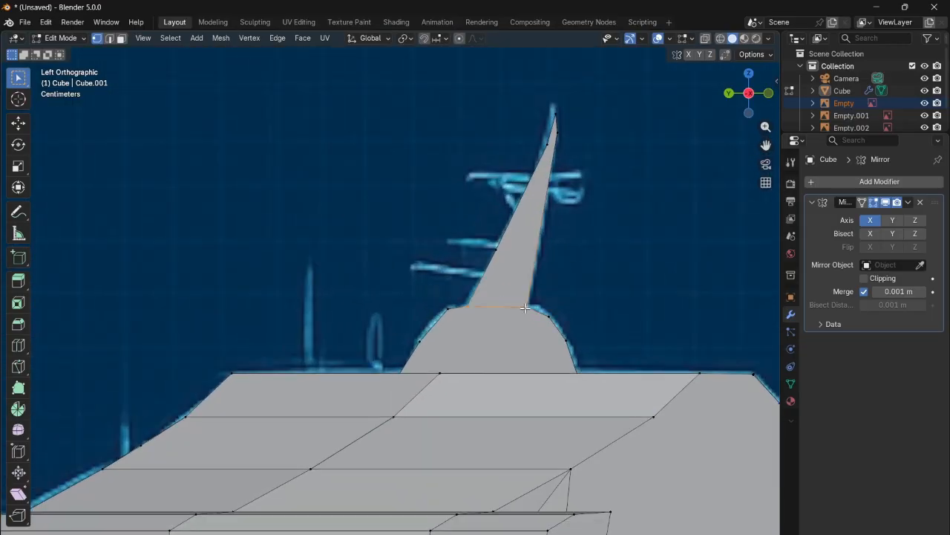
left_click(427, 339, "shift")
middle_click_drag(585, 199, 567, 231)
left_click(551, 305, "shift")
left_click(520, 260, "shift")
left_click_drag(746, 100, 850, 122)
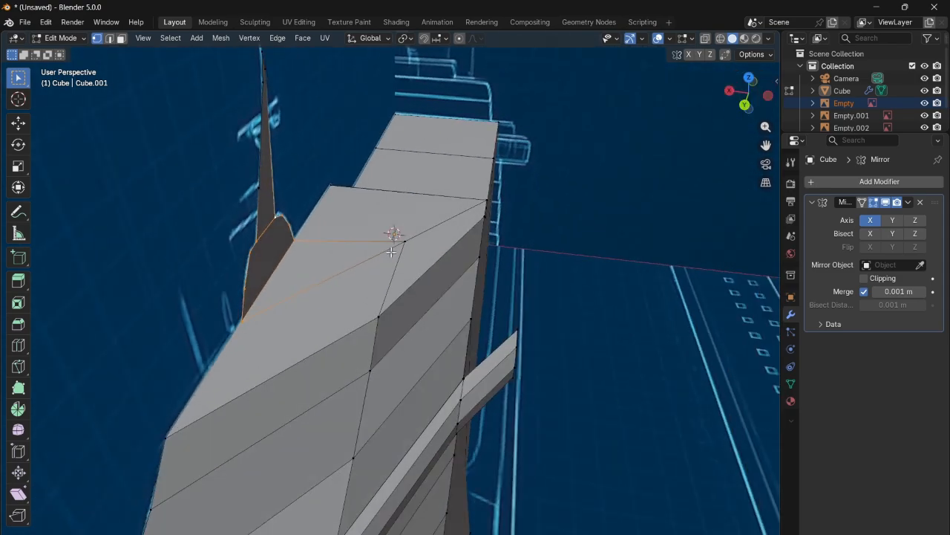
key("g")
key("x")
left_click(438, 248)
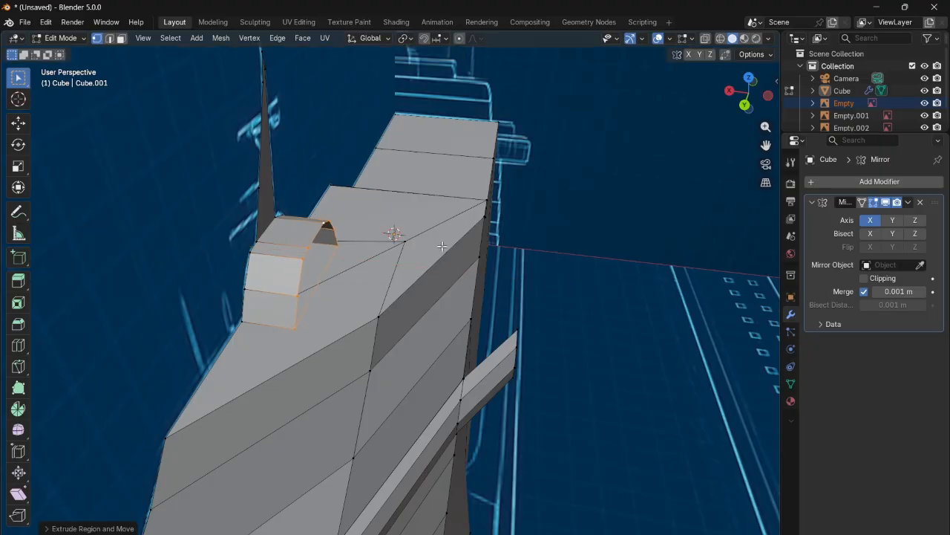
left_click_drag(747, 95, 585, 171)
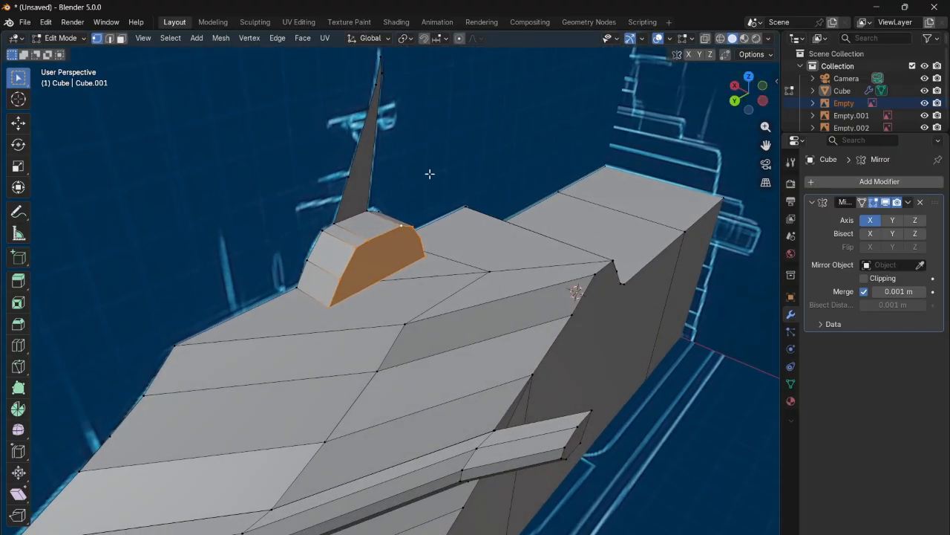
- Bevel the outline edges of the mast base's side face, leaving out the bottom edge, with 10 segments
left_click(108, 41)
left_click(380, 274, "alt")
key("b")
key("Escape")
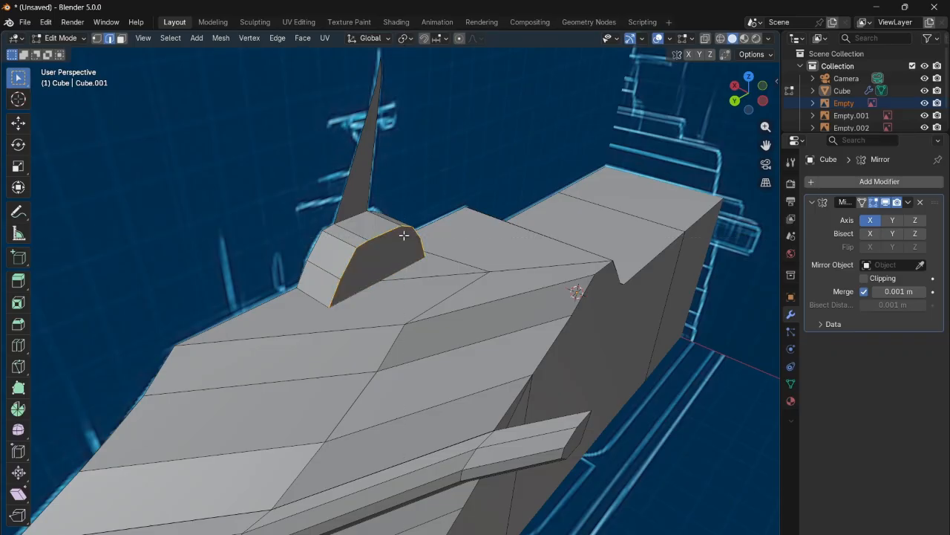
key("ctrl+b")
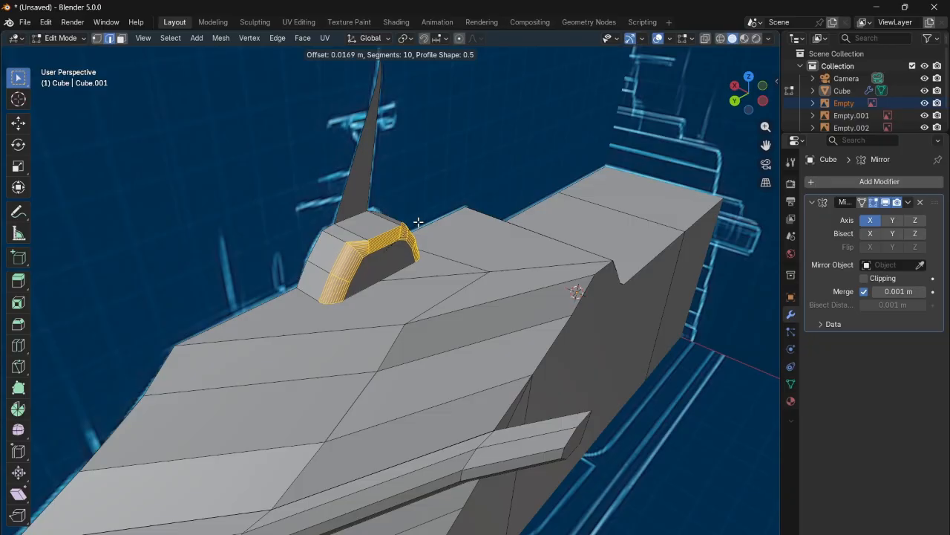
left_click(418, 222)
- In face selection, select the tapered mast's side face and show it in the left view
left_click_drag(744, 97, 796, 102)
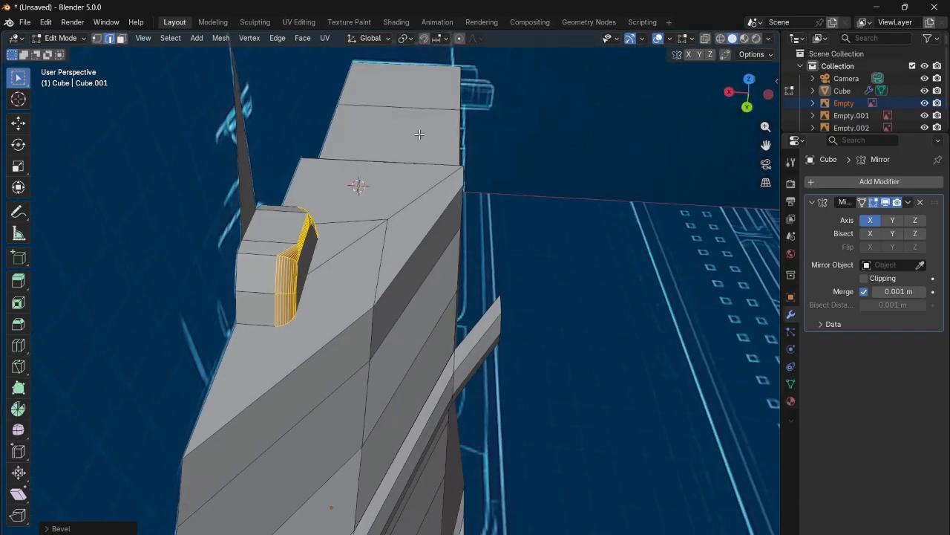
left_click(251, 176)
left_click(121, 38)
left_click(258, 182)
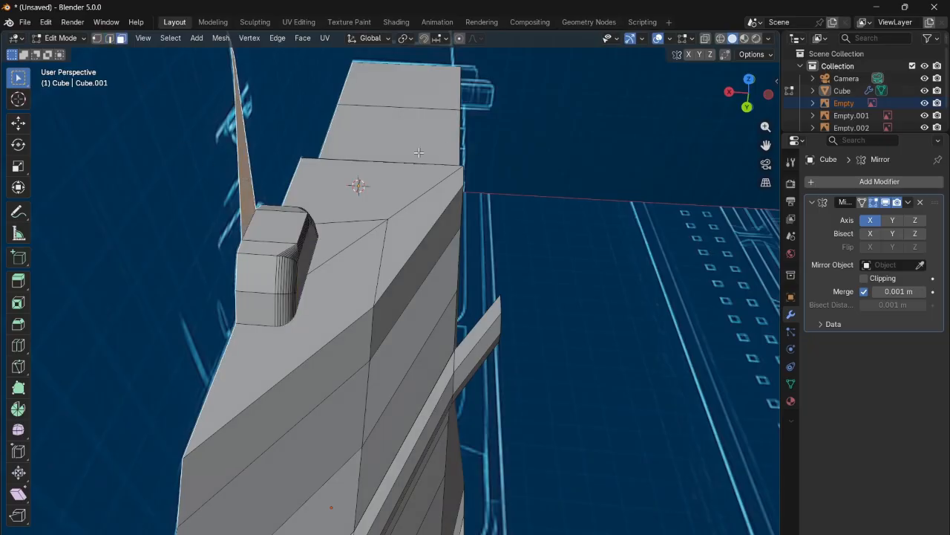
left_click(256, 233)
left_click(245, 215)
left_click(764, 97)
left_click(764, 97)
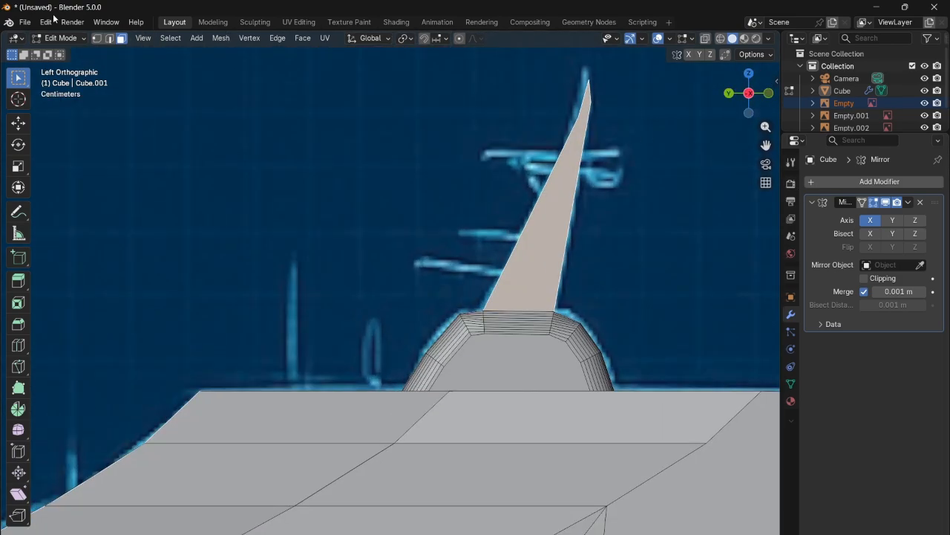
- Select the tapered mast's outline vertices and extrude them along X in the back view to give the mast thickness
left_click(95, 38)
left_click_drag(759, 91, 751, 118)
left_click(475, 250)
left_click(573, 97, "shift")
left_click(580, 70, "shift")
left_click(583, 85, "shift")
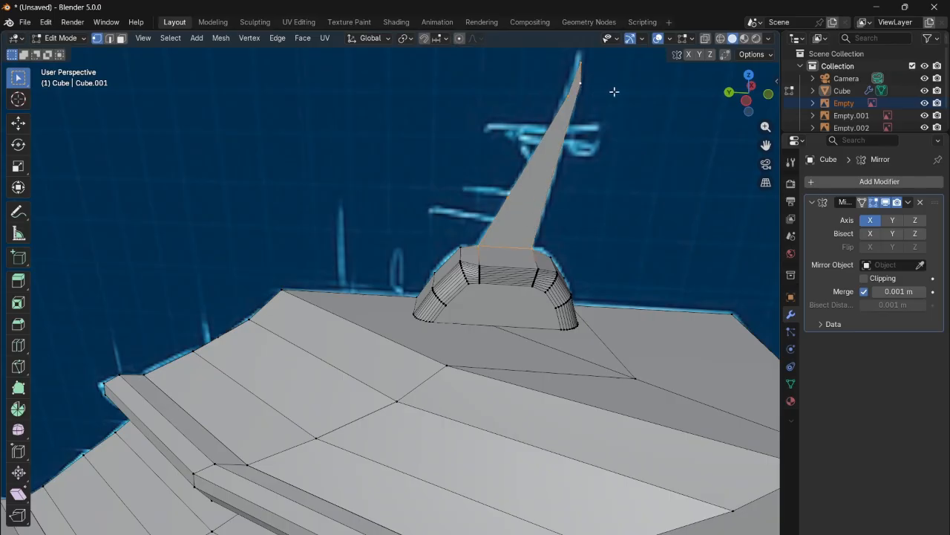
left_click(732, 92)
key("g")
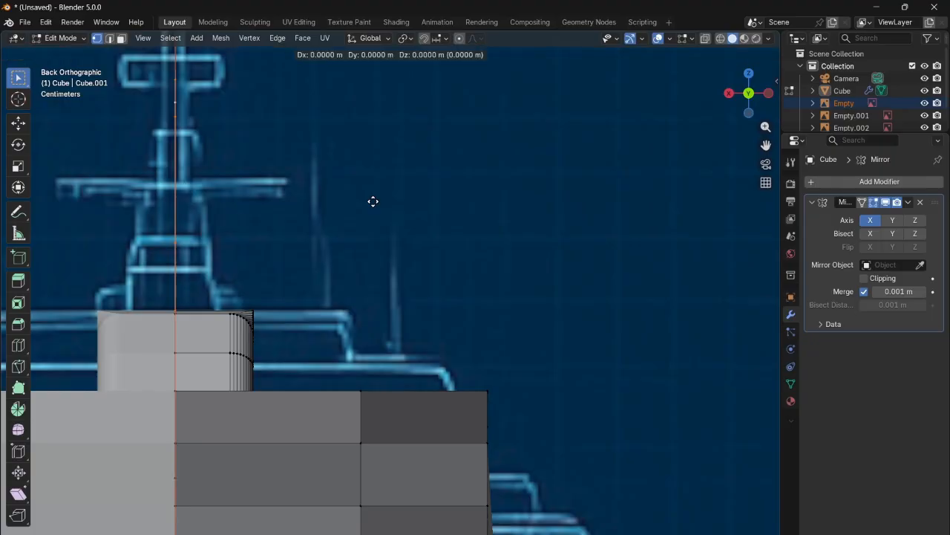
key("x")
left_click(393, 196)
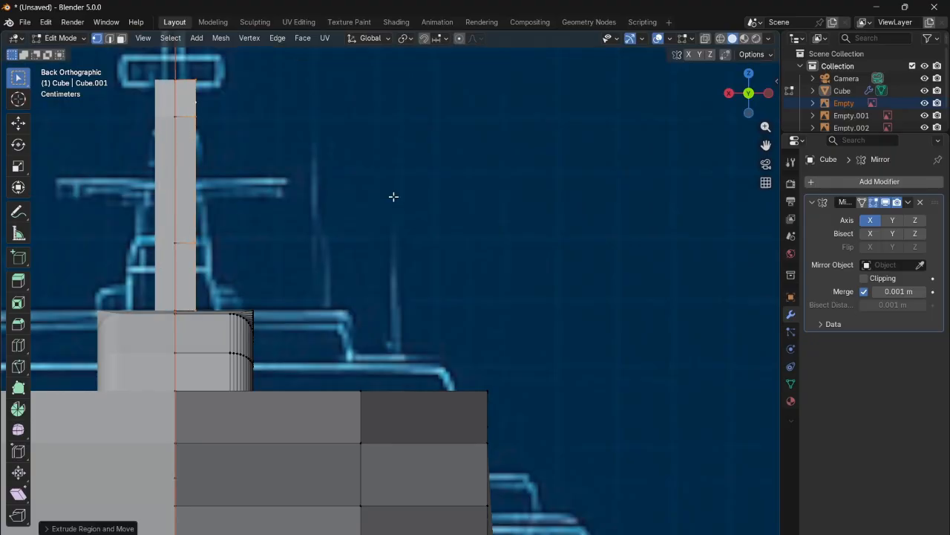
- Fill the open side of the extruded mast with a face and check the mast against the blueprints
left_click_drag(749, 93, 788, 98)
left_click(750, 95)
key("f")
left_click(730, 95)
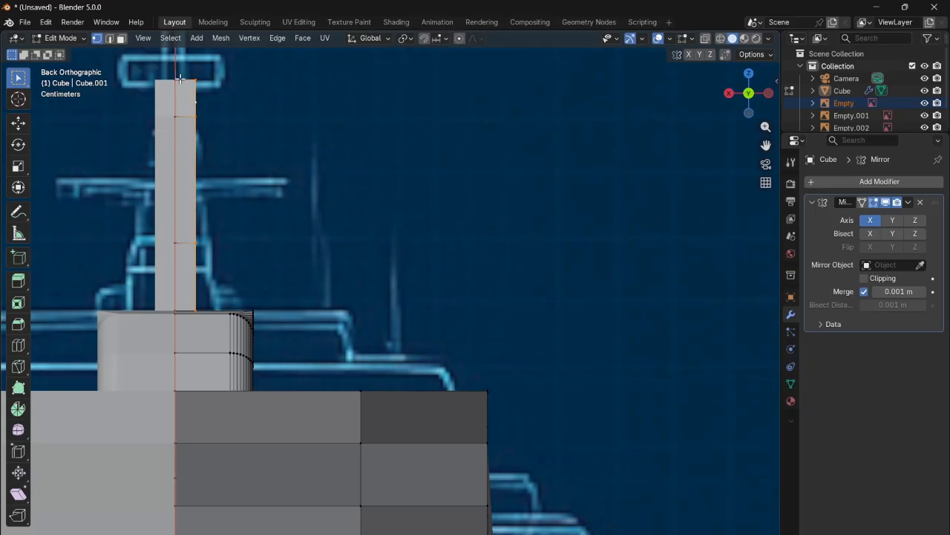
scroll(207, 98, "down", 3)
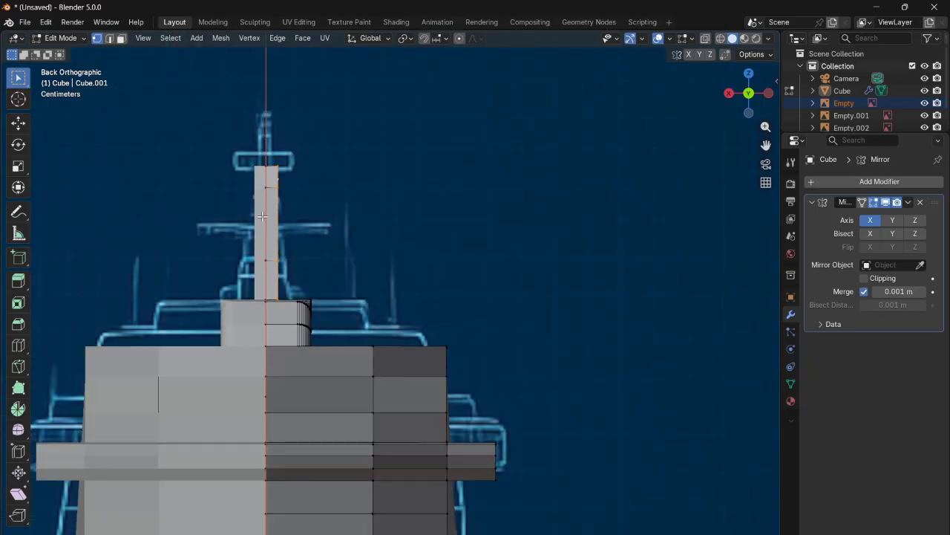
scroll(347, 234, "down", 6)
left_click_drag(765, 95, 737, 107)
scroll(674, 75, "up", 1)
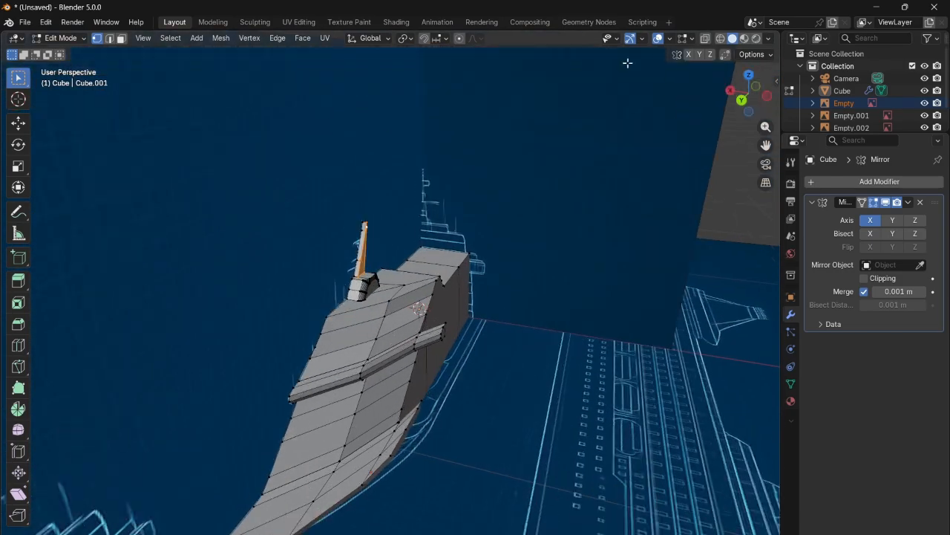
- Switch to the Shading workspace and show the ship's superstructure from behind
left_click(396, 21)
scroll(450, 129, "up", 5)
left_click_drag(749, 88, 745, 93)
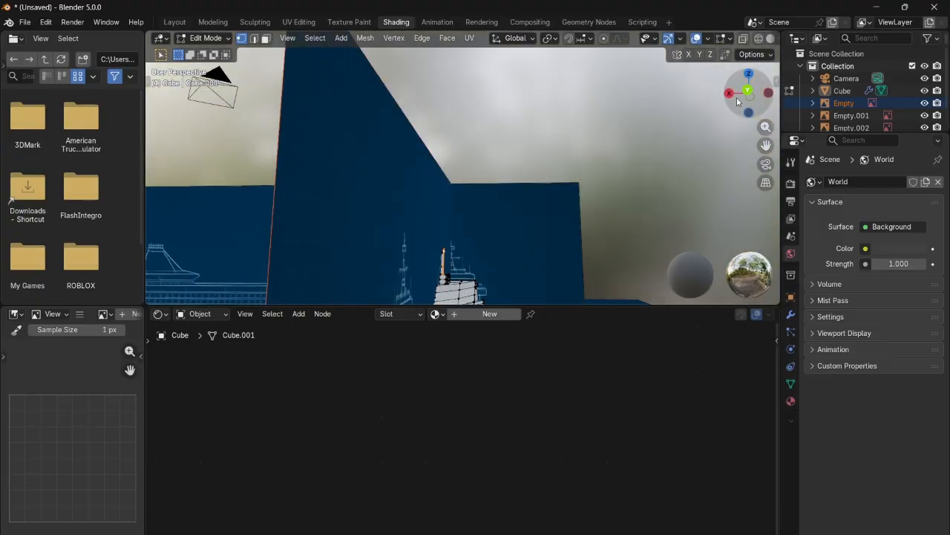
- Create a new material for the ship and name it White
left_click_drag(766, 146, 743, 147)
scroll(481, 221, "up", 3)
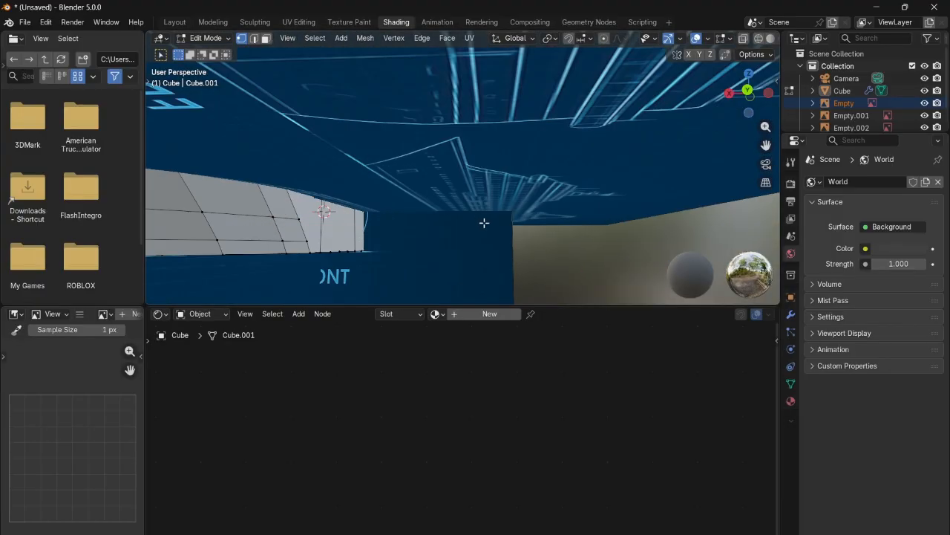
left_click_drag(749, 91, 756, 110)
scroll(358, 213, "up", 2)
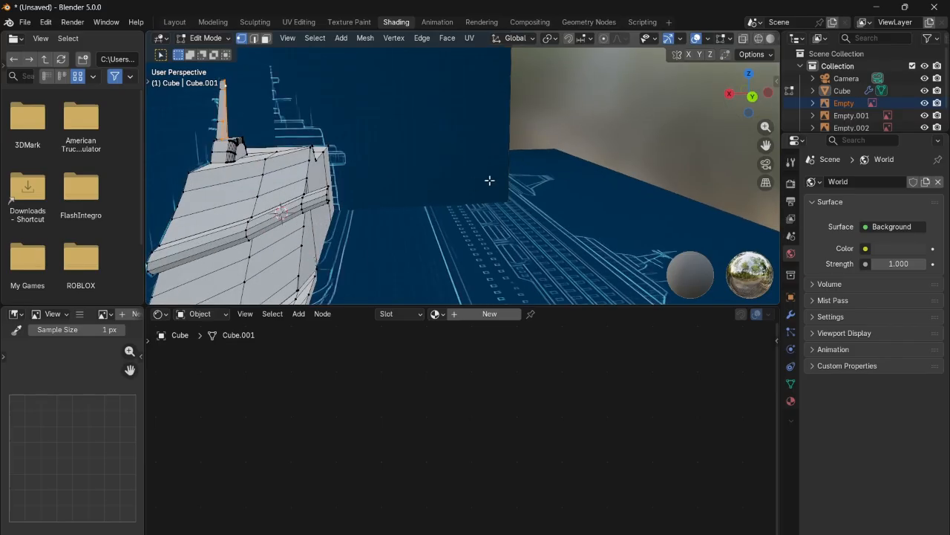
left_click_drag(765, 146, 736, 146)
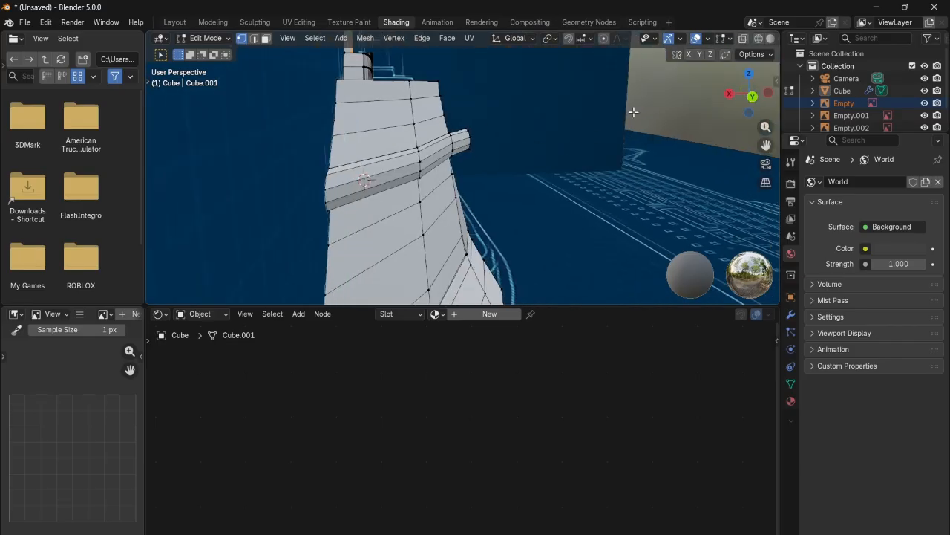
left_click_drag(741, 89, 743, 104)
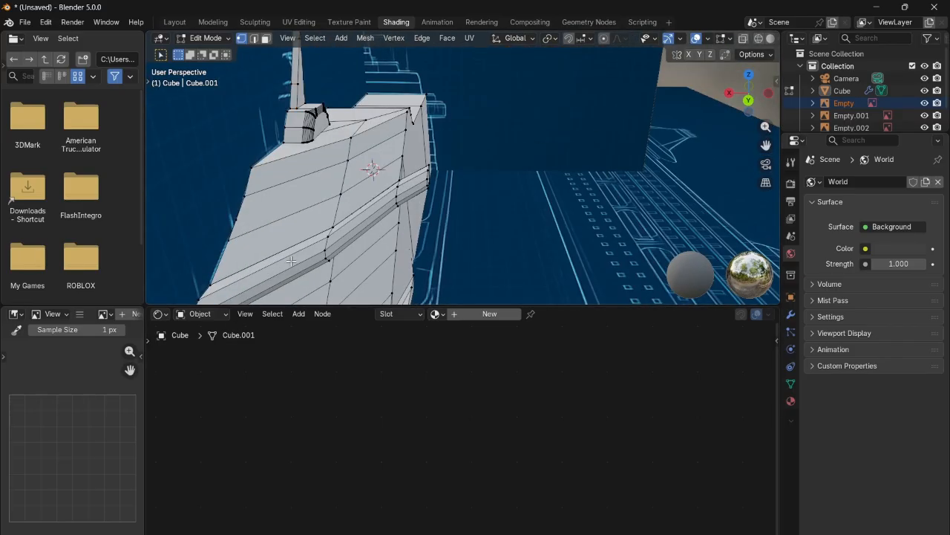
left_click(469, 315)
left_click(452, 314)
type("White")
key("Return")
- Add a second material slot with a new material named Blue and give it a dark blue base color
left_click(386, 314)
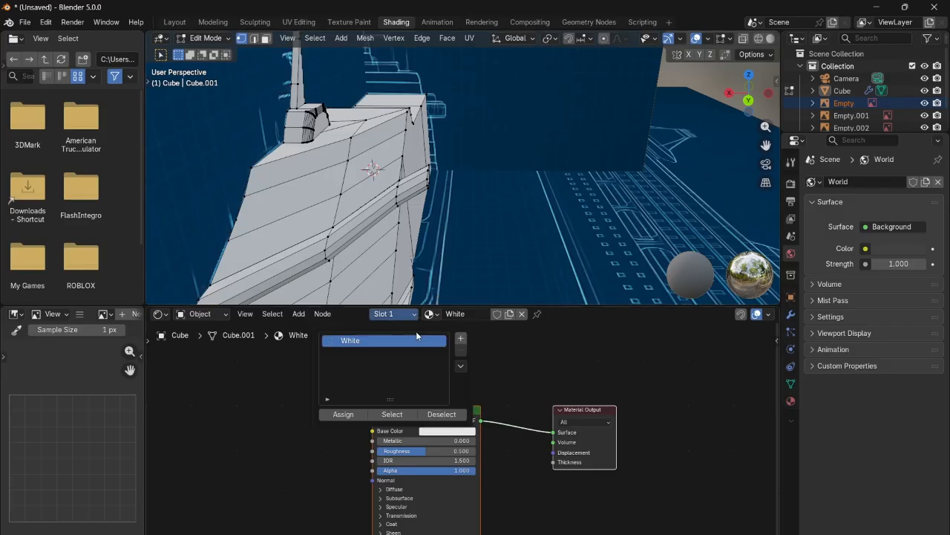
left_click(459, 341)
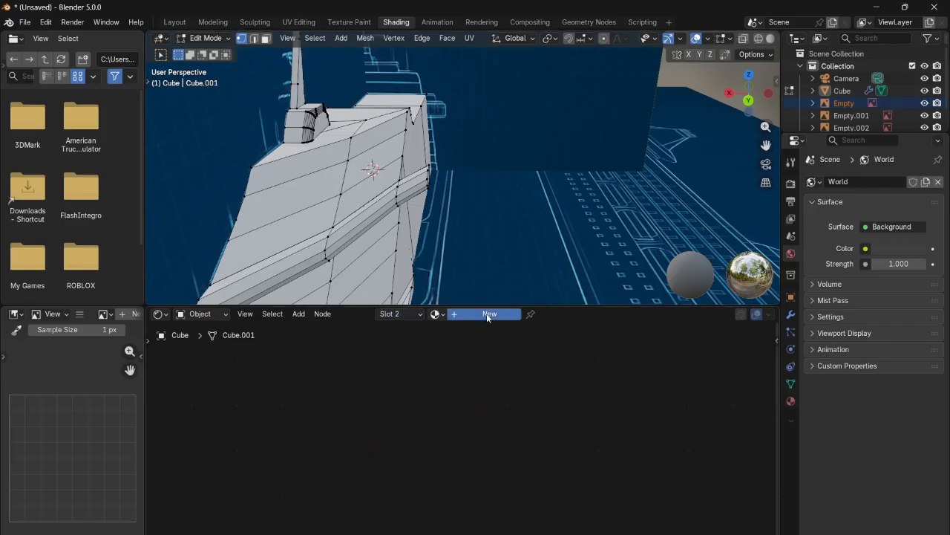
left_click(486, 313)
double_click(460, 314)
type("Blue")
key("Return")
left_click(447, 431)
mouse_move(459, 310)
left_mouse_down()
mouse_move(487, 306)
mouse_move(501, 338)
mouse_move(491, 295)
left_mouse_up()
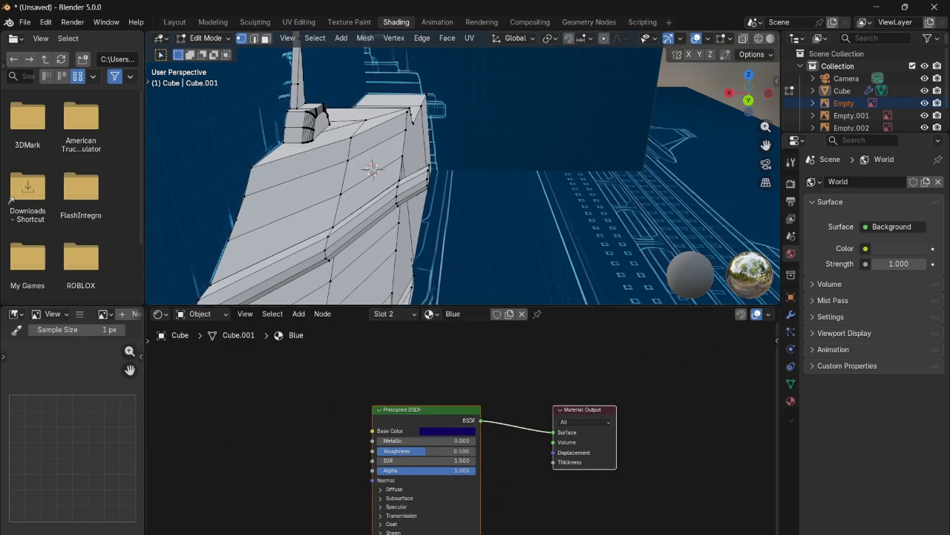
- Add a third material slot with a new material named Glass
left_click(403, 313)
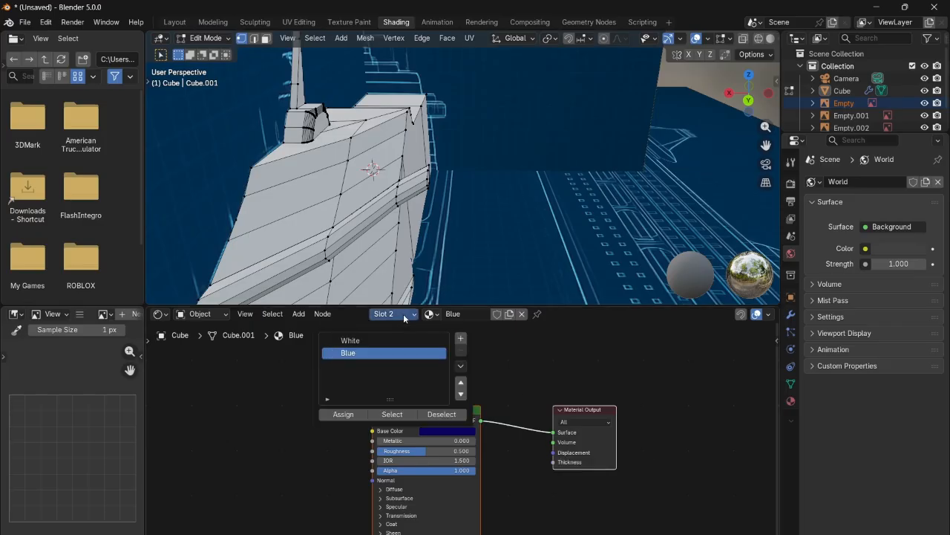
left_click(460, 338)
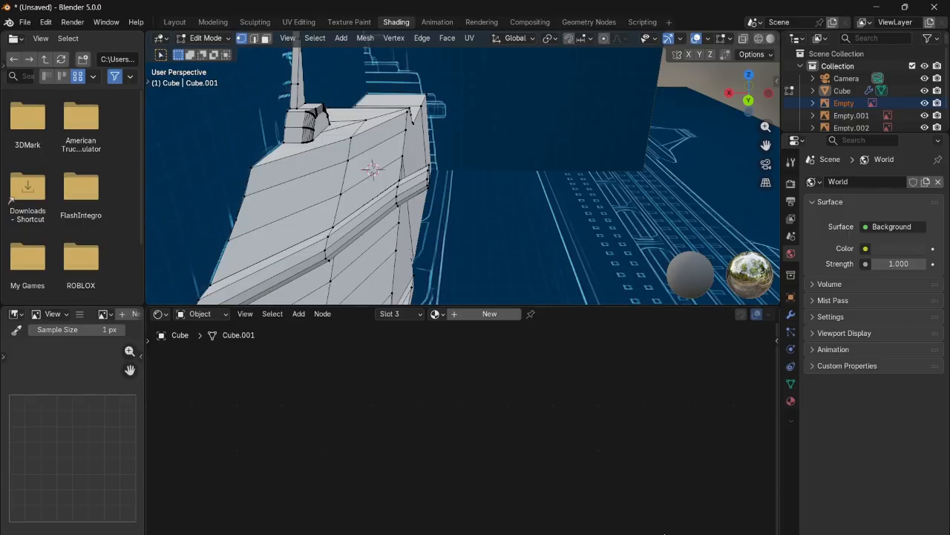
left_click(474, 314)
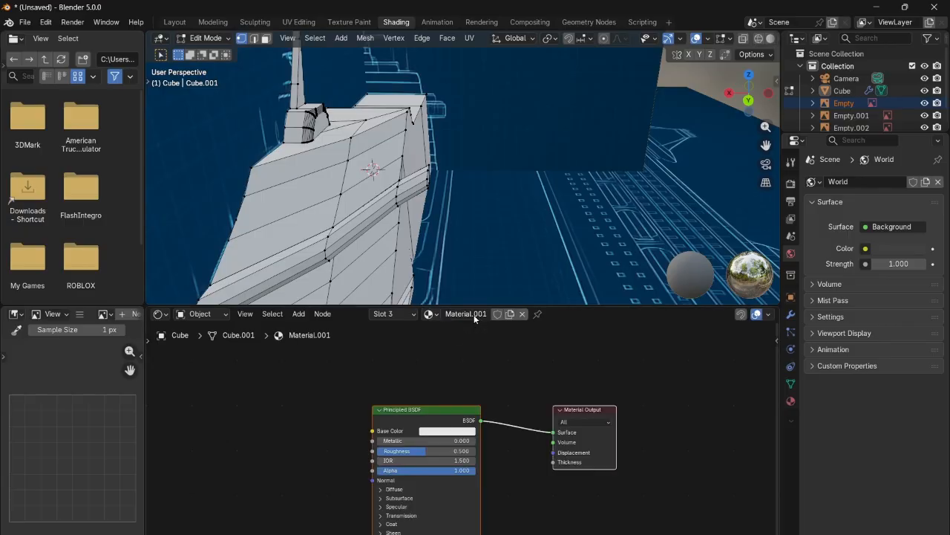
left_click(471, 314)
type("Glass")
key("Return")
- Set the Glass material's transmission weight to 1 and its roughness to 0
scroll(472, 362, "down", 1)
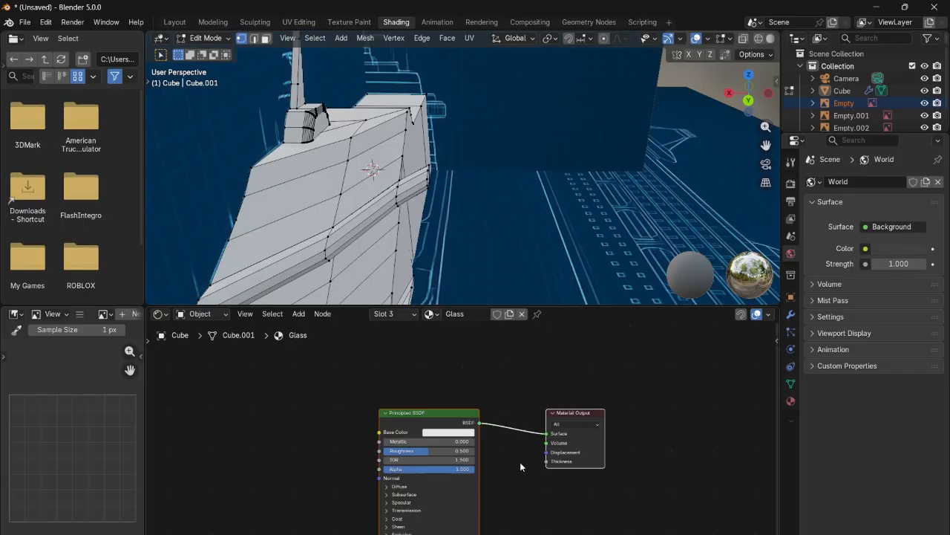
left_click(396, 315)
left_click(791, 401)
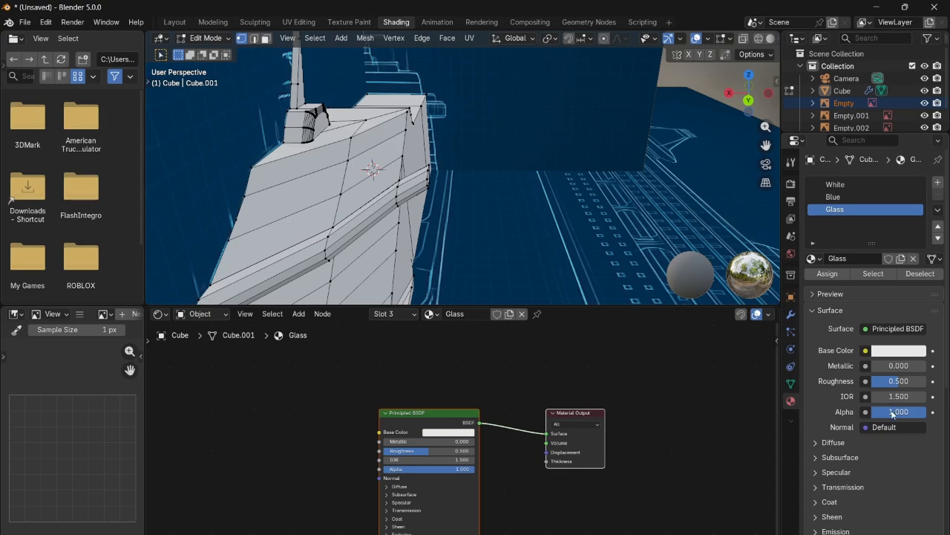
scroll(851, 452, "down", 3)
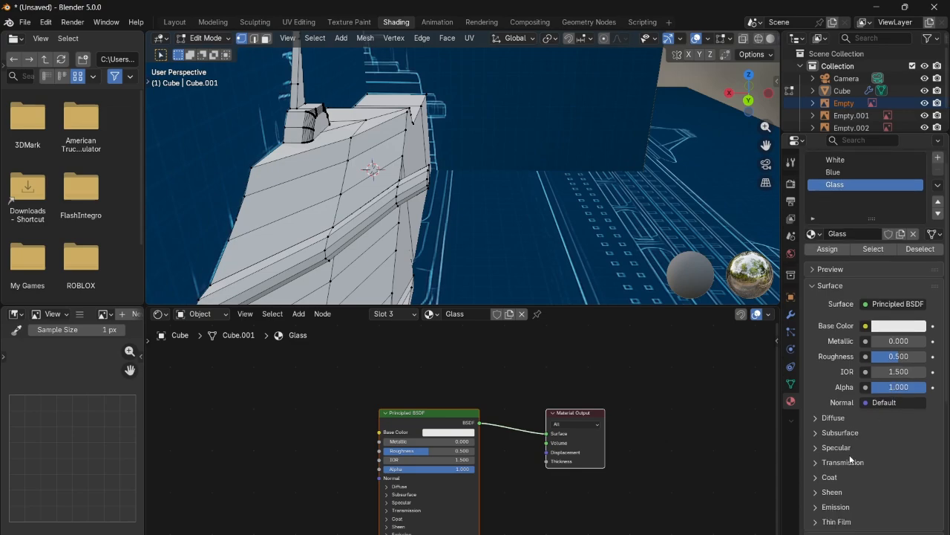
left_click(844, 412)
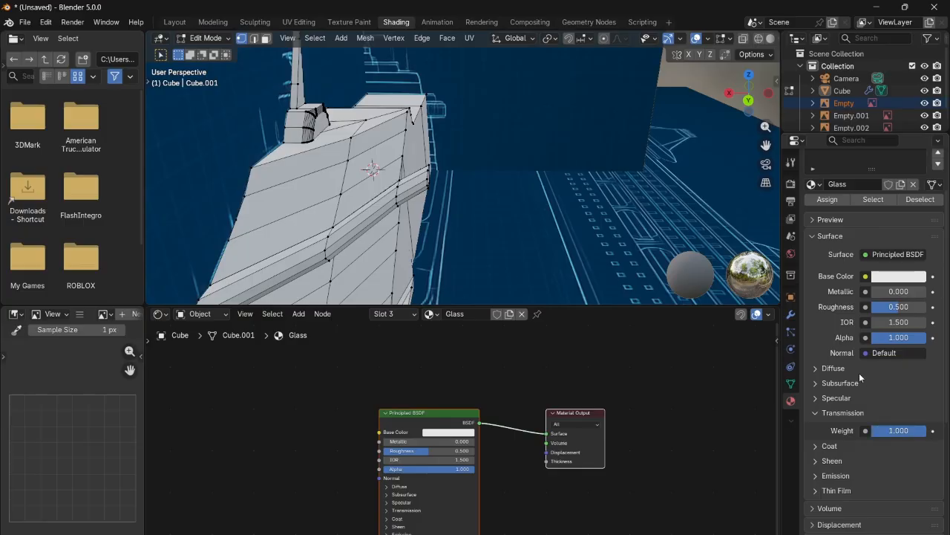
left_click(899, 307)
type("0")
key("Return")
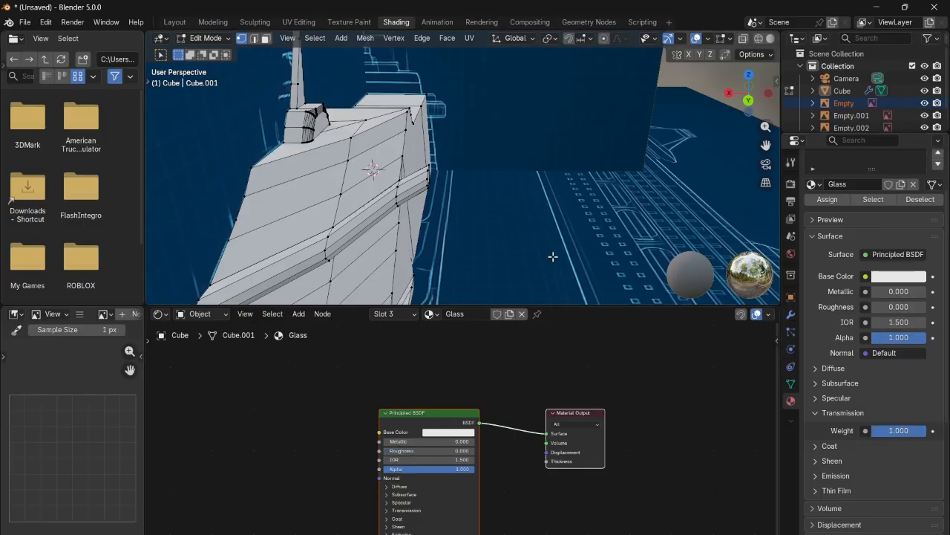
- In face selection, select all faces of the protruding band across the front superstructure and assign them the Glass material
scroll(628, 294, "down", 5)
scroll(559, 403, "up", 2)
scroll(559, 403, "down", 1)
scroll(336, 211, "up", 8)
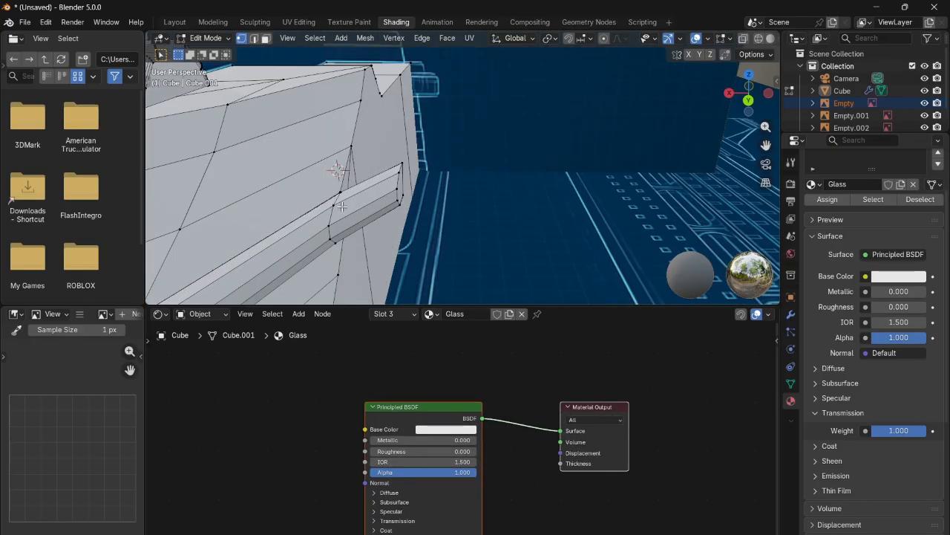
left_click(254, 38)
left_click(267, 39)
left_click(368, 193)
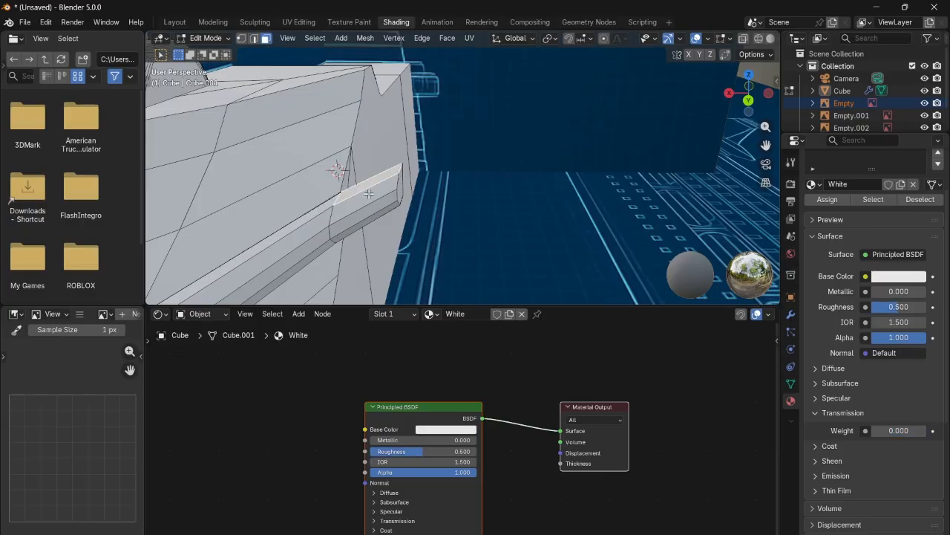
left_click(364, 217, "shift")
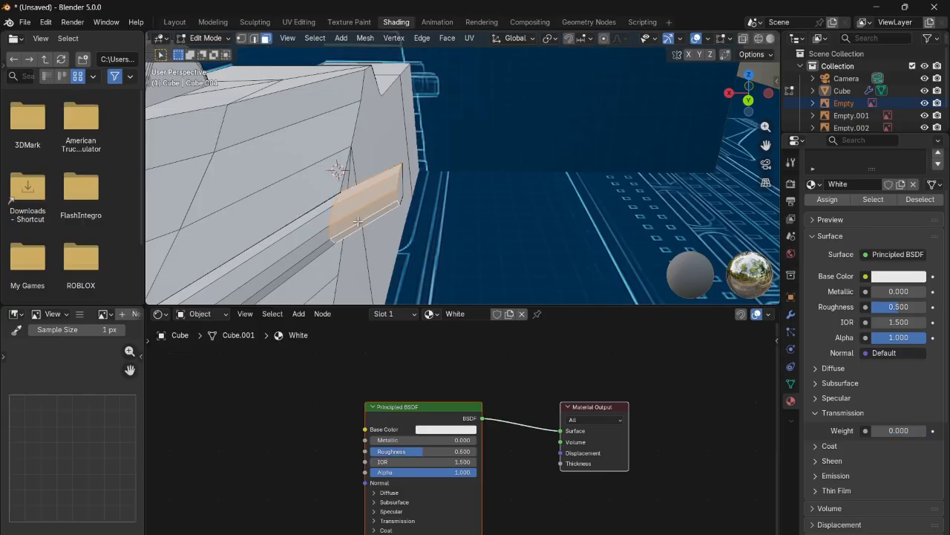
left_click(313, 217, "shift")
left_click(312, 231, "shift")
left_click(312, 244, "shift")
left_click(319, 254, "shift")
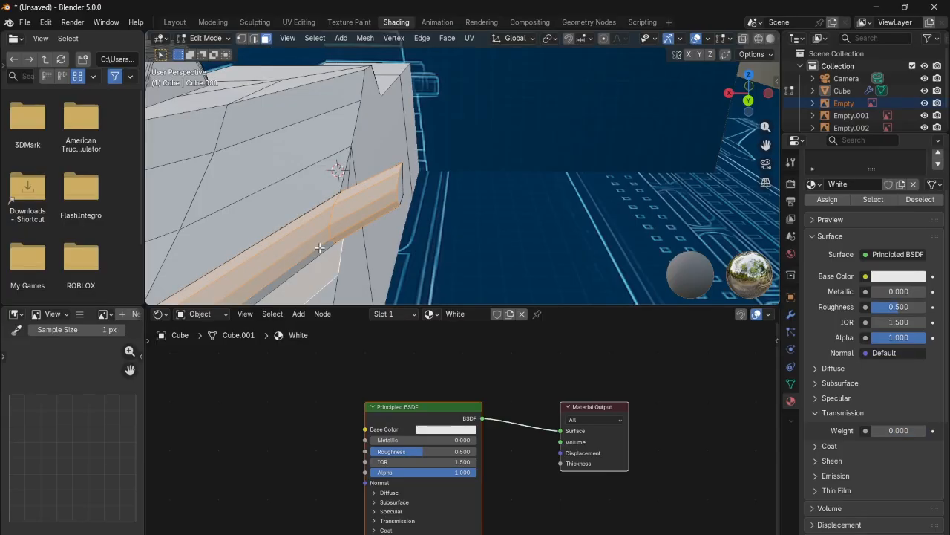
left_click(320, 265, "shift")
left_click(317, 253, "shift")
scroll(353, 242, "down", 3)
left_click(288, 256, "shift")
left_click(285, 251, "shift")
left_click(296, 266, "shift")
left_click(303, 273, "shift")
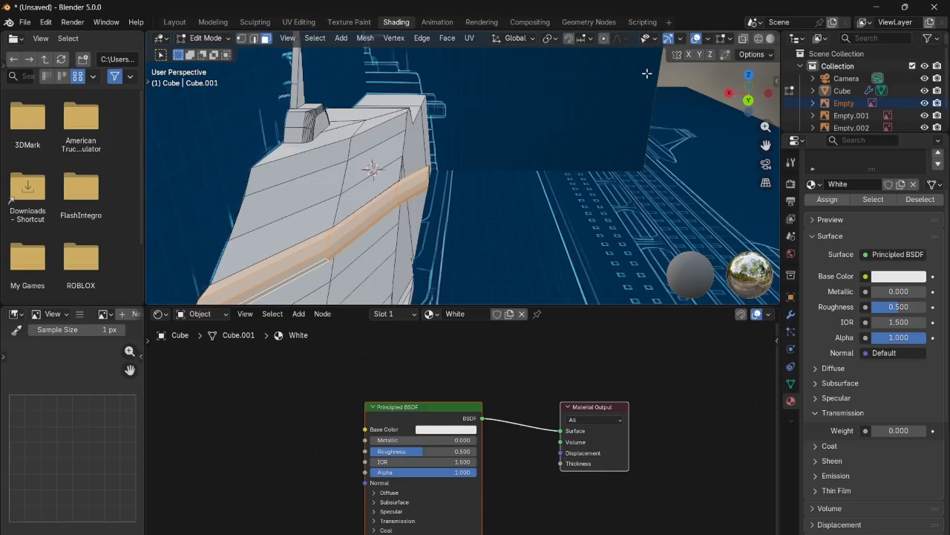
left_click(387, 315)
left_click(349, 365)
left_click(343, 415)
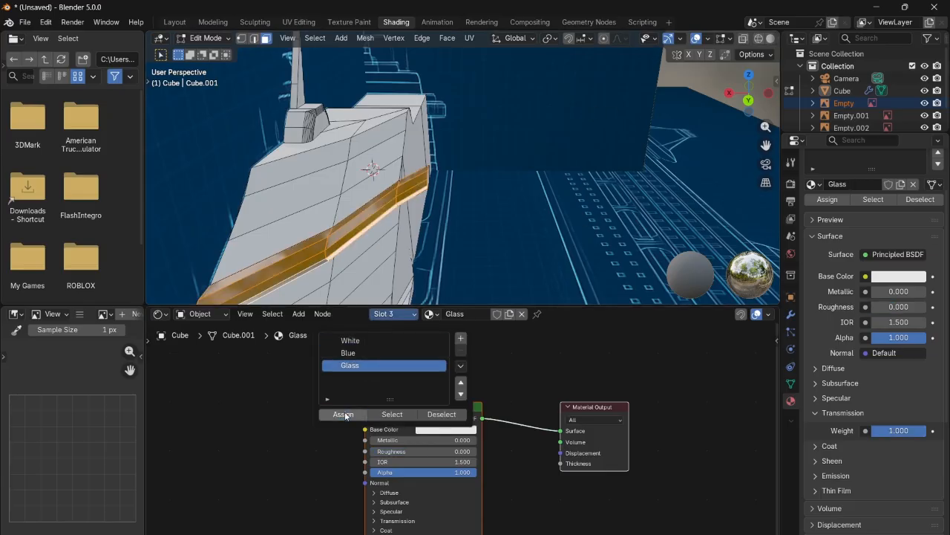
- Subdivide the selected glass band faces and inspect the ship in Object Mode
scroll(579, 171, "down", 5)
left_click_drag(730, 95, 680, 111)
scroll(687, 132, "up", 4)
right_click(304, 211)
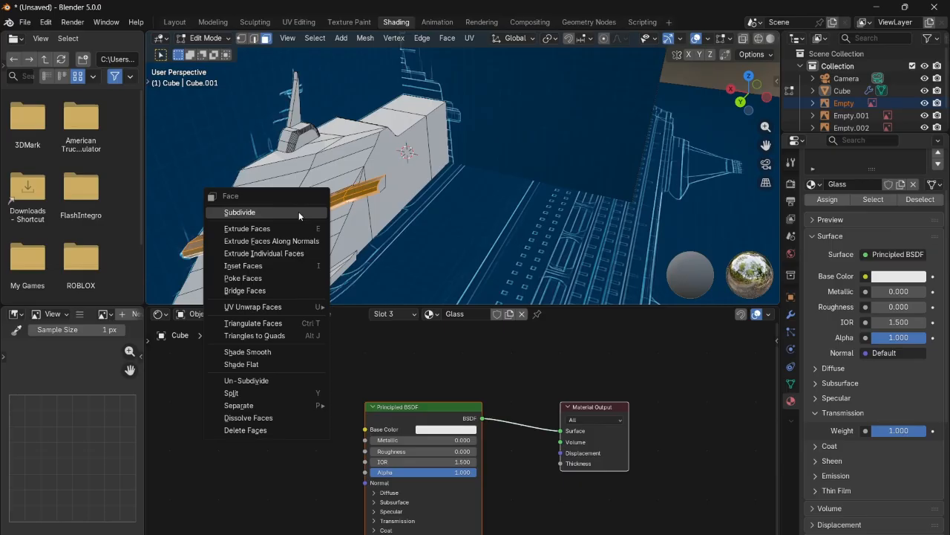
left_click(299, 213)
key("Tab")
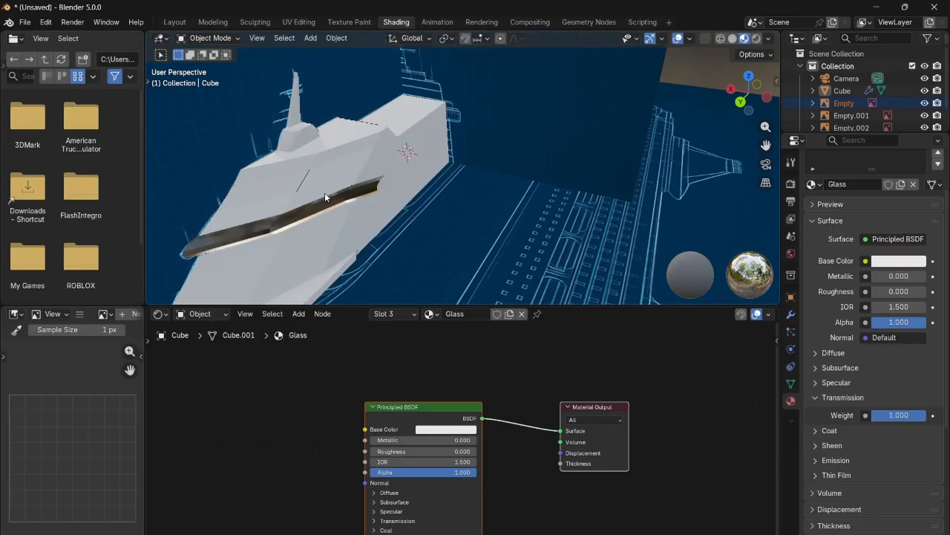
scroll(307, 217, "up", 2)
scroll(306, 213, "down", 4)
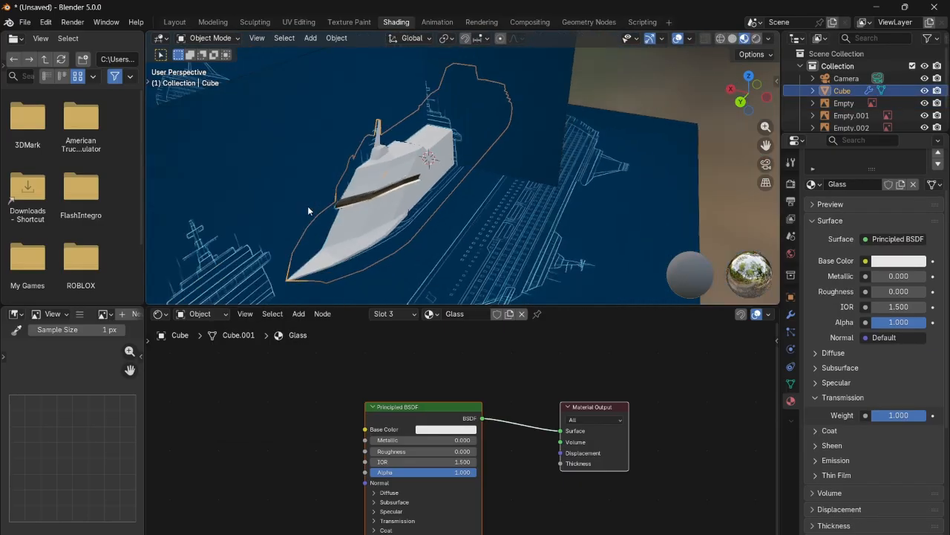
- Return the ship to Edit Mode and shade the selected glass band faces smooth
left_click(345, 207)
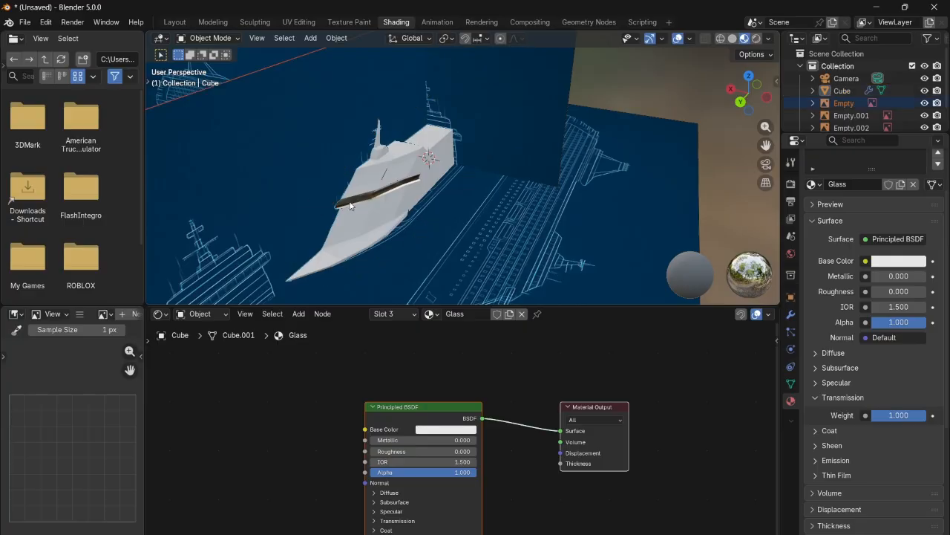
left_click(351, 206)
left_click(348, 206)
left_click(208, 38)
left_click(212, 65)
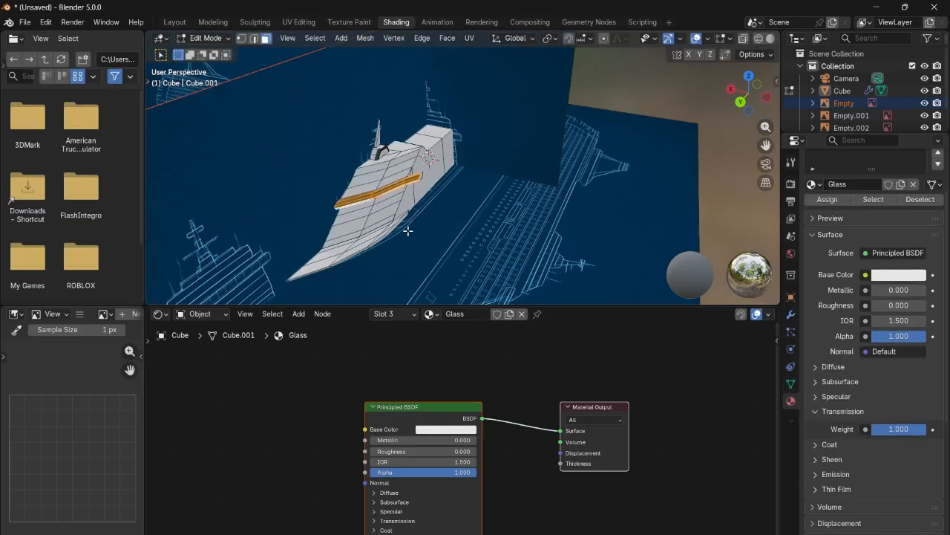
scroll(364, 195, "up", 3)
right_click(342, 198)
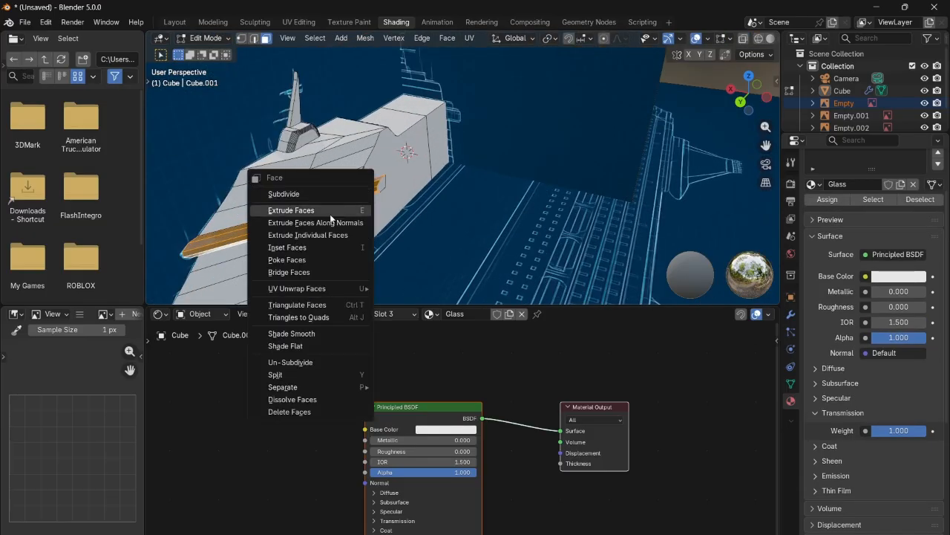
left_click(282, 333)
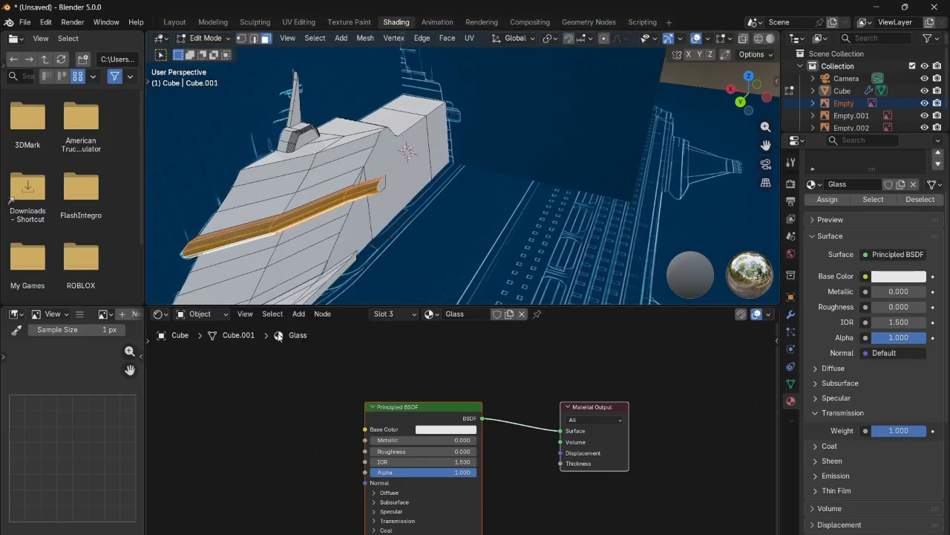
- In left orthographic view, select the large hull side face below the funnel and subdivide it
scroll(284, 287, "up", 4)
scroll(335, 273, "down", 3)
left_click_drag(743, 101, 642, 99)
left_click(751, 95)
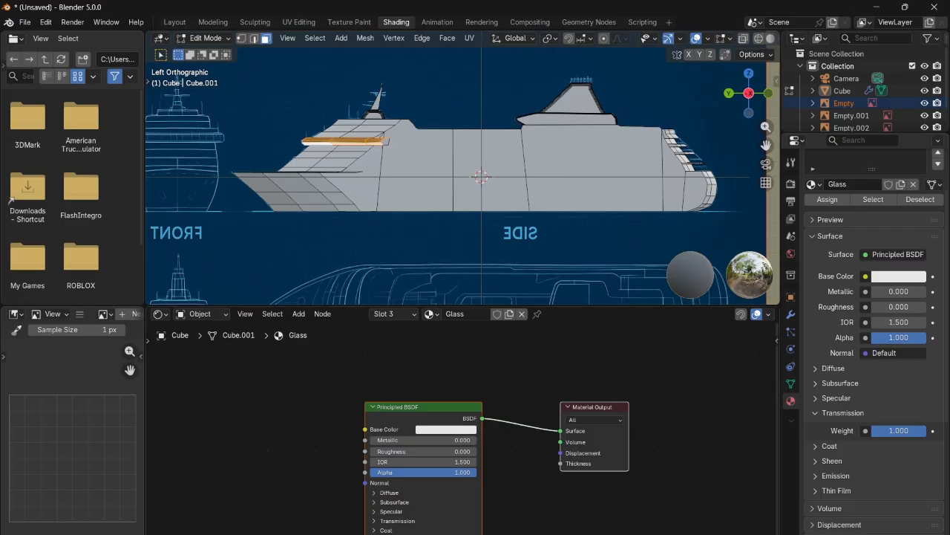
scroll(724, 211, "up", 2)
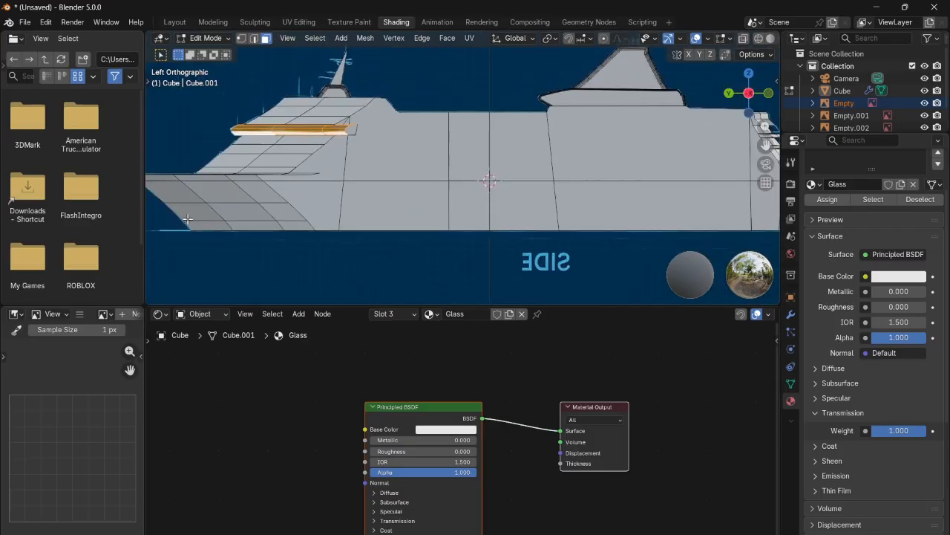
scroll(216, 204, "down", 3)
scroll(225, 212, "up", 3)
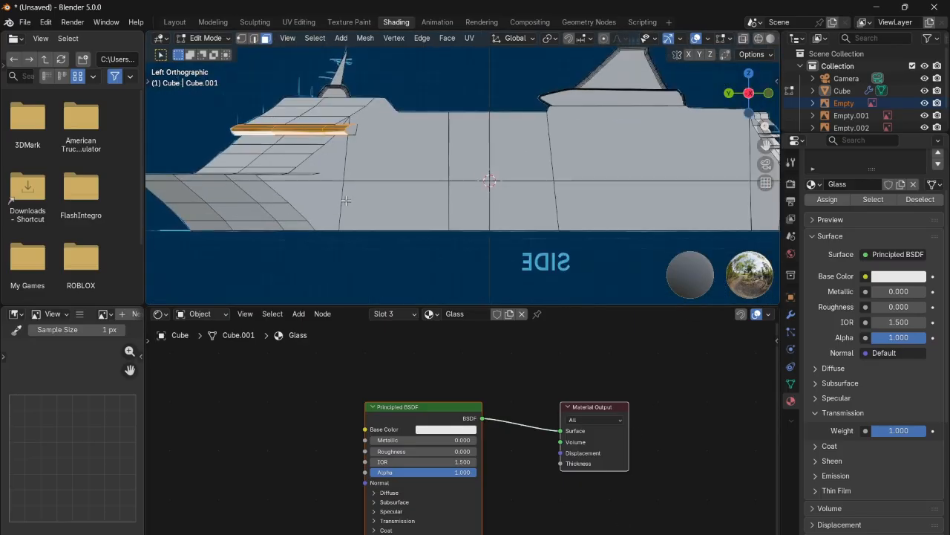
left_click(374, 205)
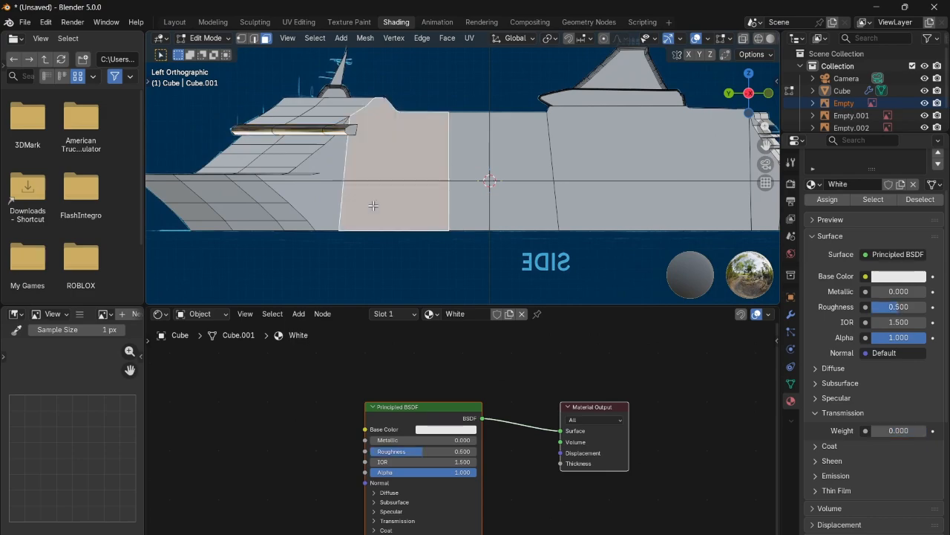
left_click(453, 193)
left_click(576, 208)
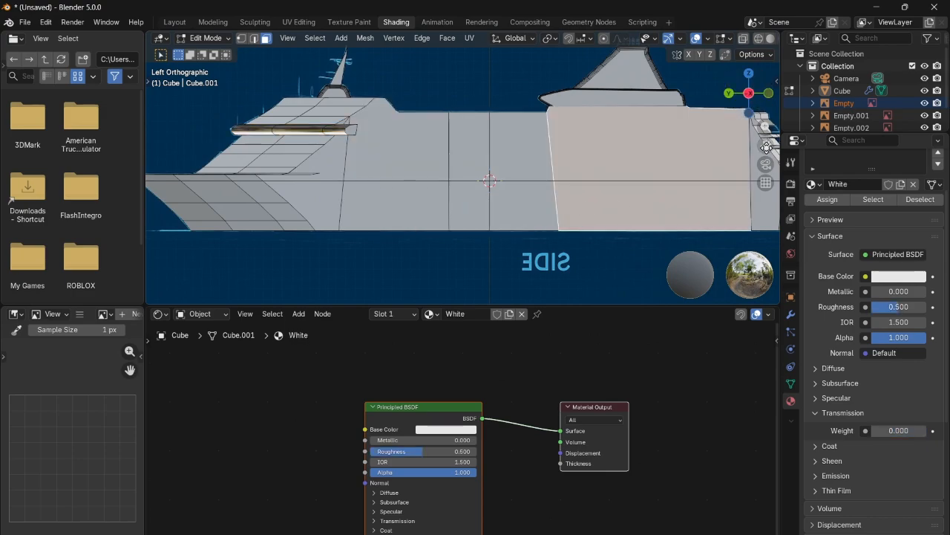
left_click_drag(766, 147, 702, 228)
left_click(647, 234)
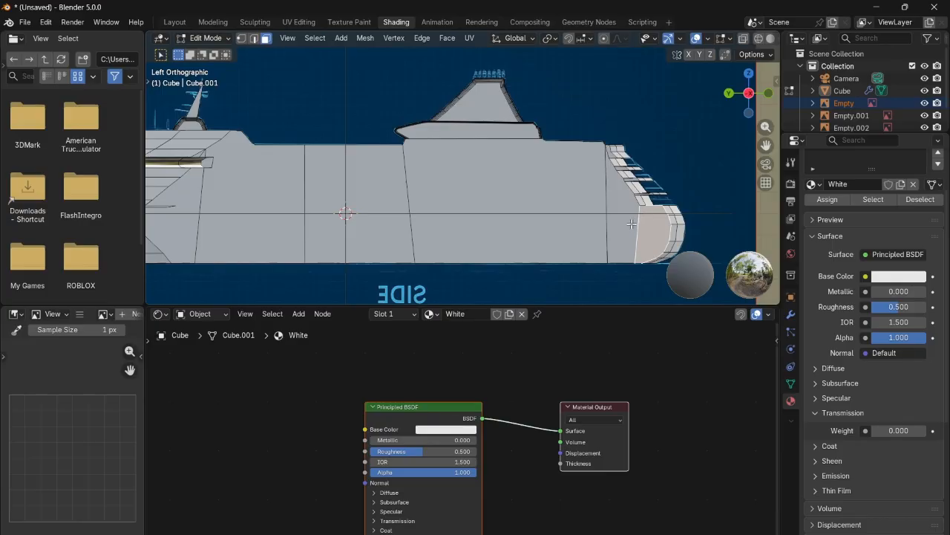
scroll(634, 230, "up", 1)
left_click(564, 239)
right_click(518, 230)
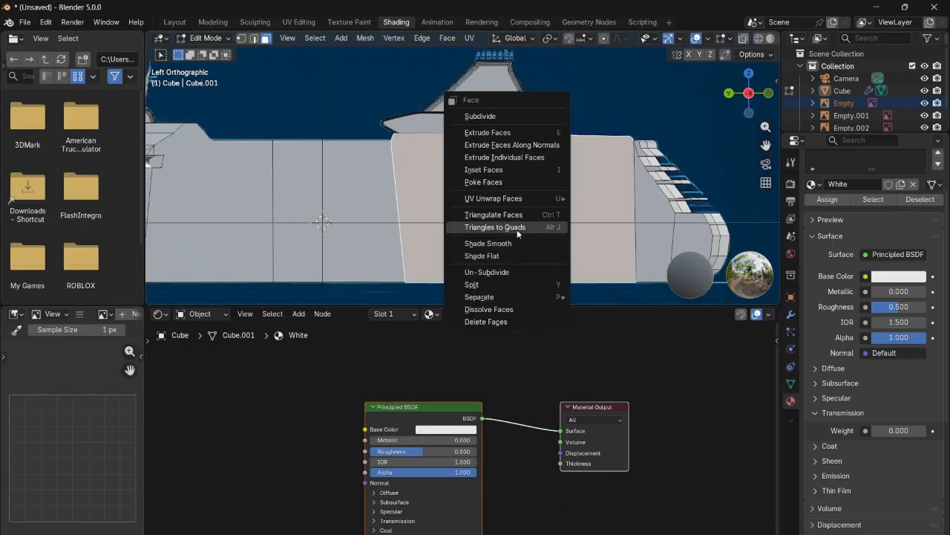
left_click(513, 118)
scroll(511, 200, "down", 3)
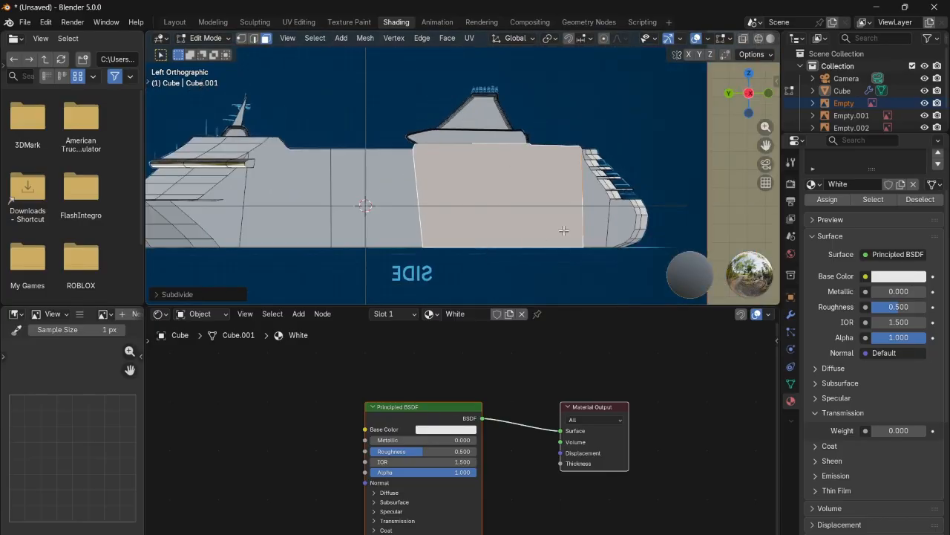
scroll(579, 241, "up", 2)
scroll(416, 233, "up", 1)
scroll(335, 263, "down", 2)
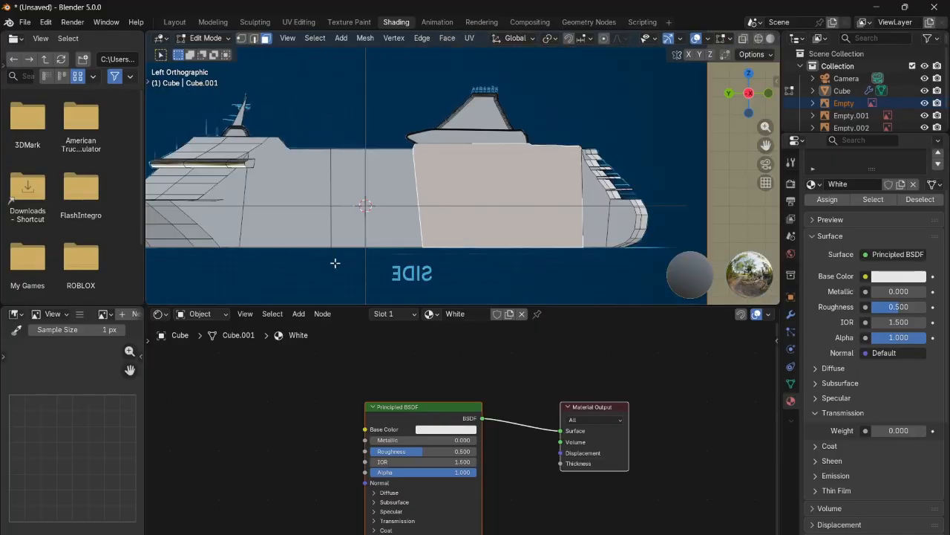
left_click_drag(740, 95, 754, 95)
key("Escape")
scroll(502, 223, "up", 2)
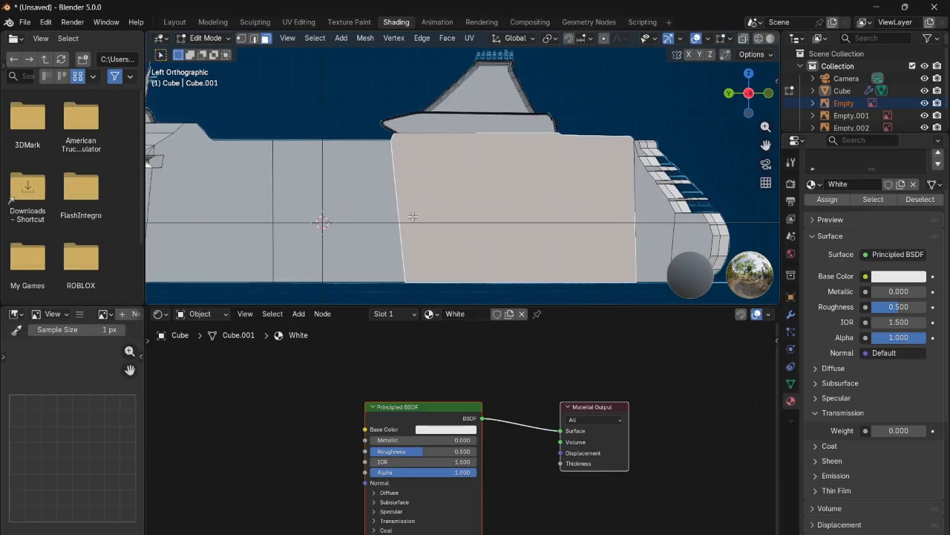
- Select the six lower side faces of the bow hull and assign them the Blue material
left_click_drag(766, 145, 949, 139)
left_click(359, 251)
left_click(391, 248, "shift")
left_click(467, 250, "shift")
left_click(476, 265, "shift")
left_click(425, 266, "shift")
left_click(379, 265, "shift")
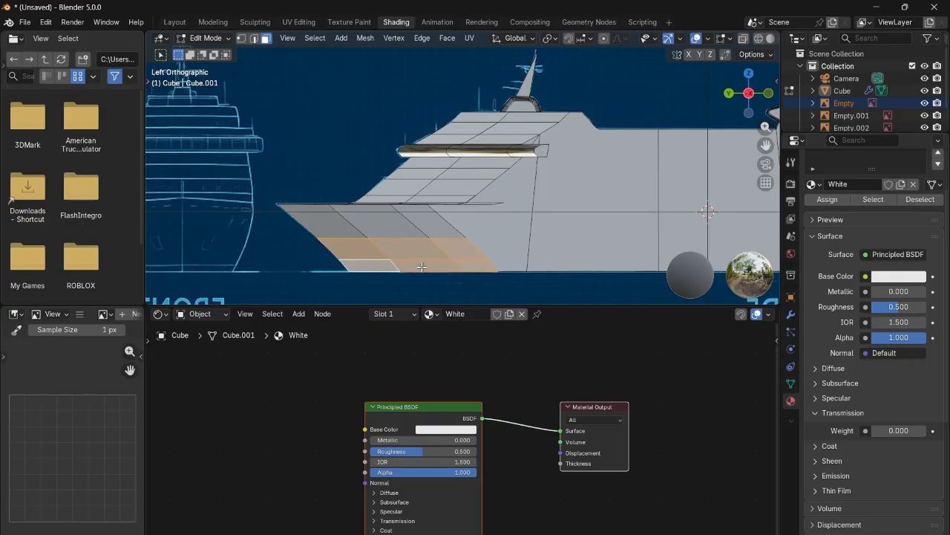
left_click(394, 313)
left_click(370, 354)
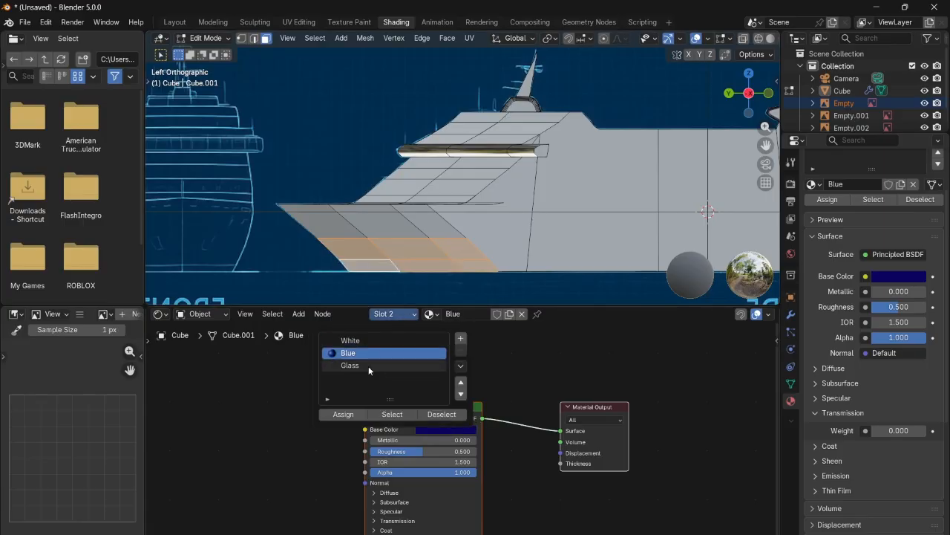
left_click(342, 413)
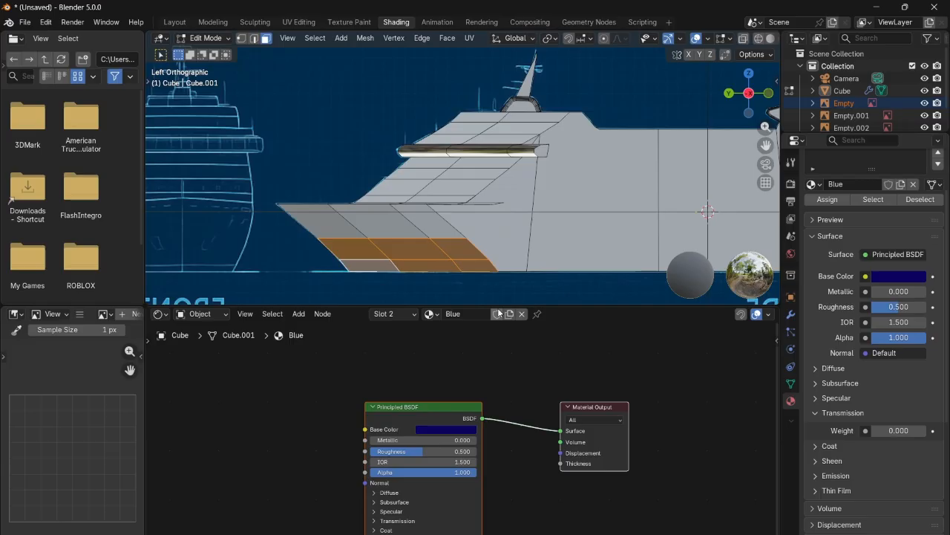
- In vertex selection, select the end vertices of the vertical hull edge just behind the bow and subdivide that edge
scroll(536, 245, "down", 3)
mouse_move(748, 93)
left_mouse_down()
mouse_move(731, 89)
mouse_move(726, 64)
mouse_move(587, 118)
mouse_move(542, 88)
mouse_move(744, 90)
left_mouse_up()
left_click(734, 92)
scroll(754, 82, "up", 6)
left_click(750, 93)
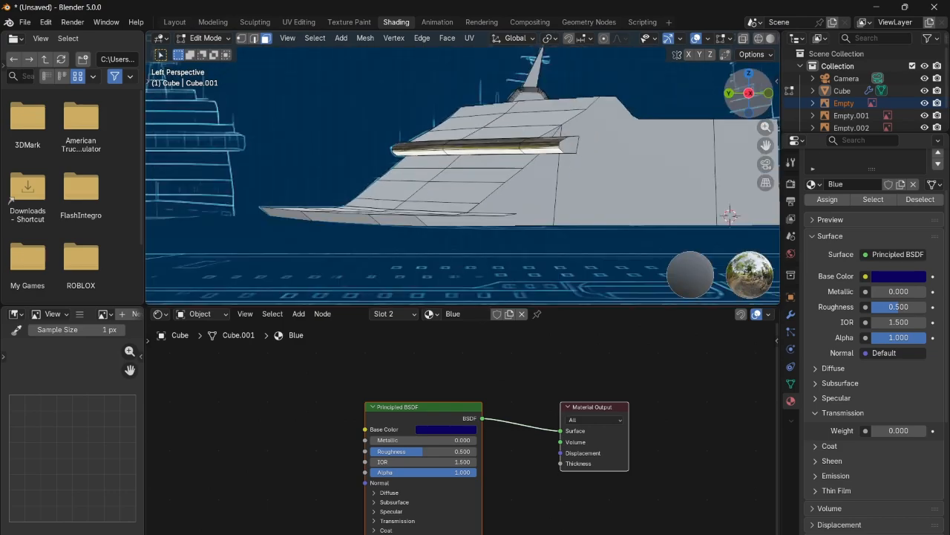
left_click(749, 95)
left_click_drag(766, 146, 575, 92)
left_click(241, 38)
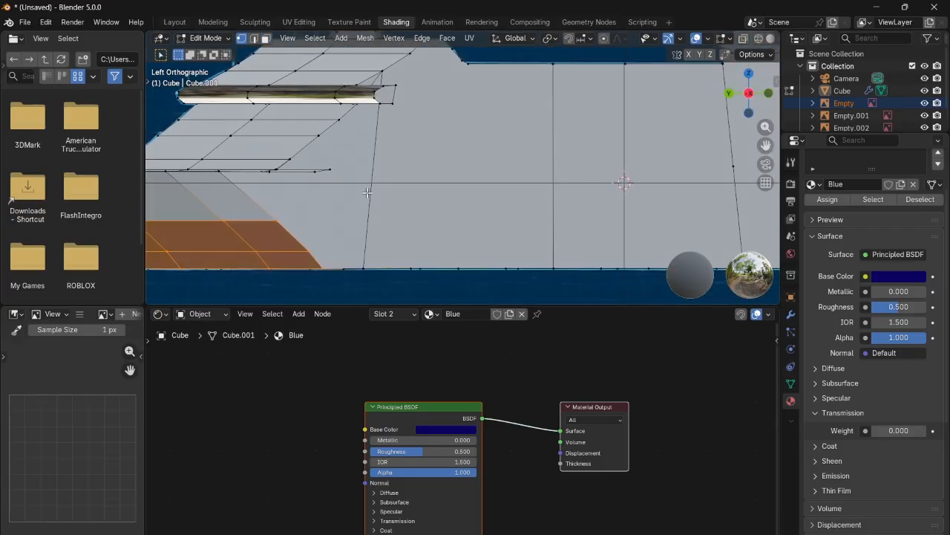
left_click(360, 263)
left_click(377, 110, "ctrl")
right_click(377, 115)
left_click(382, 107)
left_click(364, 268, "shift")
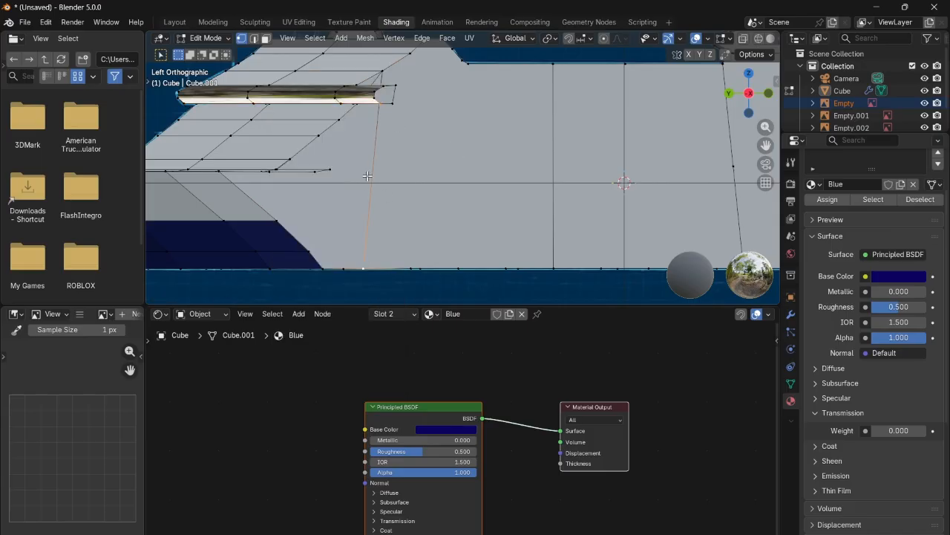
right_click(333, 166)
left_click(332, 166)
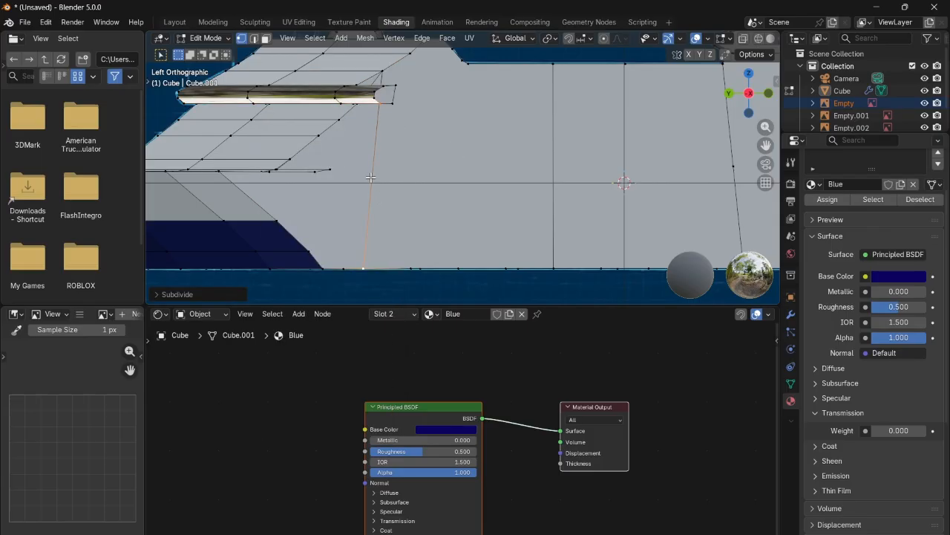
right_click(371, 176)
key("Escape")
- Select the upper and lower end vertices of the hull's vertical edge behind the bow and subdivide it twice, adding intermediate vertices
scroll(322, 190, "up", 4)
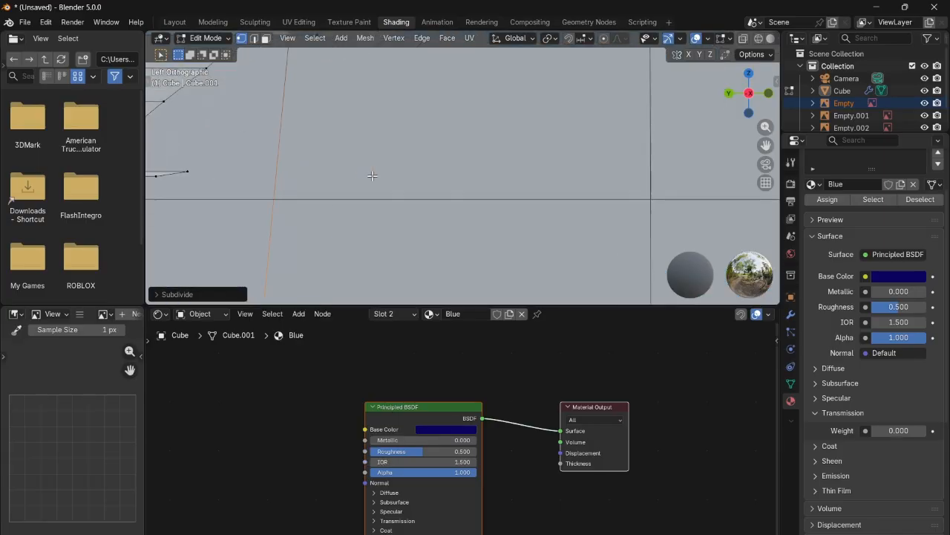
scroll(322, 190, "down", 2)
middle_click_drag(682, 65, 705, 110)
middle_click_drag(632, 97, 463, 271)
scroll(463, 271, "down", 3)
left_click(389, 267)
middle_click_drag(743, 81, 433, 49)
left_click(421, 57)
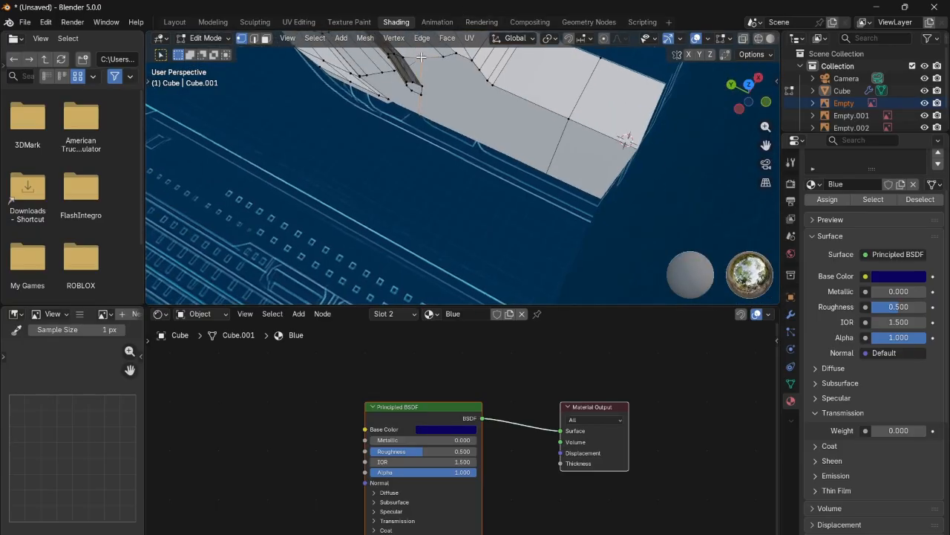
right_click(436, 52)
left_click(416, 51)
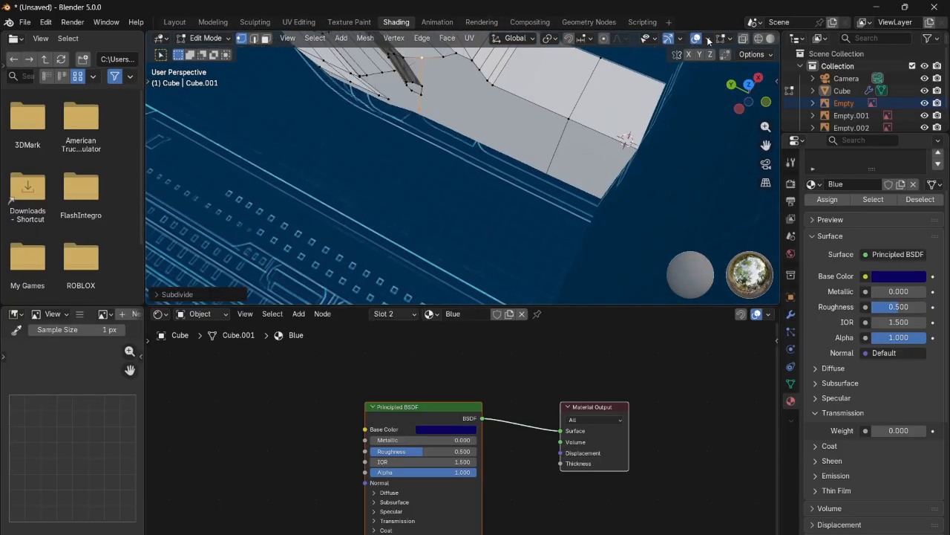
left_click(735, 110)
right_click(376, 176)
left_click(375, 175)
- Add an edge from the upper rear corner of the blue bow area to the lower intermediate vertex on the vertical hull edge
left_click(310, 212, "shift")
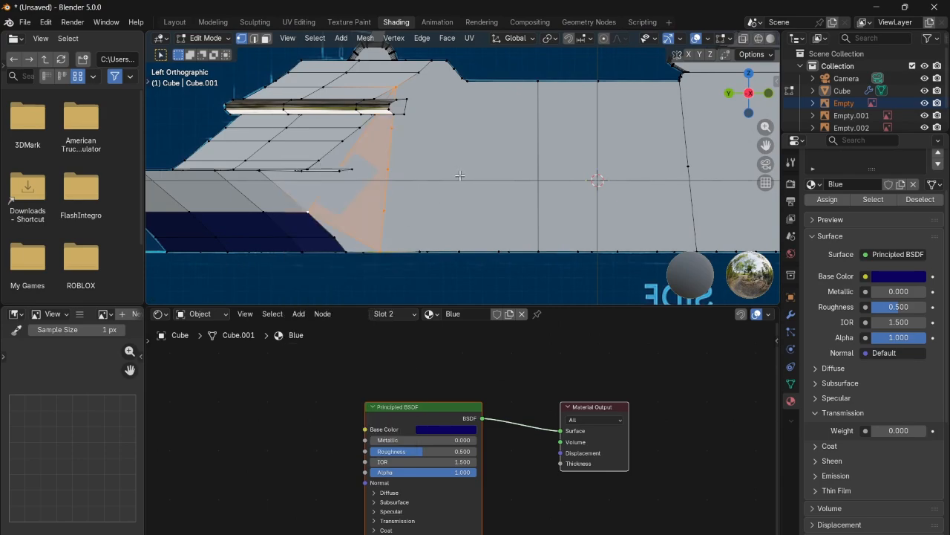
key("ctrl+z")
left_click(316, 212)
right_click(384, 210, "ctrl")
- Select the vertices around the lower hull area directly behind the blue bow section and try assigning the Blue material to it
left_click(384, 253)
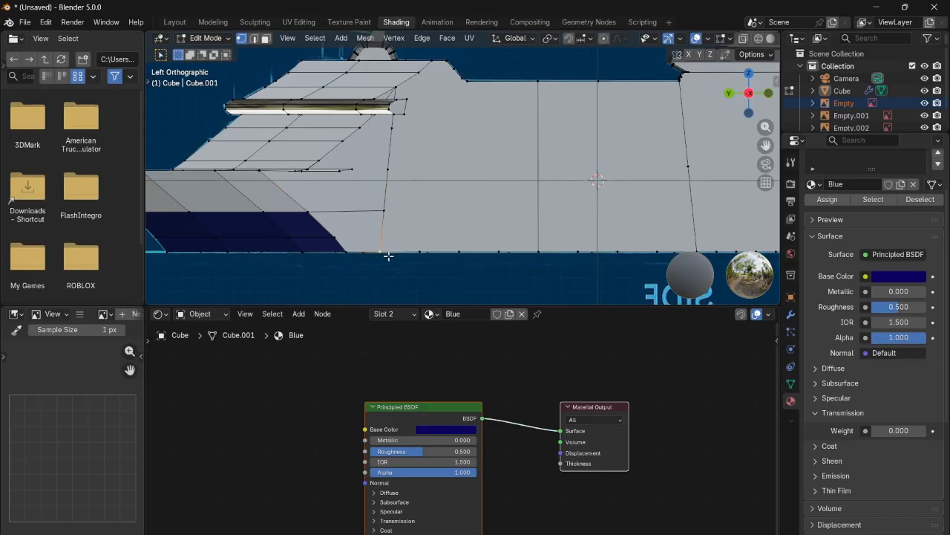
key("ctrl+z")
left_click(379, 253, "shift")
left_click(352, 254, "shift")
left_click(360, 253, "shift")
left_click(337, 237, "shift")
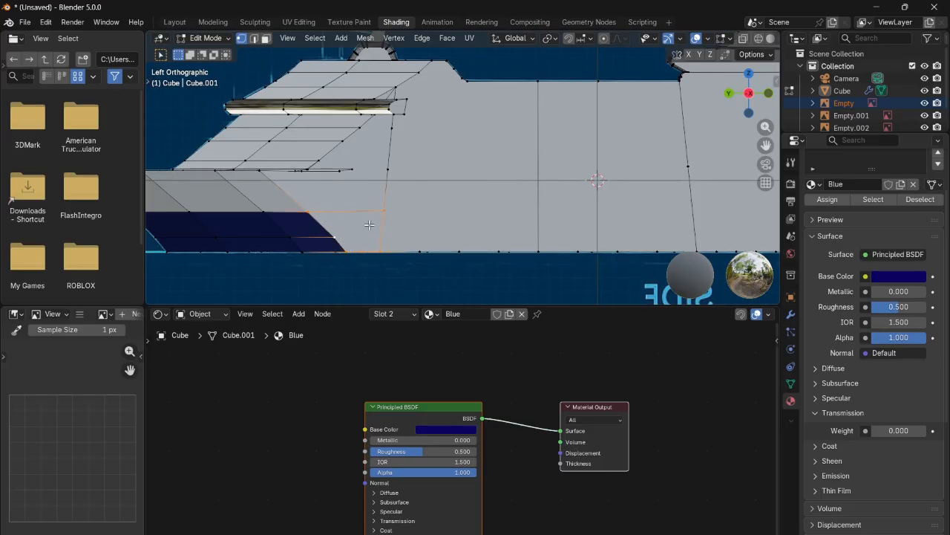
left_click(396, 314)
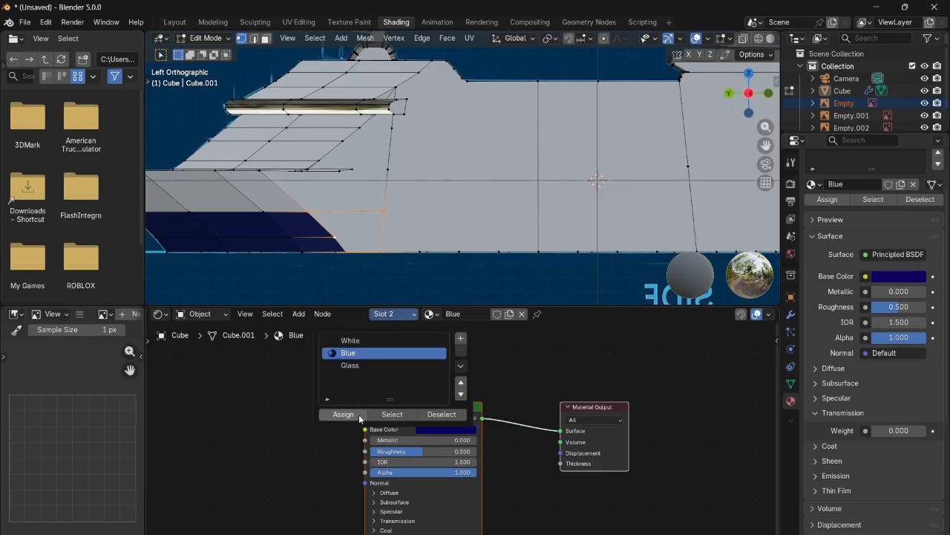
left_click(356, 415)
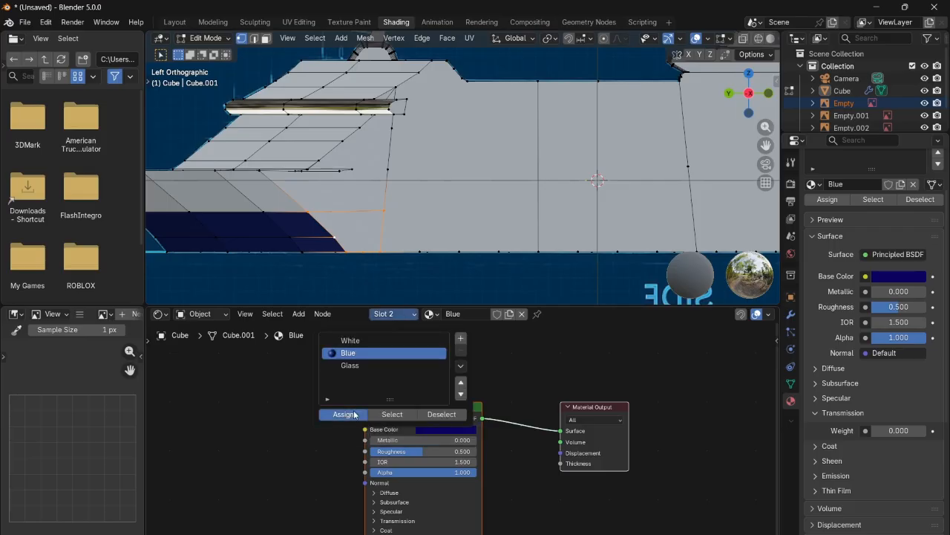
left_click(265, 38)
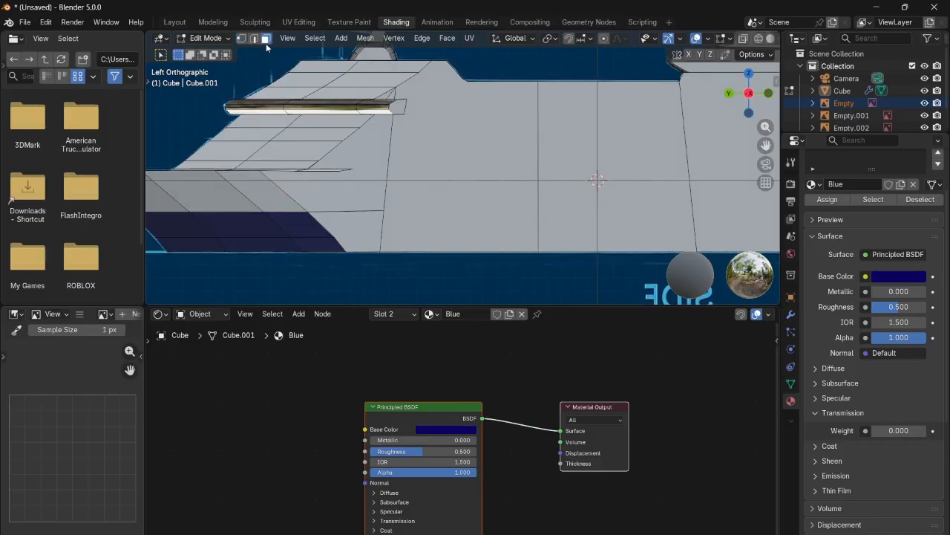
left_click(347, 211)
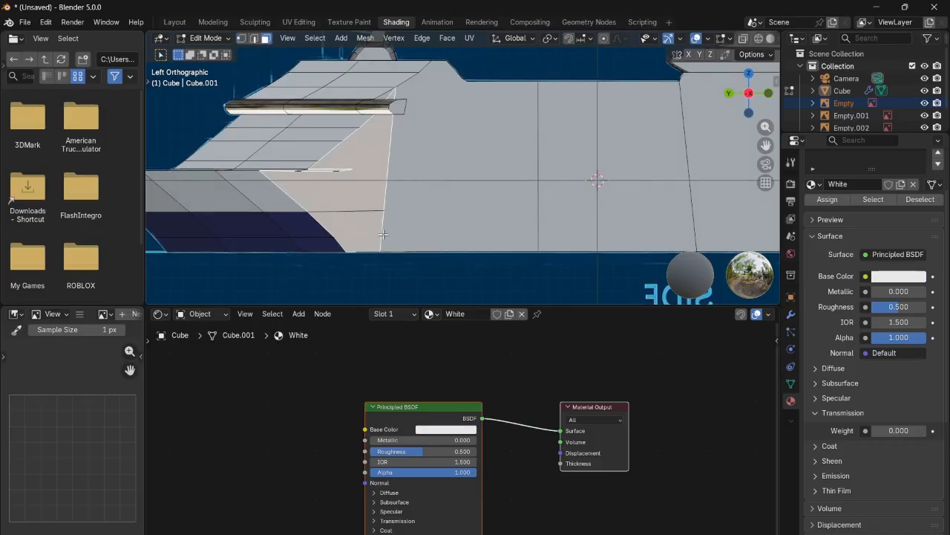
left_click(241, 38)
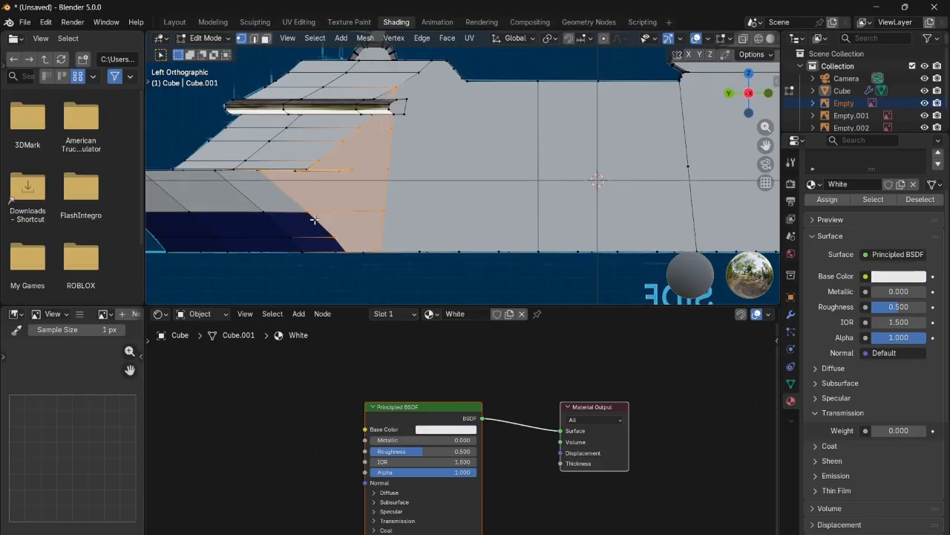
key("3")
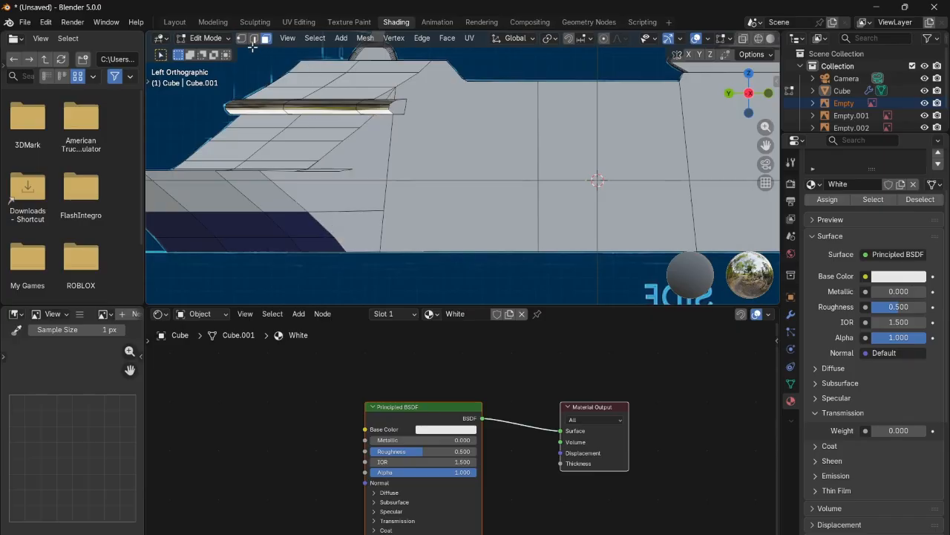
left_click(241, 38)
- Add all Blue material faces to the selected hull vertices and assign the Blue material to the selection again
scroll(306, 226, "up", 2)
mouse_move(749, 72)
left_mouse_down()
mouse_move(736, 97)
mouse_move(753, 84)
left_mouse_up()
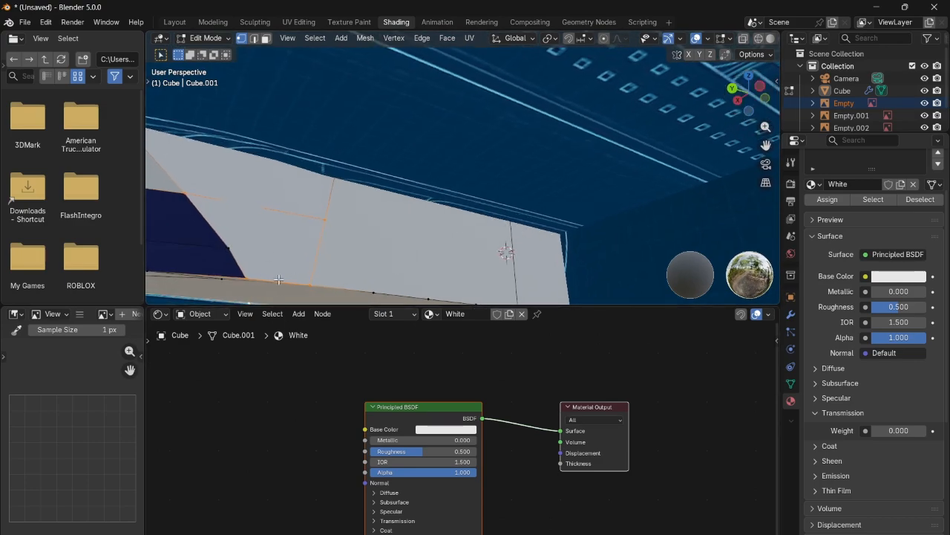
scroll(653, 140, "down", 2)
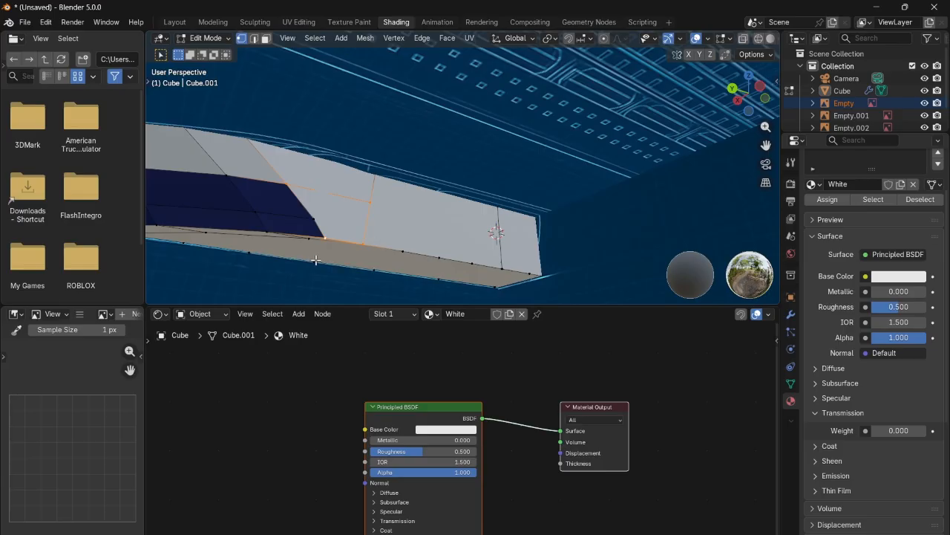
left_click(394, 313)
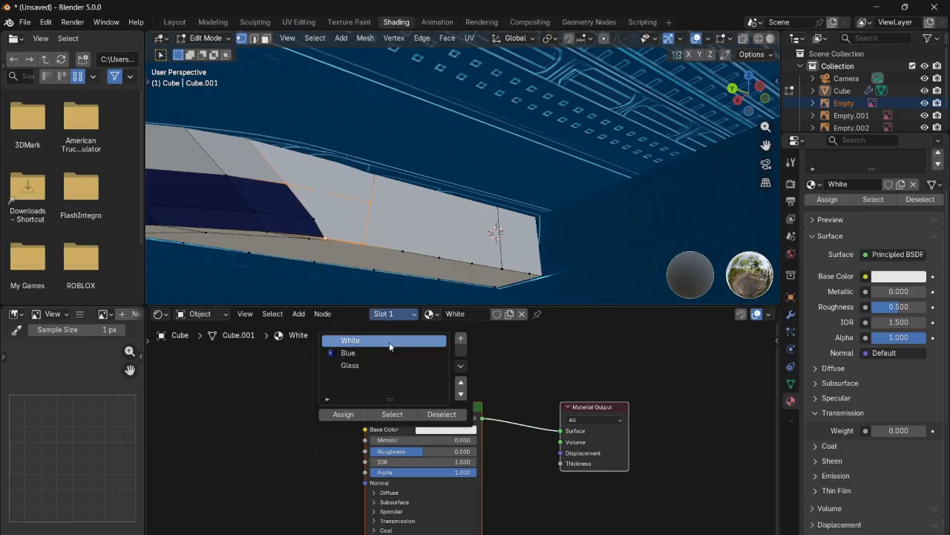
left_click(349, 352)
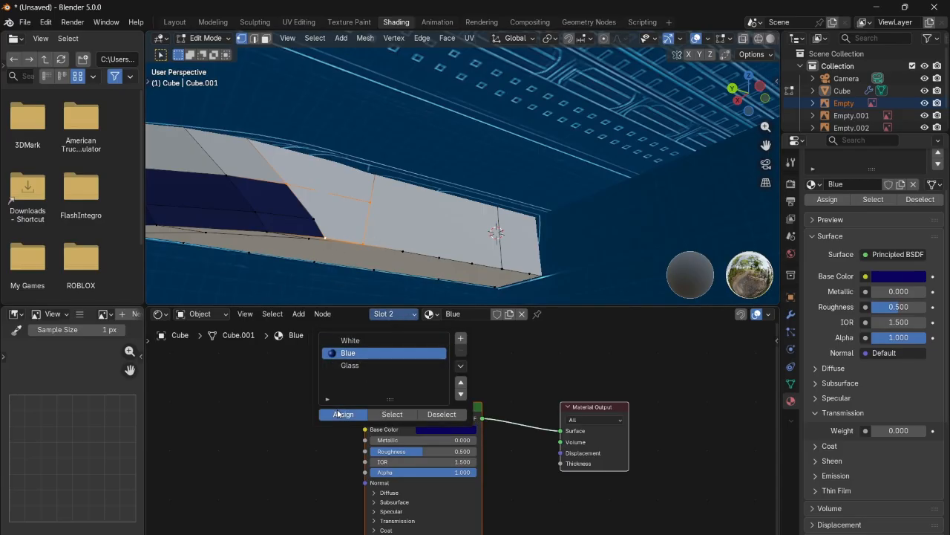
left_click(380, 414)
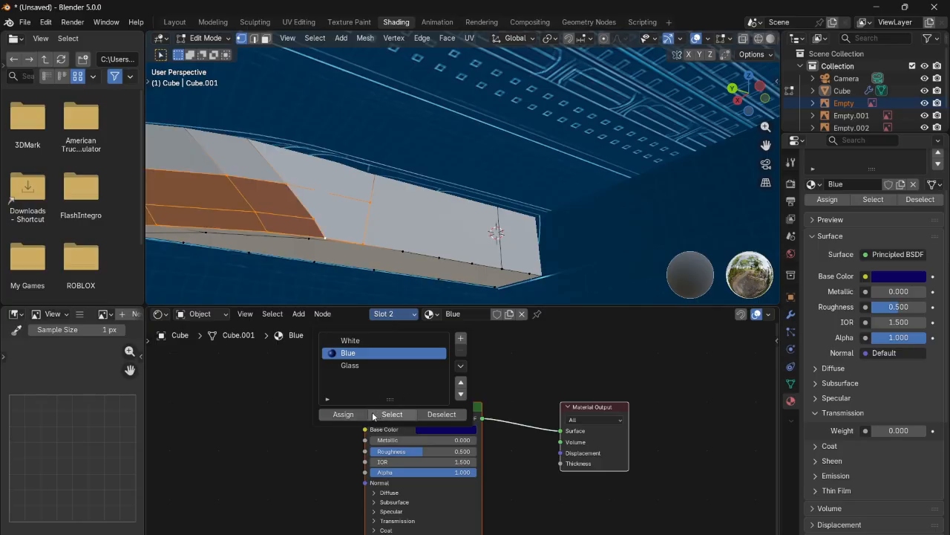
left_click(356, 415)
middle_click_drag(581, 238, 596, 212)
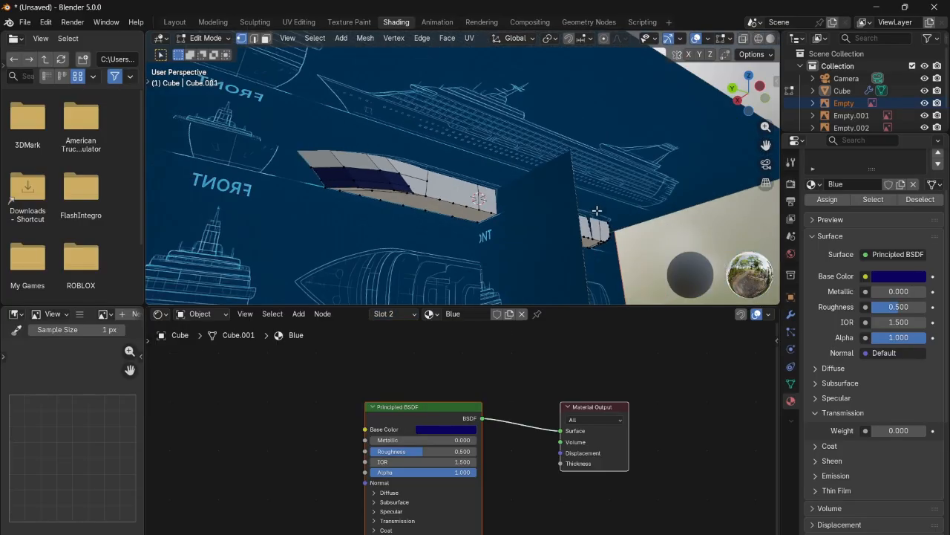
- Select the corner vertices of the white lower hull area behind the blue section, convert them to edges and try assigning Blue
left_click(757, 95)
scroll(484, 185, "up", 10)
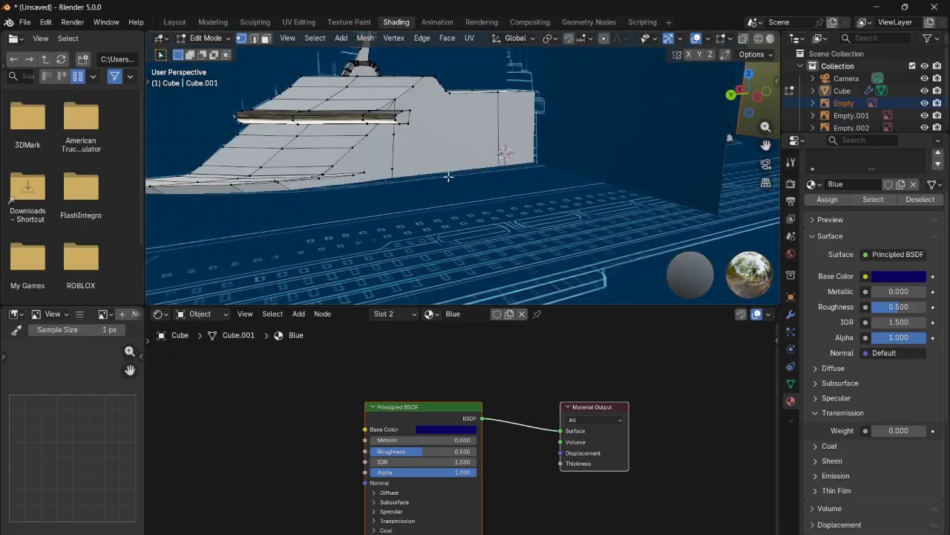
middle_click_drag(484, 185, 308, 194)
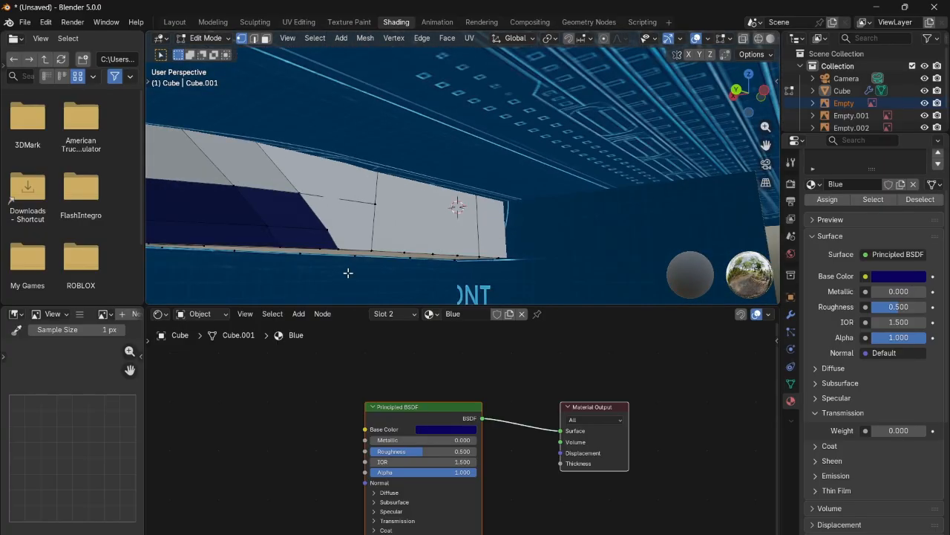
left_click(375, 202)
left_click(374, 249)
left_click(339, 249)
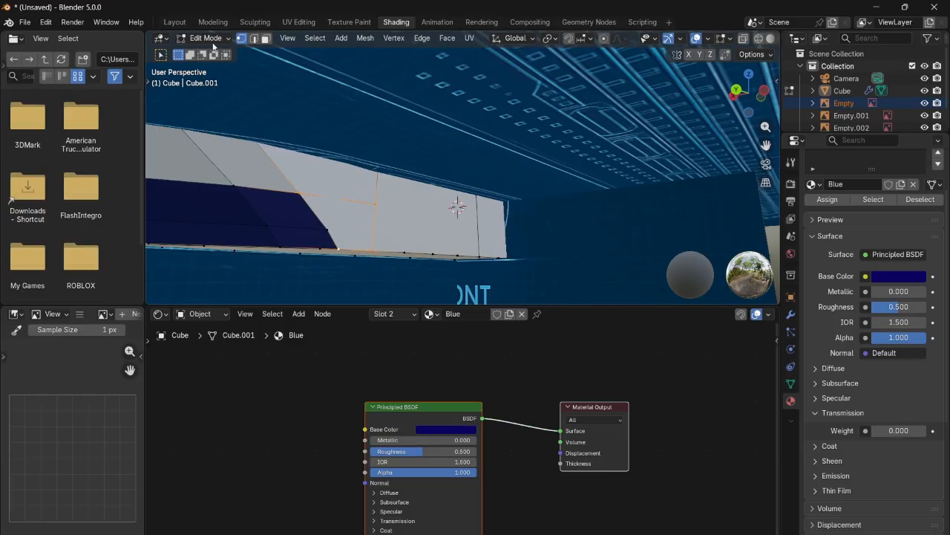
key("Return")
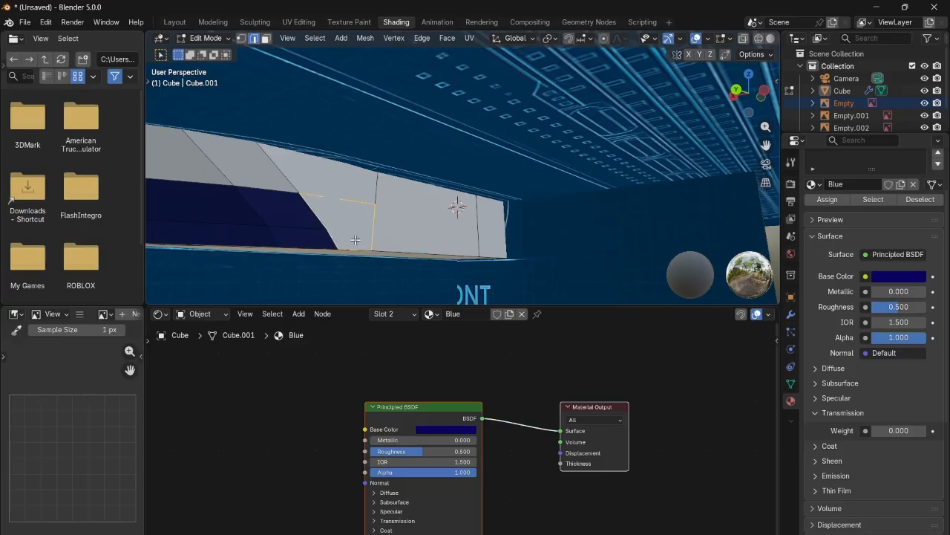
left_click(393, 313)
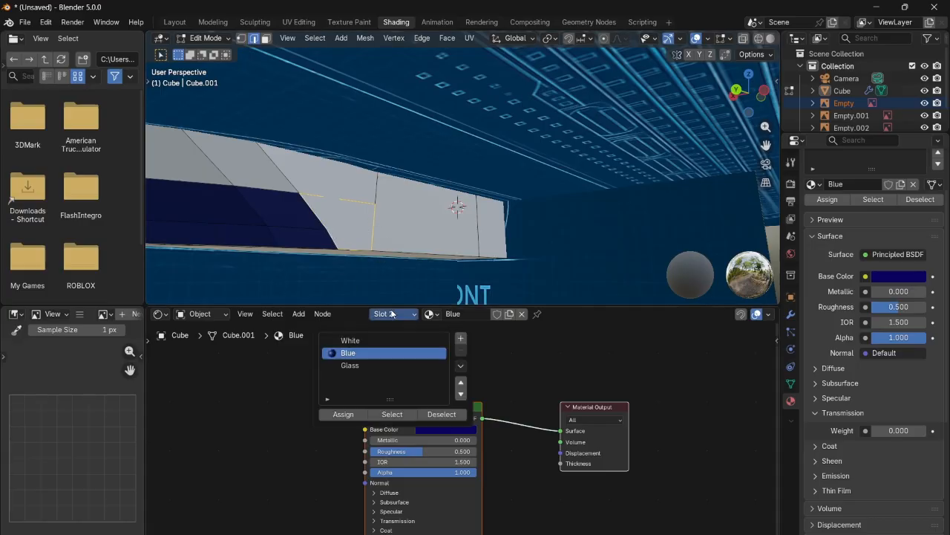
left_click(344, 415)
- Switch to face selection, select the large bottom face of the hull and assign the Blue material to it
middle_click_drag(375, 236, 523, 150)
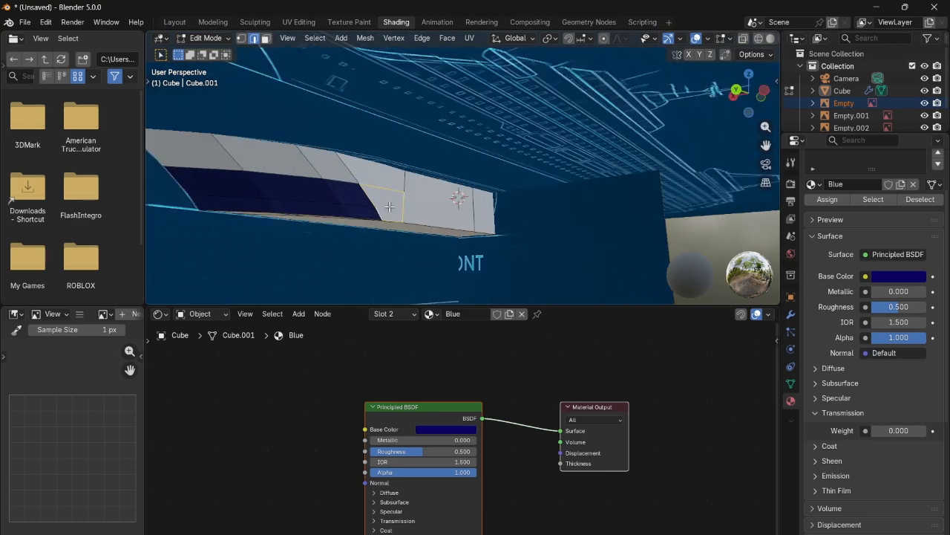
scroll(451, 238, "down", 5)
left_click_drag(762, 77, 779, 27)
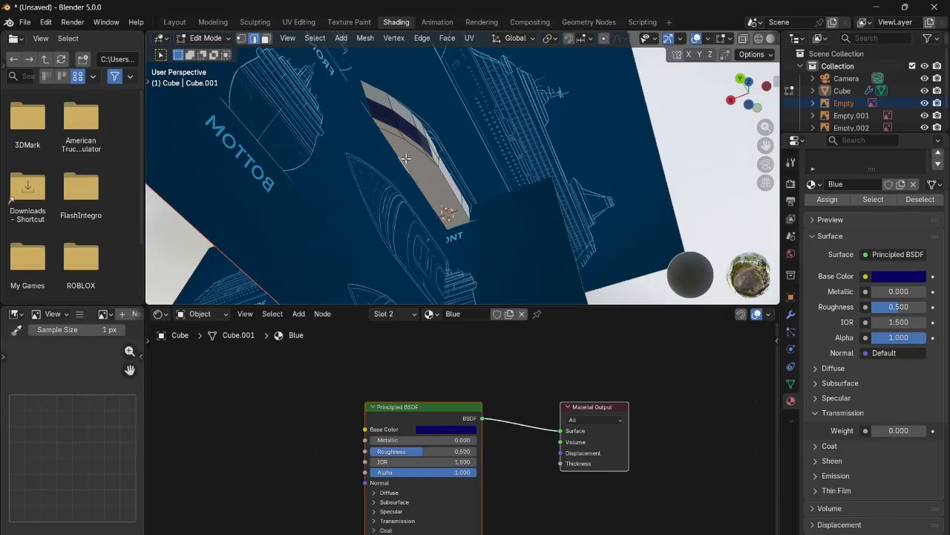
left_click(268, 40)
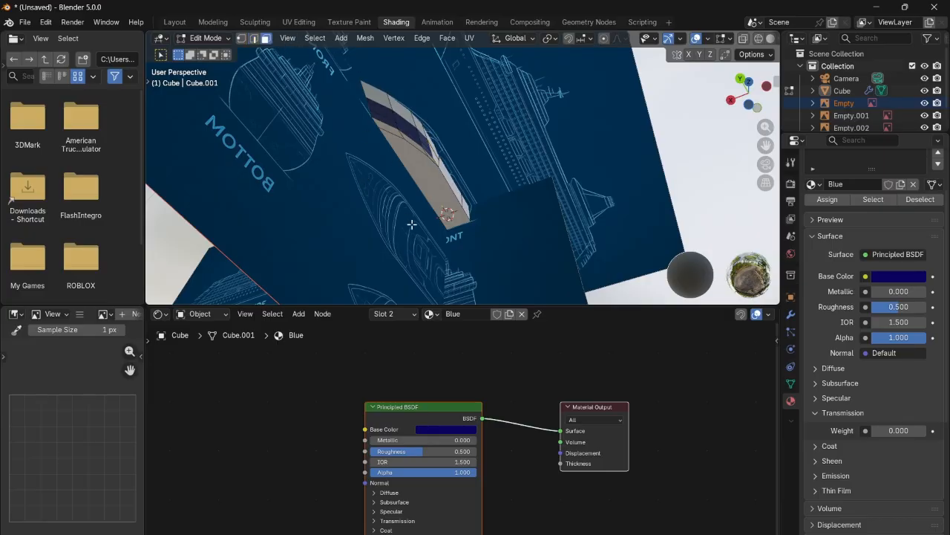
left_click(443, 188)
left_click(383, 312)
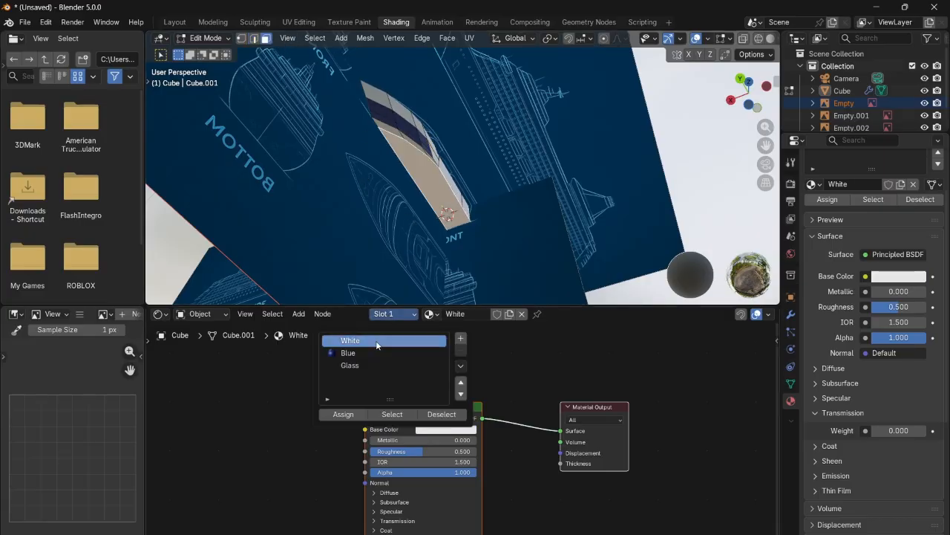
left_click(355, 354)
left_click(336, 413)
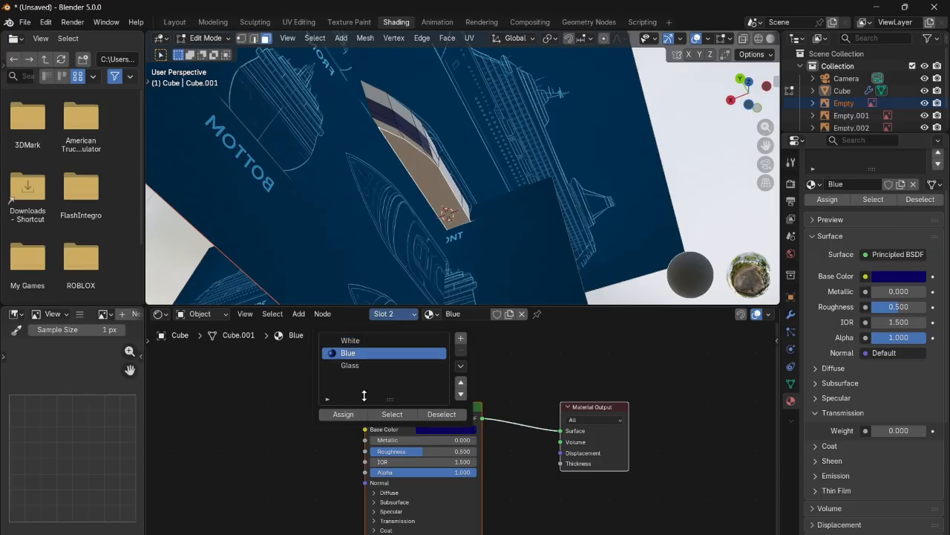
- Select the narrow underside faces between the bottom face and the blue bow section and assign the Blue material to them
left_click(398, 132)
left_click(411, 141, "ctrl")
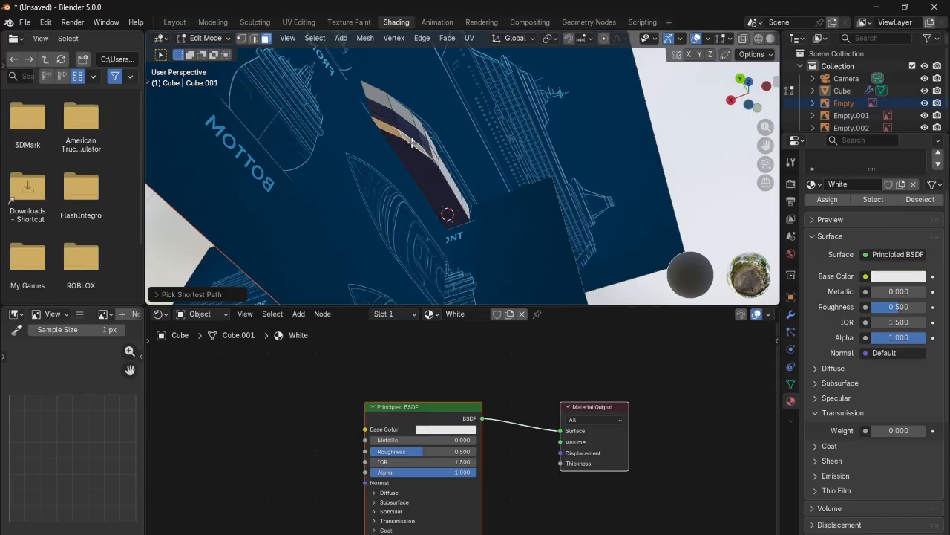
left_click(398, 312)
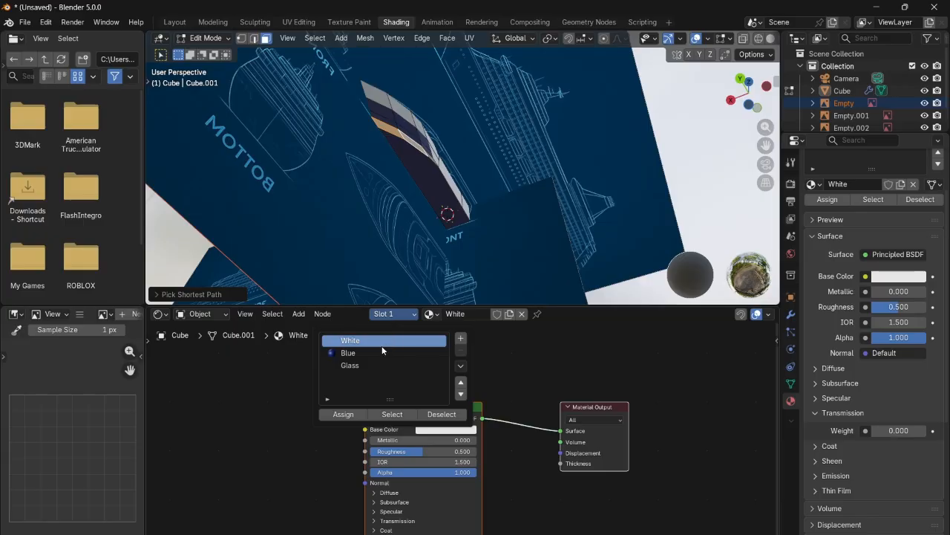
left_click(347, 353)
left_click(343, 413)
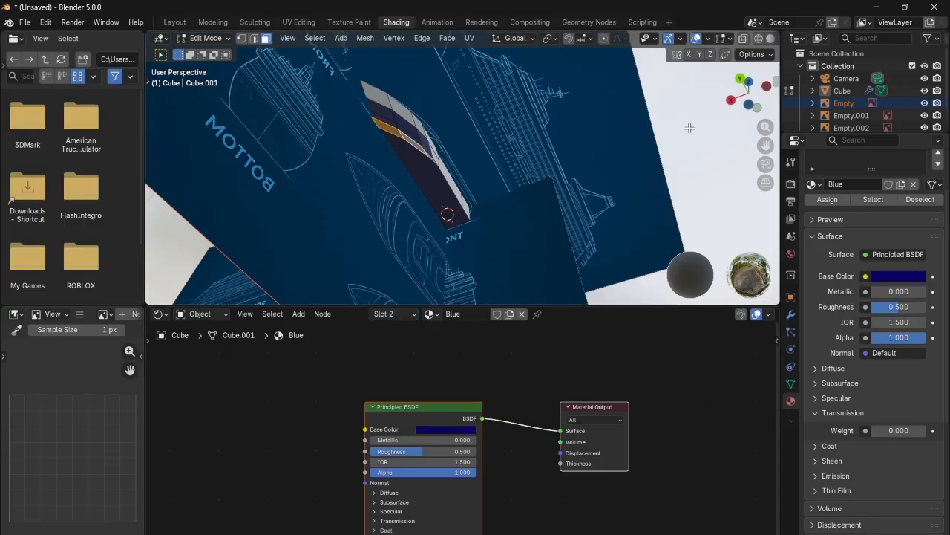
- Inspect the hull sides, stern and superstructure from several angles for surfaces that still need coloring
left_click_drag(744, 95, 732, 110)
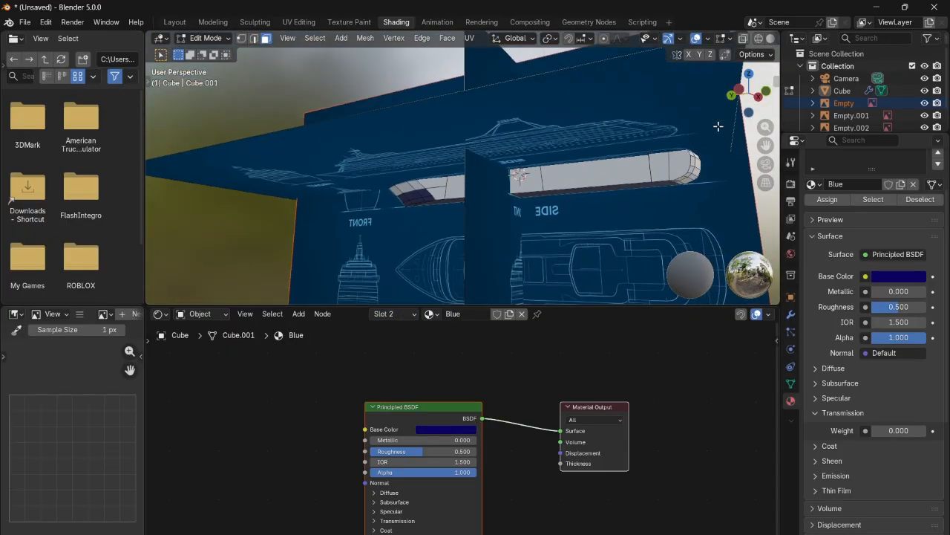
left_click(656, 176)
left_click(679, 164)
scroll(715, 95, "down", 5)
scroll(715, 96, "up", 5)
left_click_drag(758, 94, 724, 104)
scroll(718, 103, "up", 5)
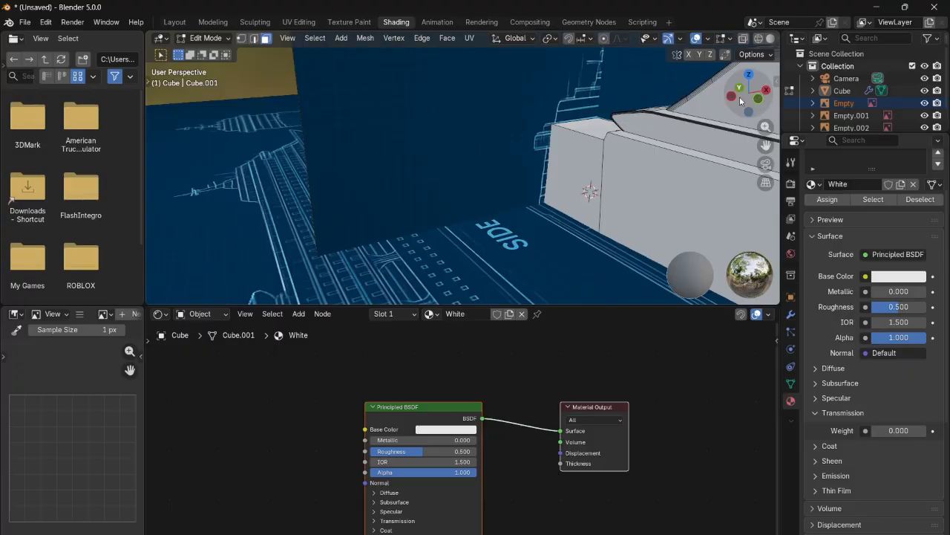
scroll(698, 120, "down", 5)
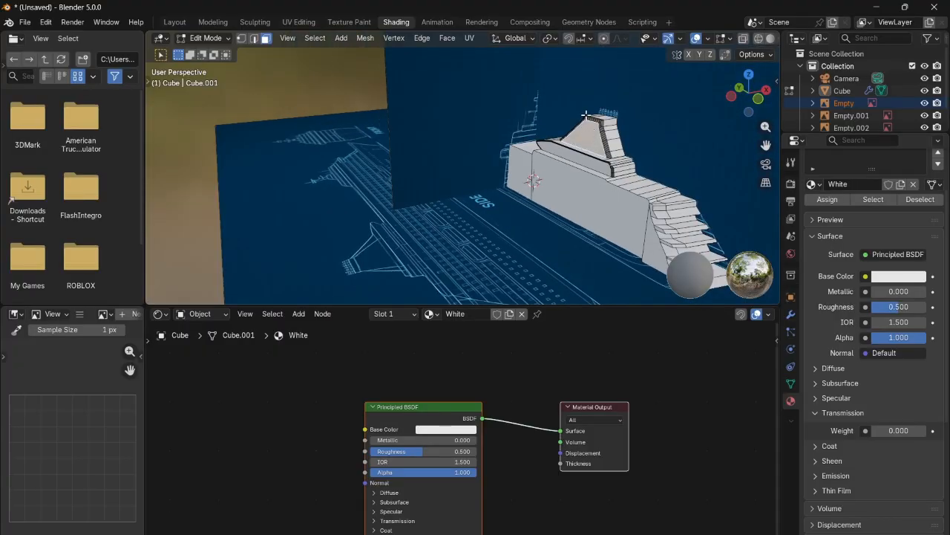
- Select the side panel and the strip faces framing it on the raised funnel structure and assign the Blue material to them
left_click(619, 148)
left_click(618, 139)
left_click(621, 143, "shift")
left_click_drag(618, 155, 617, 153, "shift")
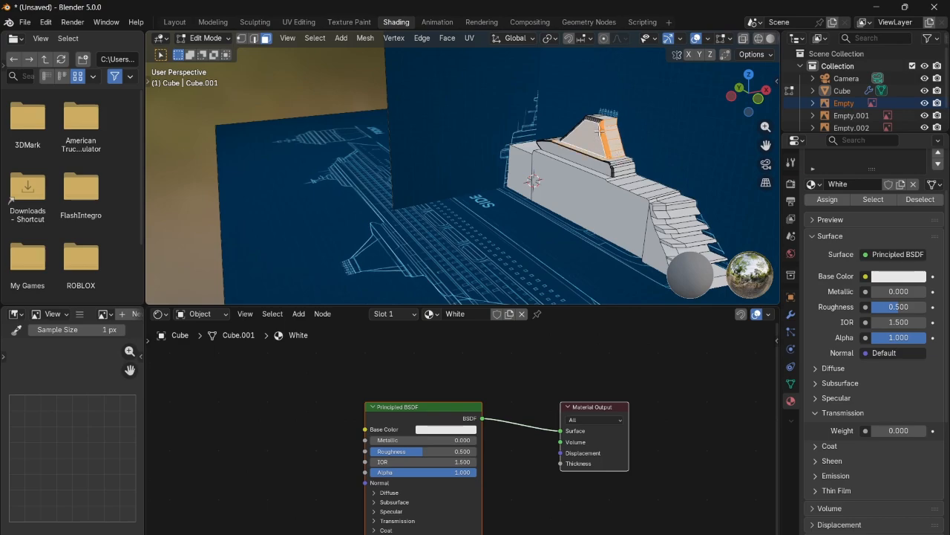
left_click(602, 127, "shift")
middle_click_drag(721, 86, 644, 130)
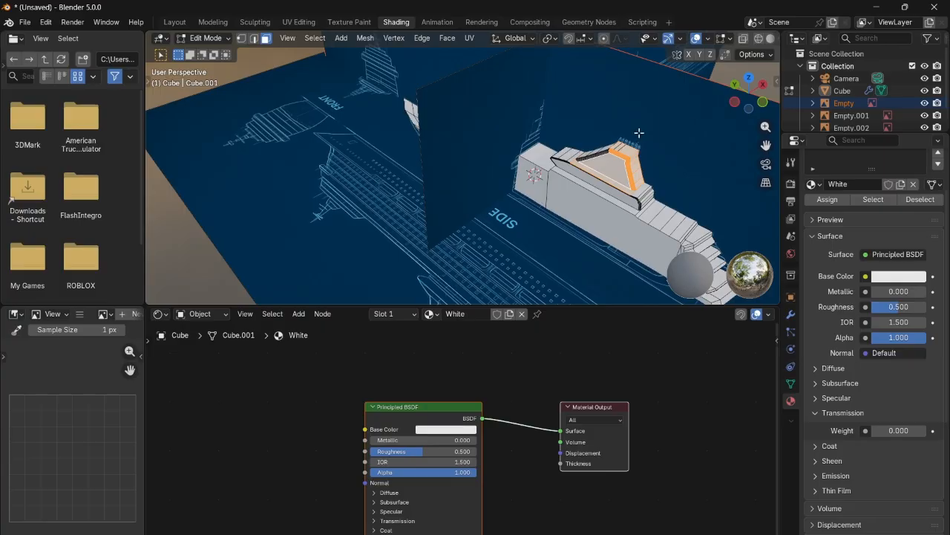
left_click(596, 173, "shift")
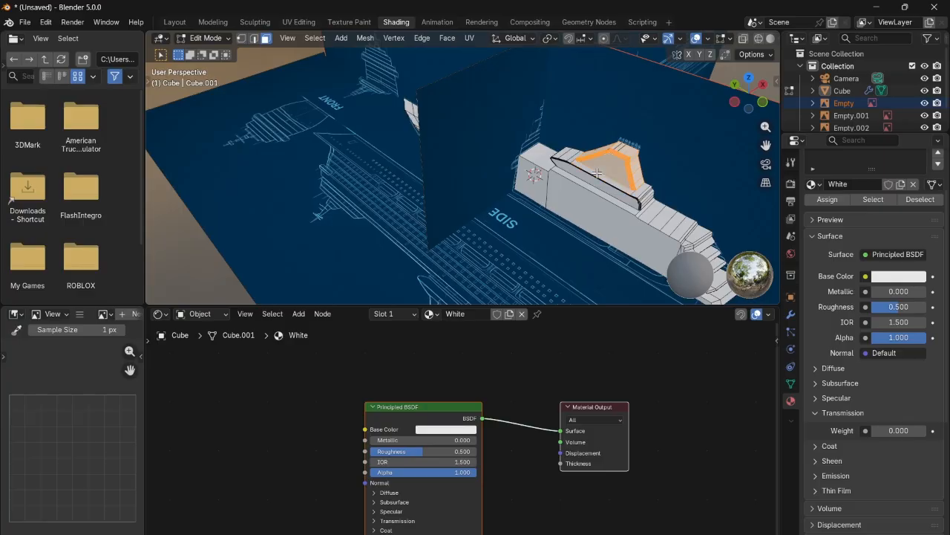
left_click(393, 313)
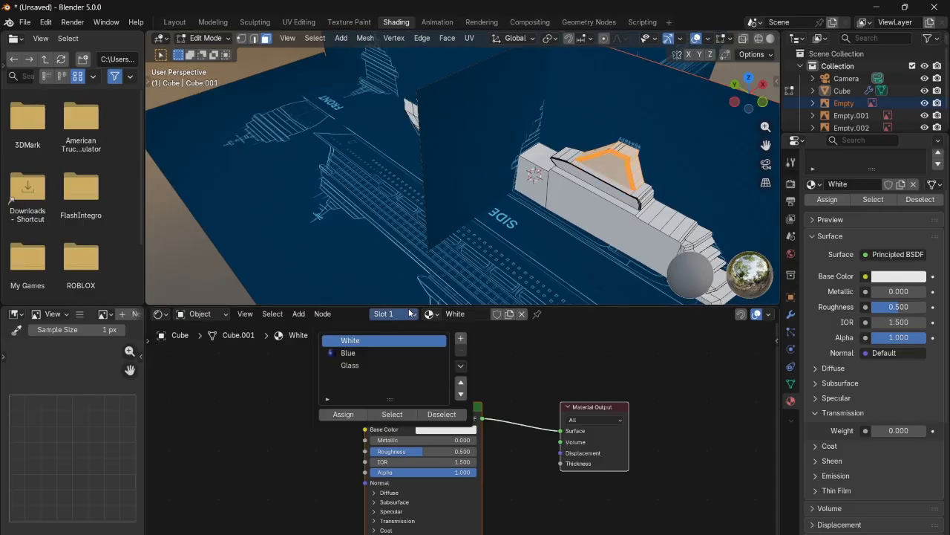
left_click(382, 352)
left_click(343, 414)
left_click_drag(756, 97, 721, 87)
left_click(824, 67)
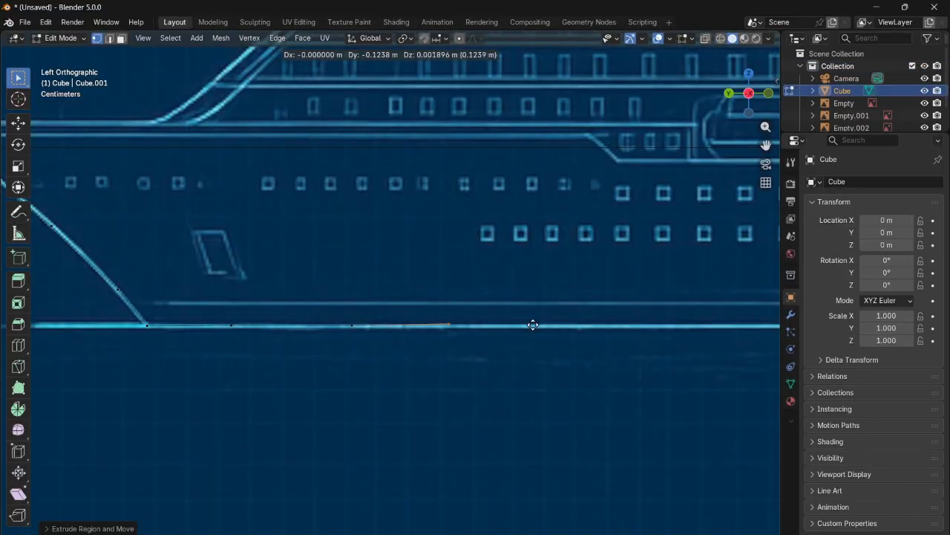
middle_click_drag(715, 324, 507, 367, "shift")
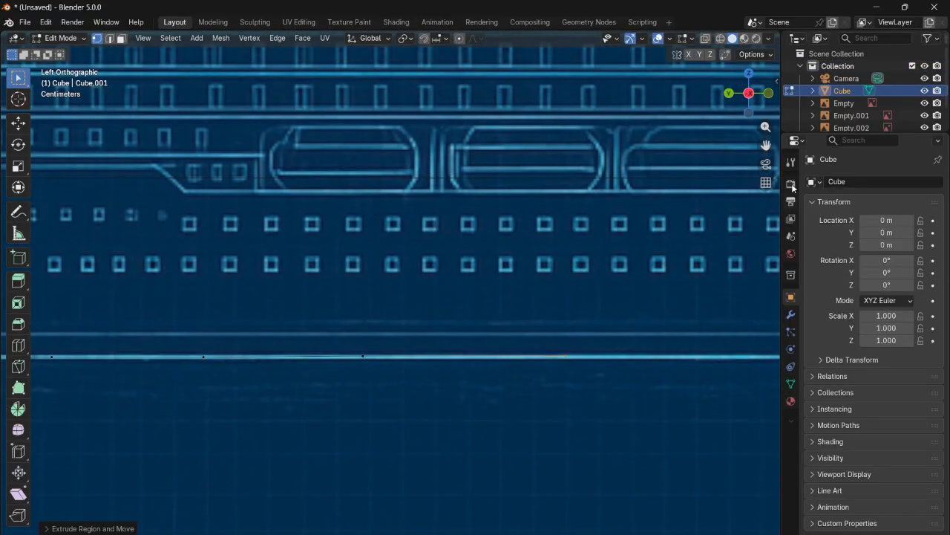
middle_click_drag(717, 367, 548, 304, "shift")
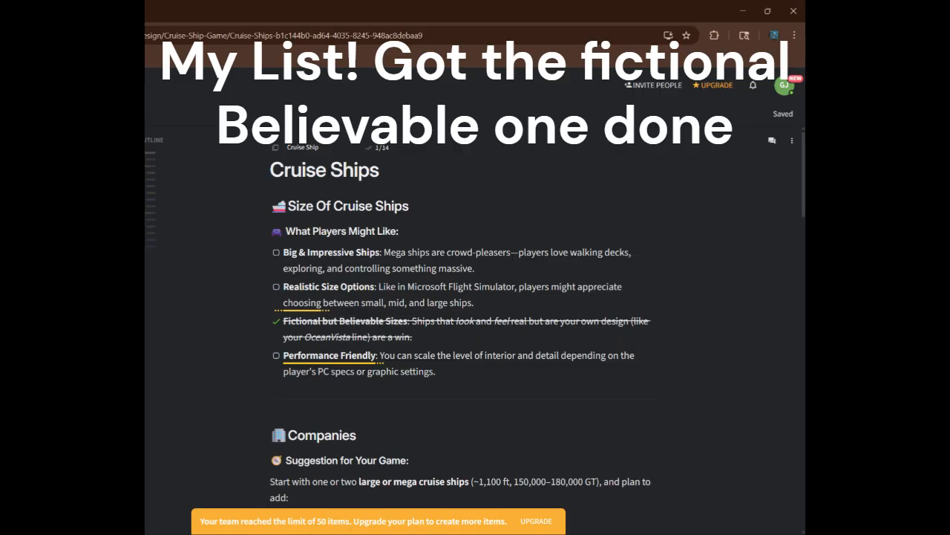